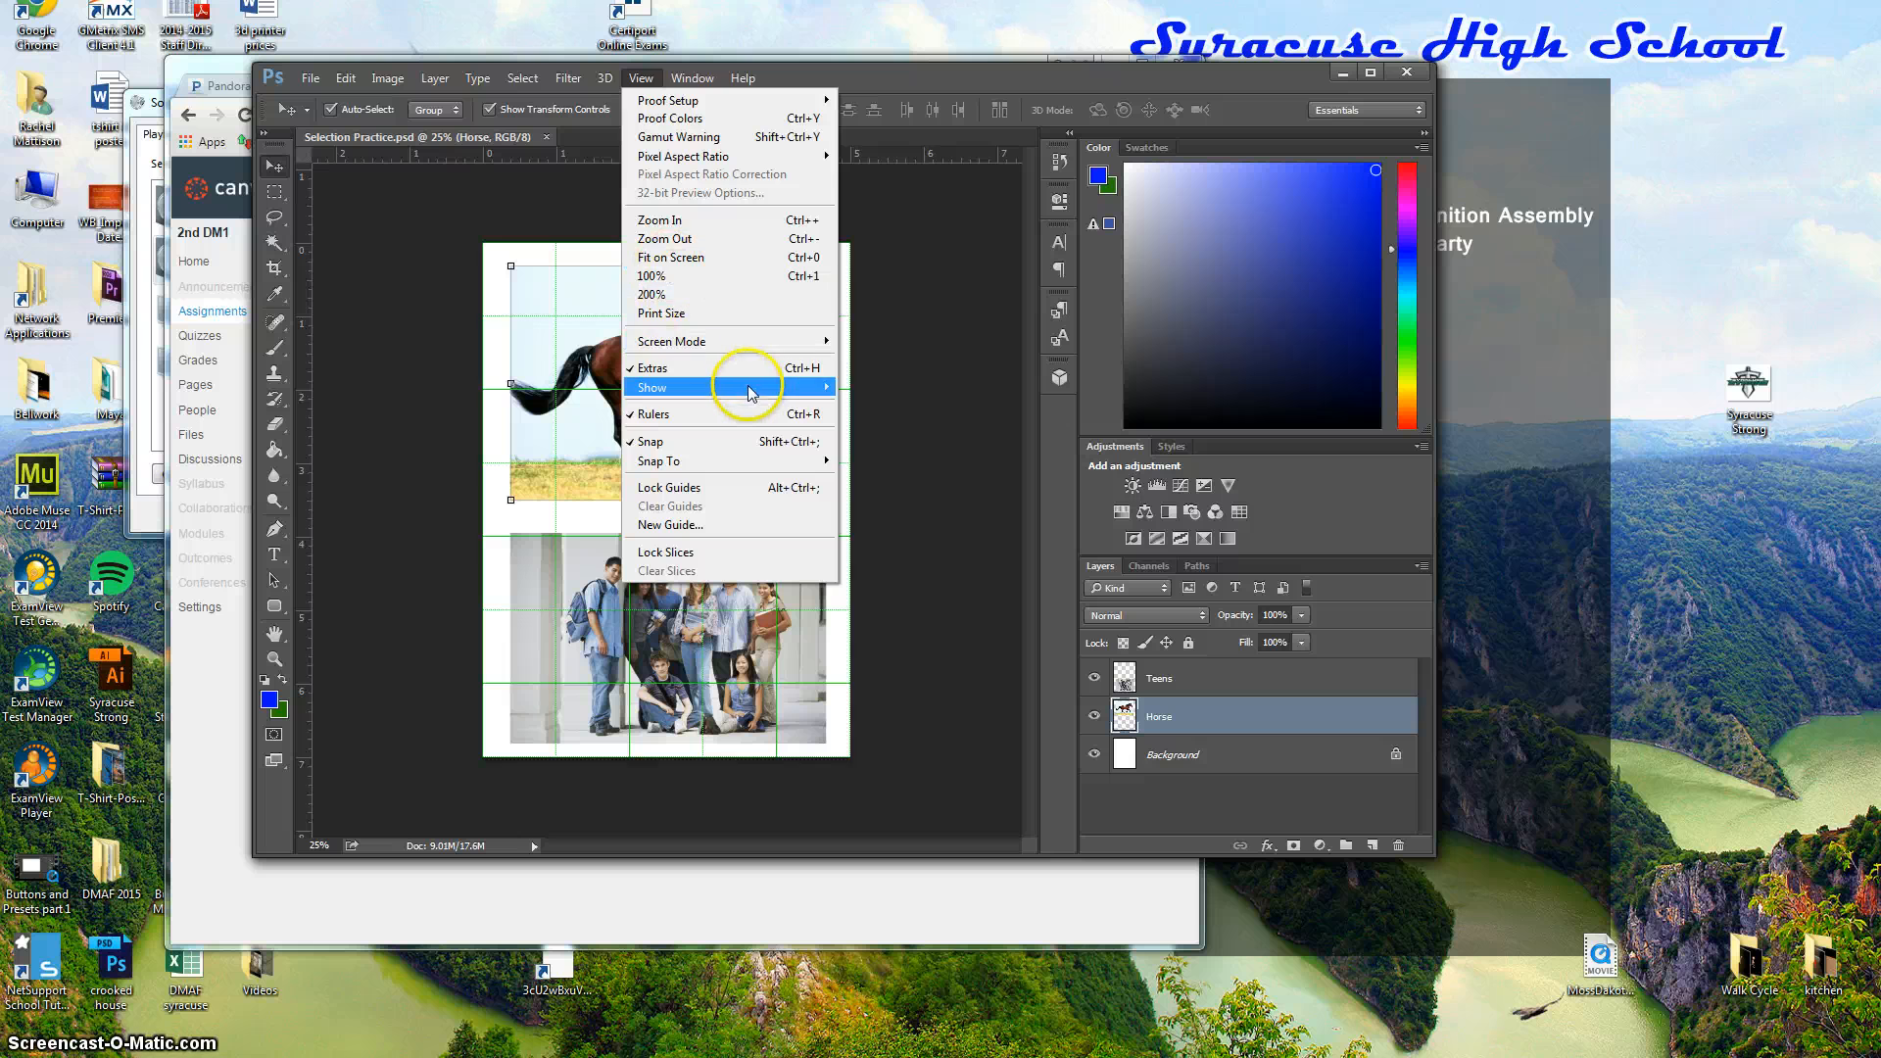
Hide the document grid and enlarge the application window to fill most of the desktop
mouse_move(823, 387)
click(870, 445)
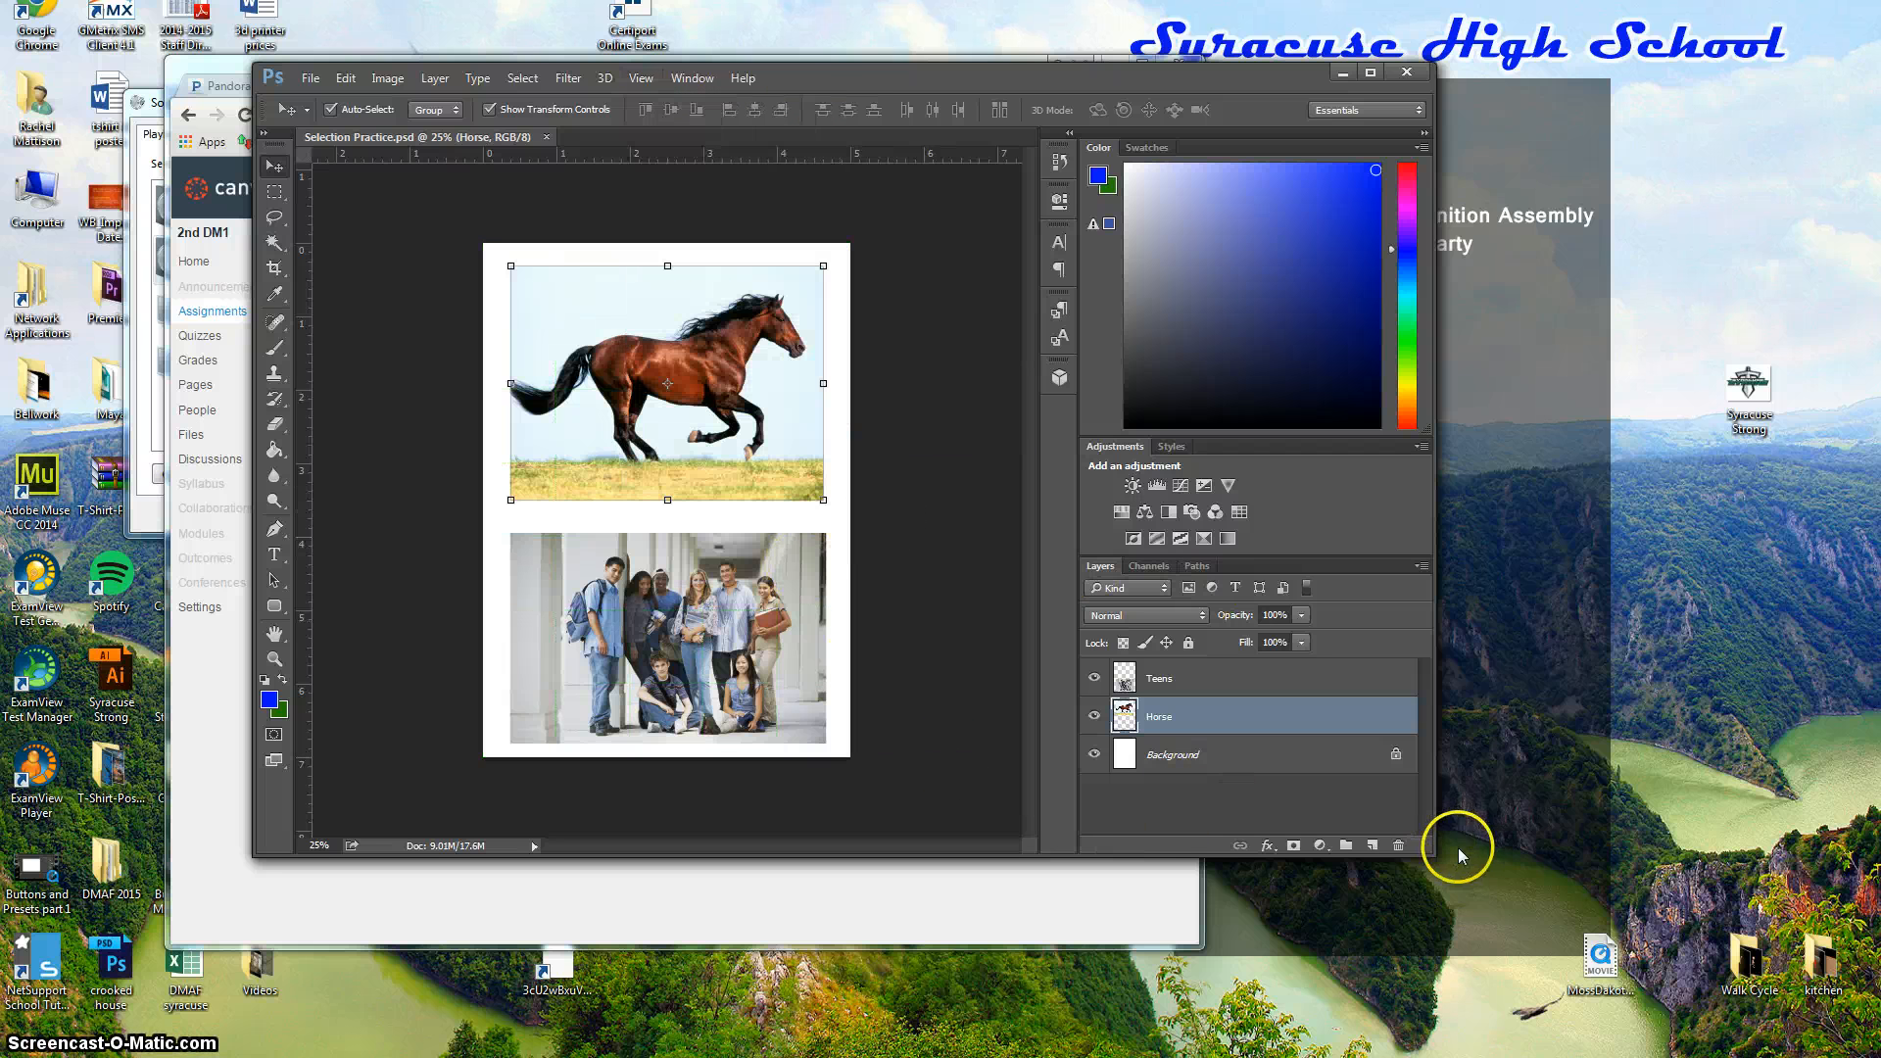
drag(1432, 855, 1864, 1017)
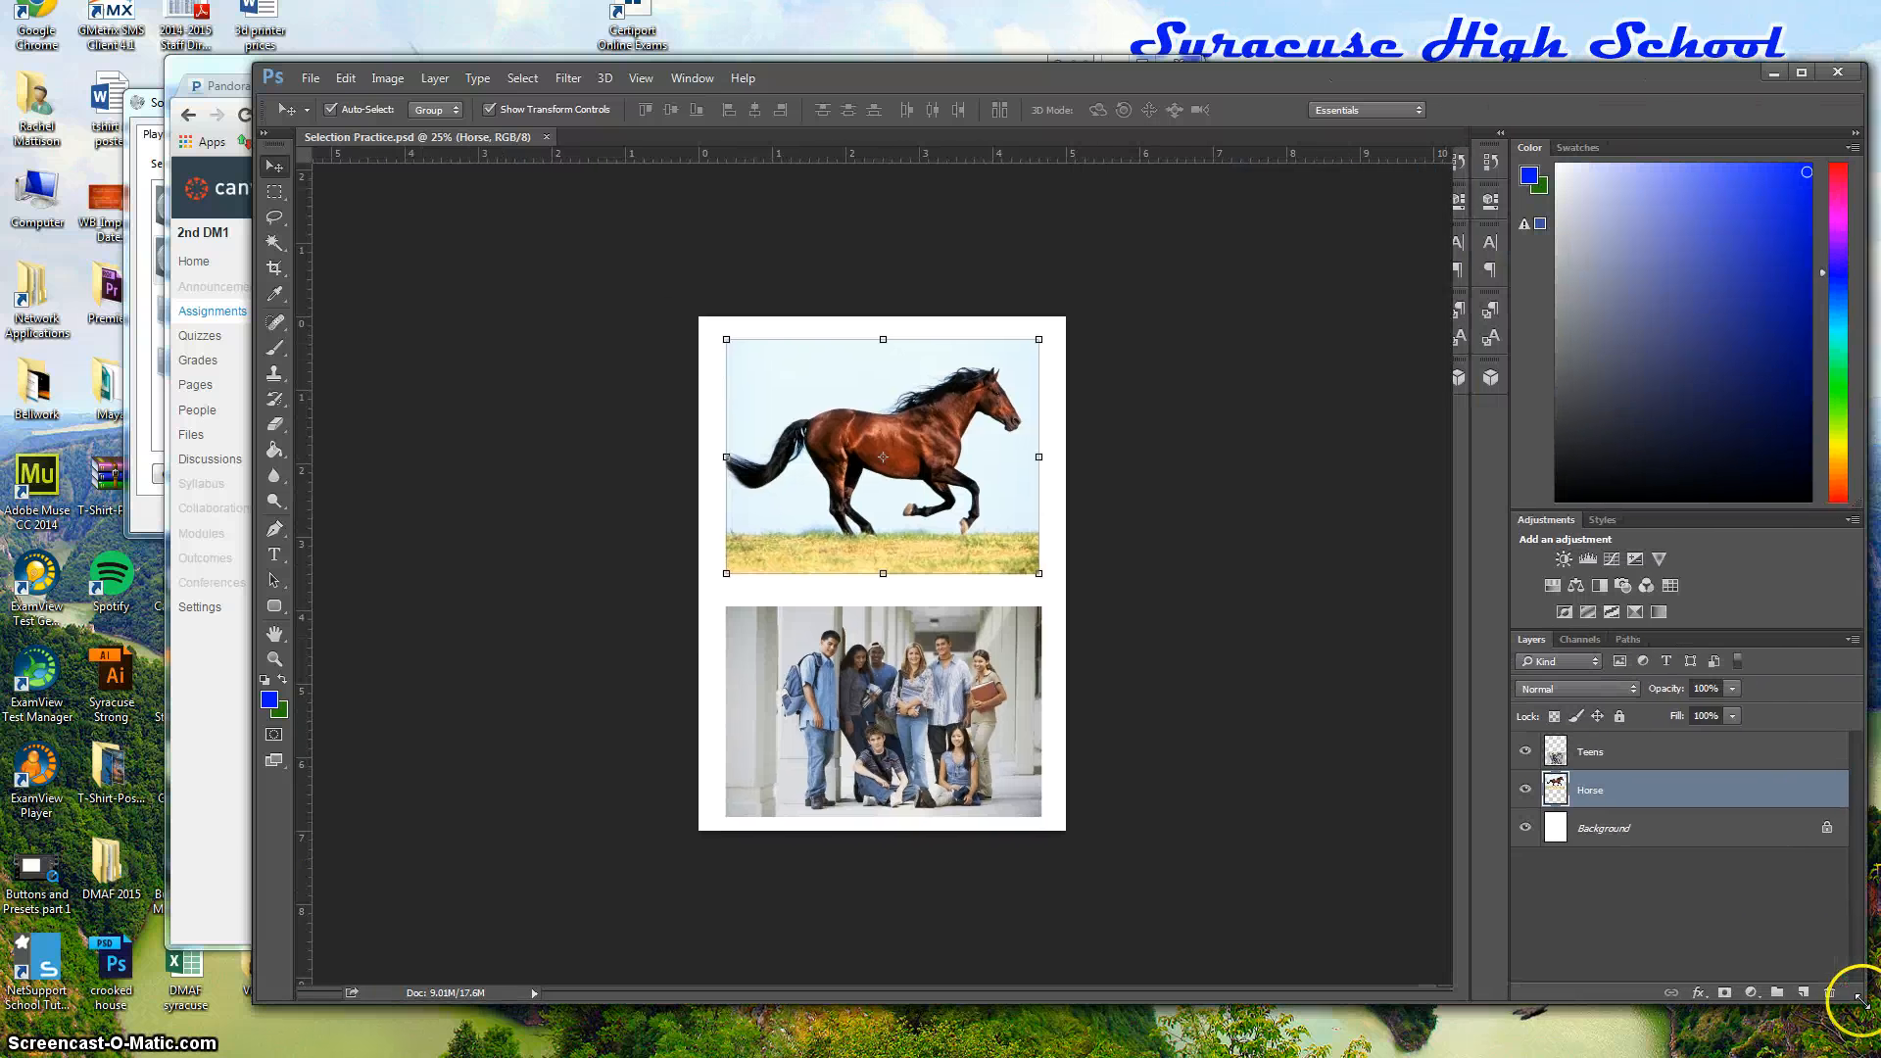
Select the sky on the Horse layer with the Magic Wand at tolerance 75, adding the enclosed areas beneath the tail and between the legs
click(1205, 573)
key(ctrl+plus)
scroll(1040, 556, up, 3)
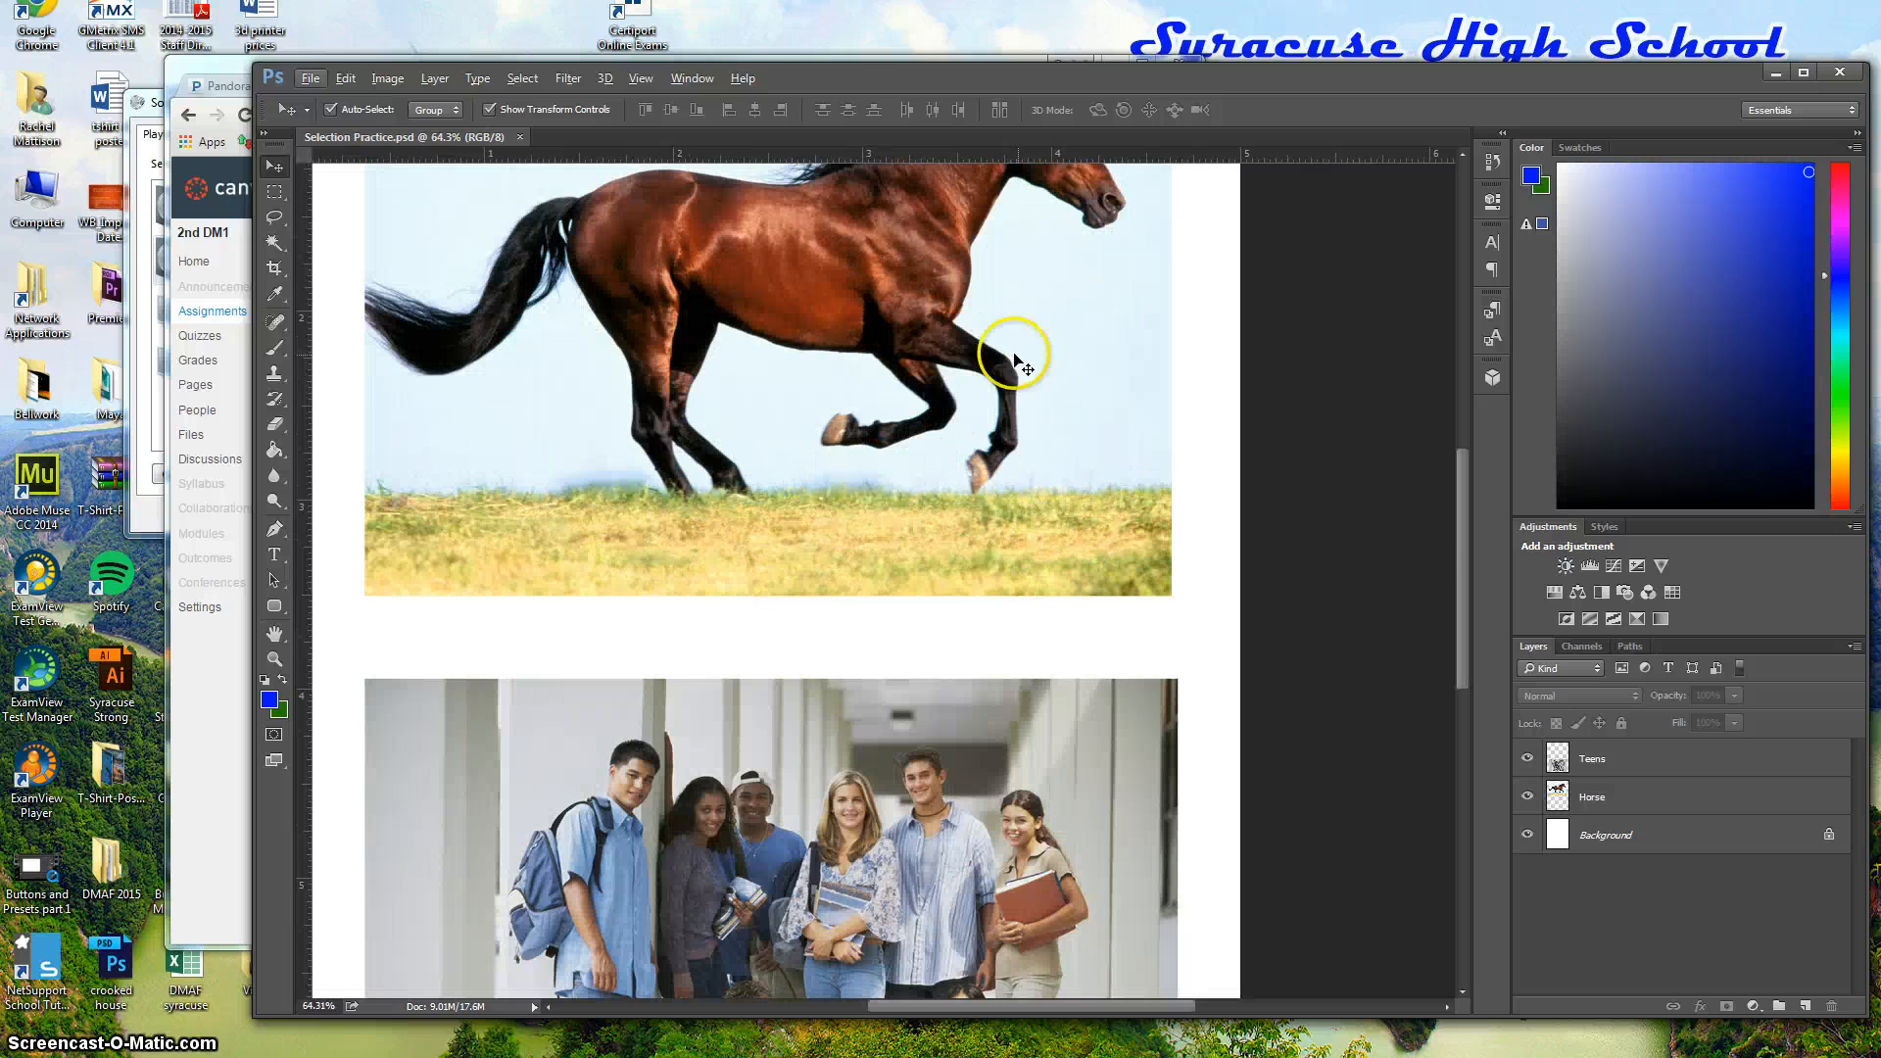
drag(1461, 542, 1445, 471)
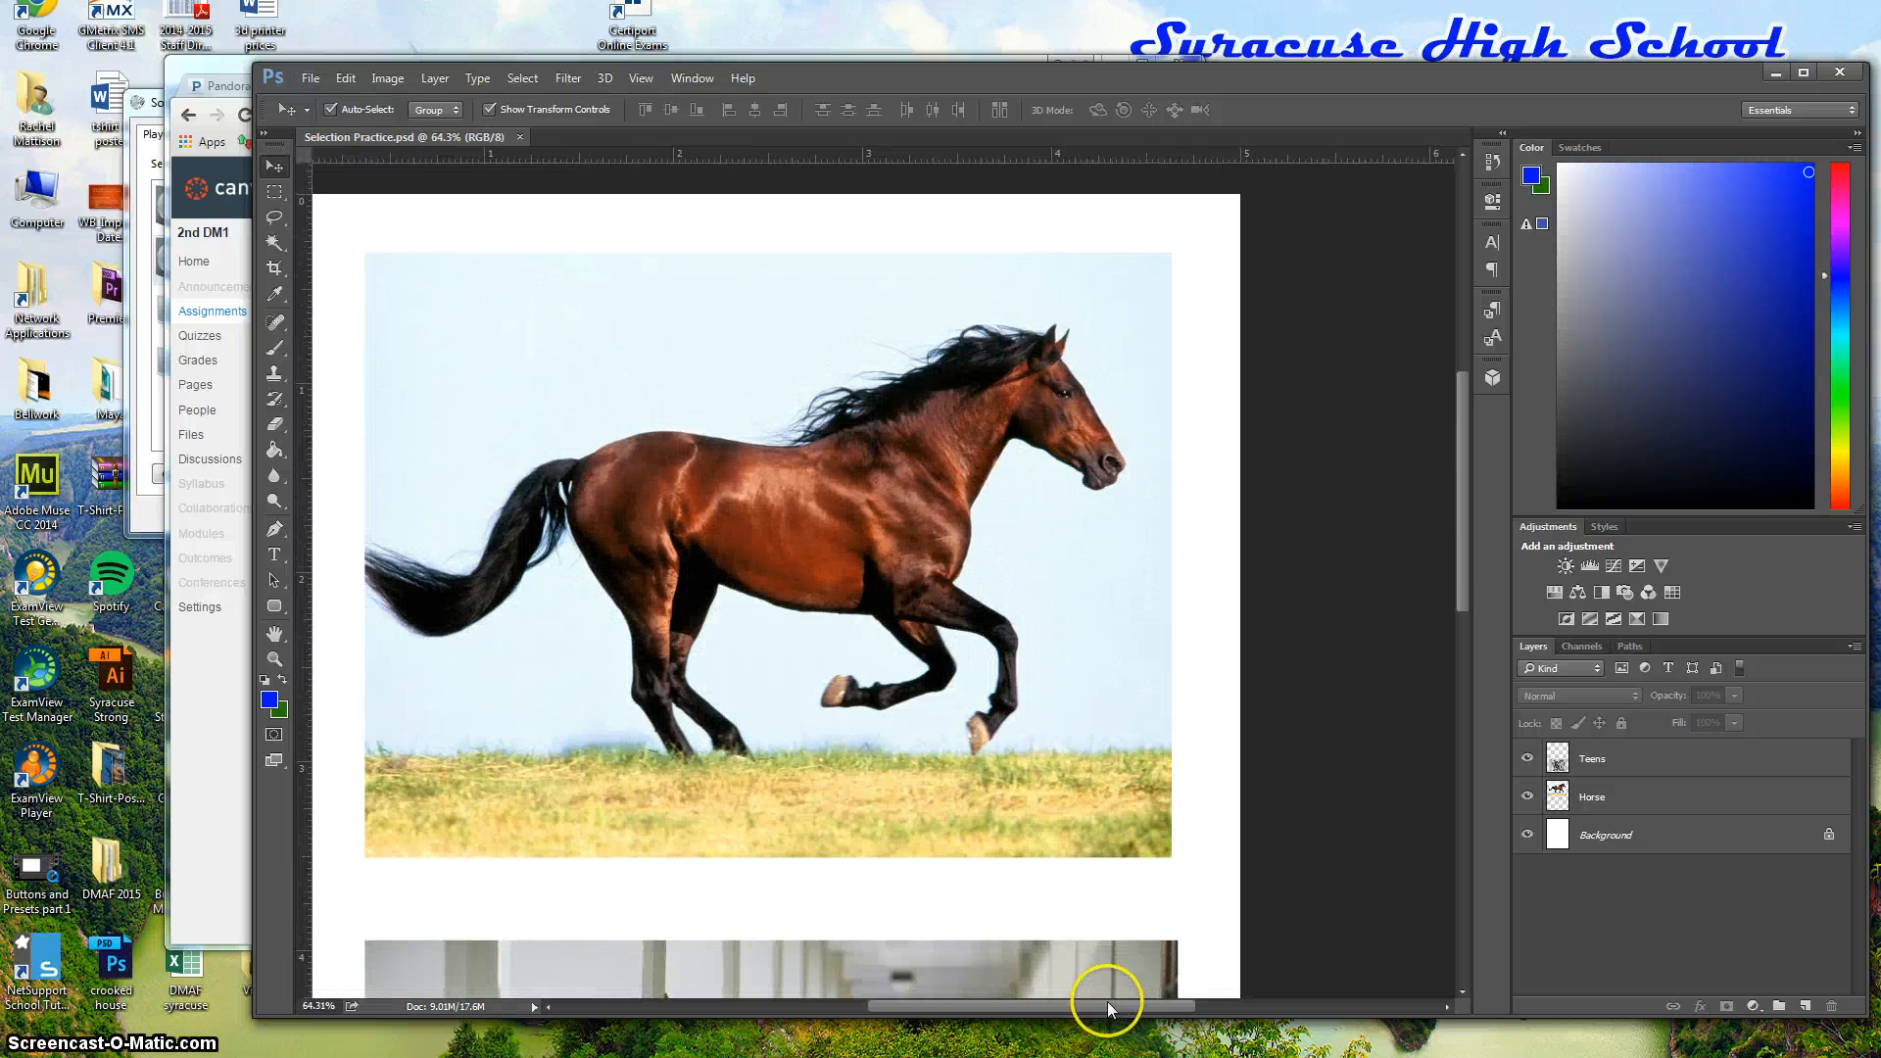
drag(1103, 1003, 1078, 1008)
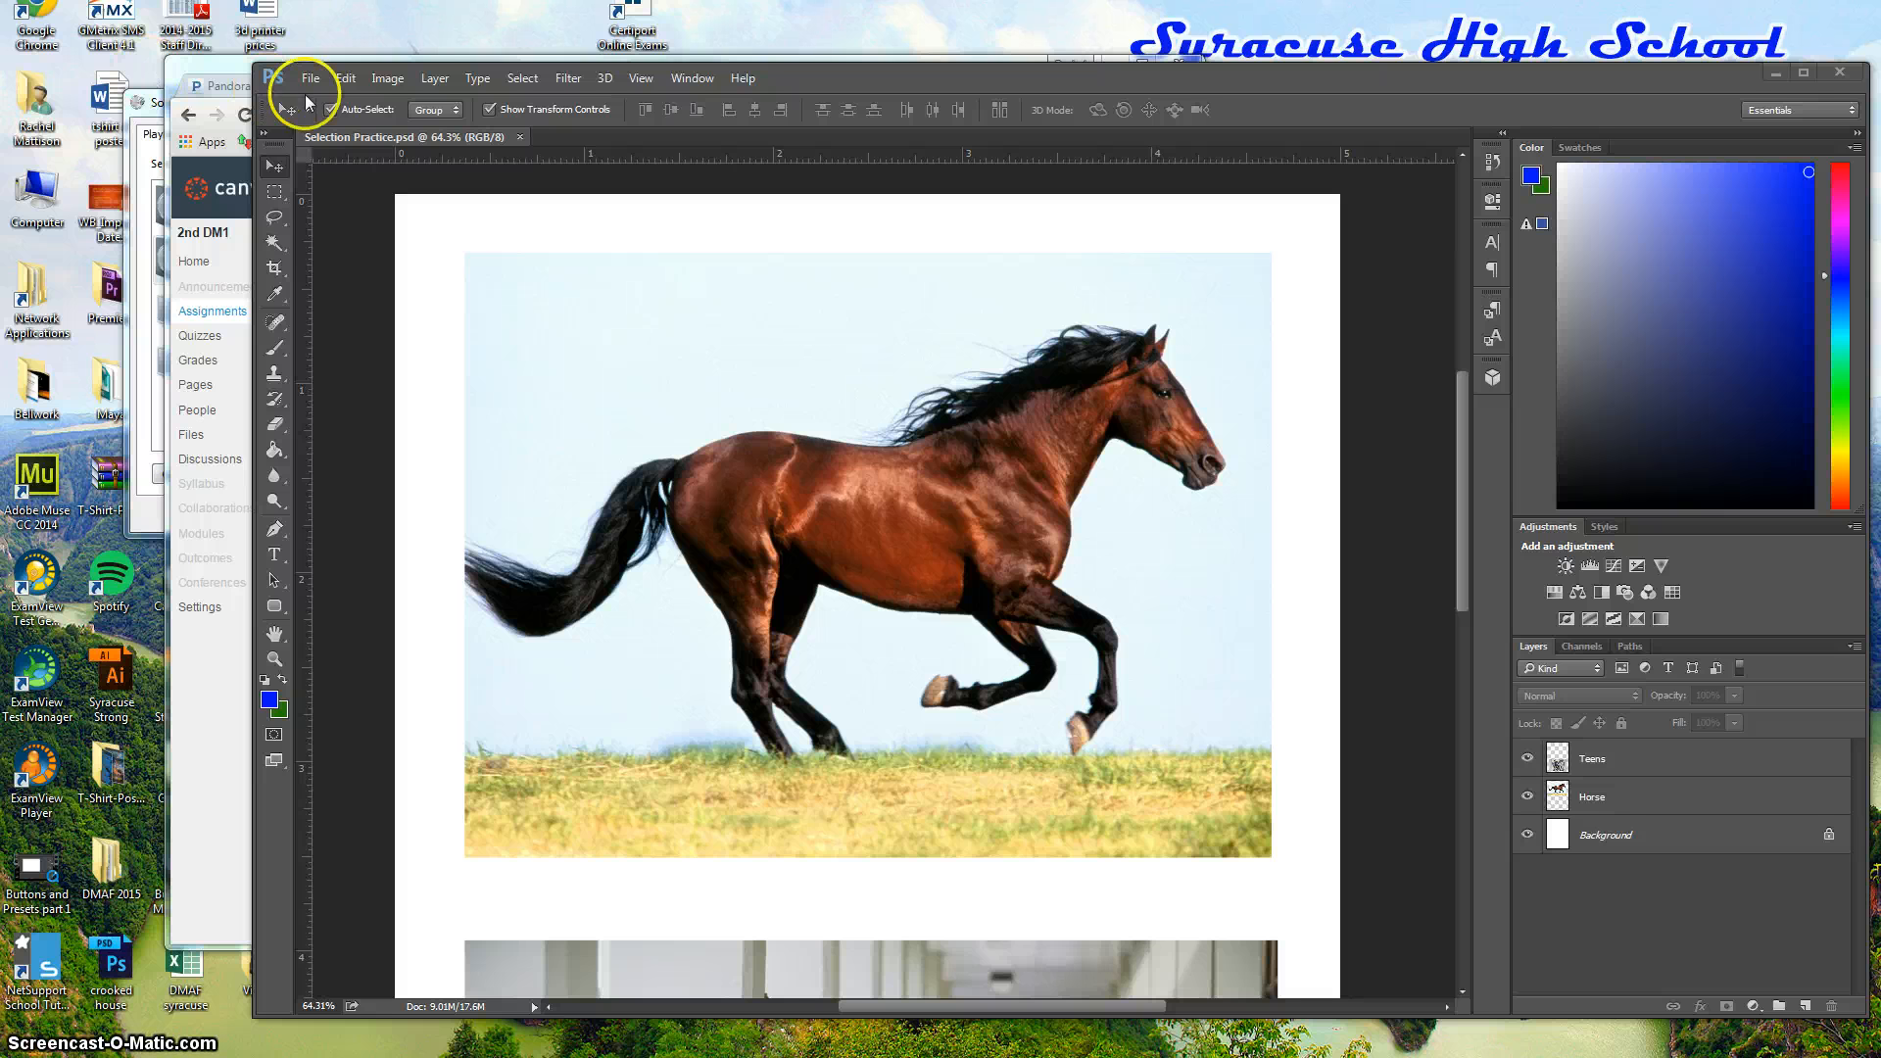
click(272, 245)
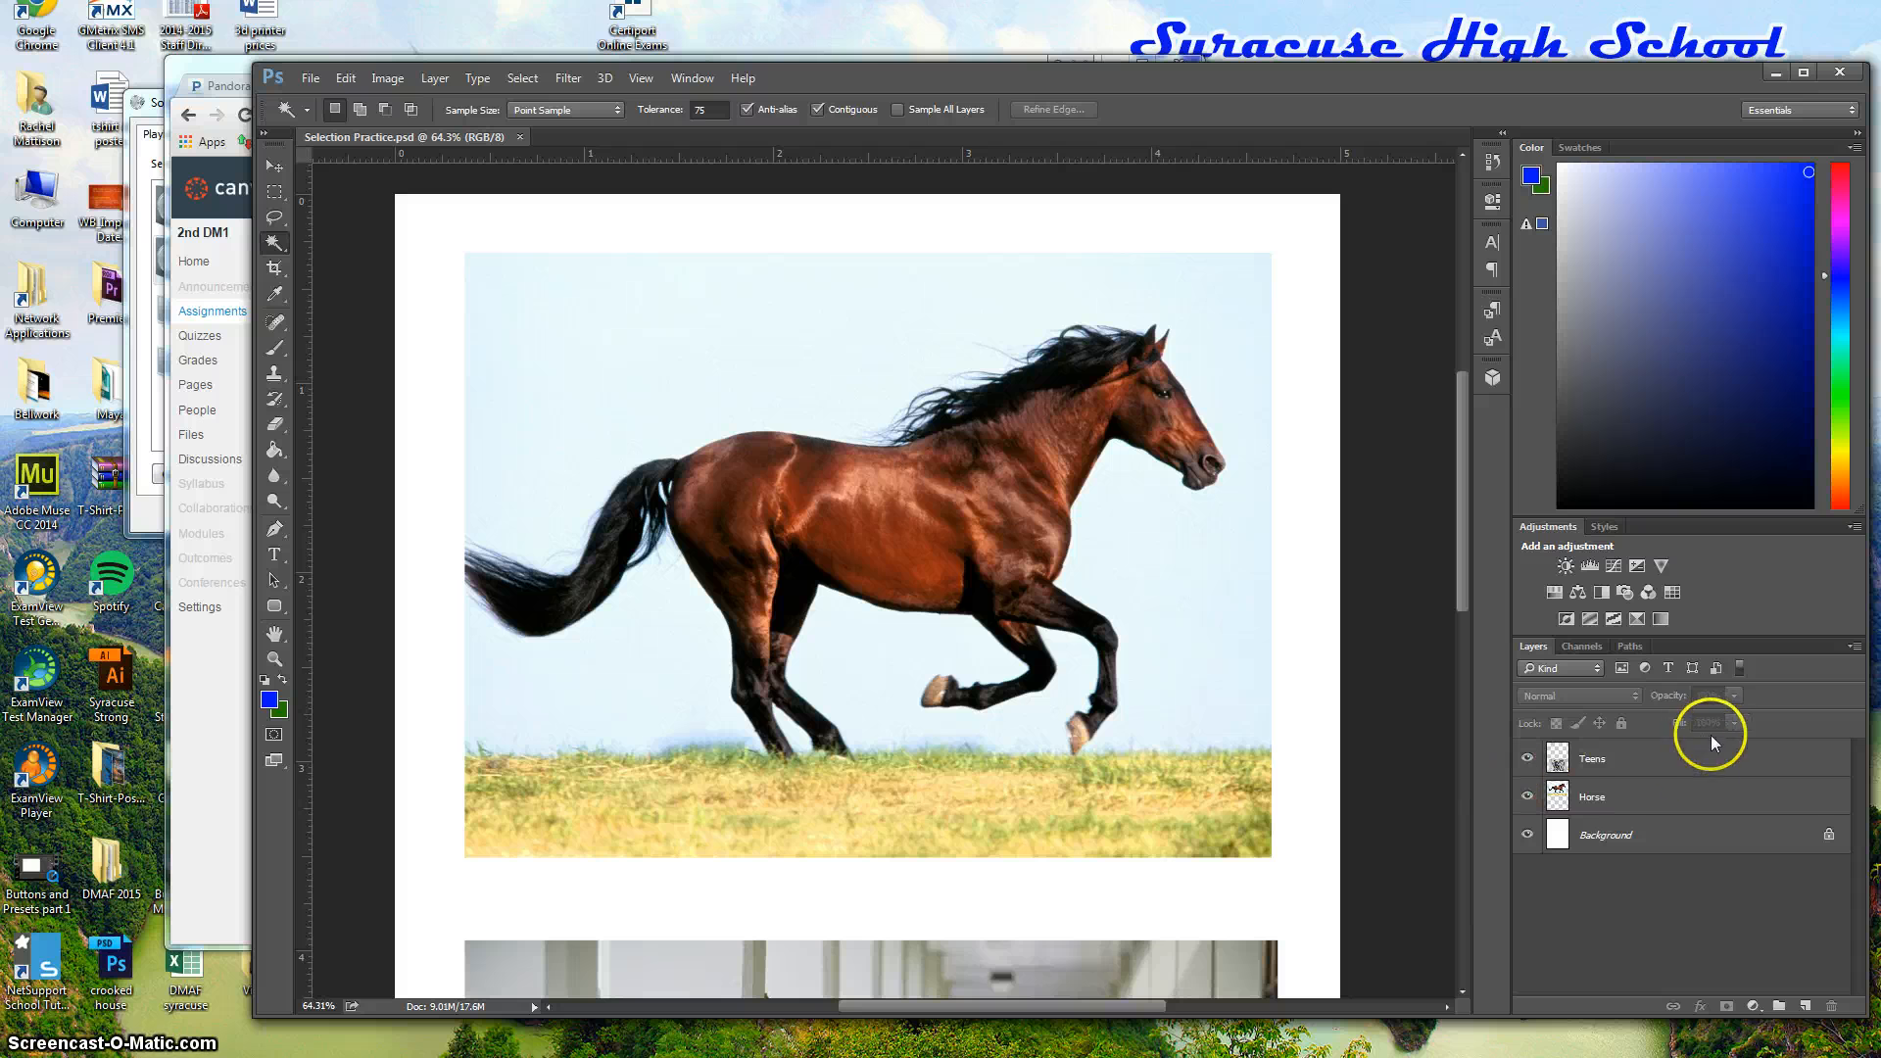
click(1587, 799)
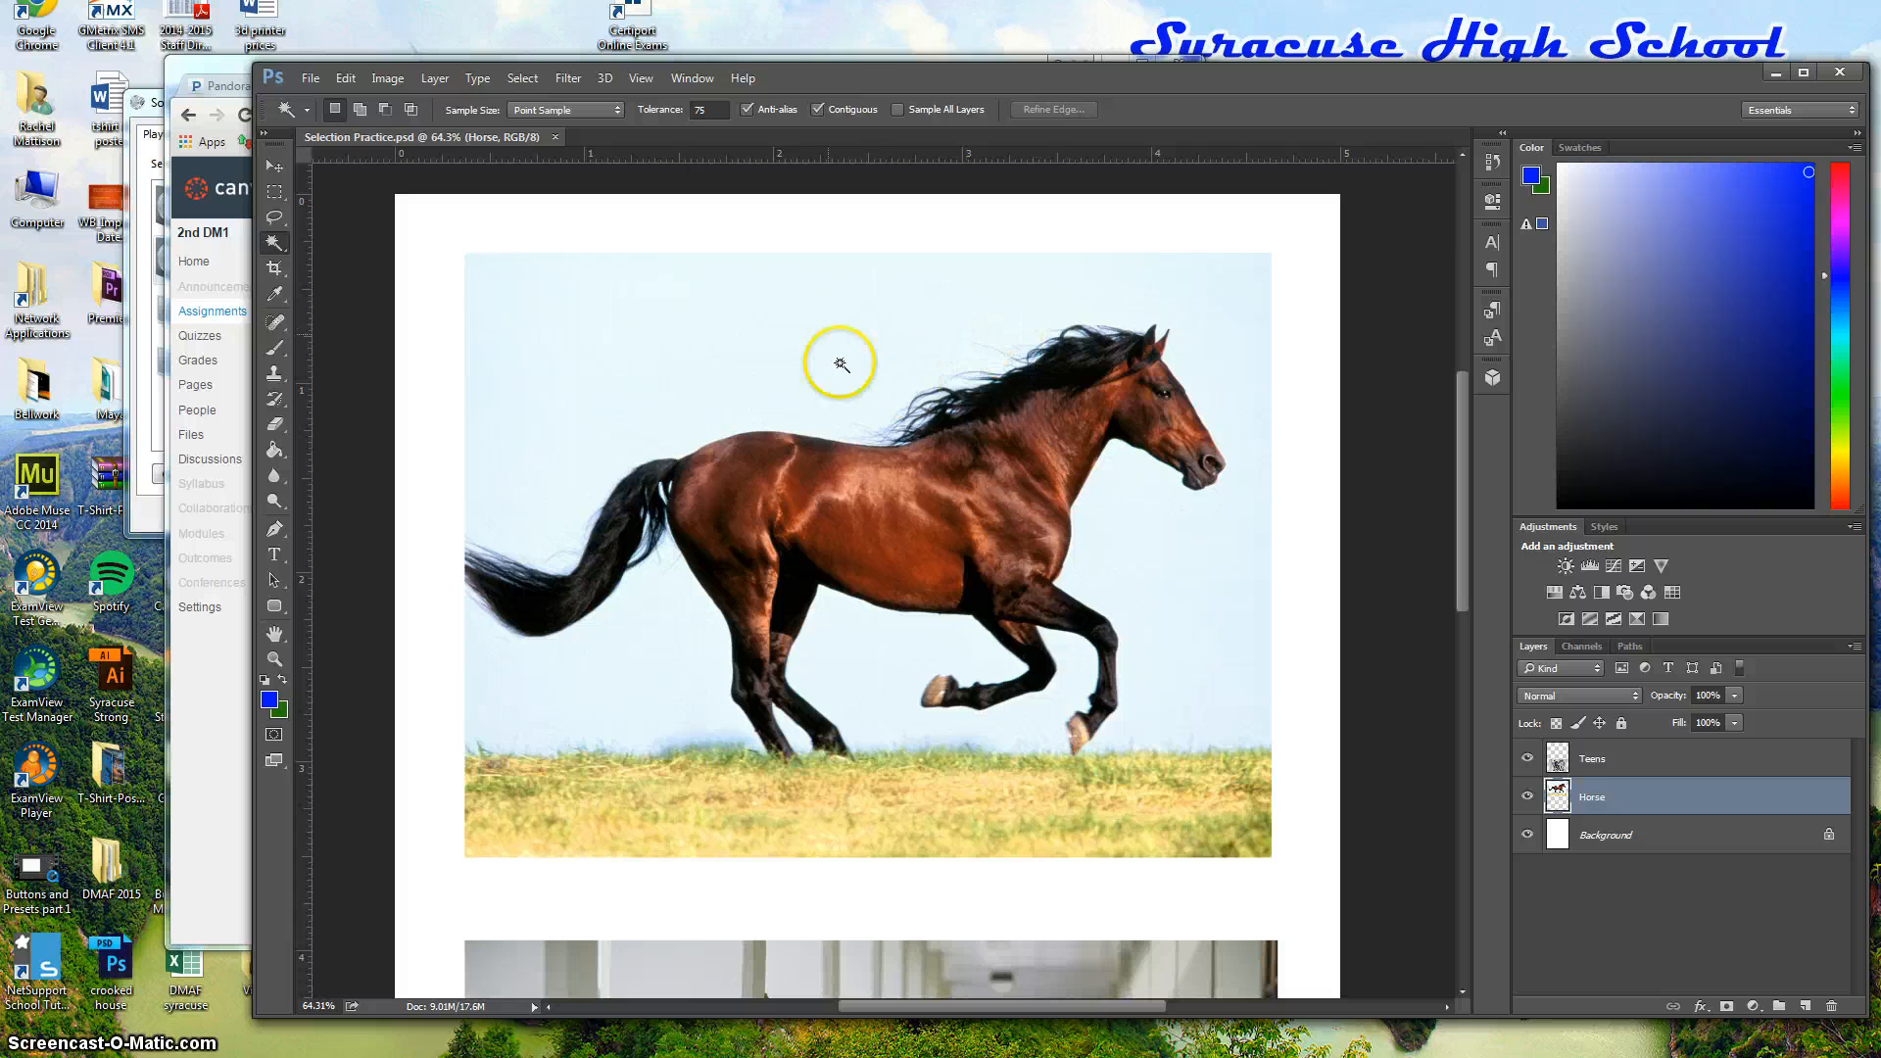
click(784, 306)
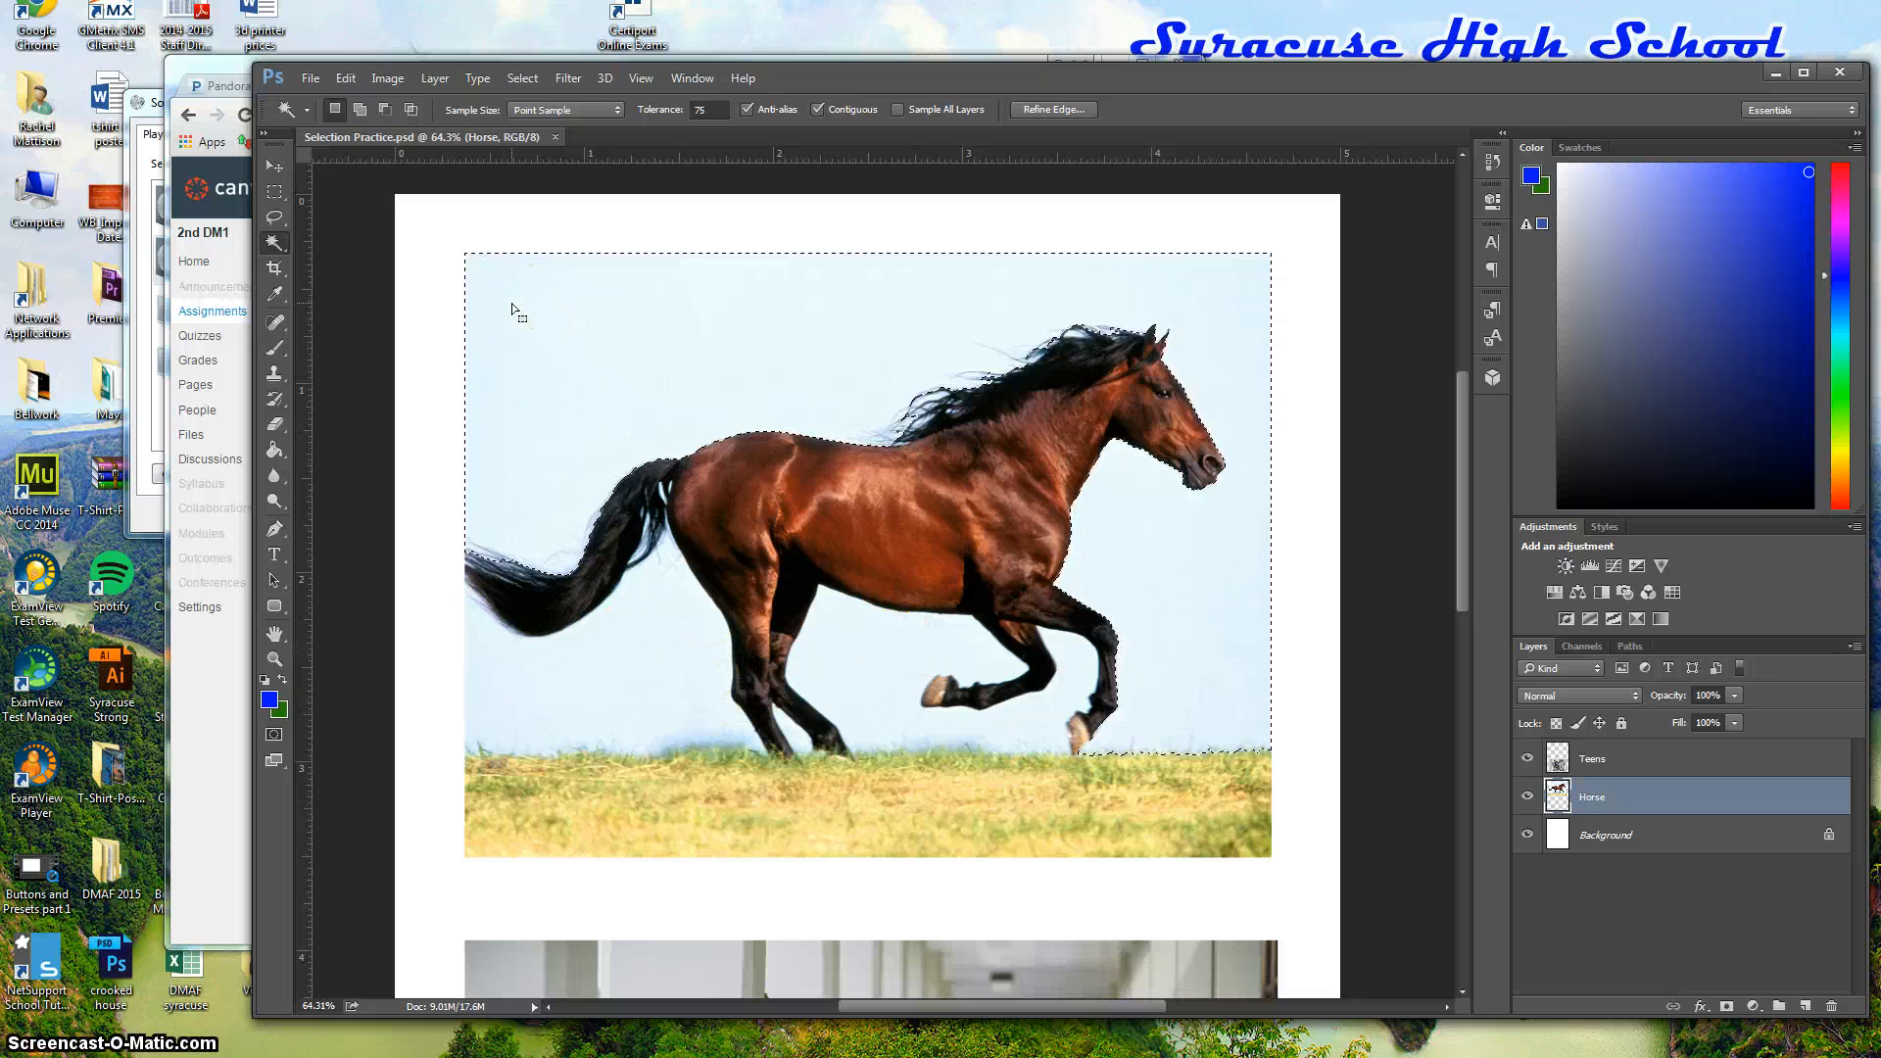
shift+click(676, 414)
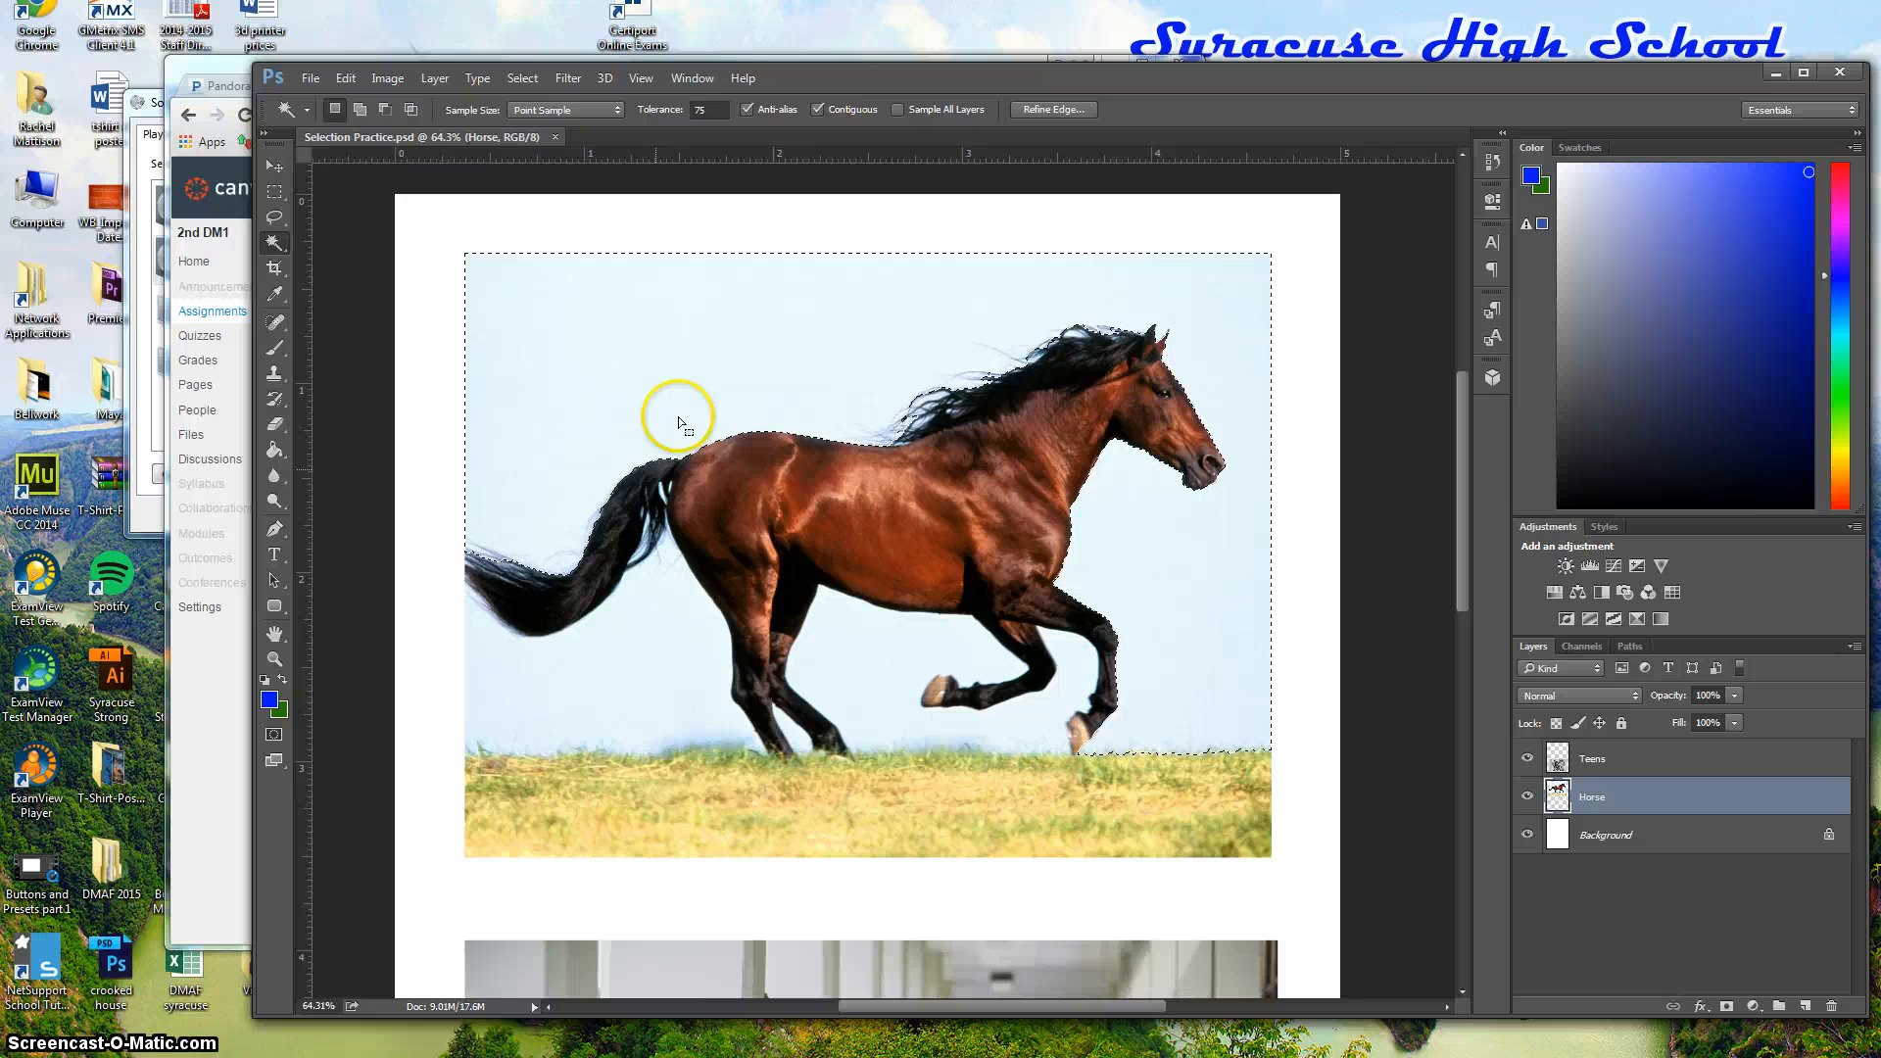
shift+click(651, 649)
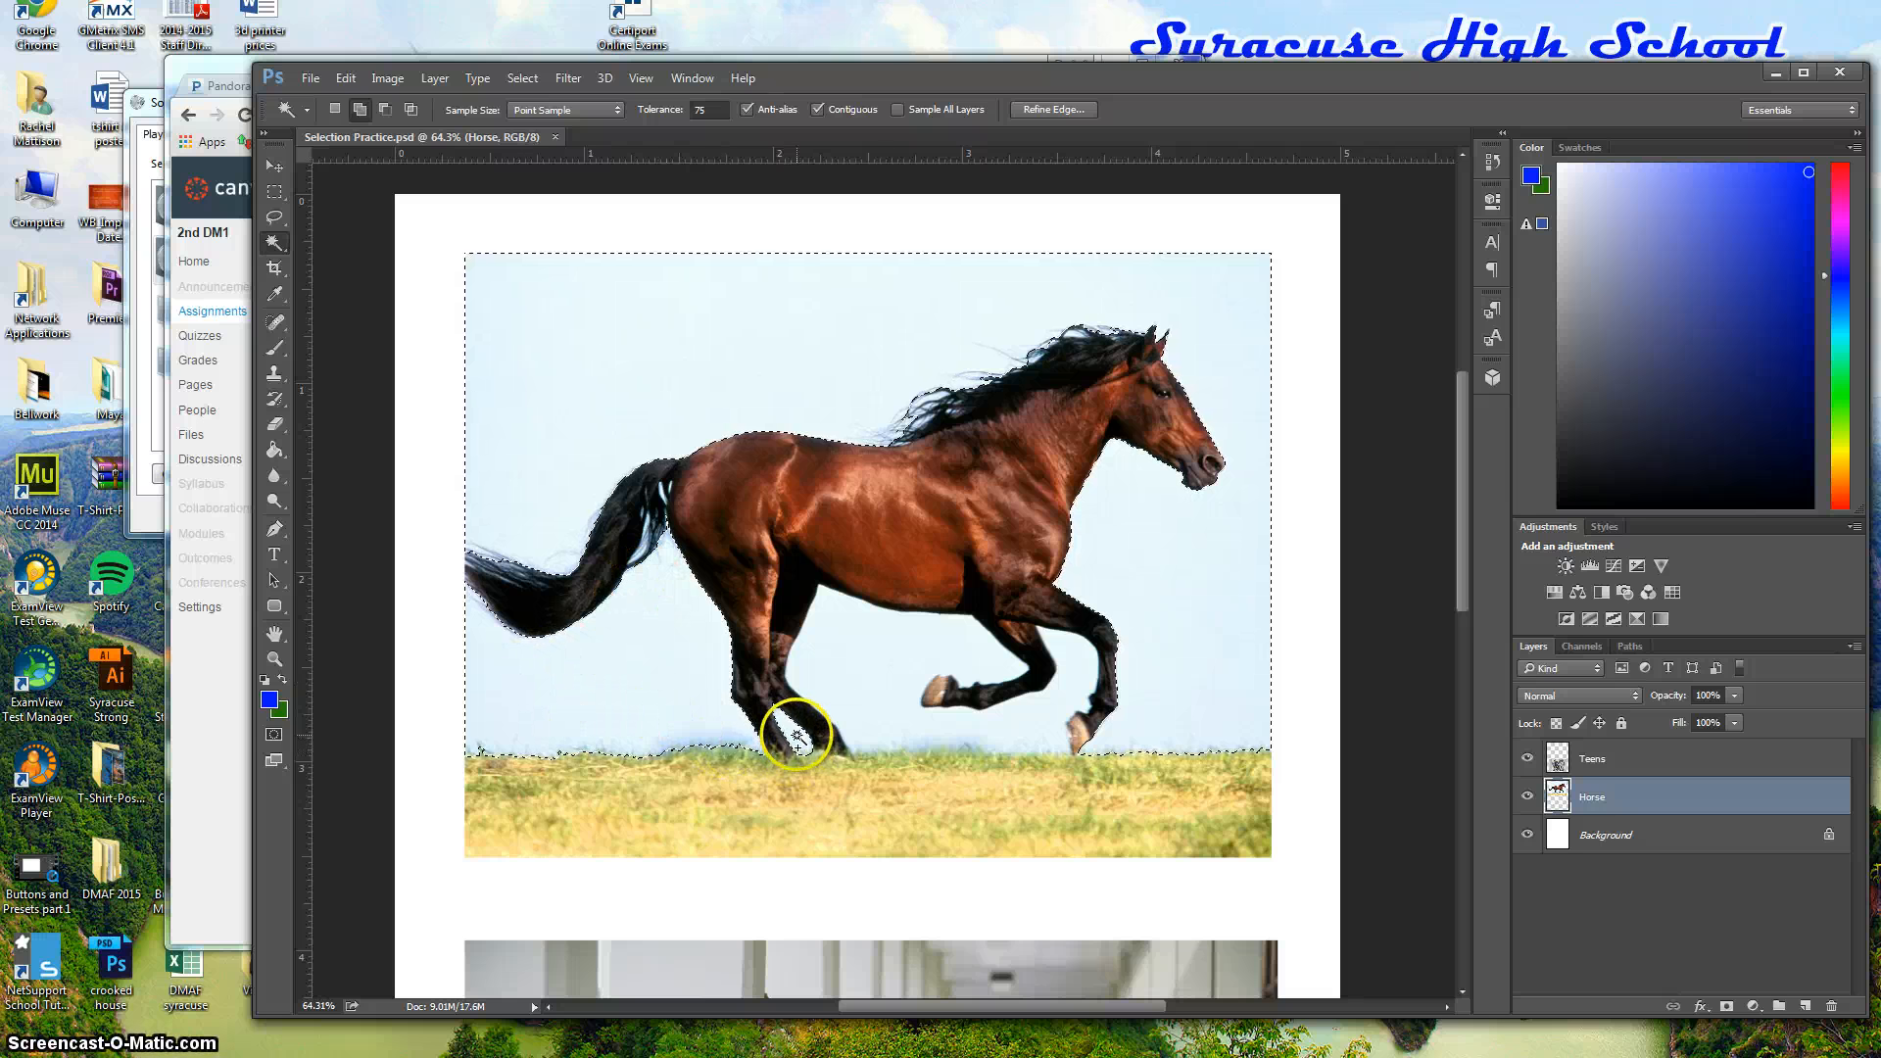
click(895, 696)
click(1210, 620)
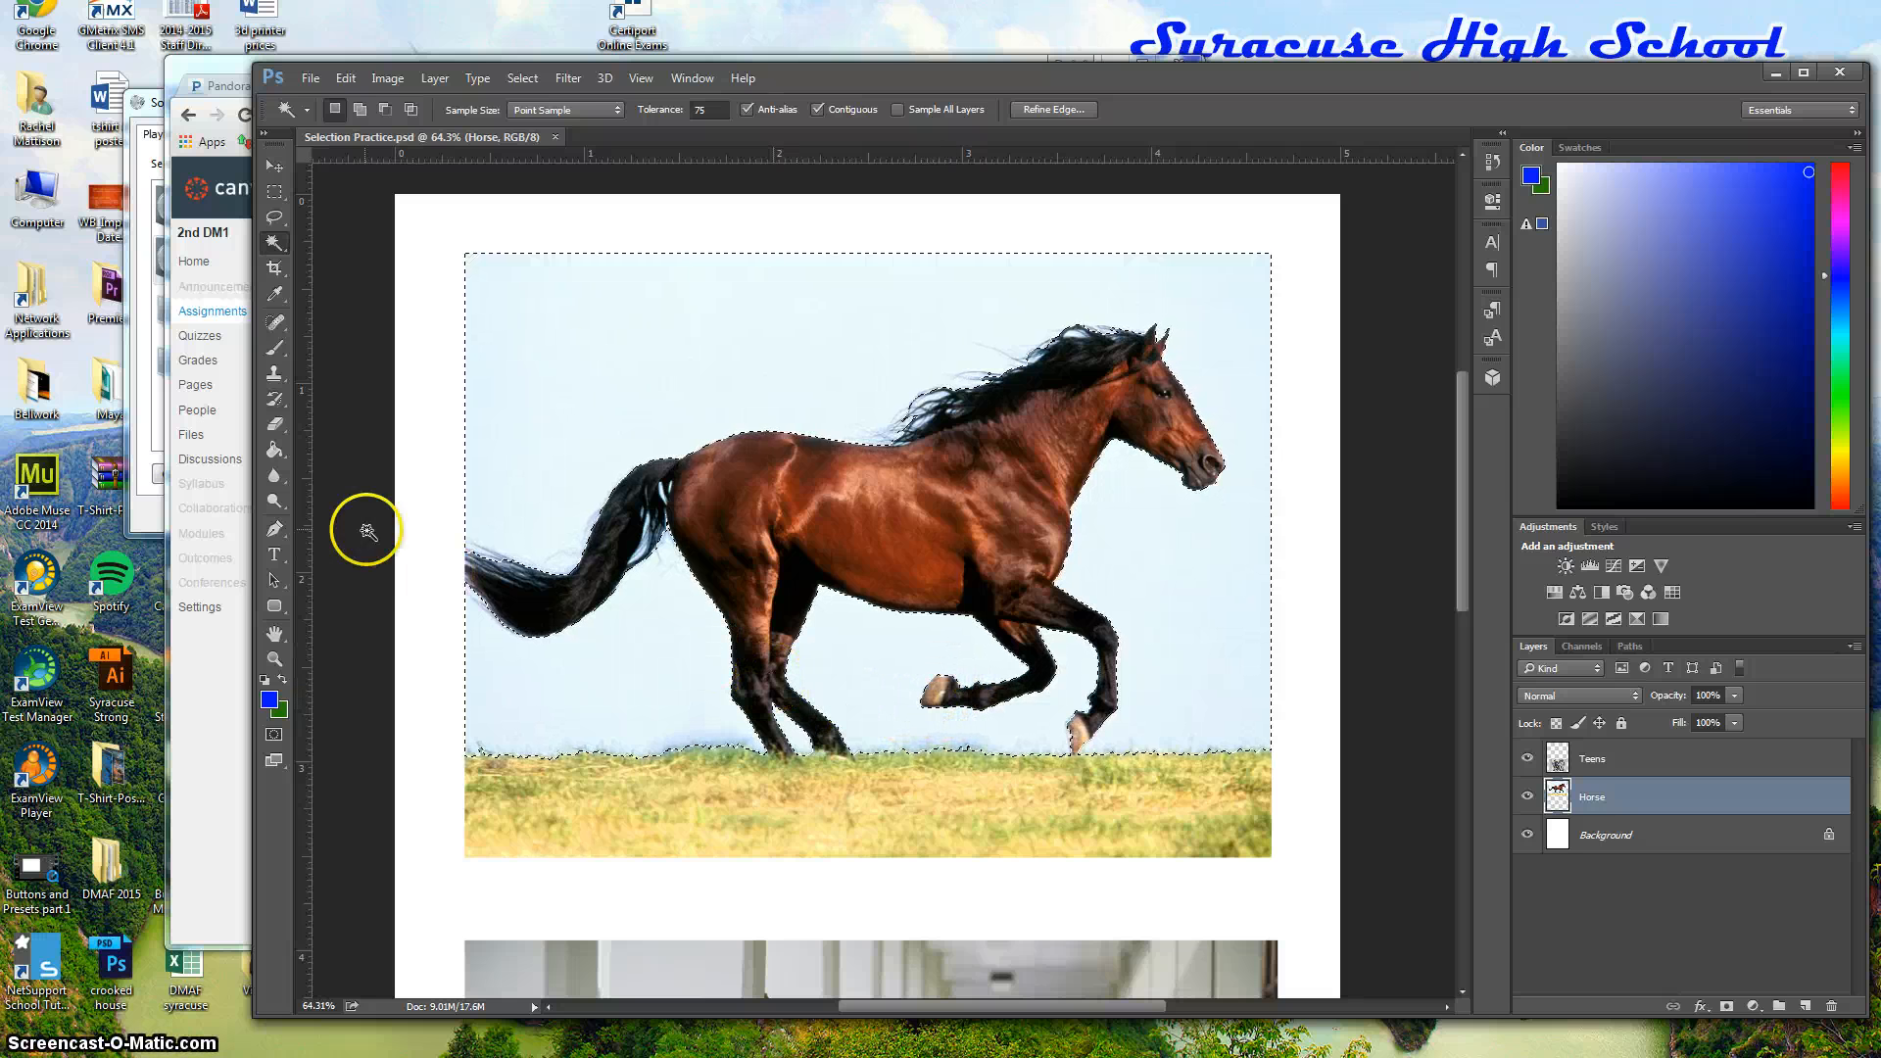
Move the selected sky slightly to the right within the horse photo and undo the move
click(274, 166)
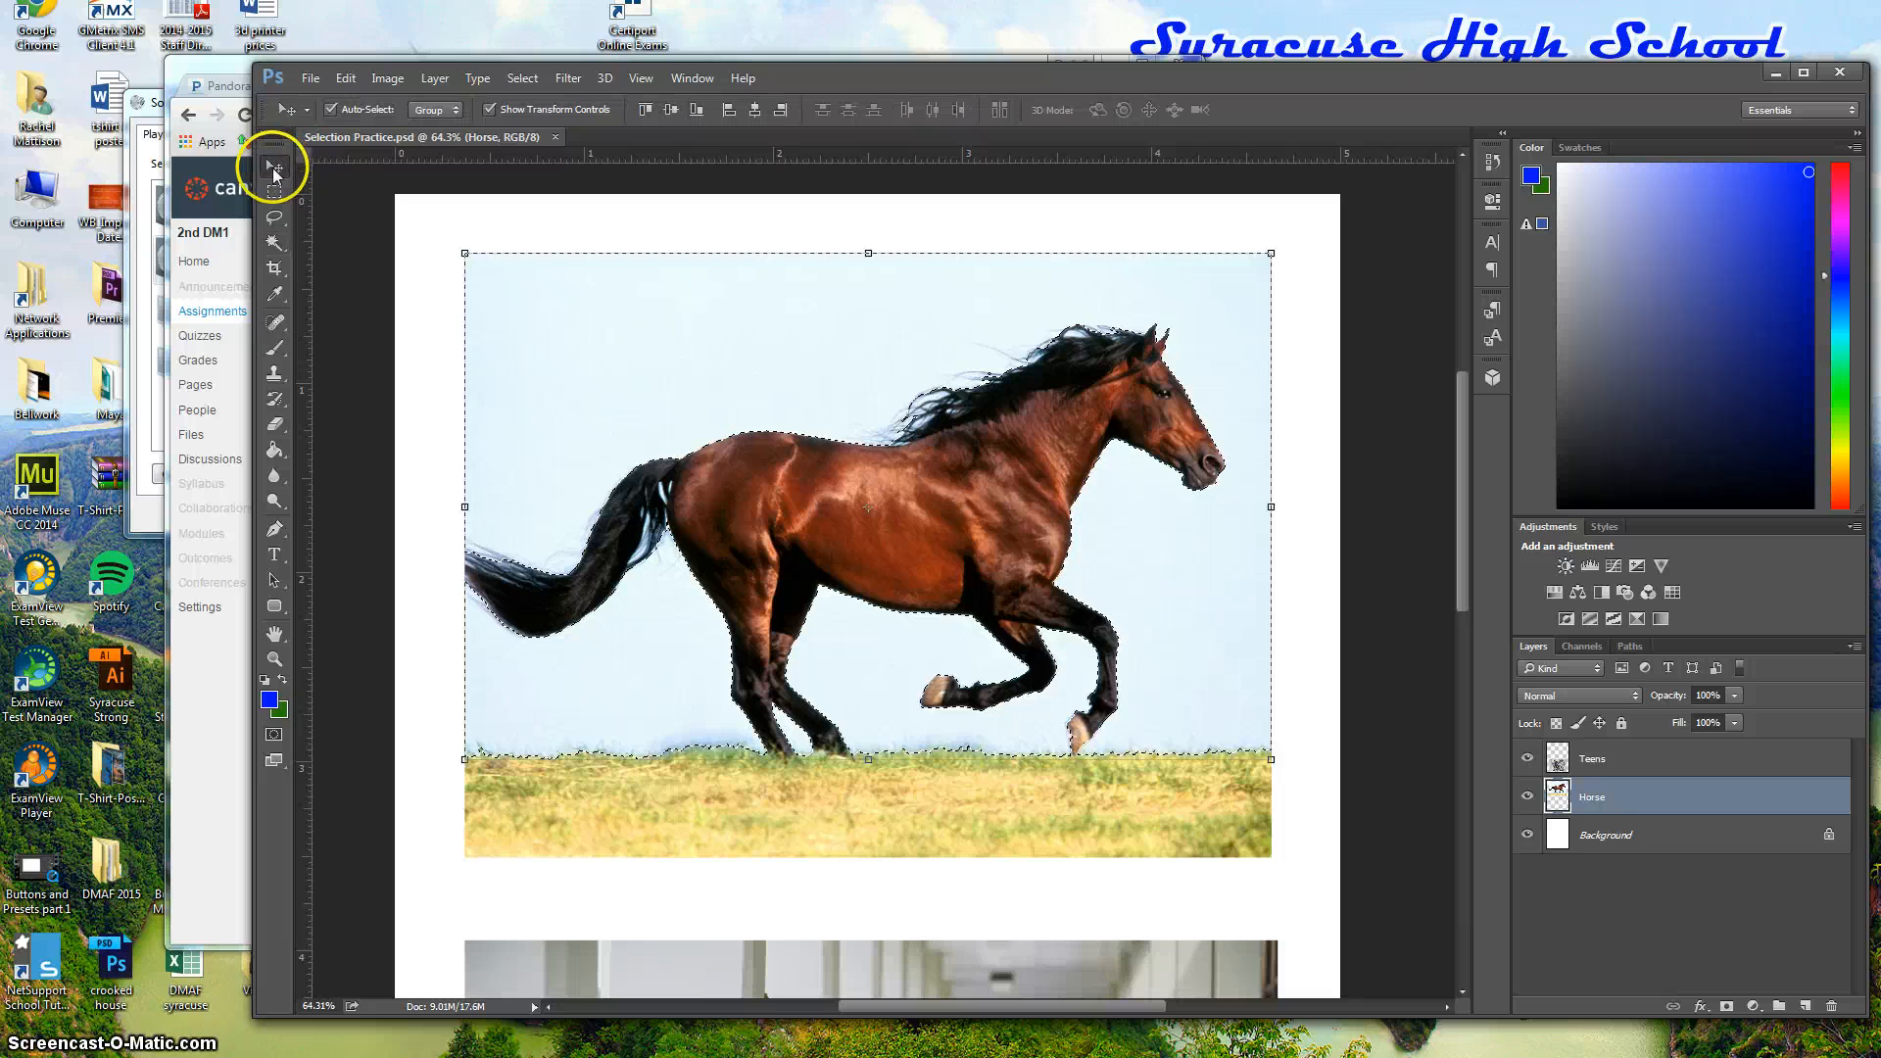
drag(857, 385, 899, 392)
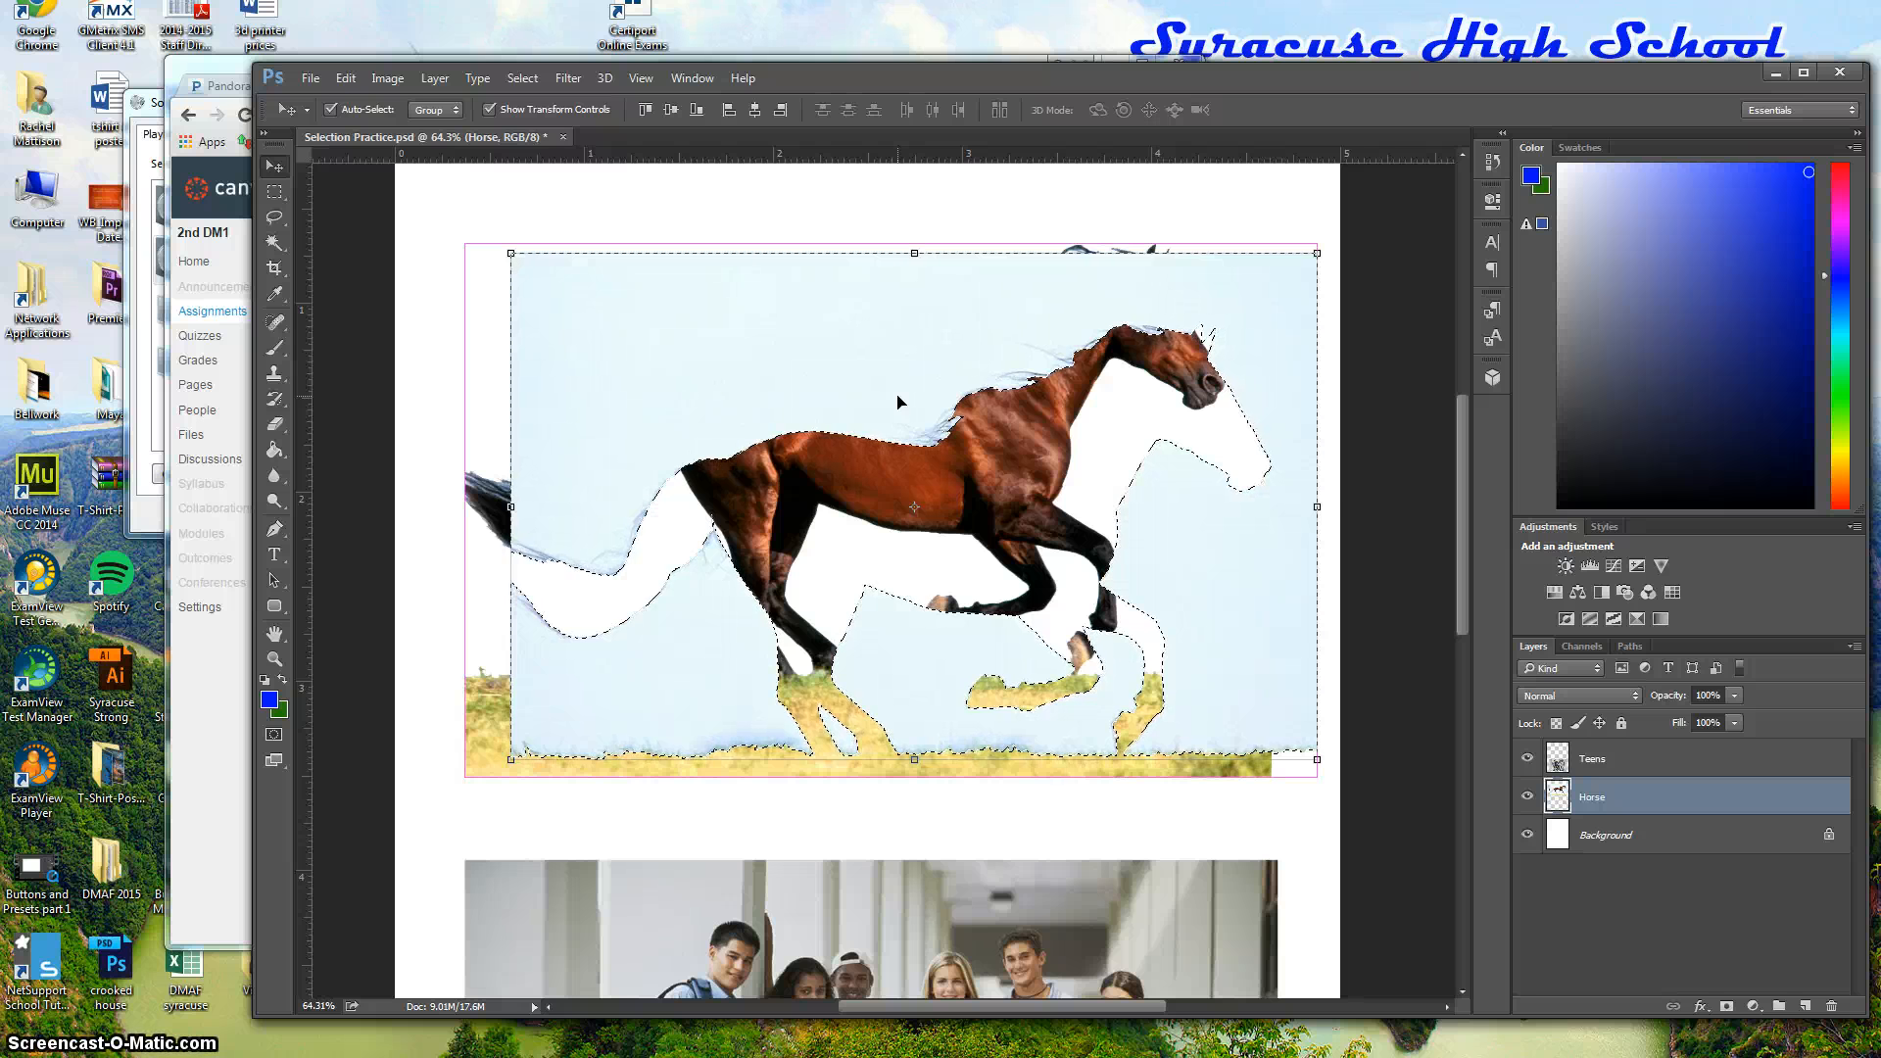
key(ctrl+z)
click(1067, 327)
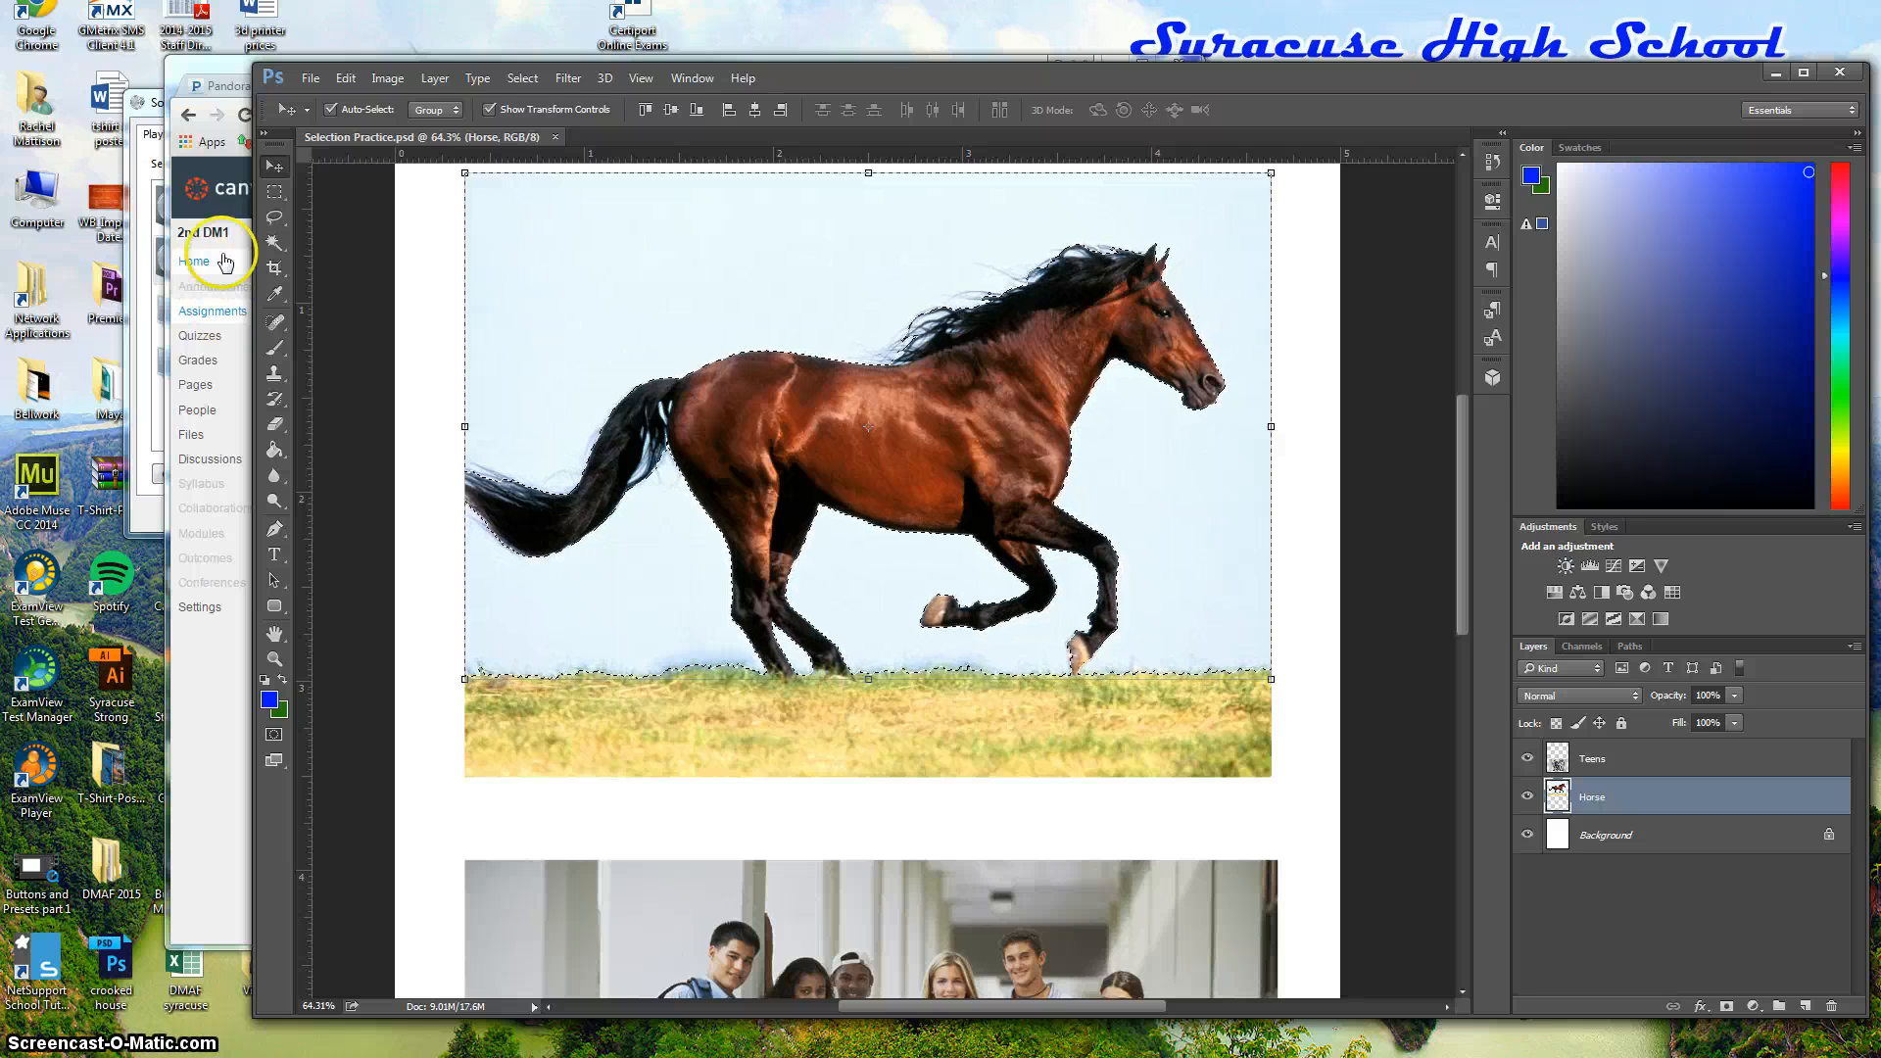
Select the grass below the horse with the Magic Wand and deselect it
click(274, 242)
click(607, 723)
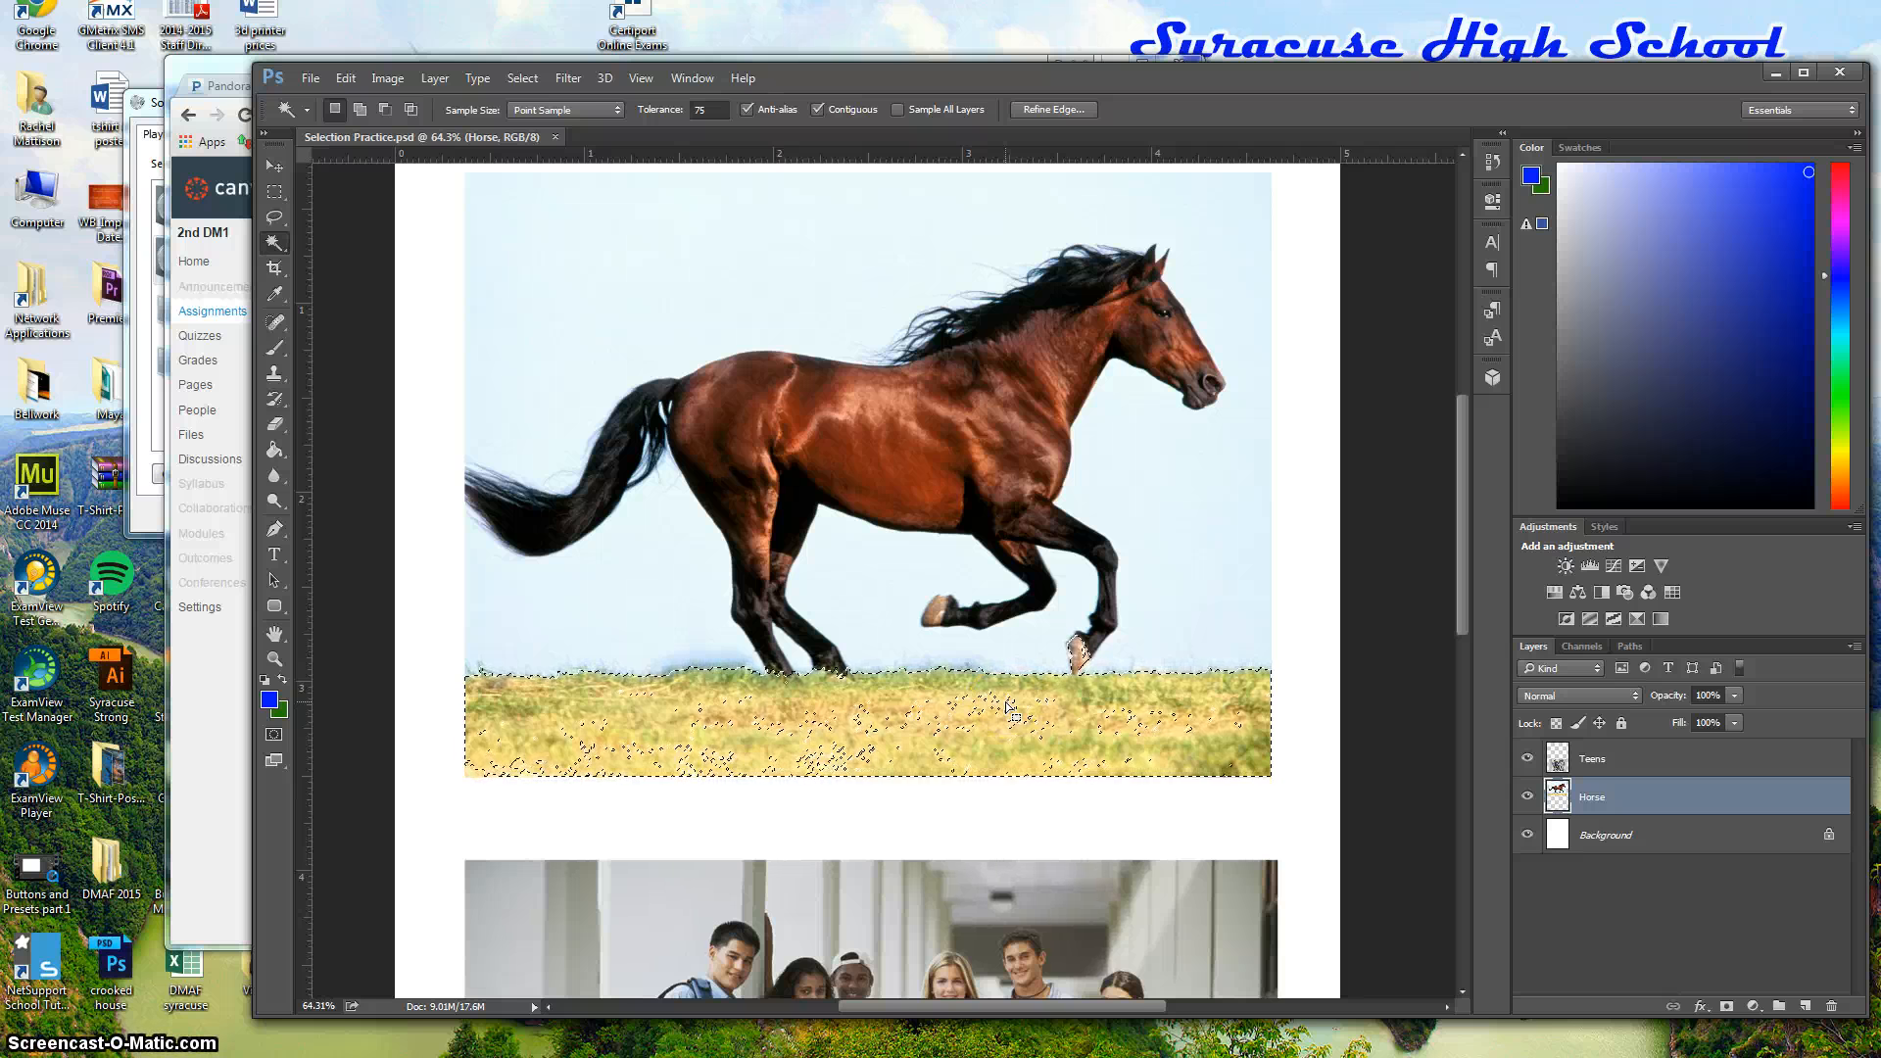
key(ctrl+d)
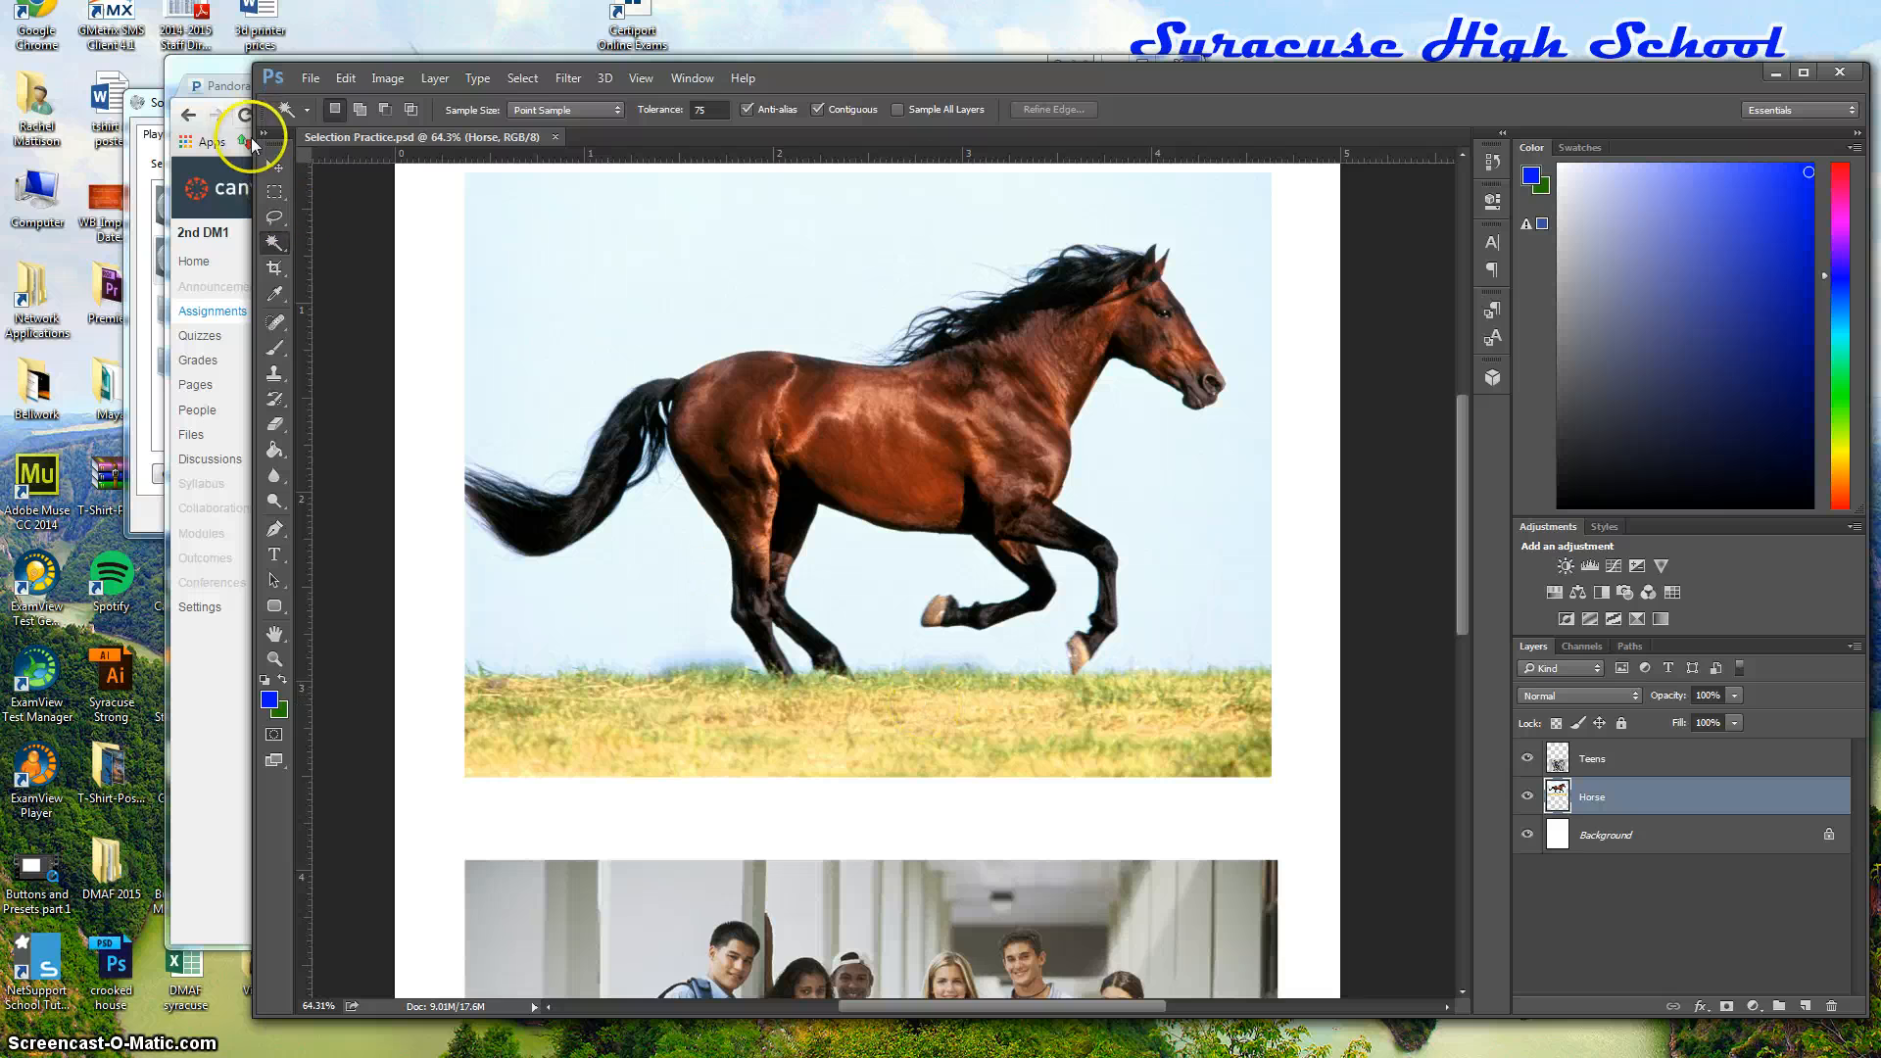
Select the grass with the Quick Selection tool, extend the selection over the sky, and refine it around the horse's front hooves
click(283, 247)
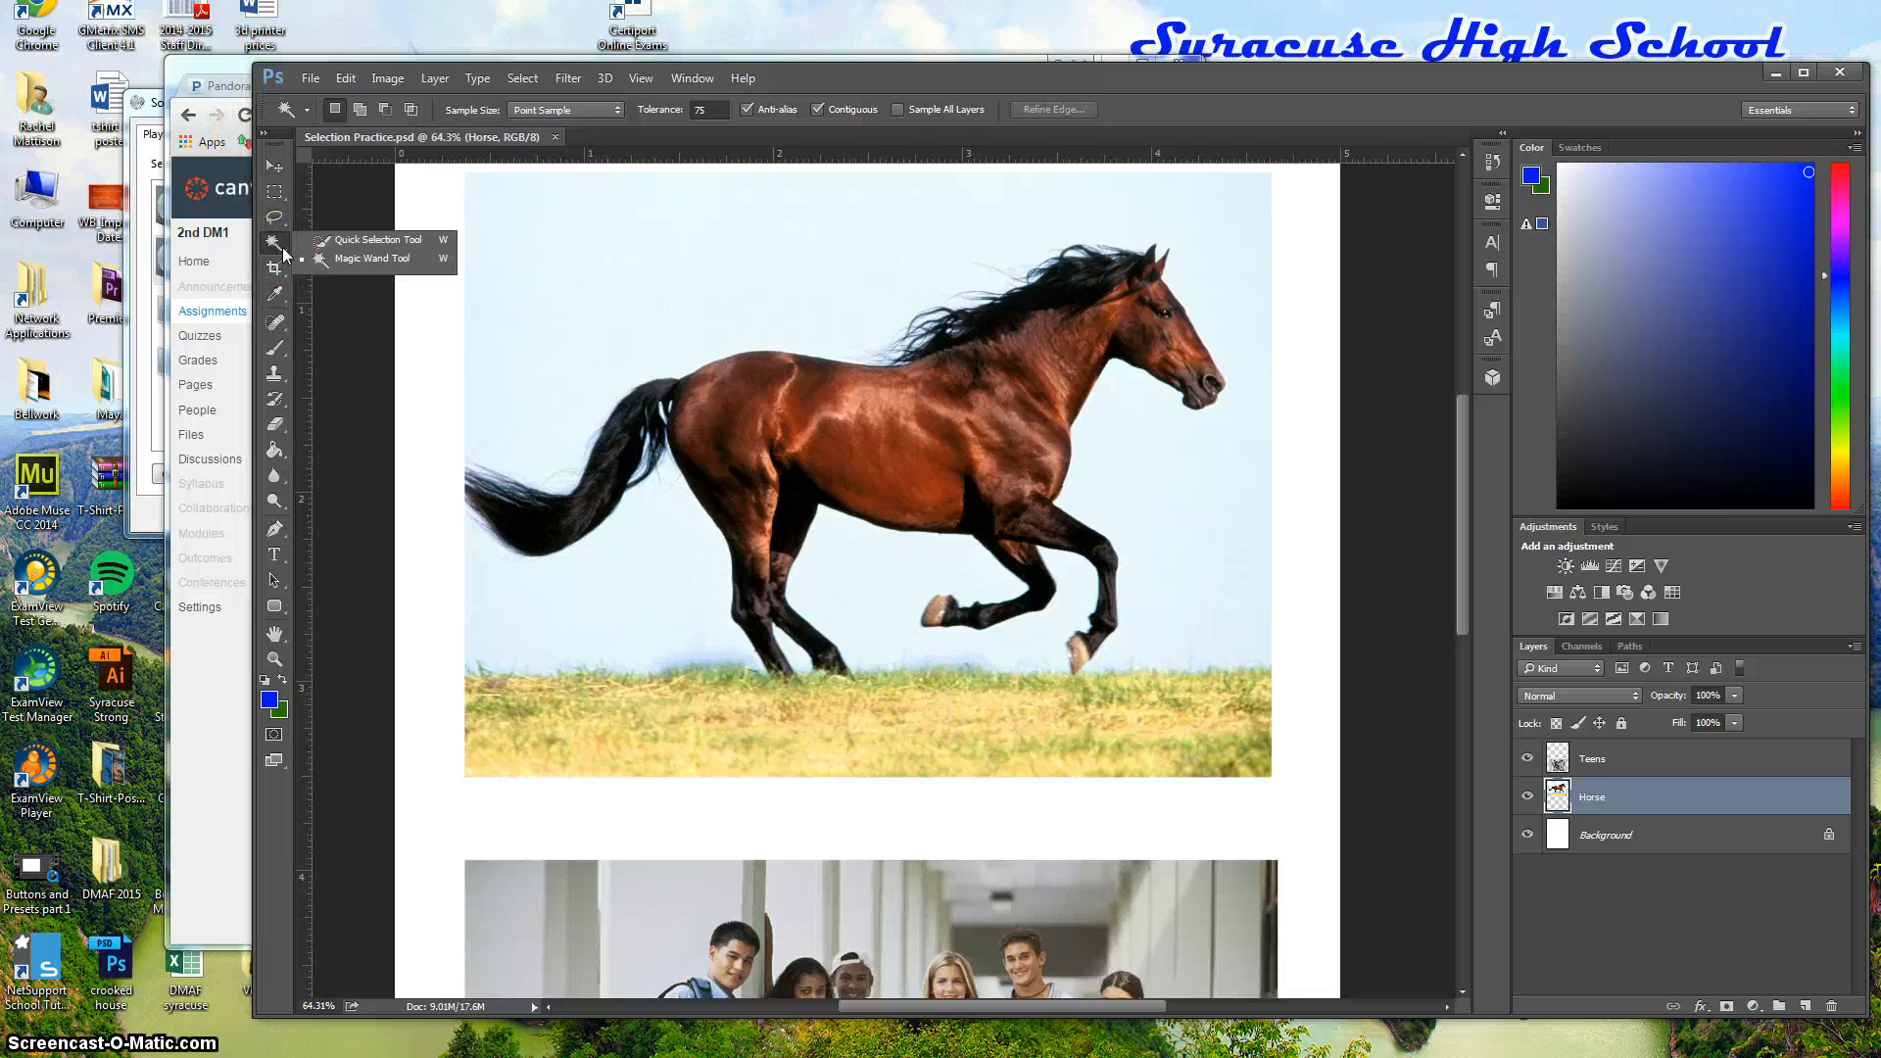
click(378, 241)
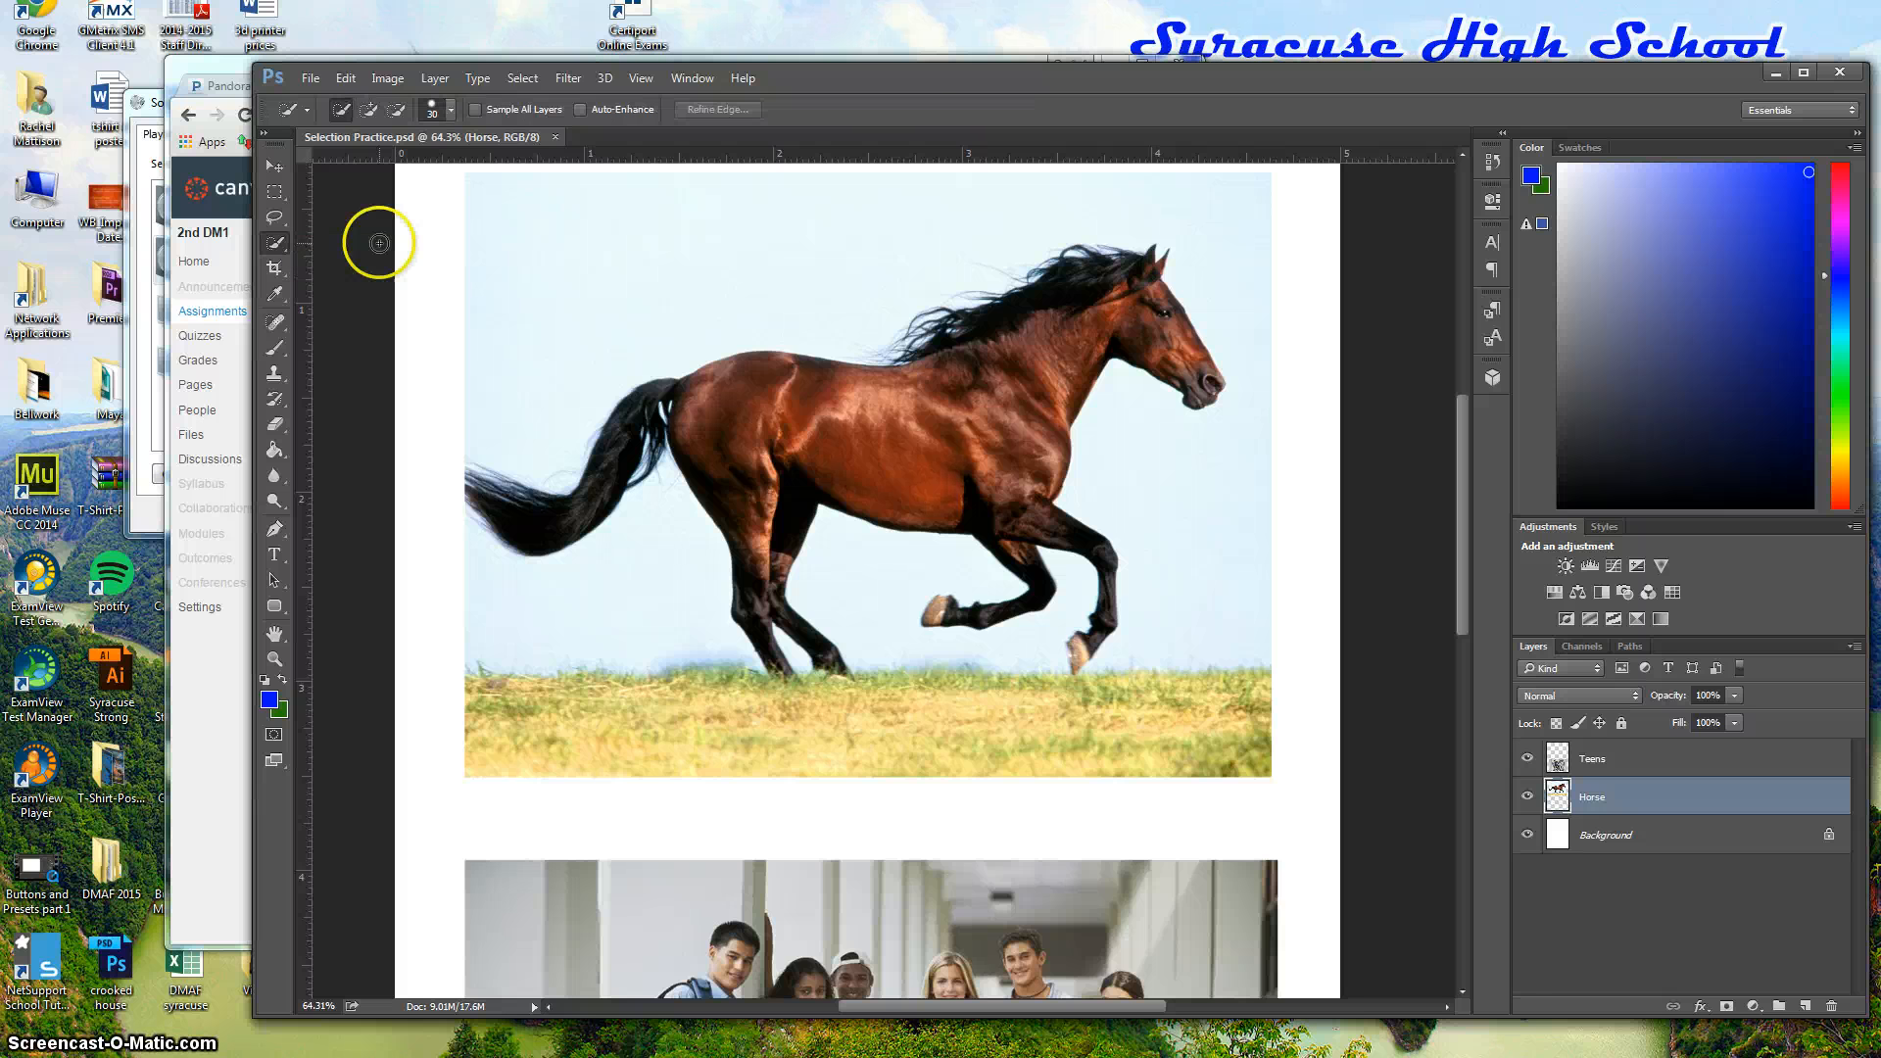
click(492, 719)
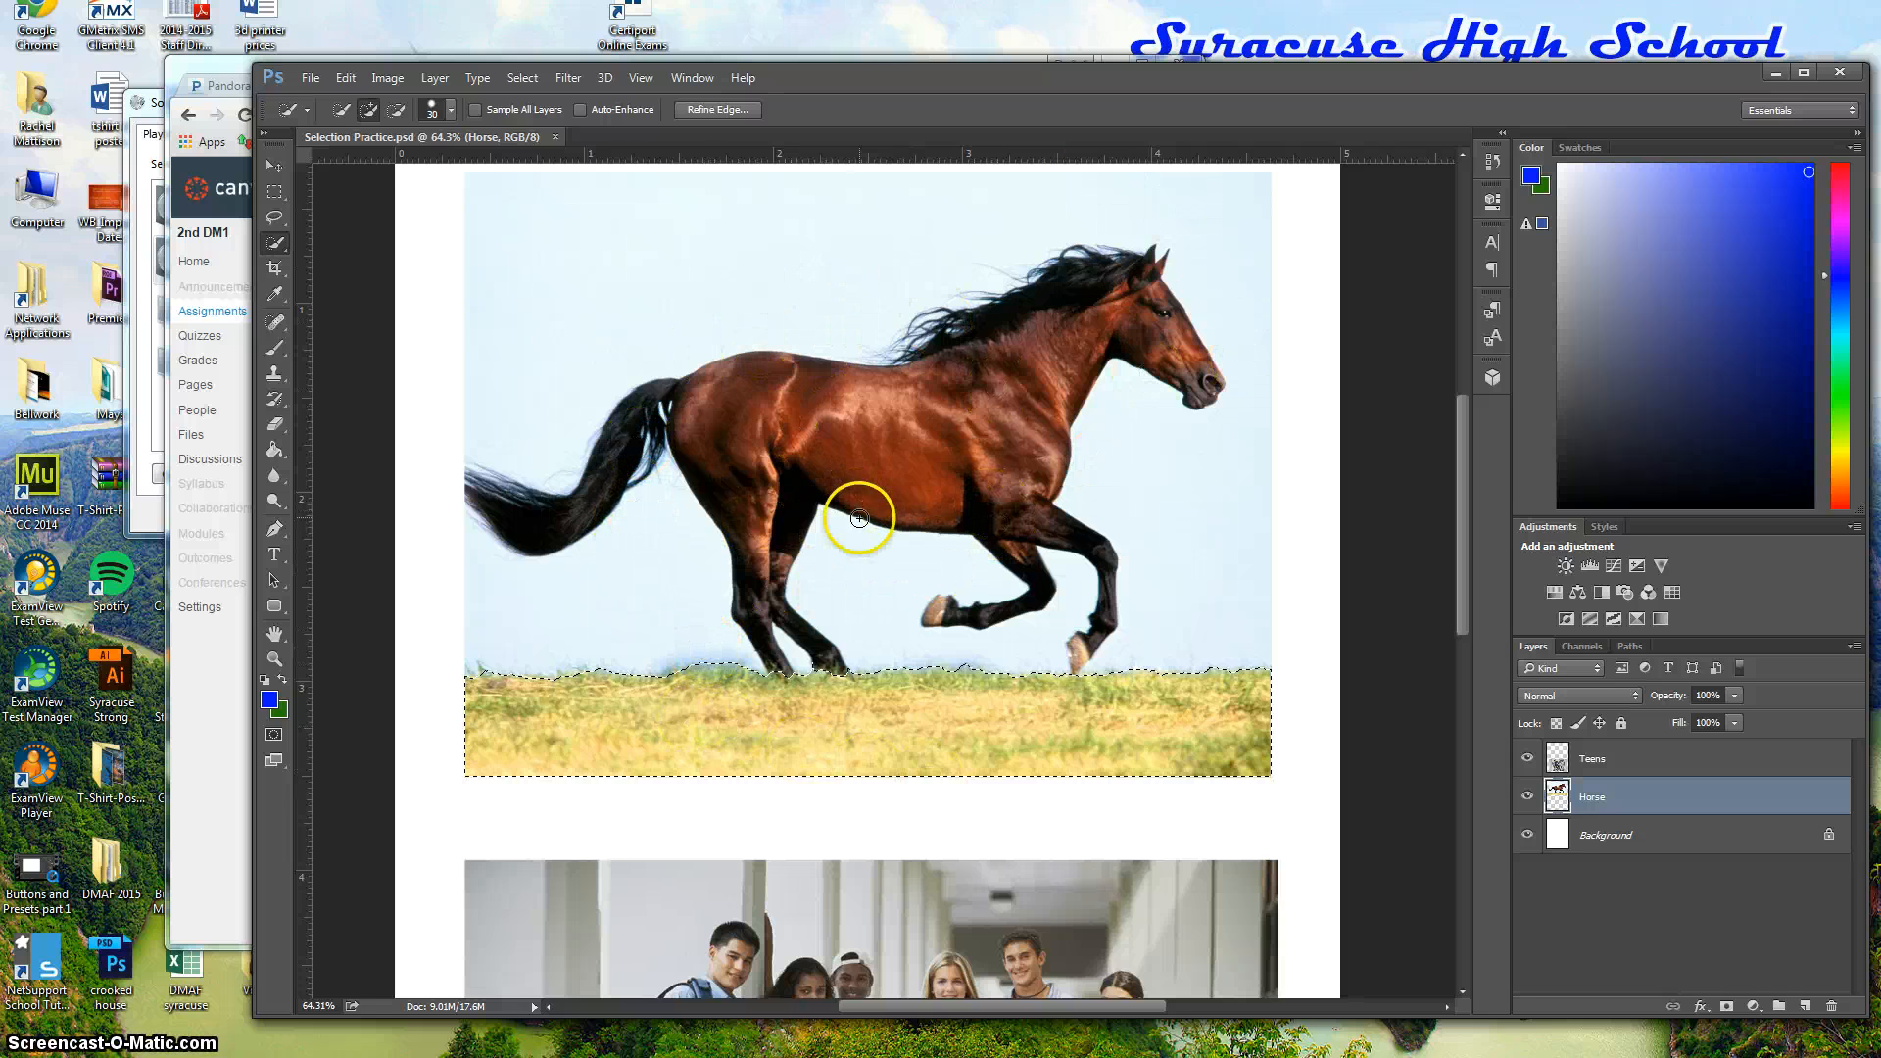
mouse_move(588, 470)
mouse_down()
mouse_move(516, 533)
mouse_move(499, 504)
mouse_move(600, 472)
mouse_move(679, 392)
mouse_move(664, 388)
mouse_up()
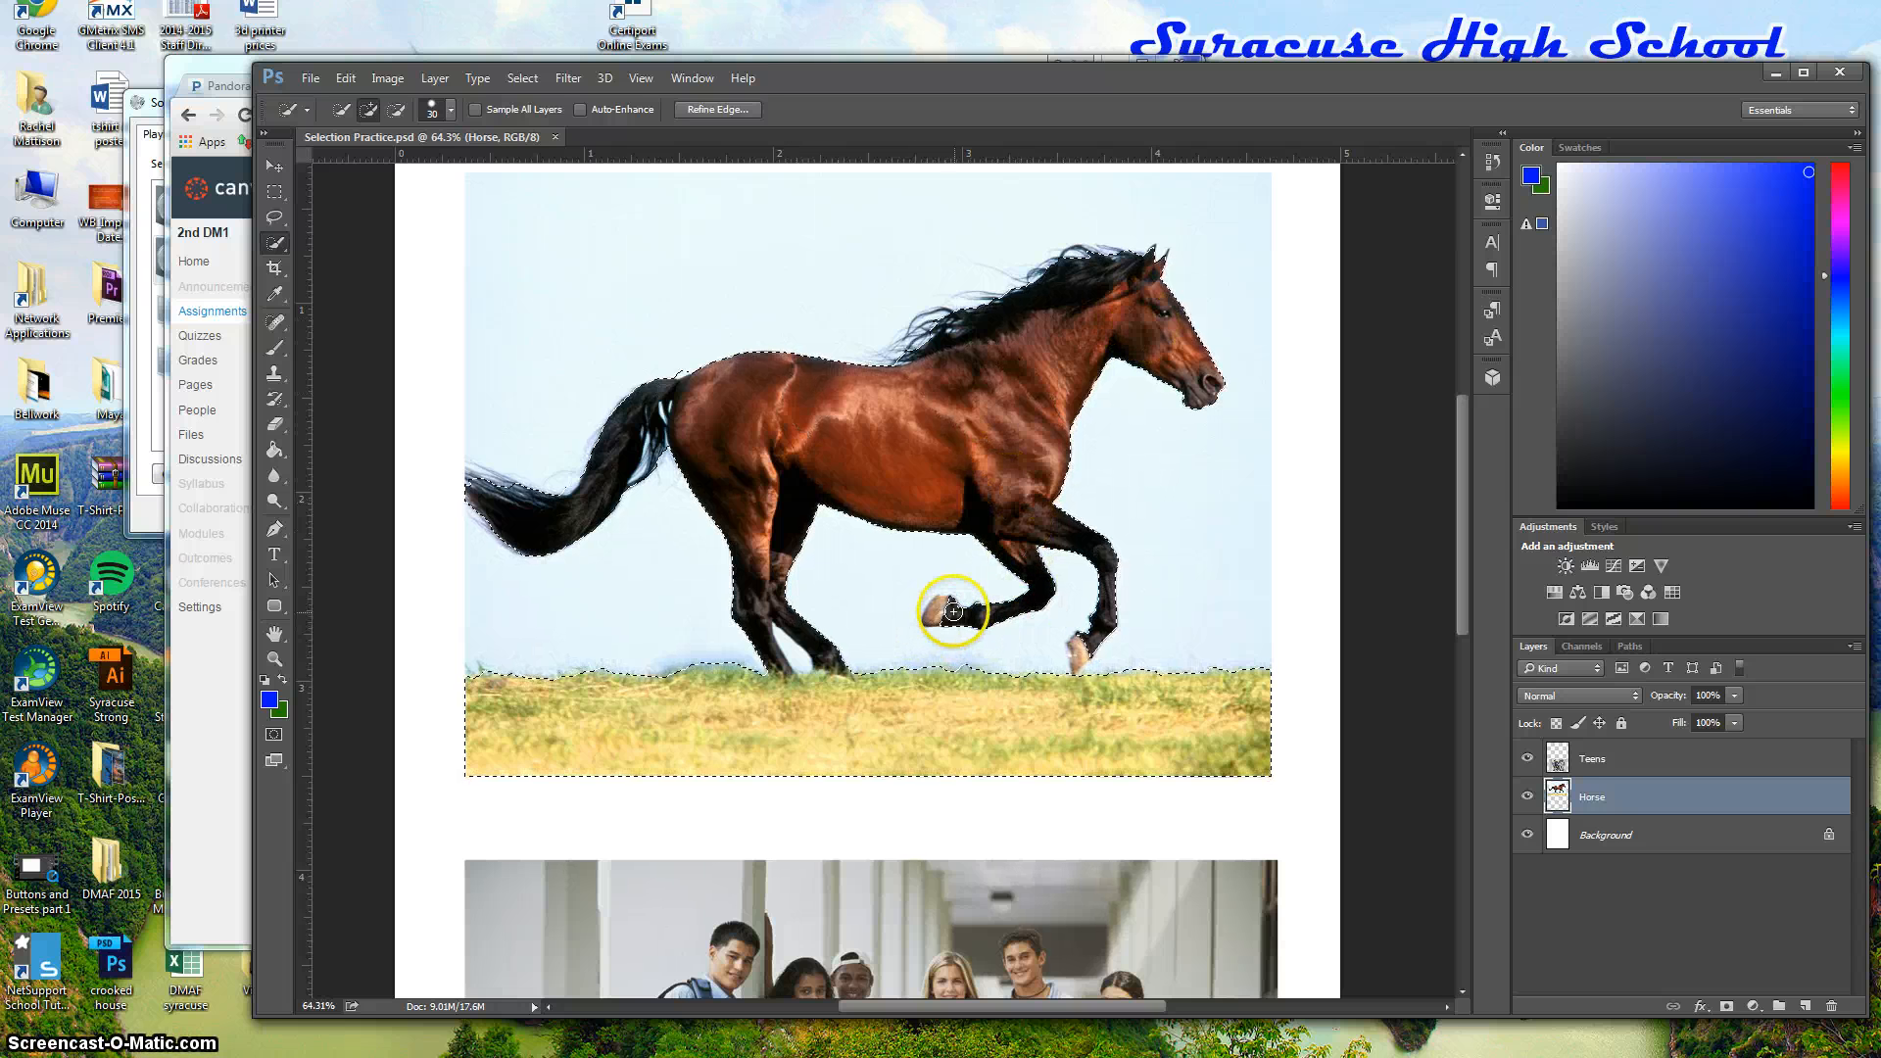
drag(973, 621, 1078, 635)
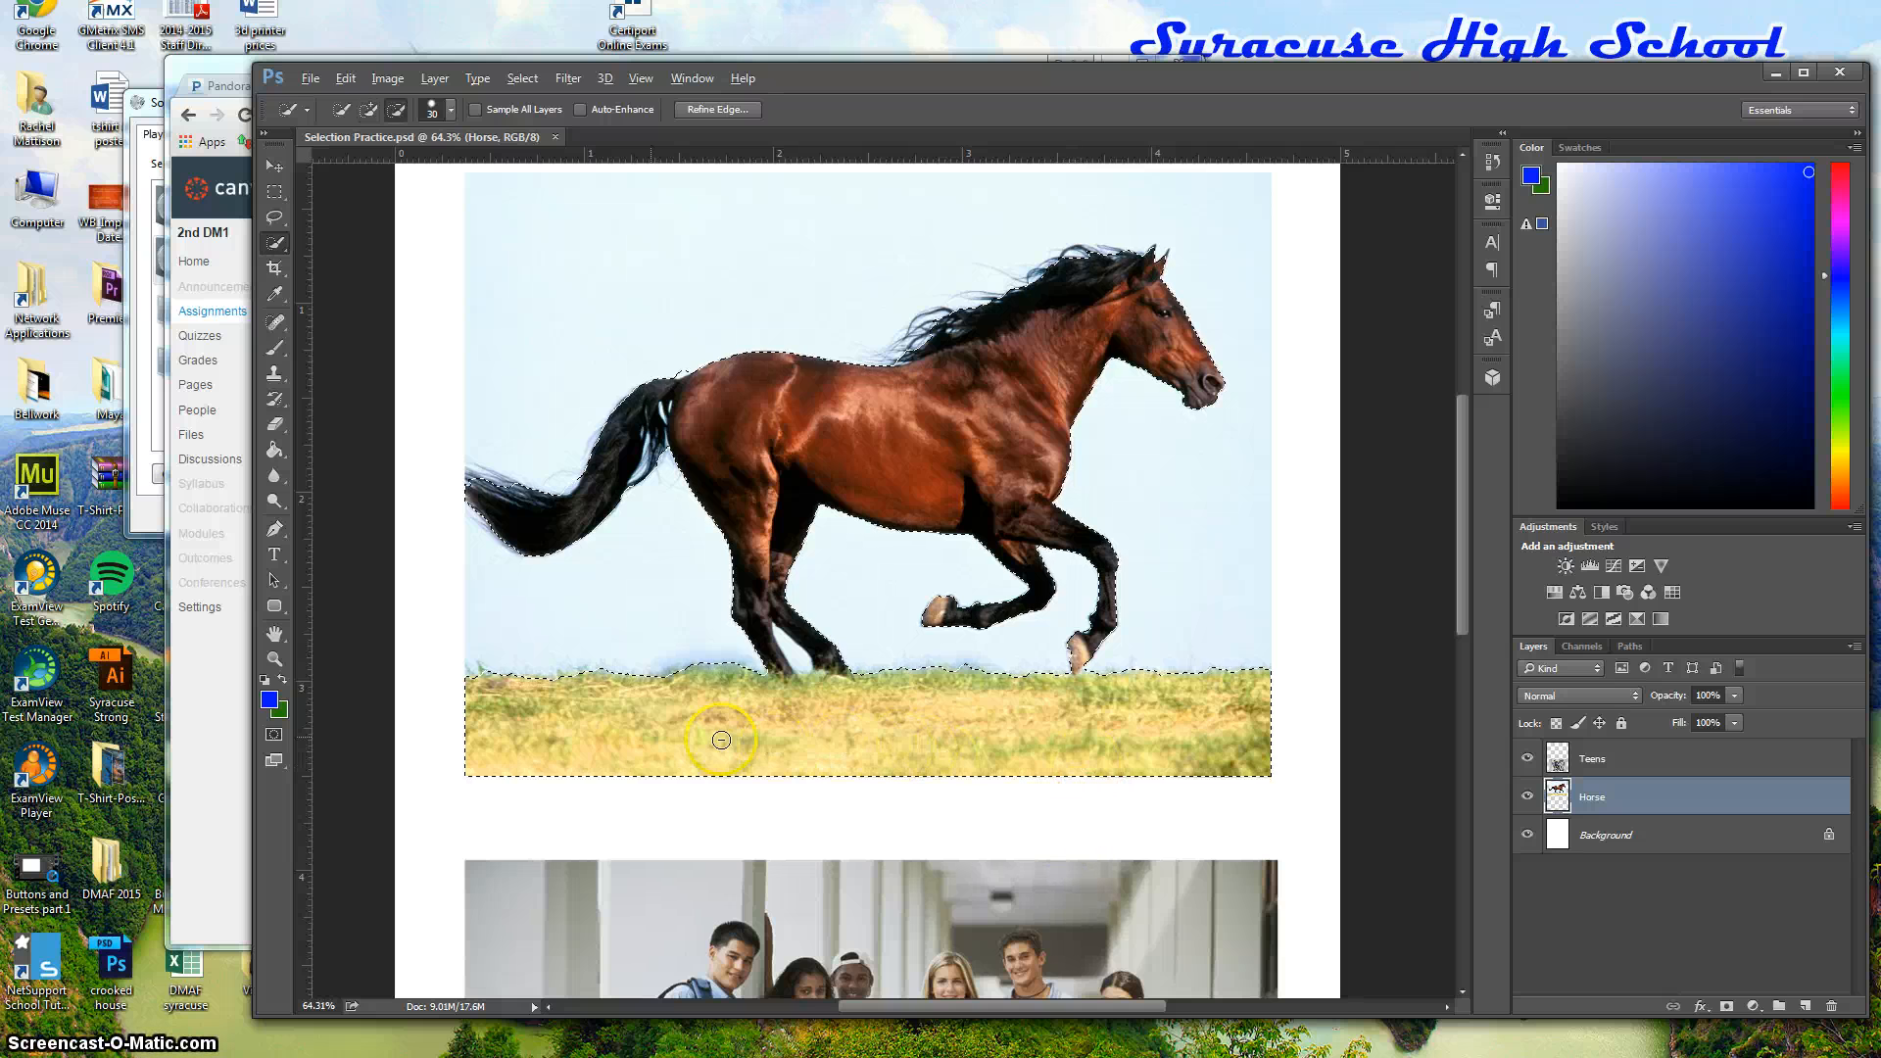
Subtract the grass from the selection with the Quick Selection tool and clear the remaining selection
click(642, 737)
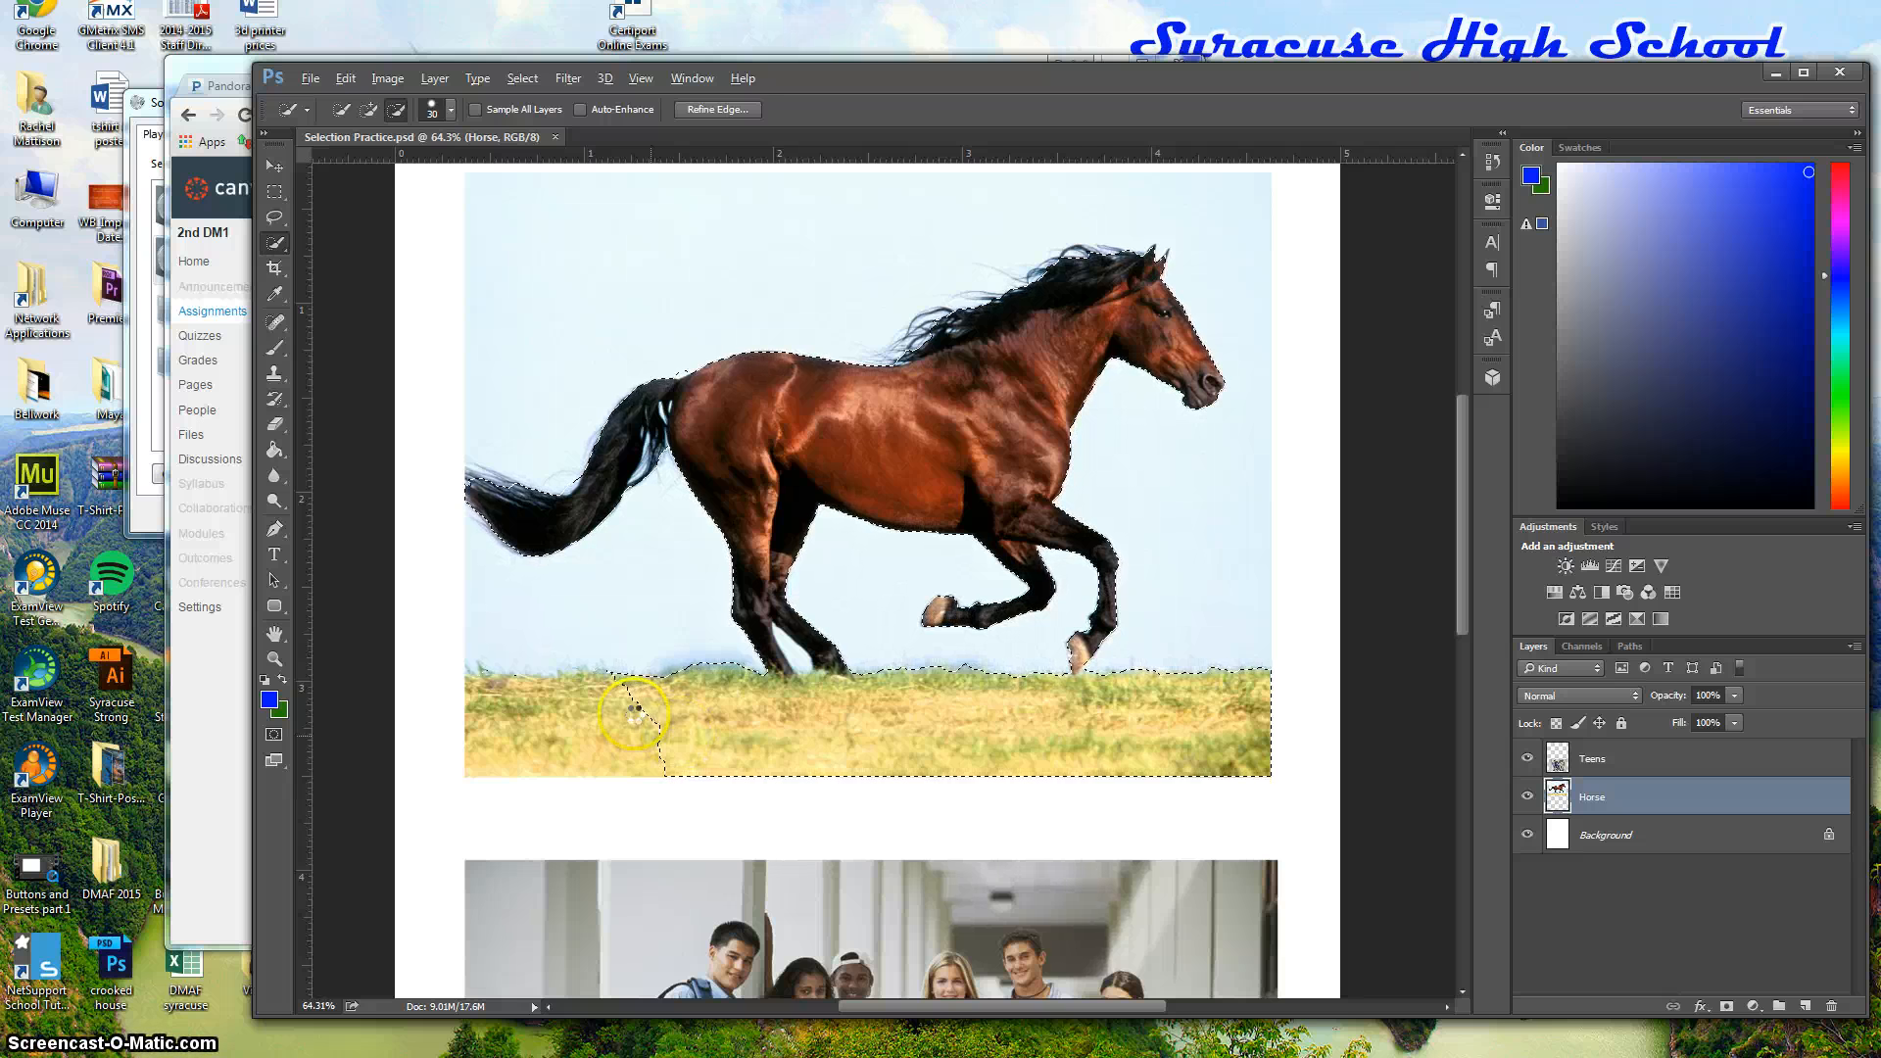
alt+click(634, 716)
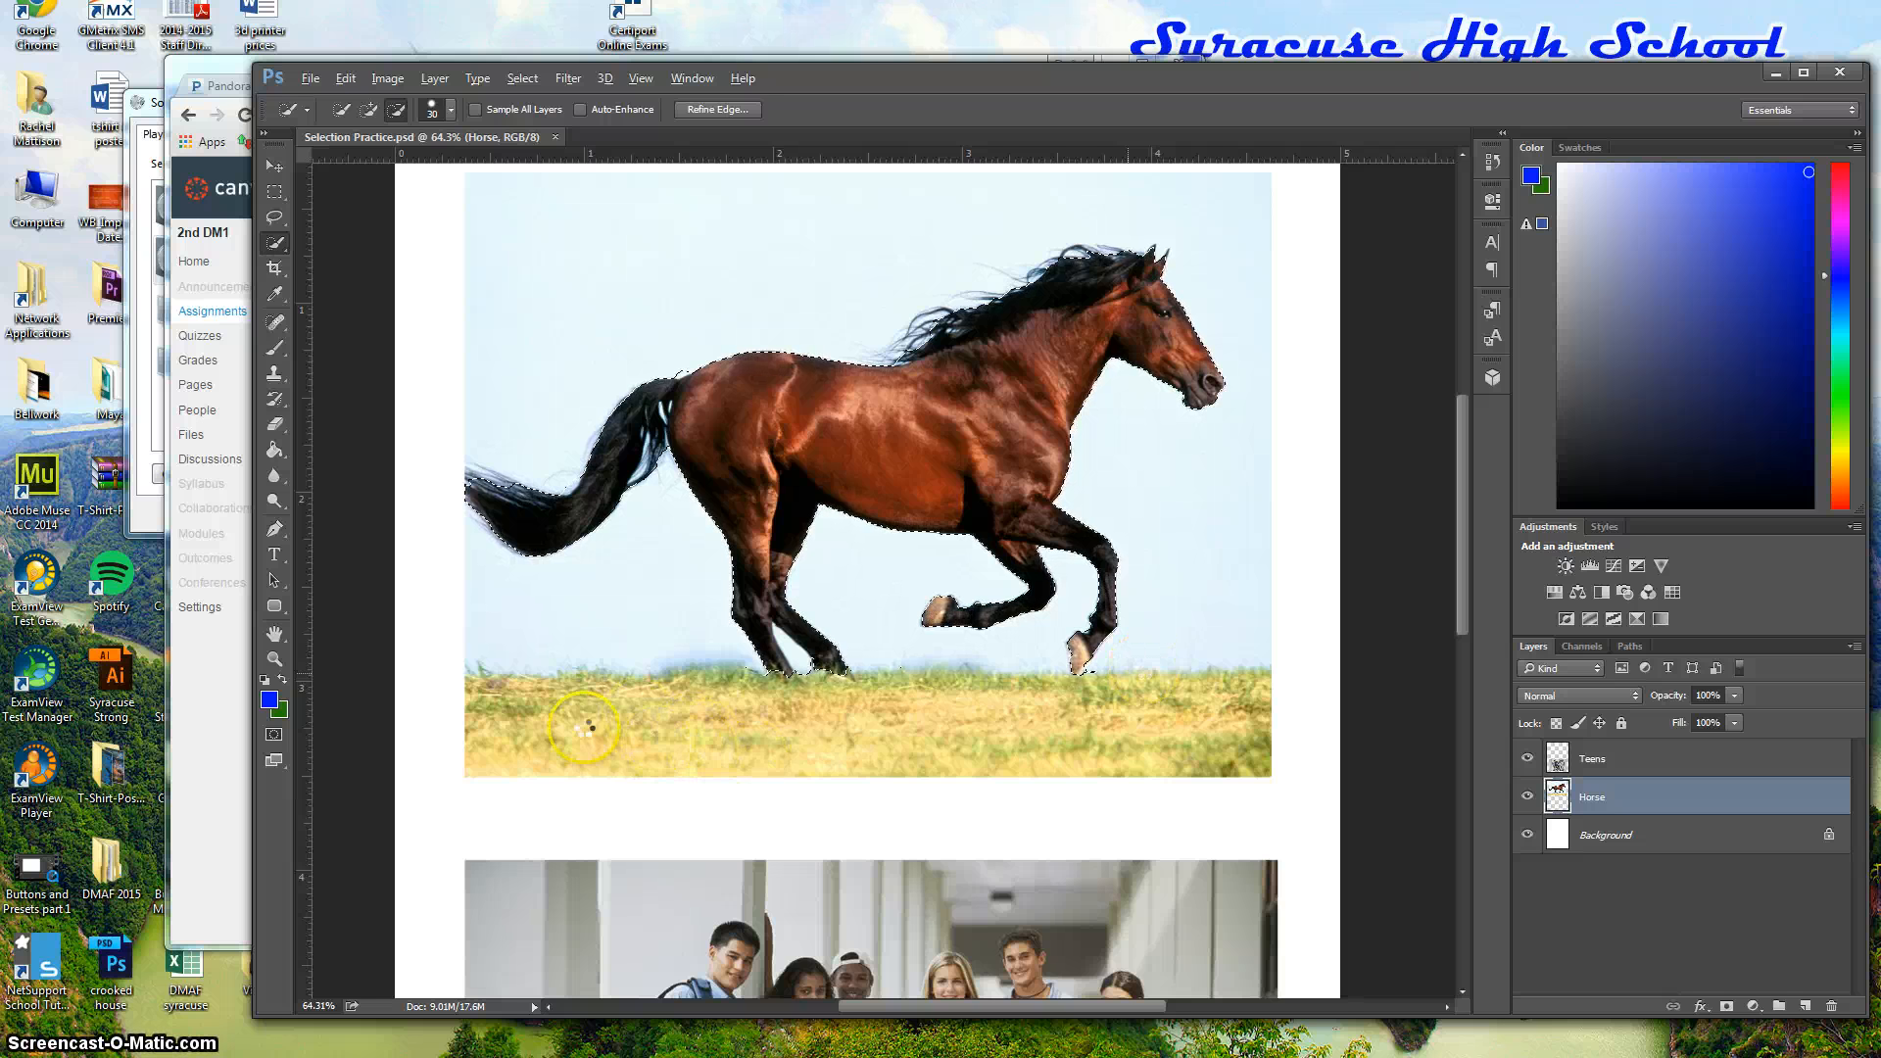
mouse_move(1147, 665)
mouse_down()
mouse_move(1126, 652)
mouse_move(1235, 676)
mouse_up()
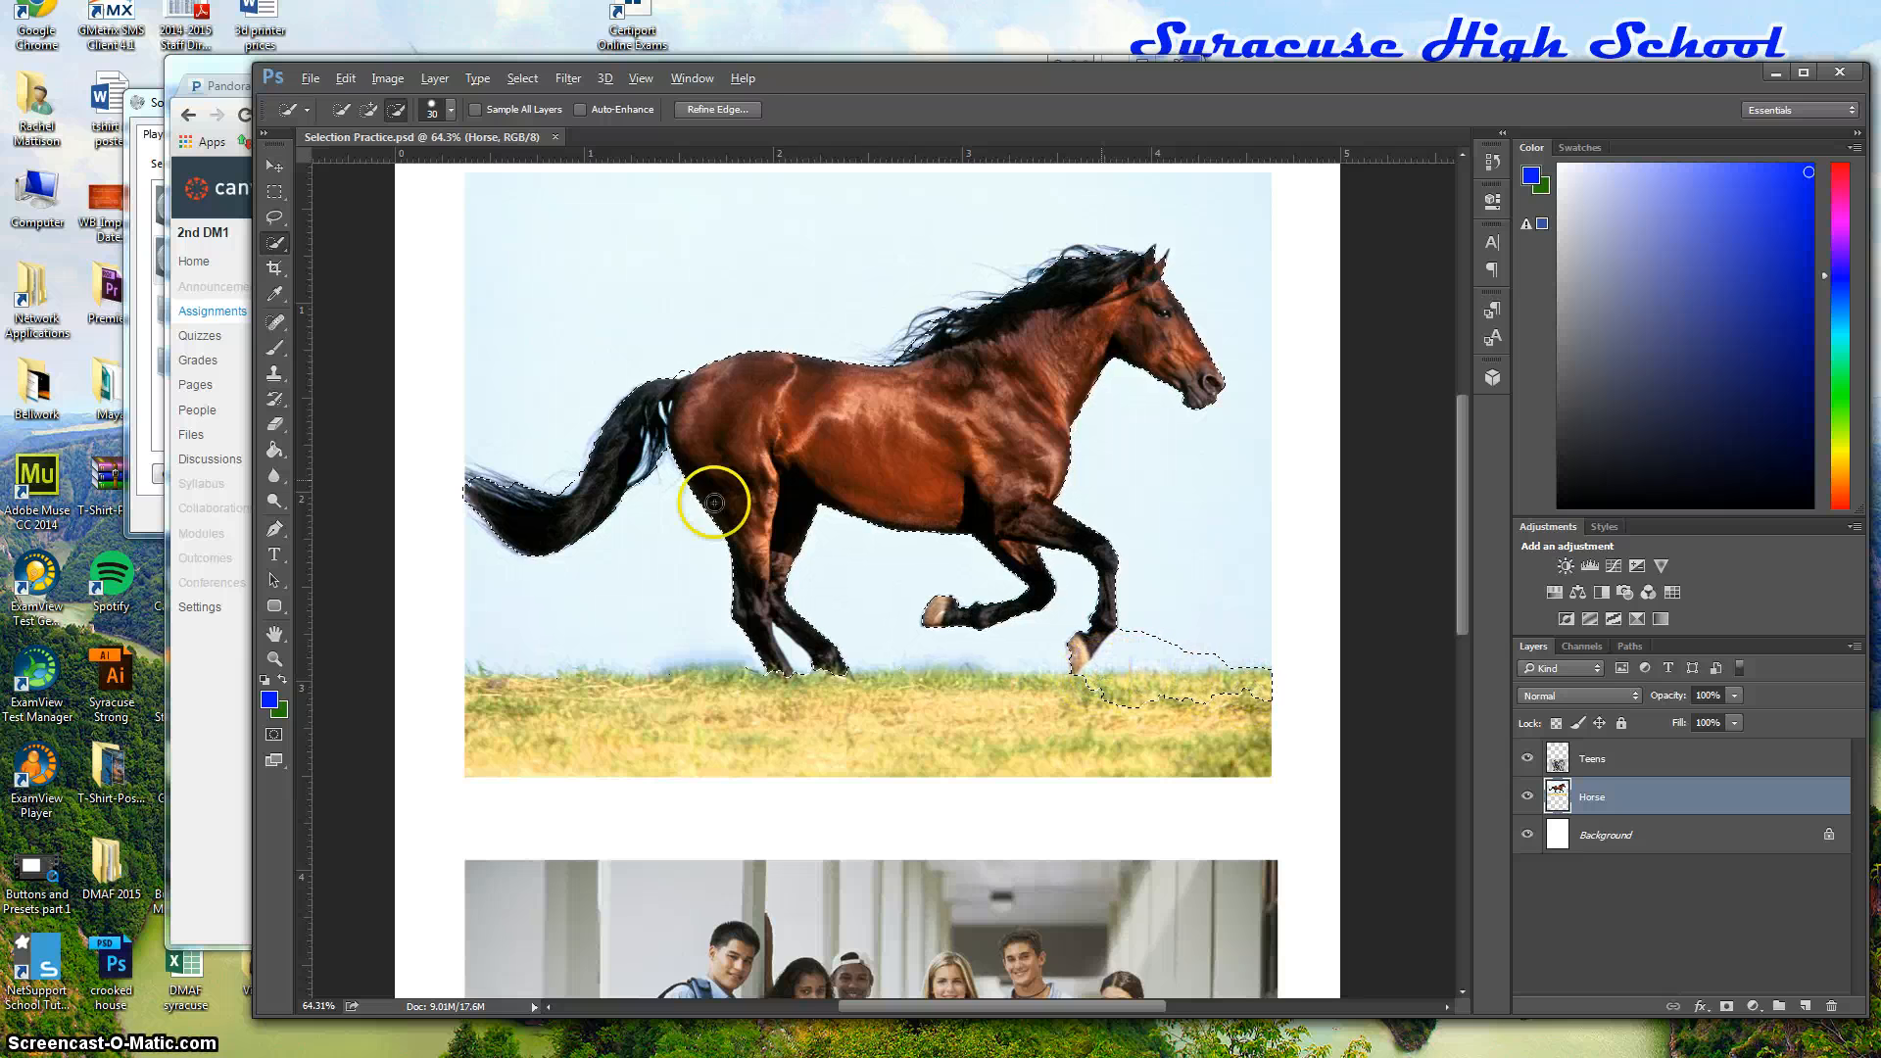
key(ctrl+d)
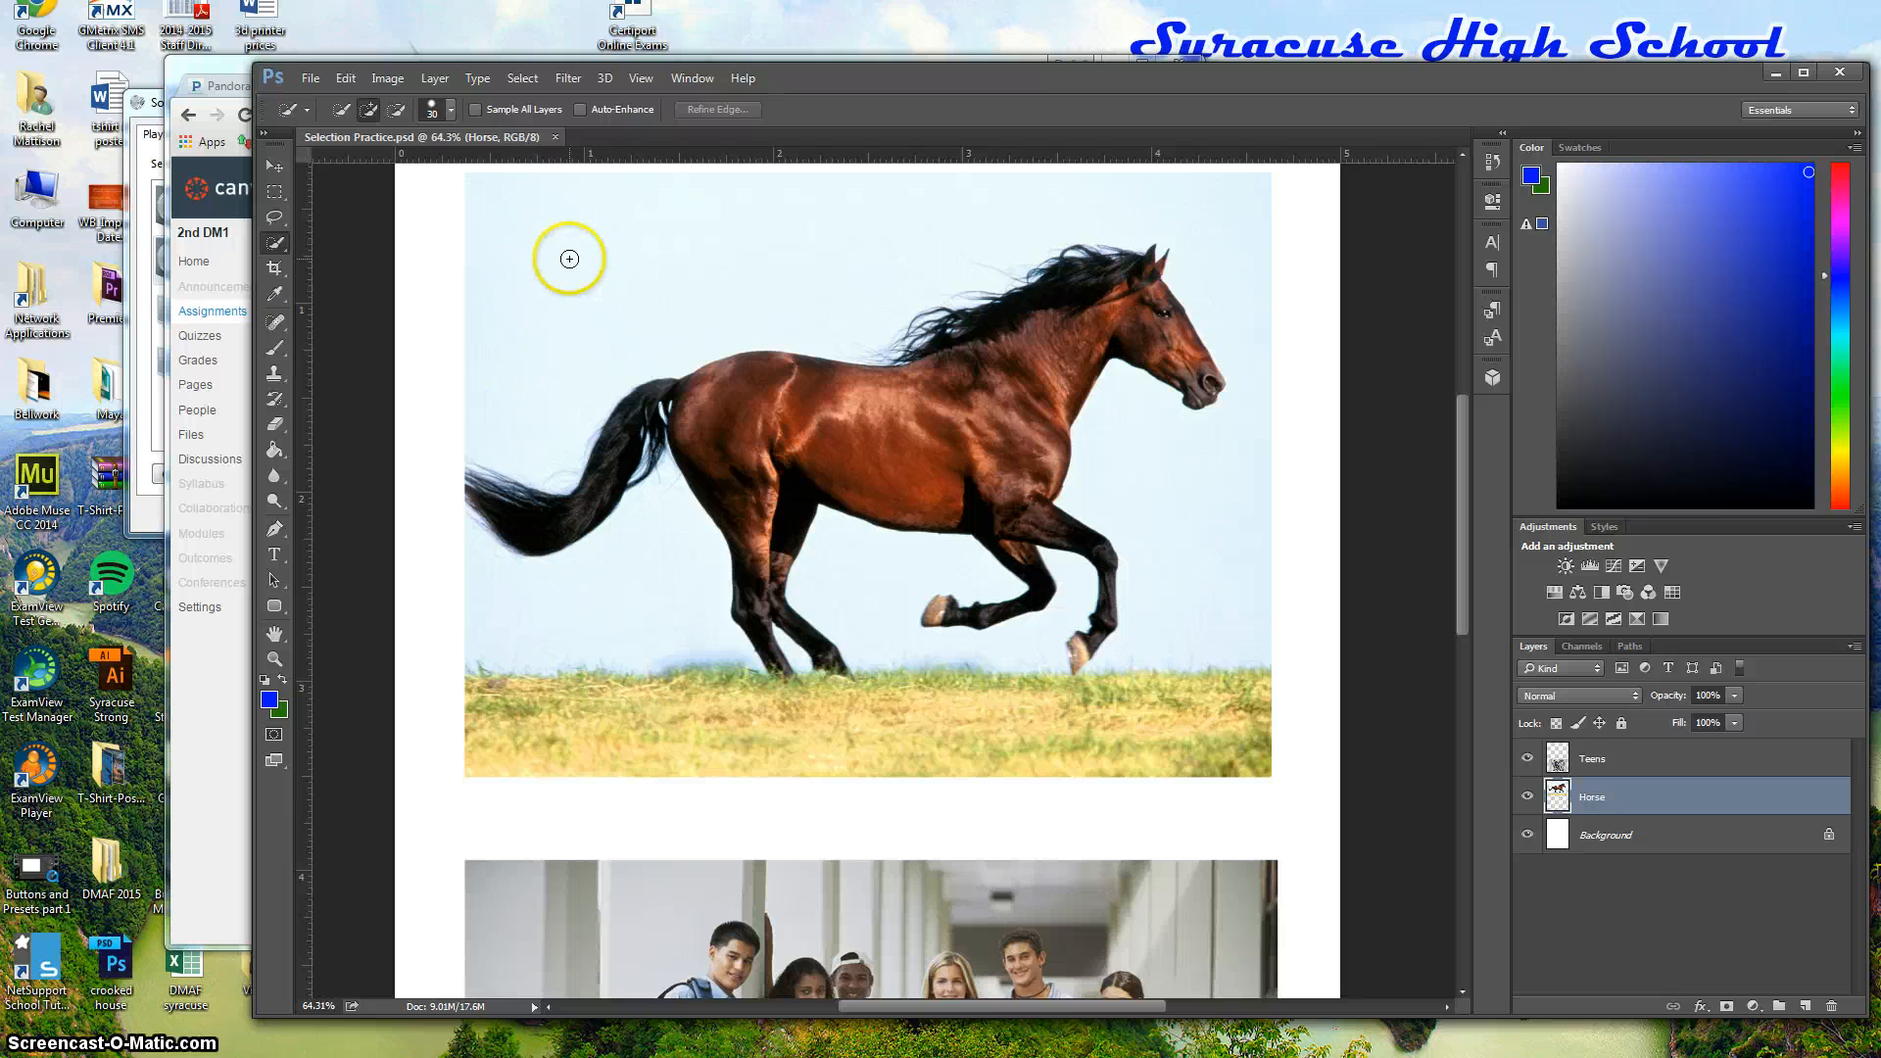
Select all the sky and grass around the horse with the Quick Selection tool, including the gaps beneath the tail and between the legs
drag(544, 253, 559, 246)
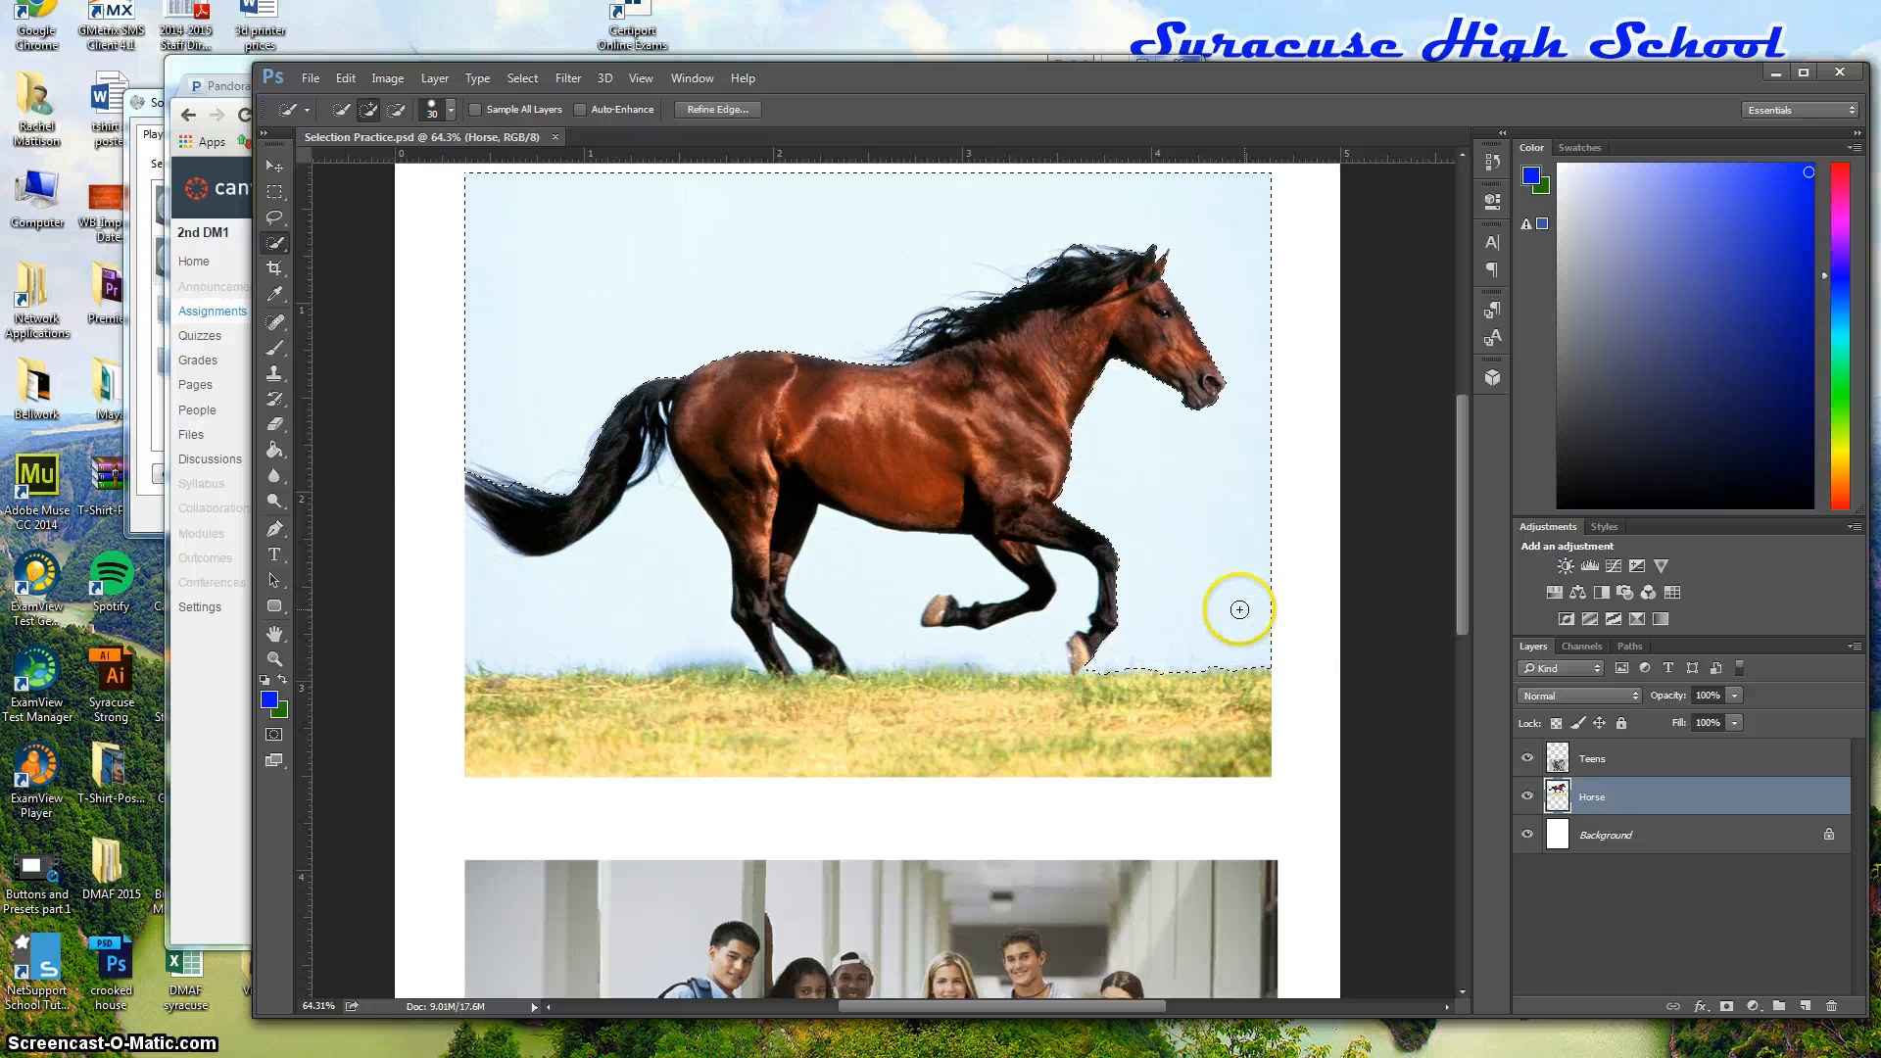
click(837, 565)
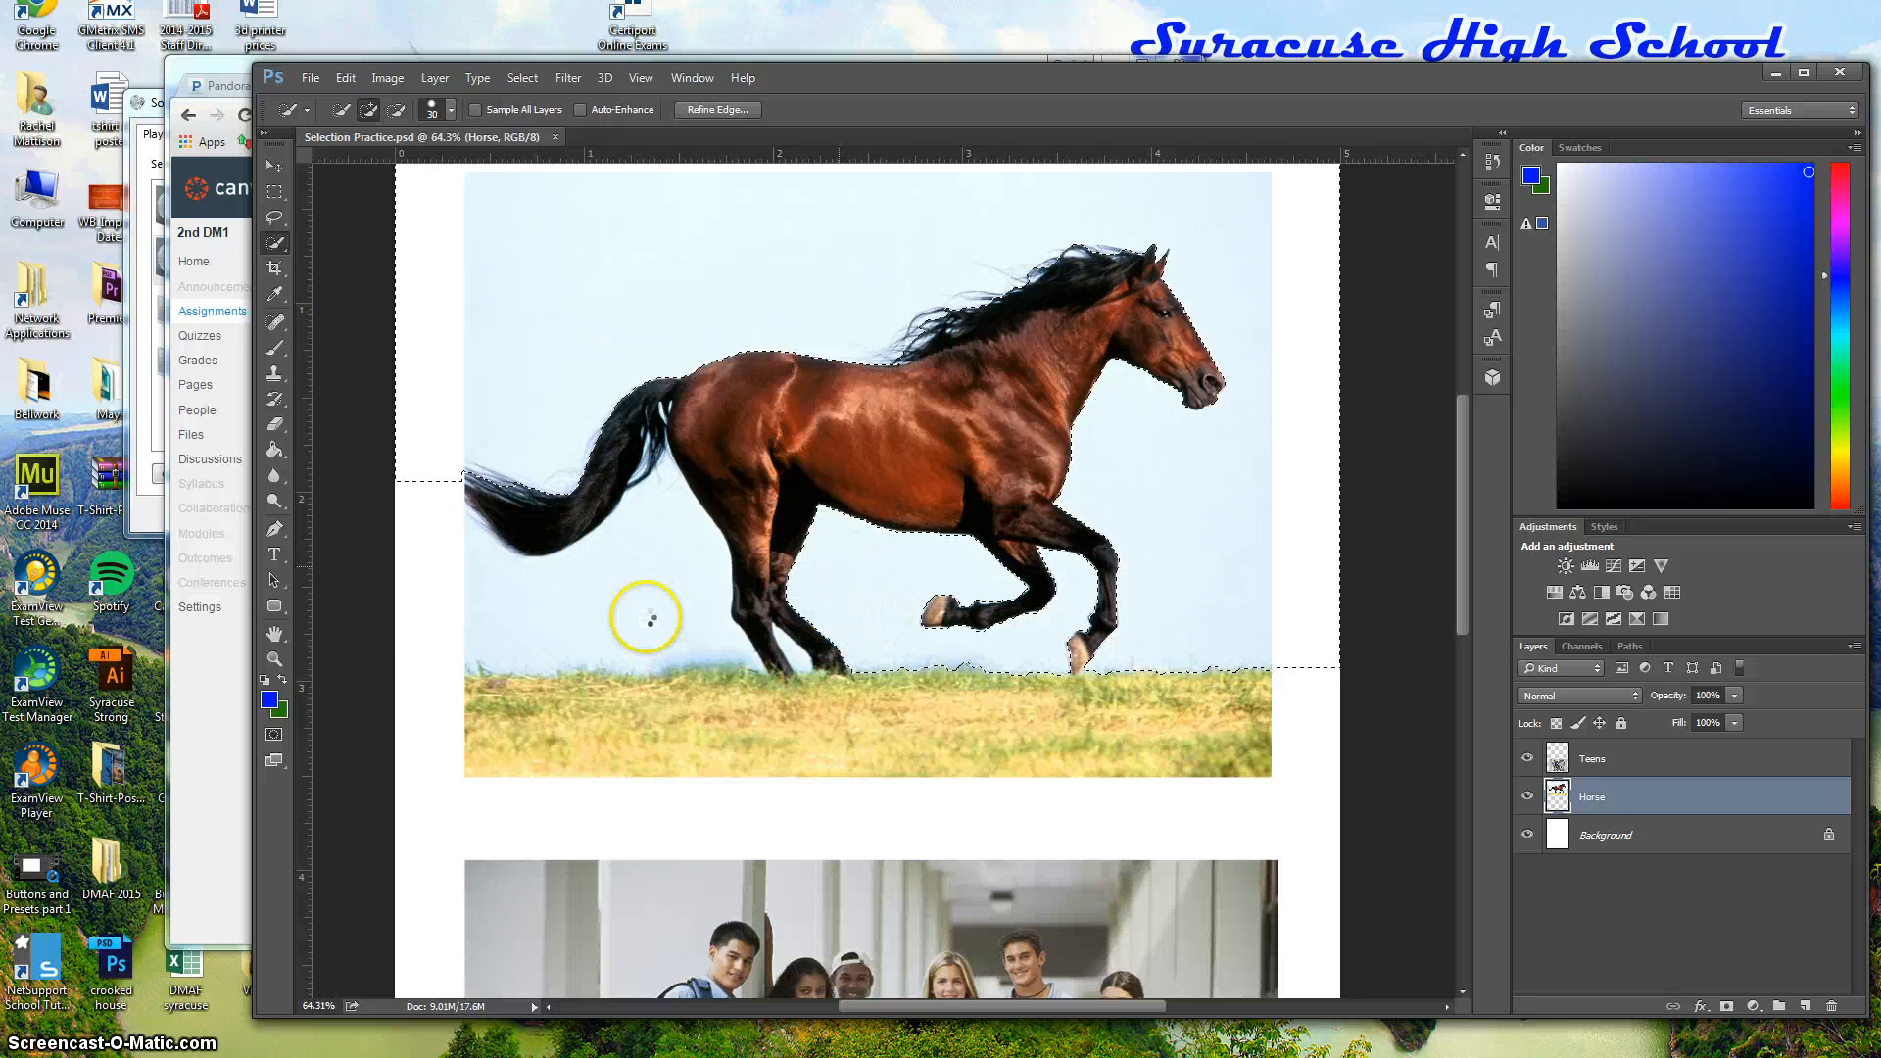
click(644, 617)
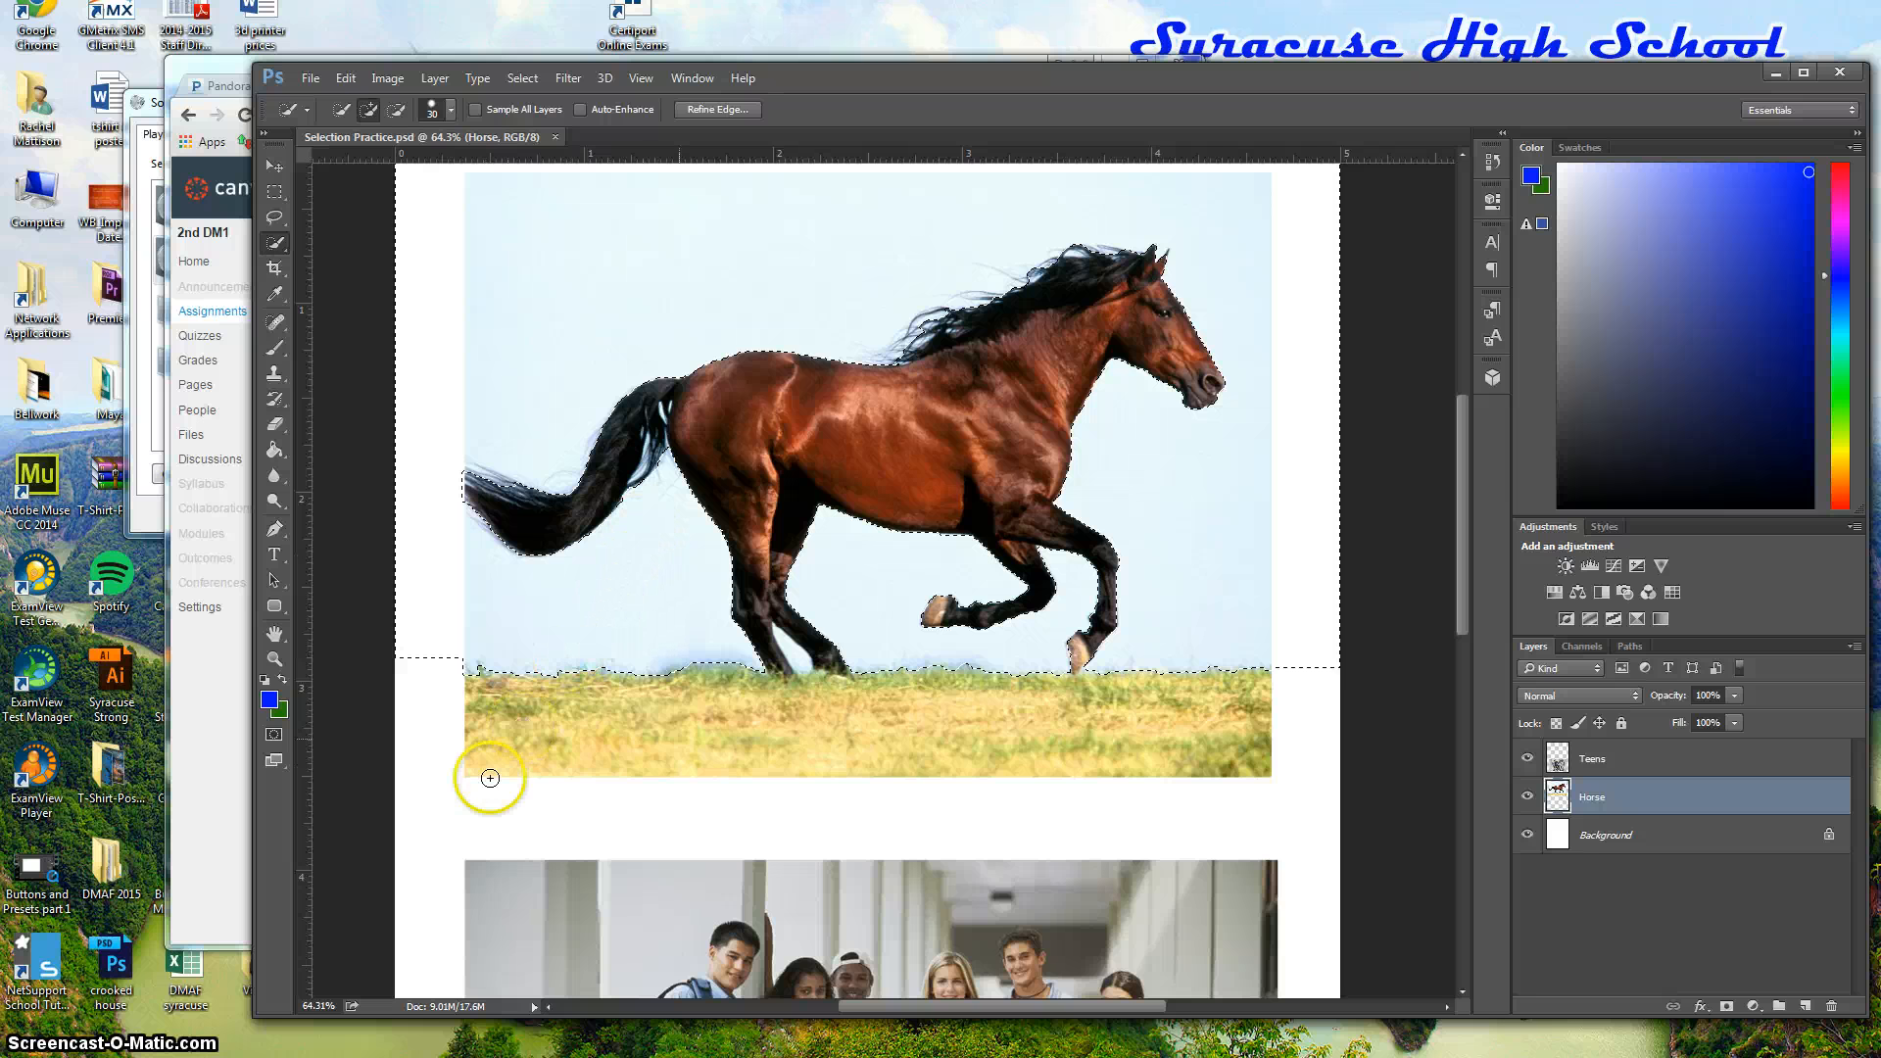
click(486, 732)
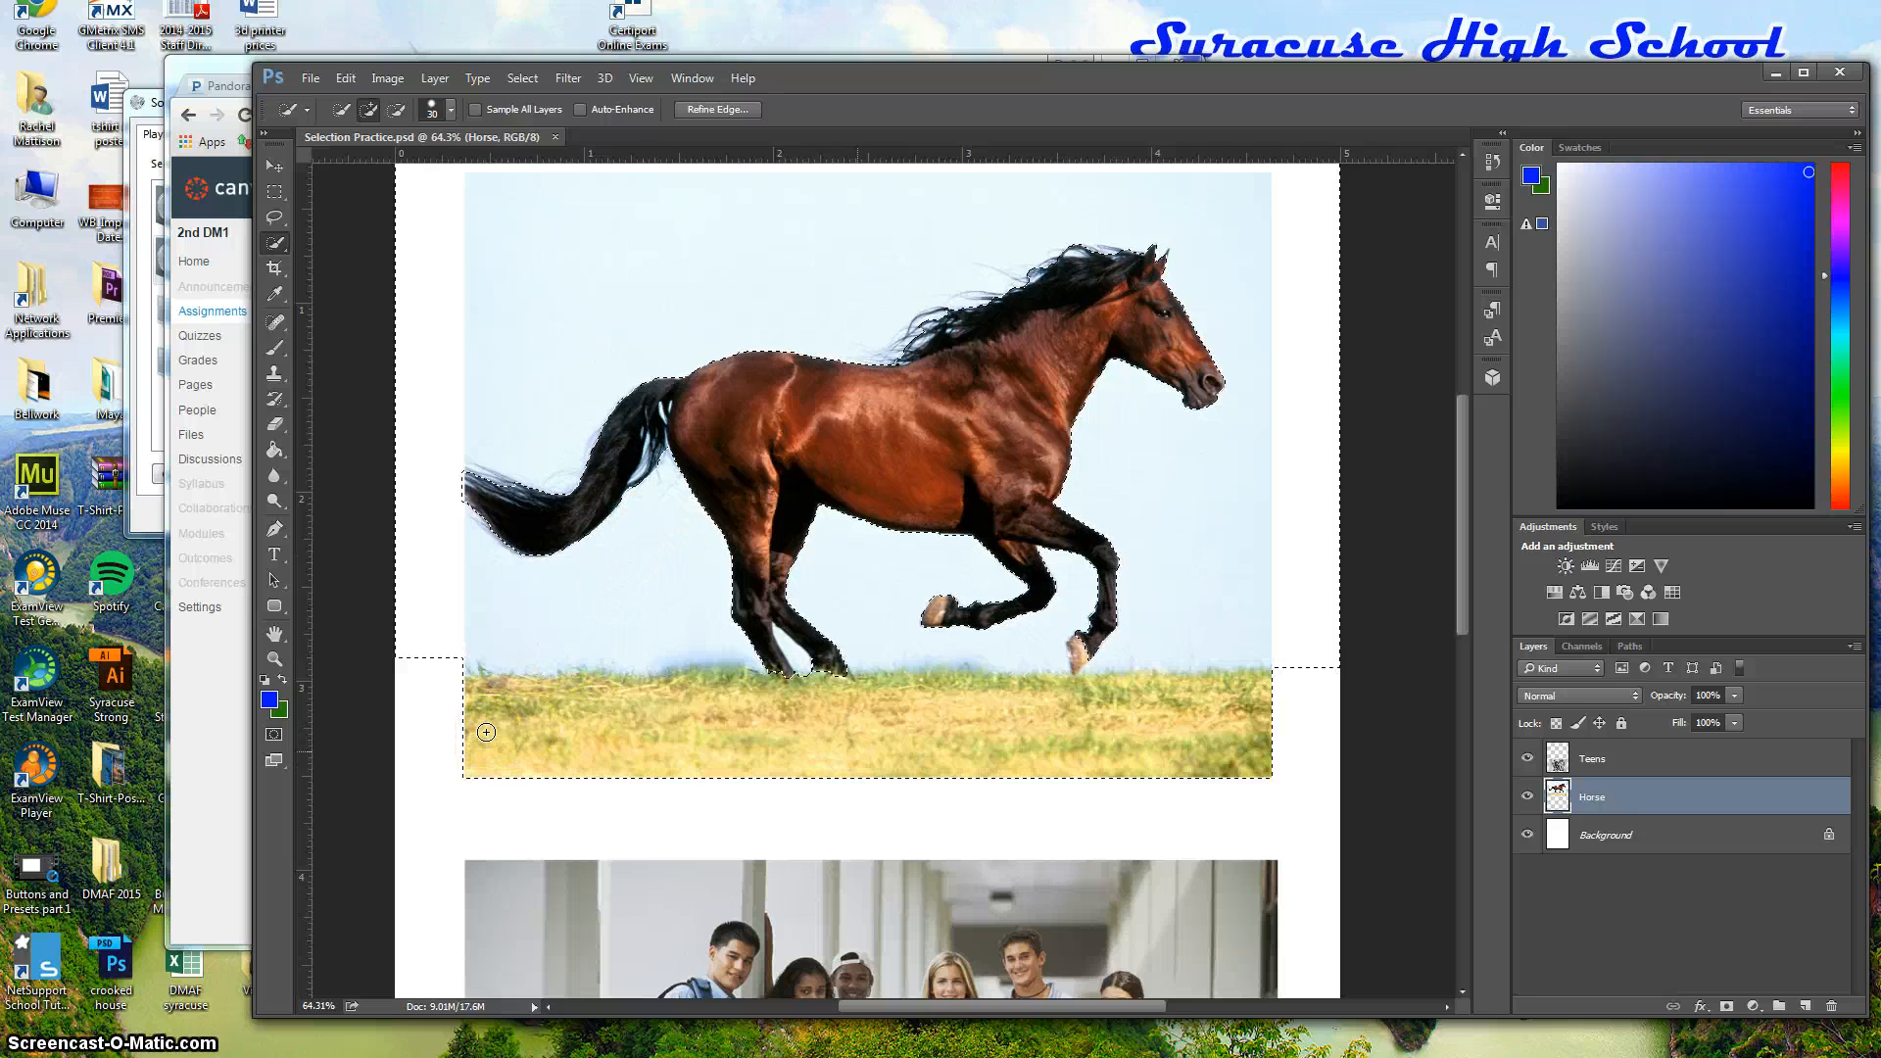
click(1303, 725)
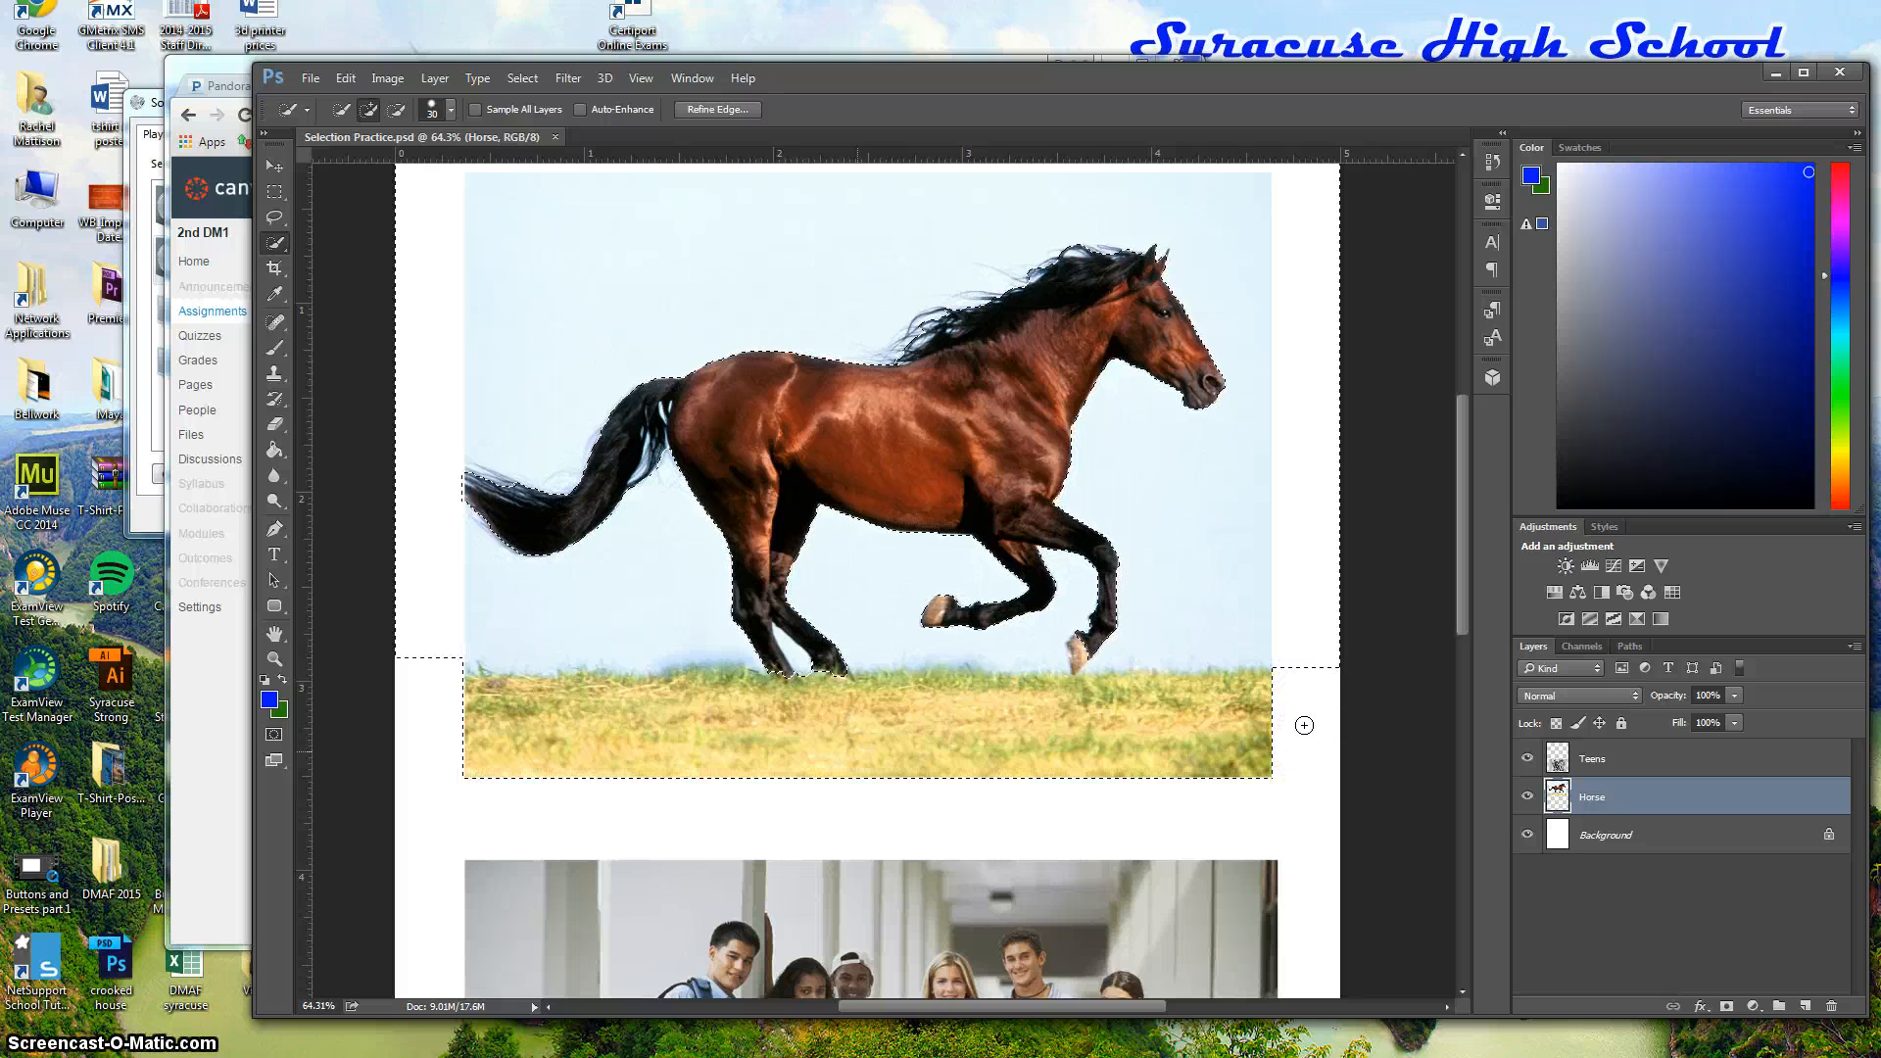
click(1083, 650)
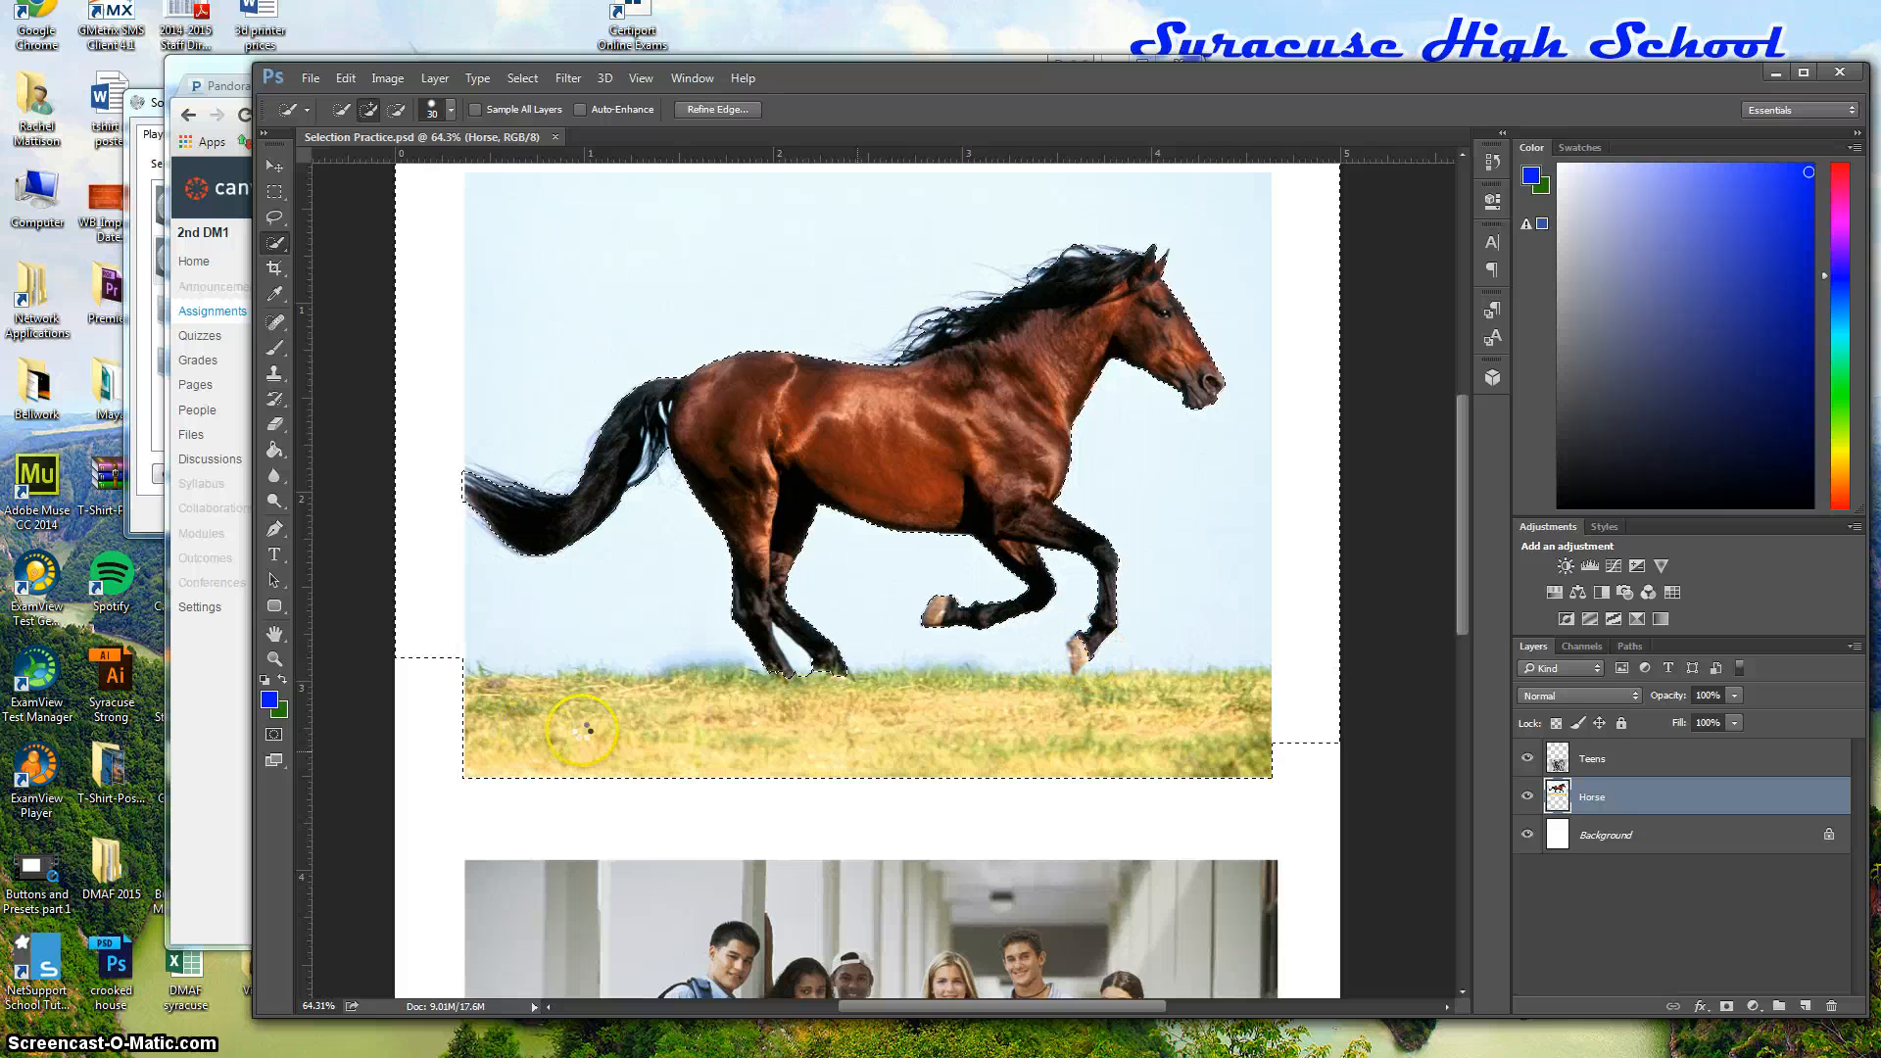
mouse_move(780, 752)
mouse_down()
mouse_move(1058, 766)
mouse_move(1306, 722)
mouse_up()
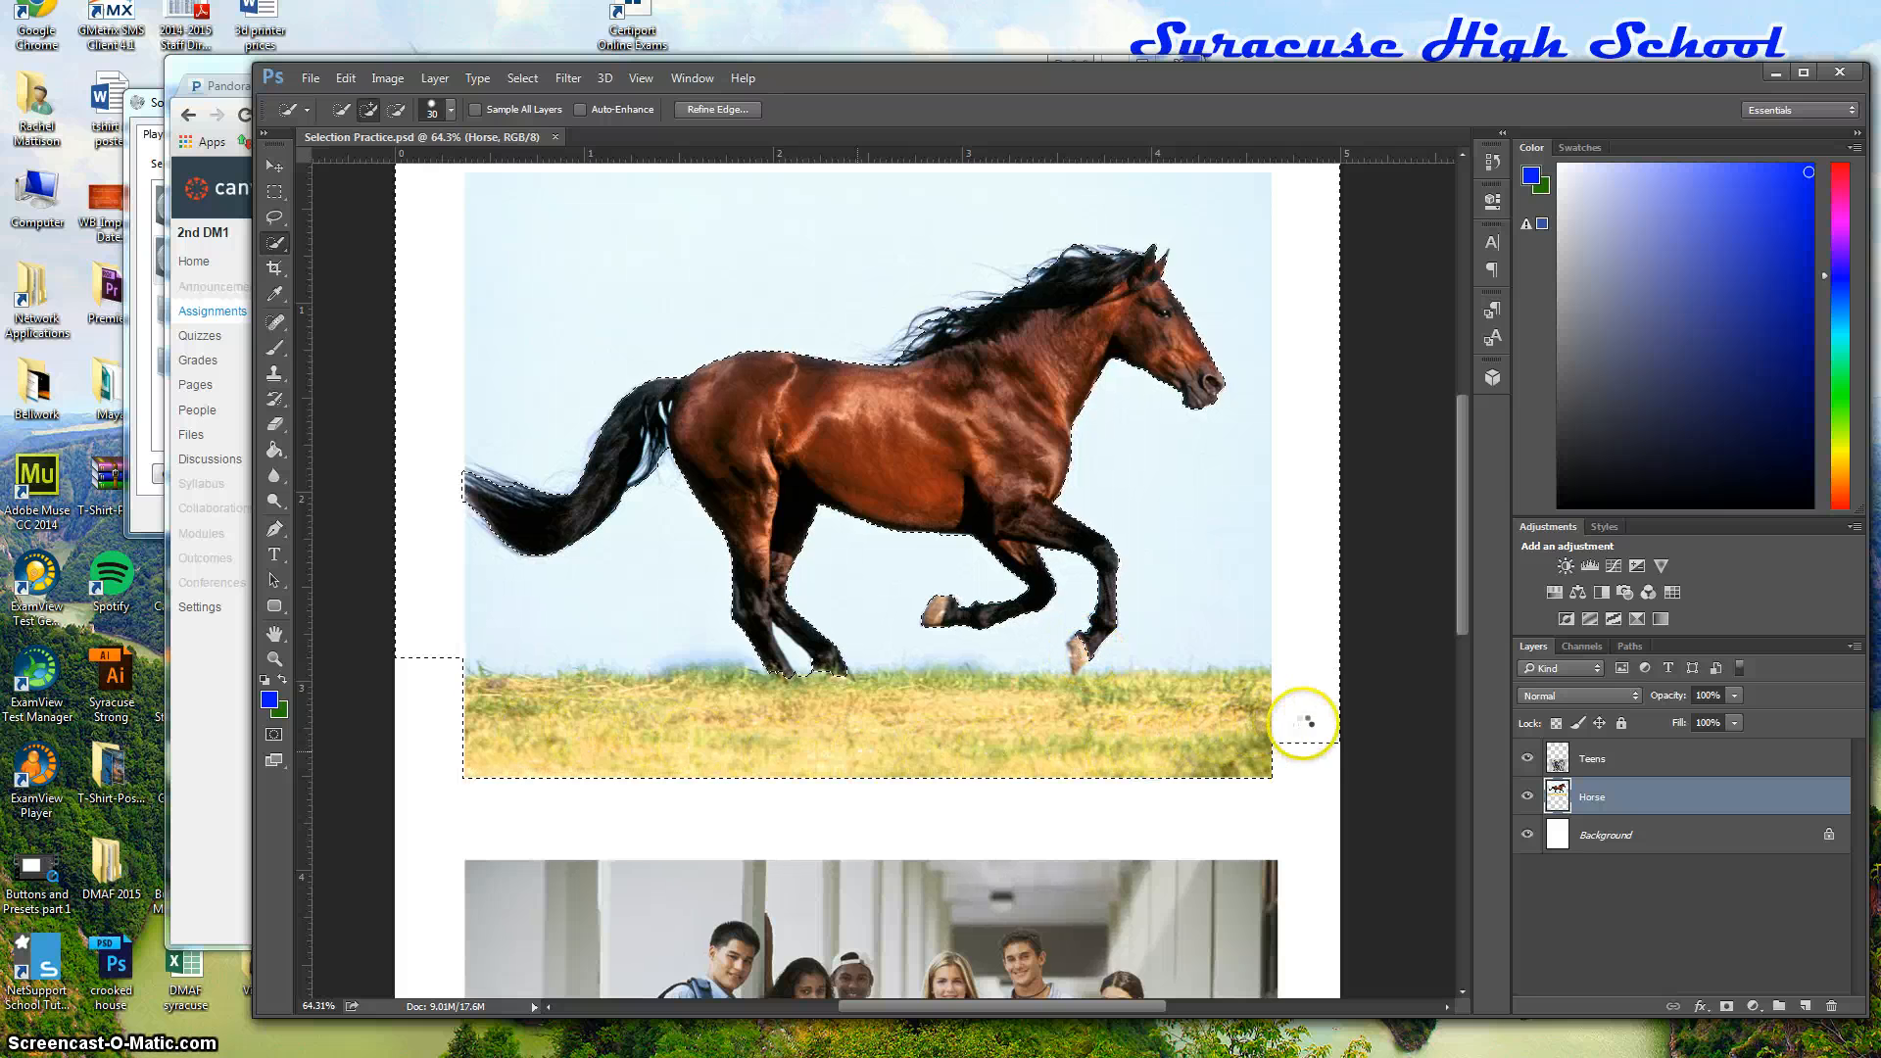
Subtract the horse's front hooves from the background selection and activate the Move tool
alt+click(1081, 647)
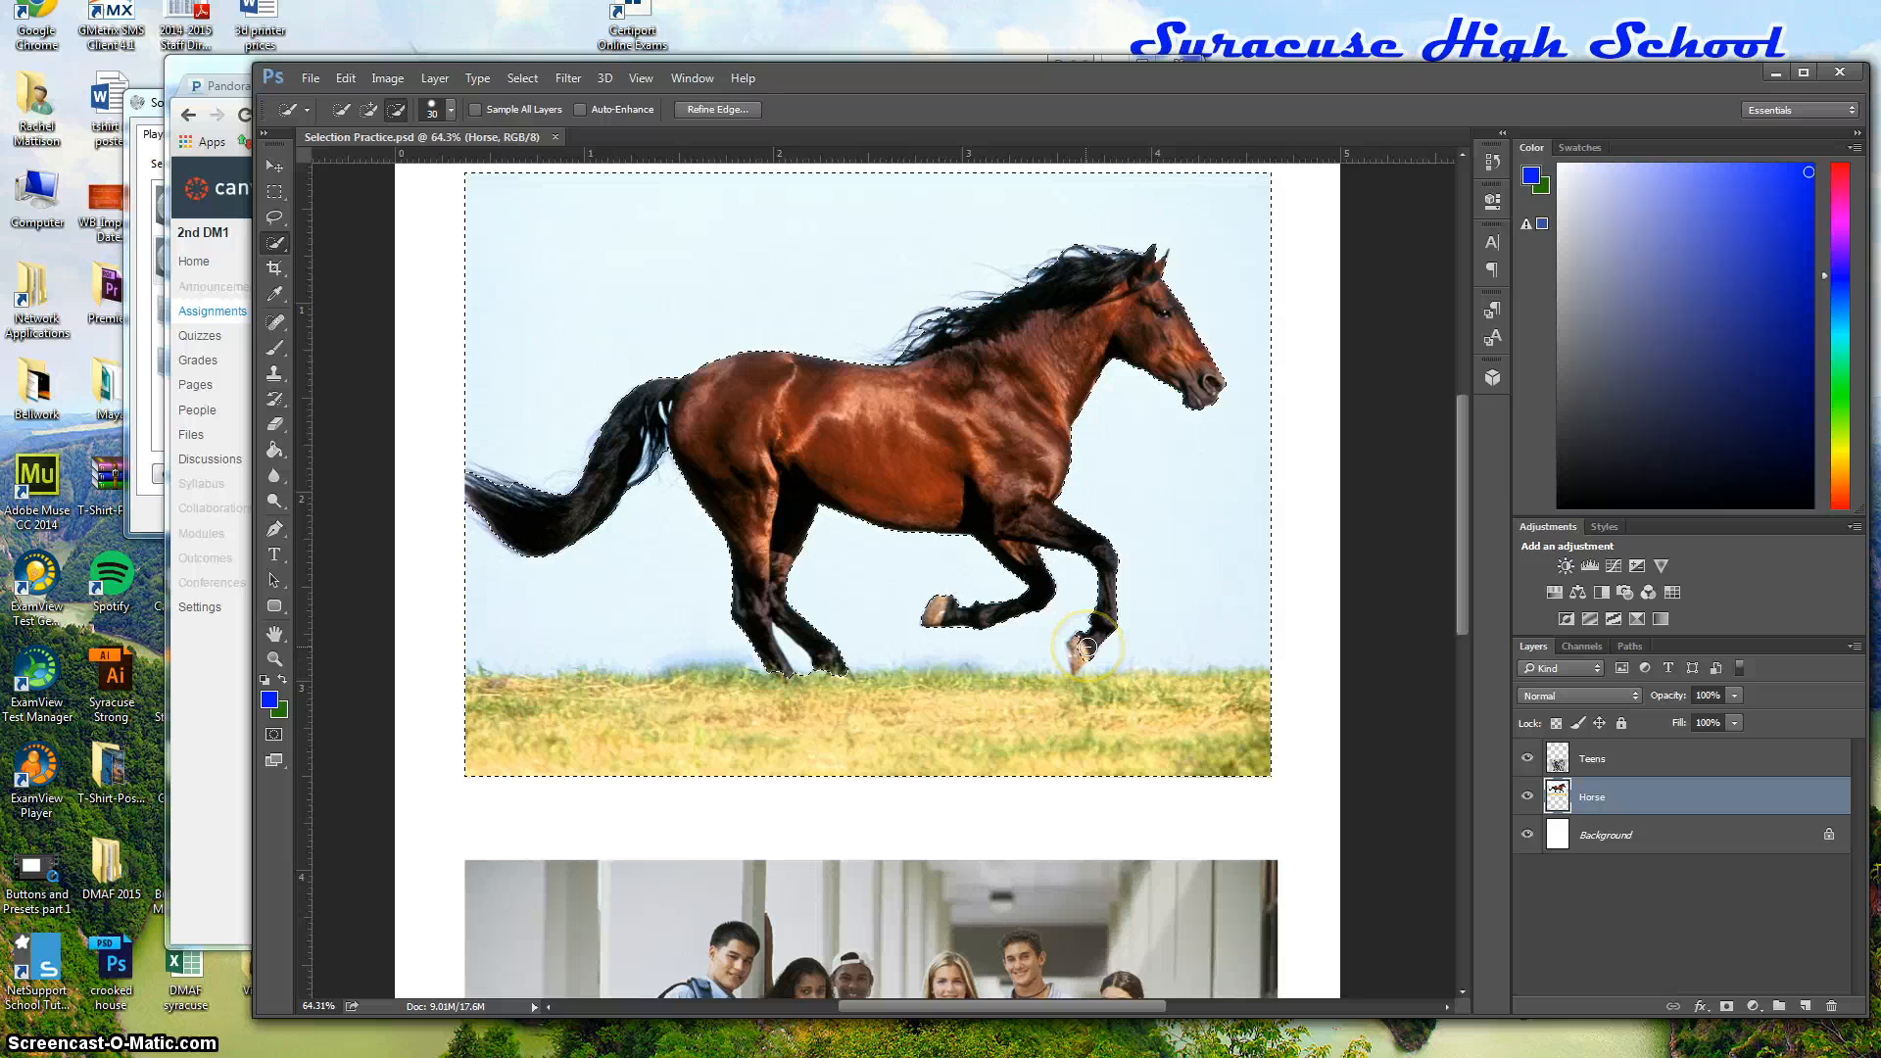
alt+click(932, 612)
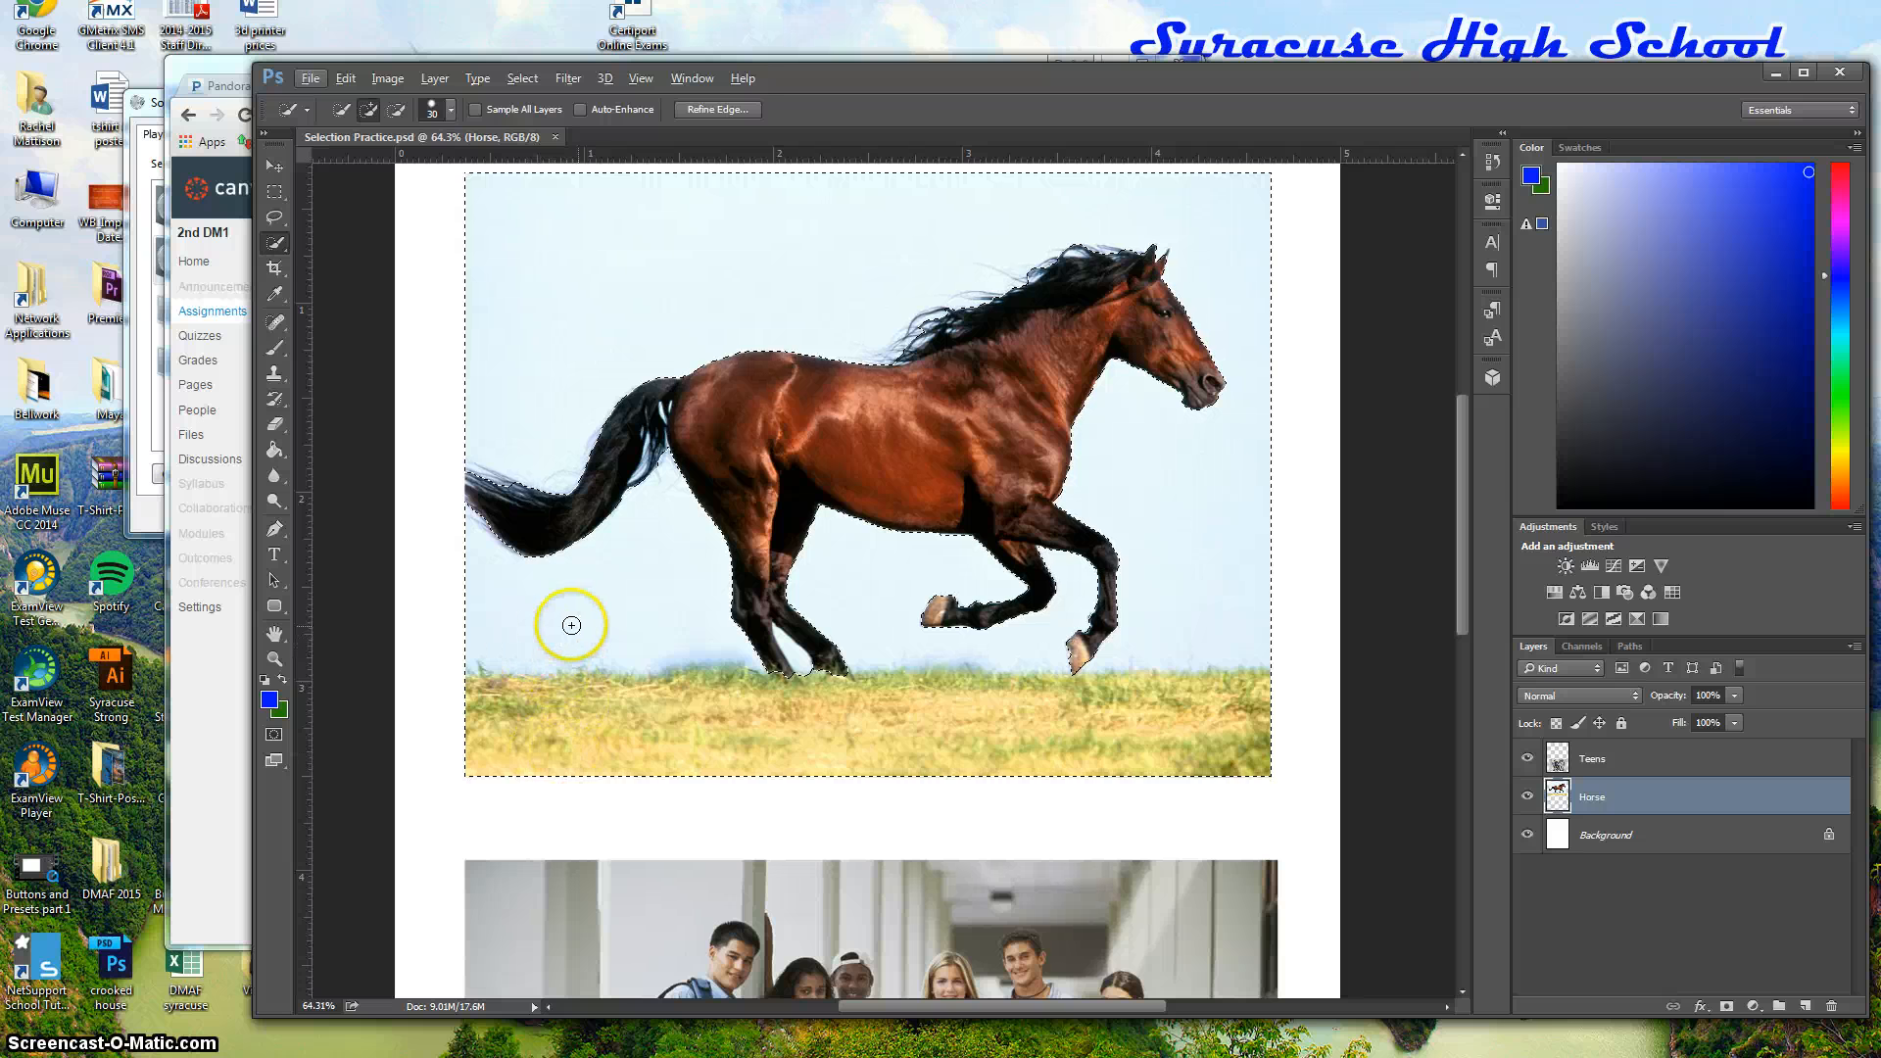
click(275, 166)
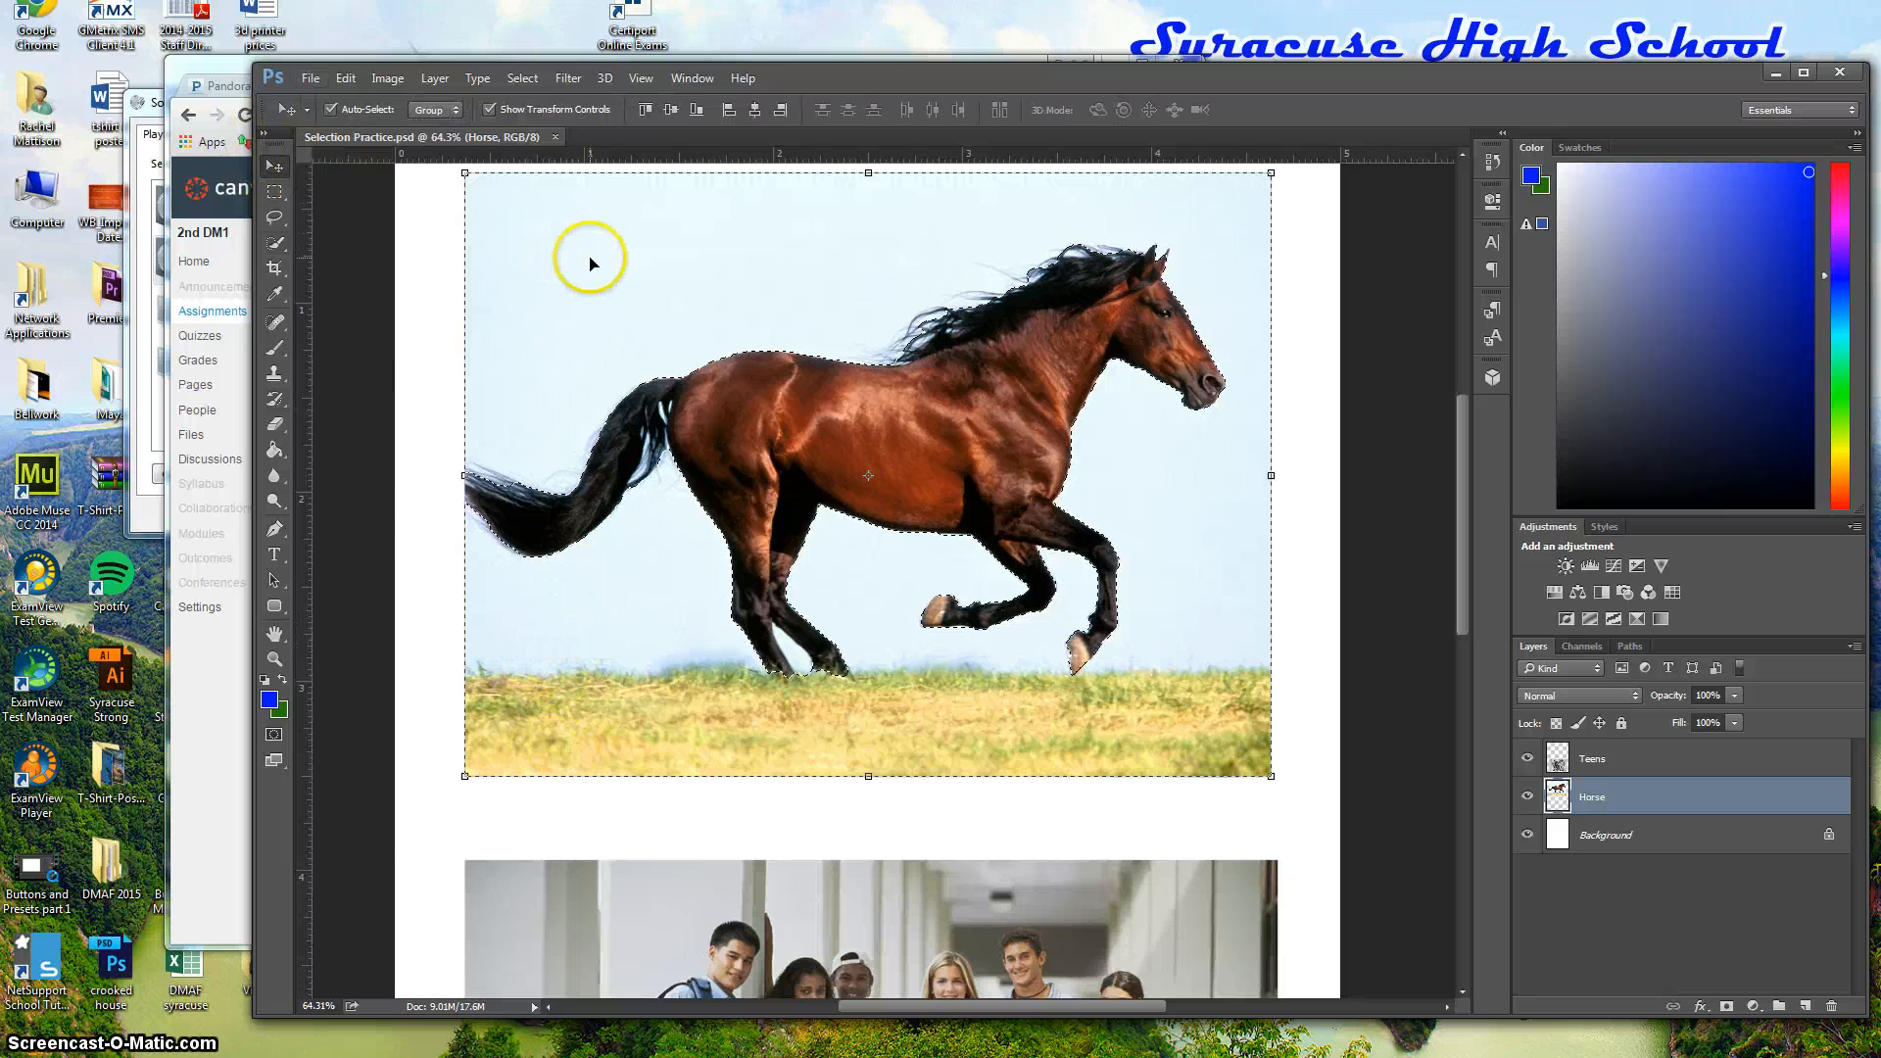
Try moving the selected sky and grass out of the horse picture and undo the move
drag(591, 262, 836, 509)
key(ctrl+z)
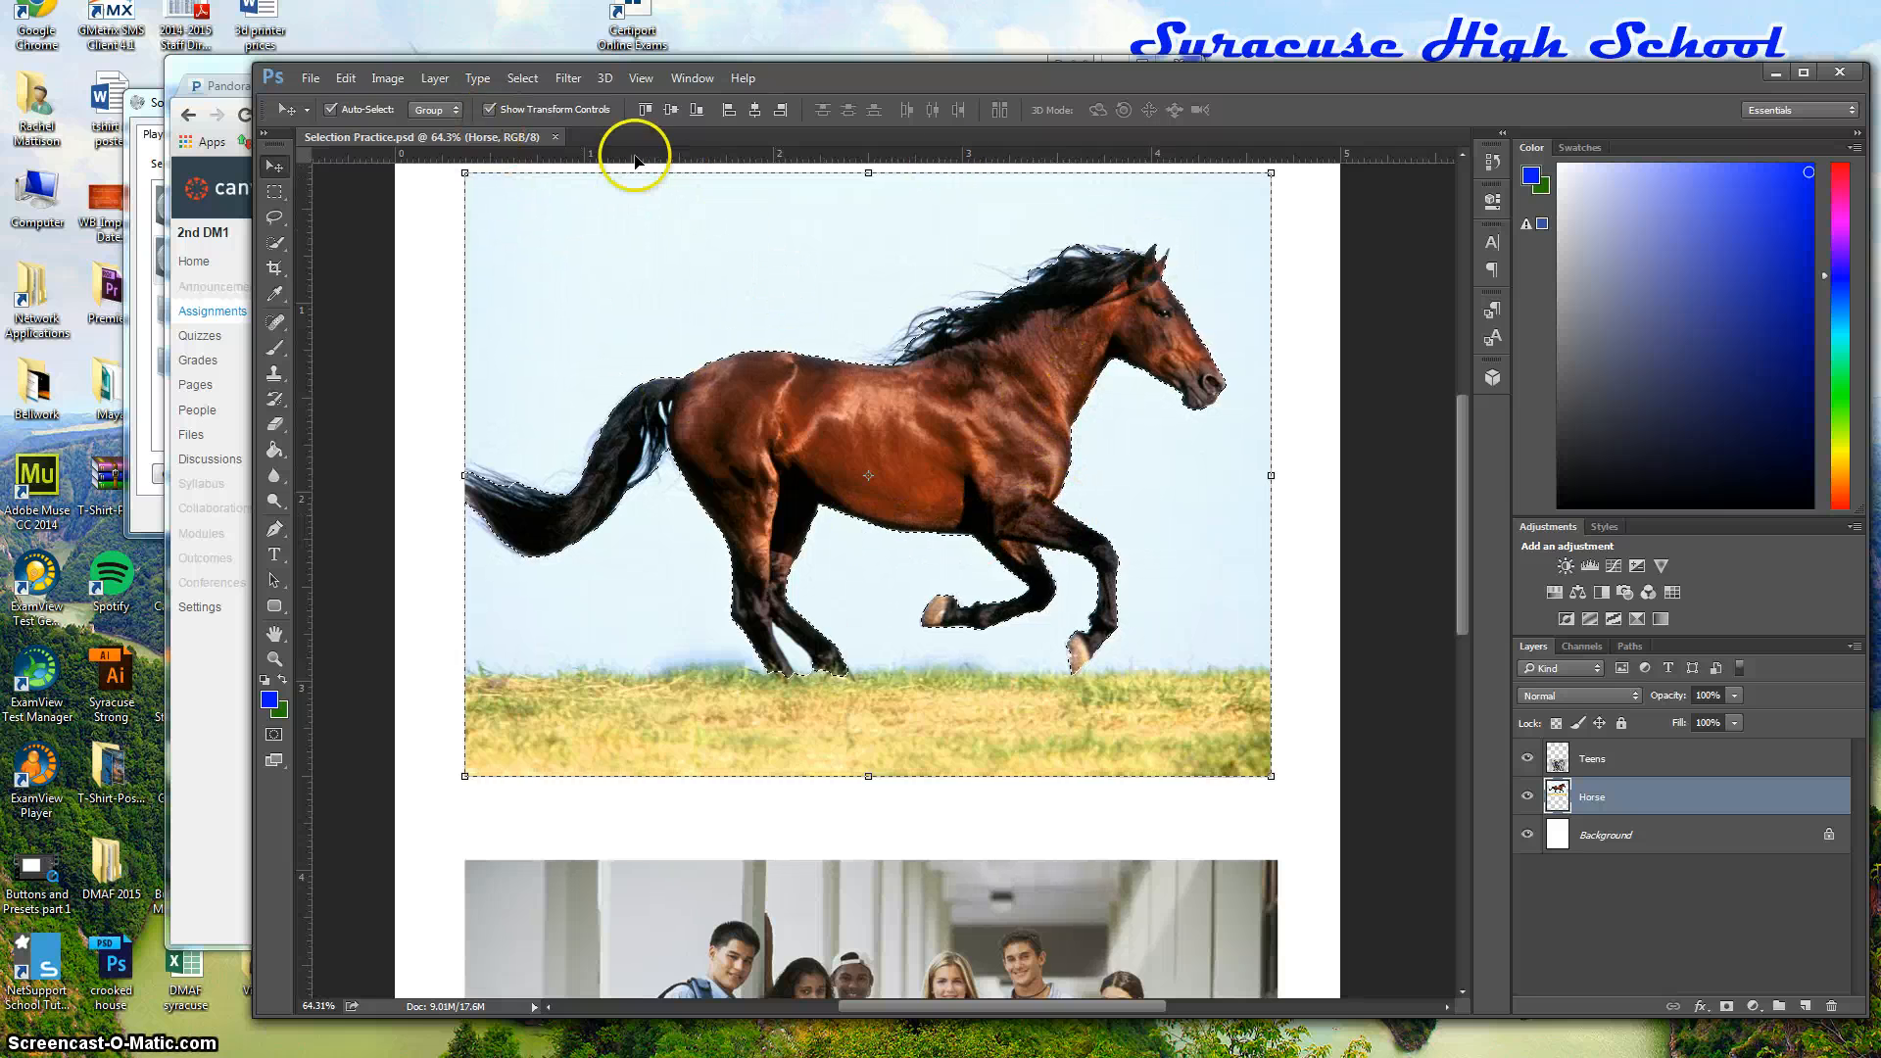
Invert the background selection, try moving the horse area, and undo the move
click(520, 80)
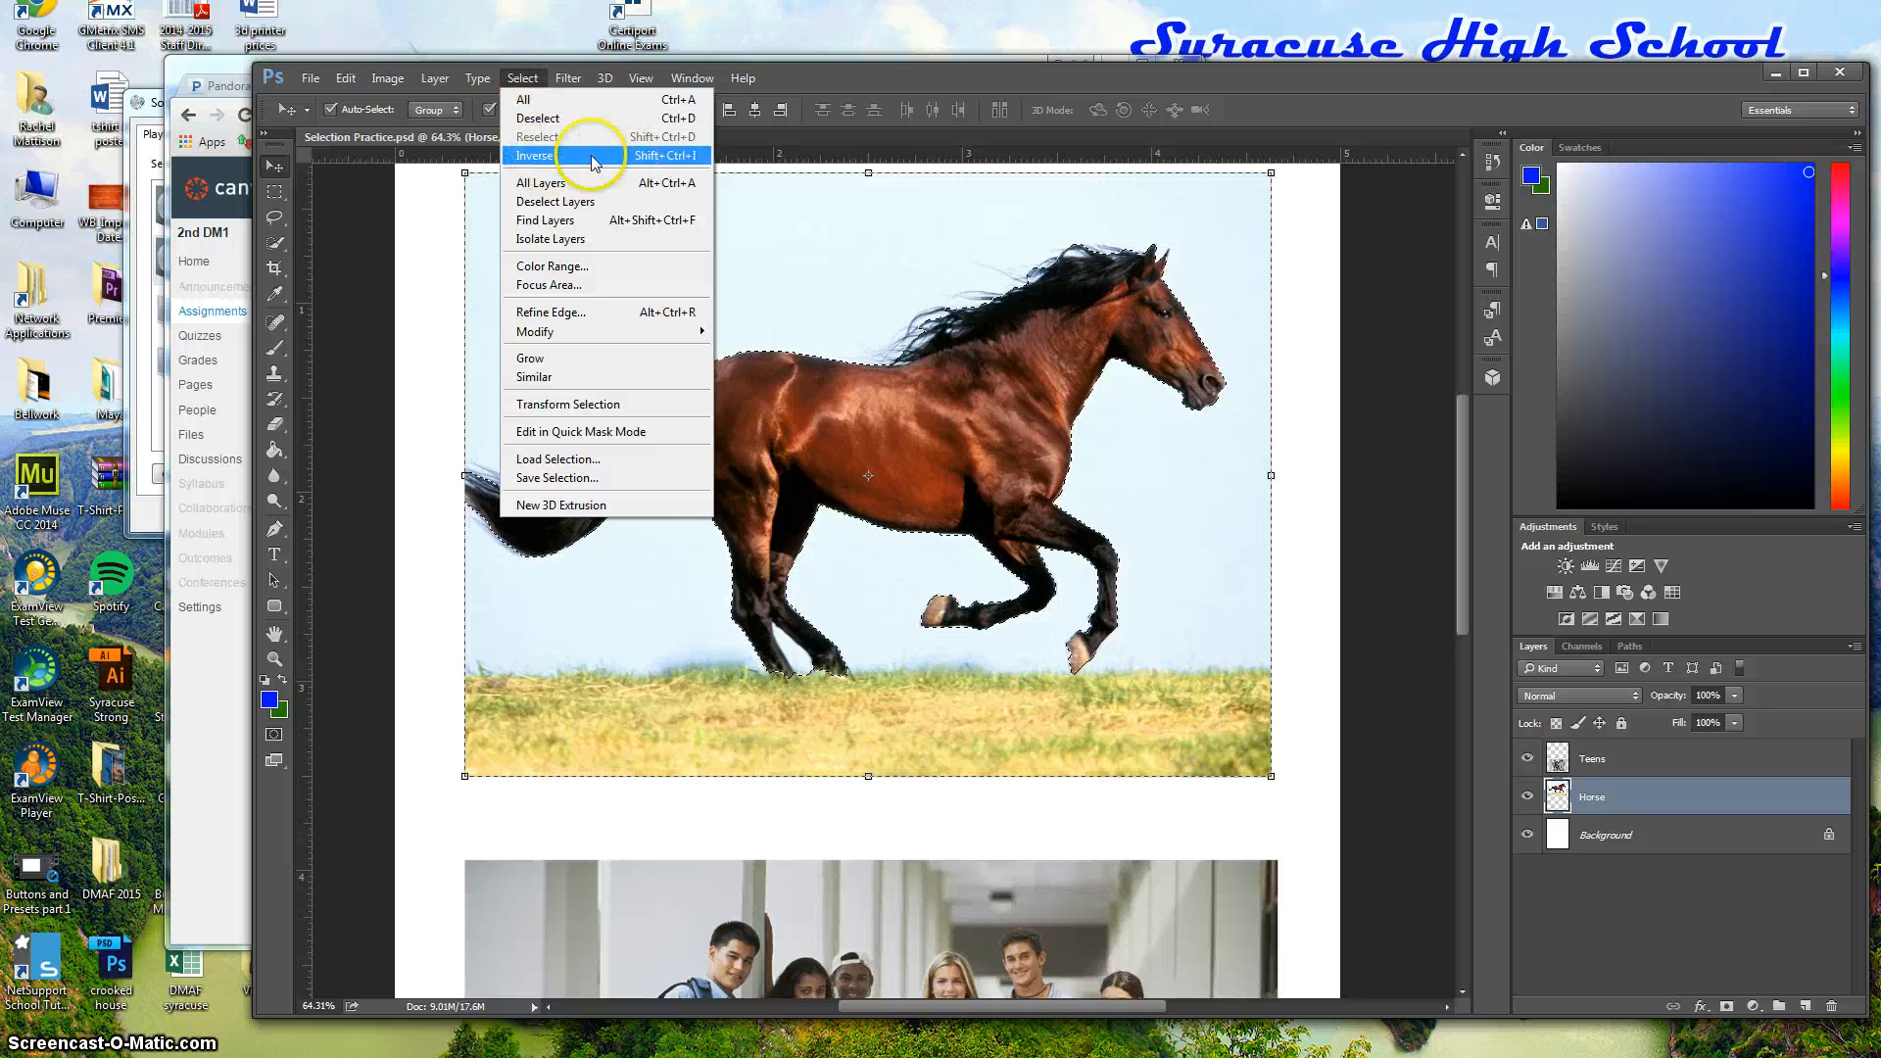
click(534, 156)
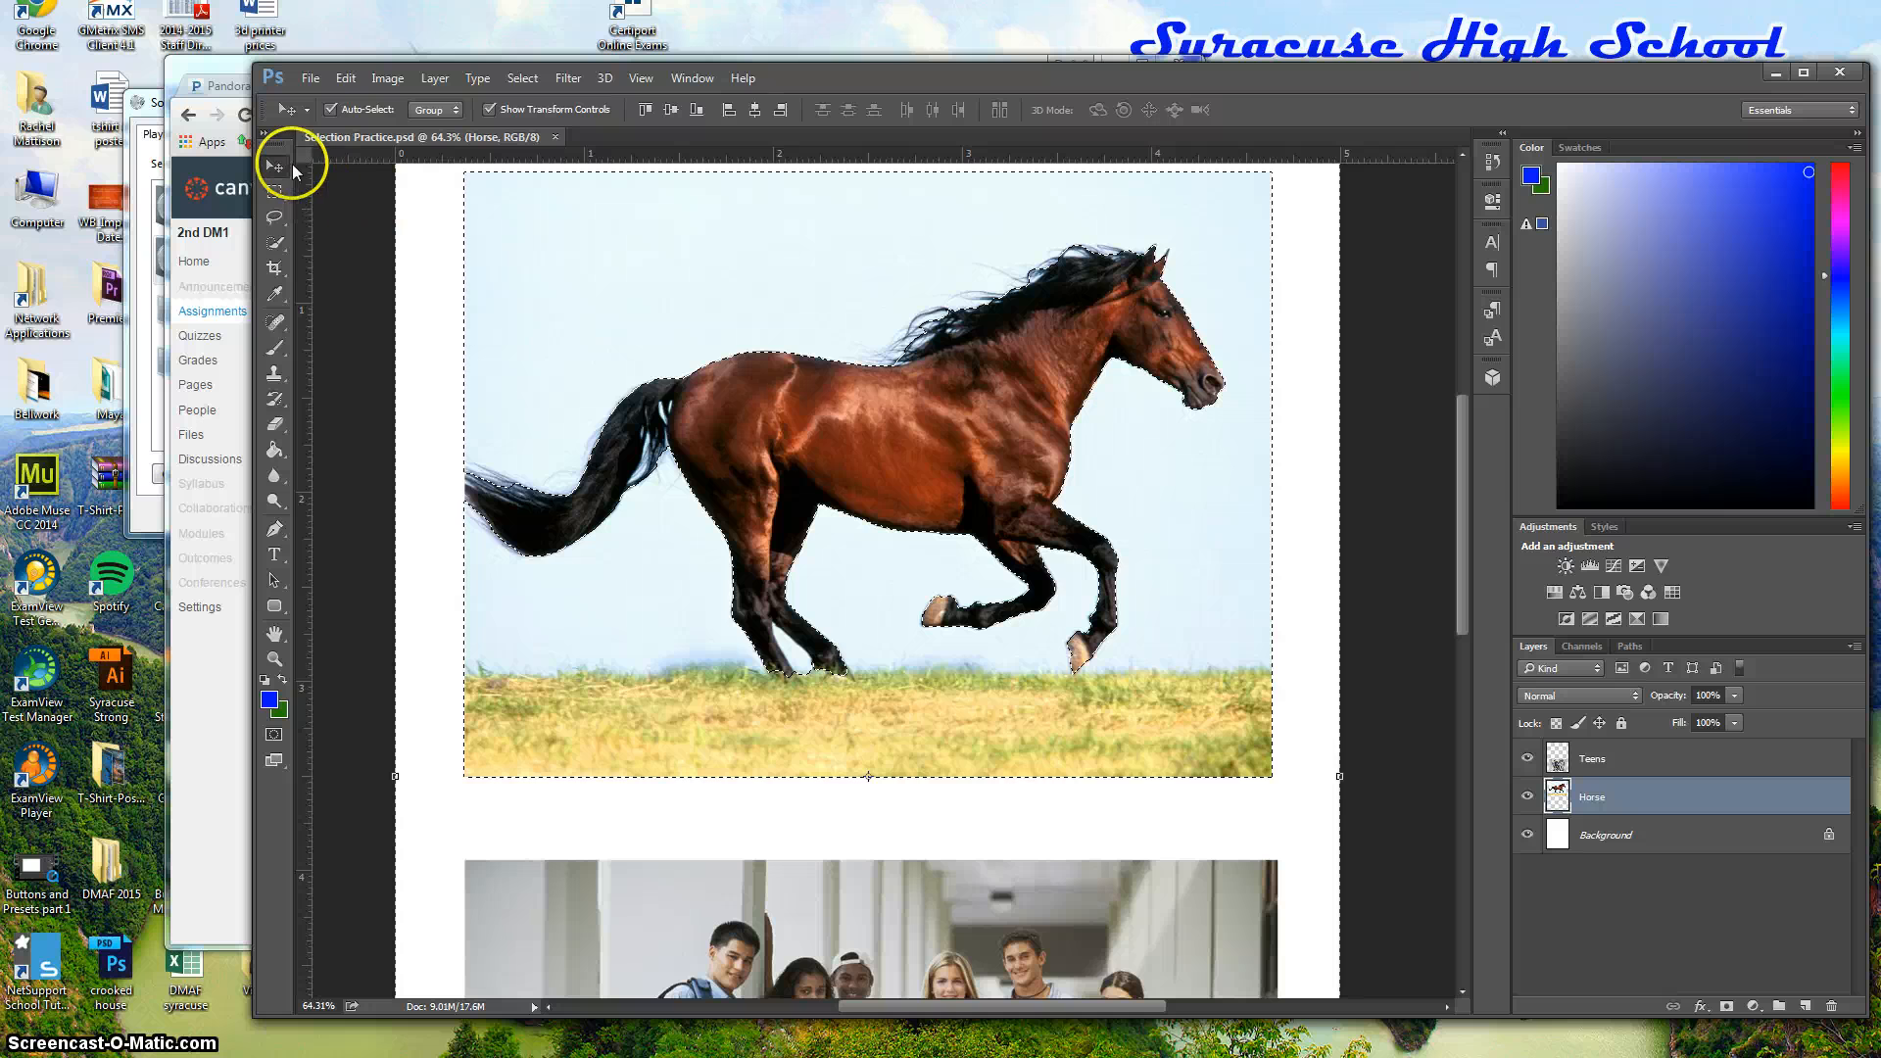
drag(936, 435, 899, 417)
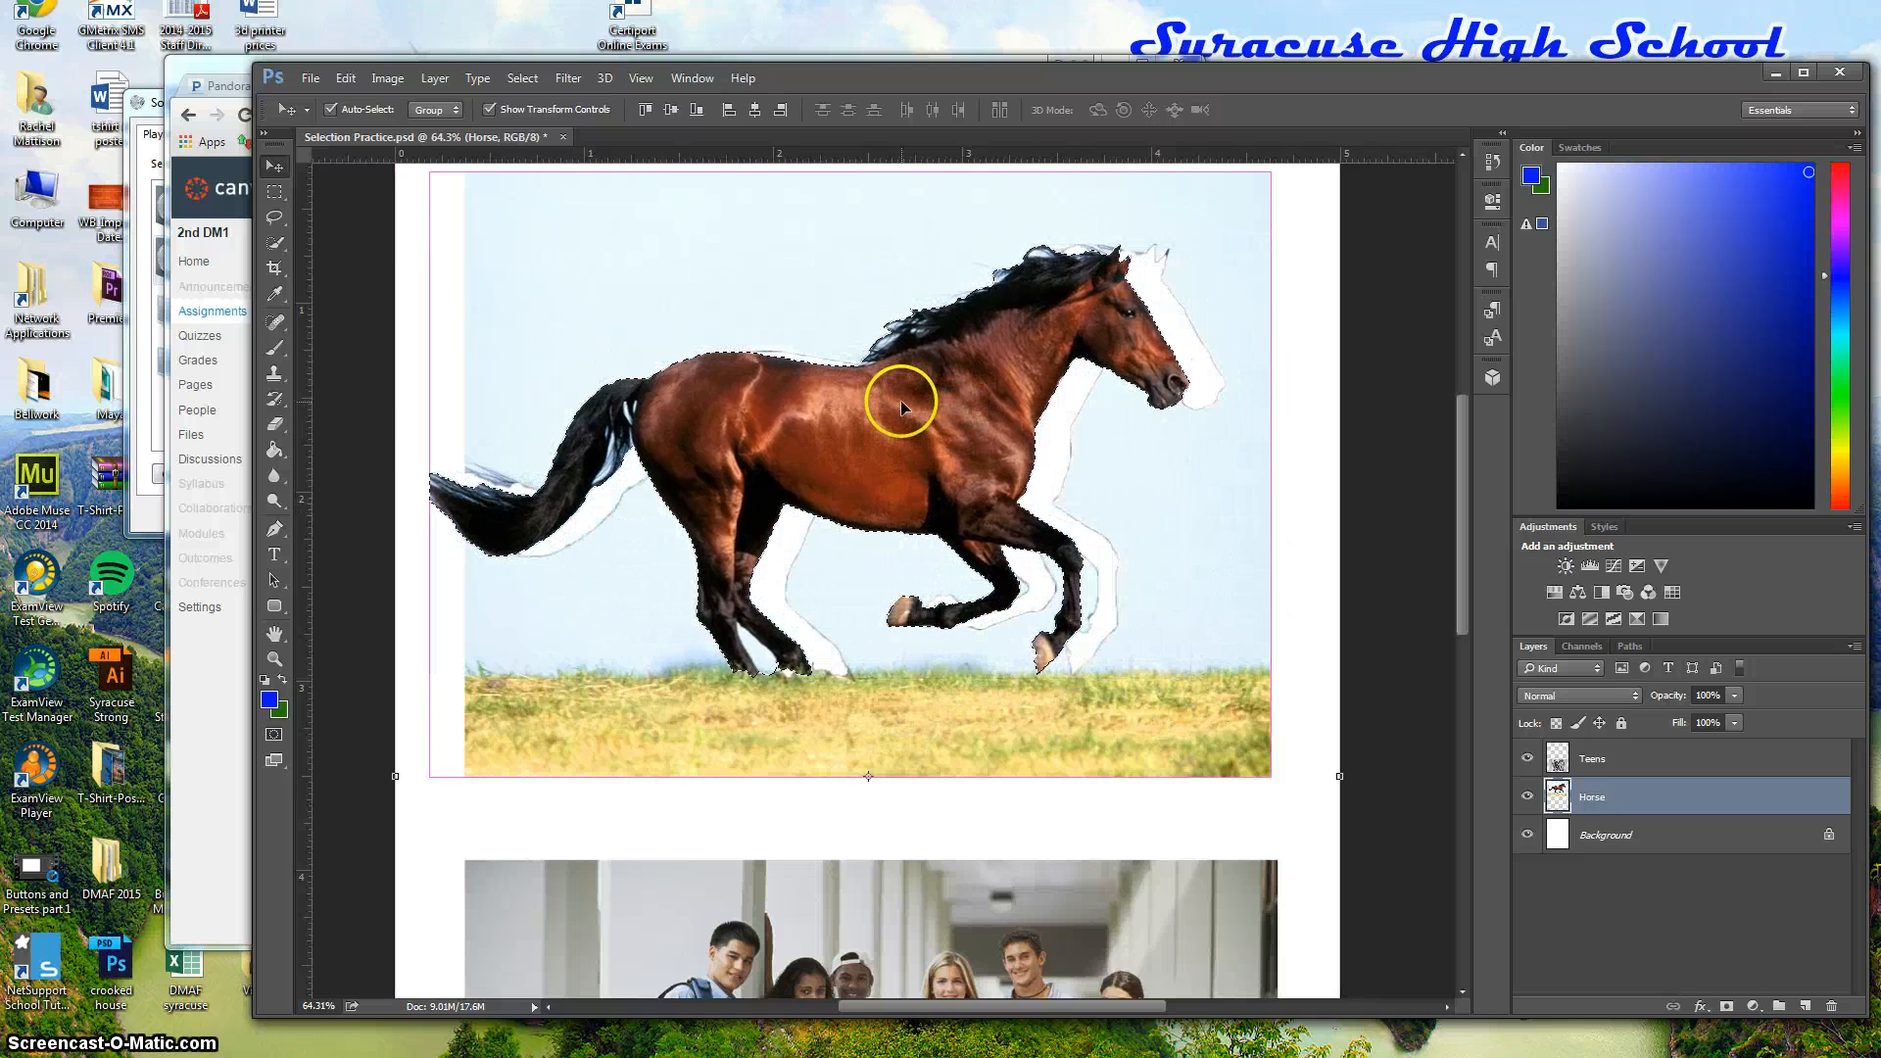
key(ctrl+z)
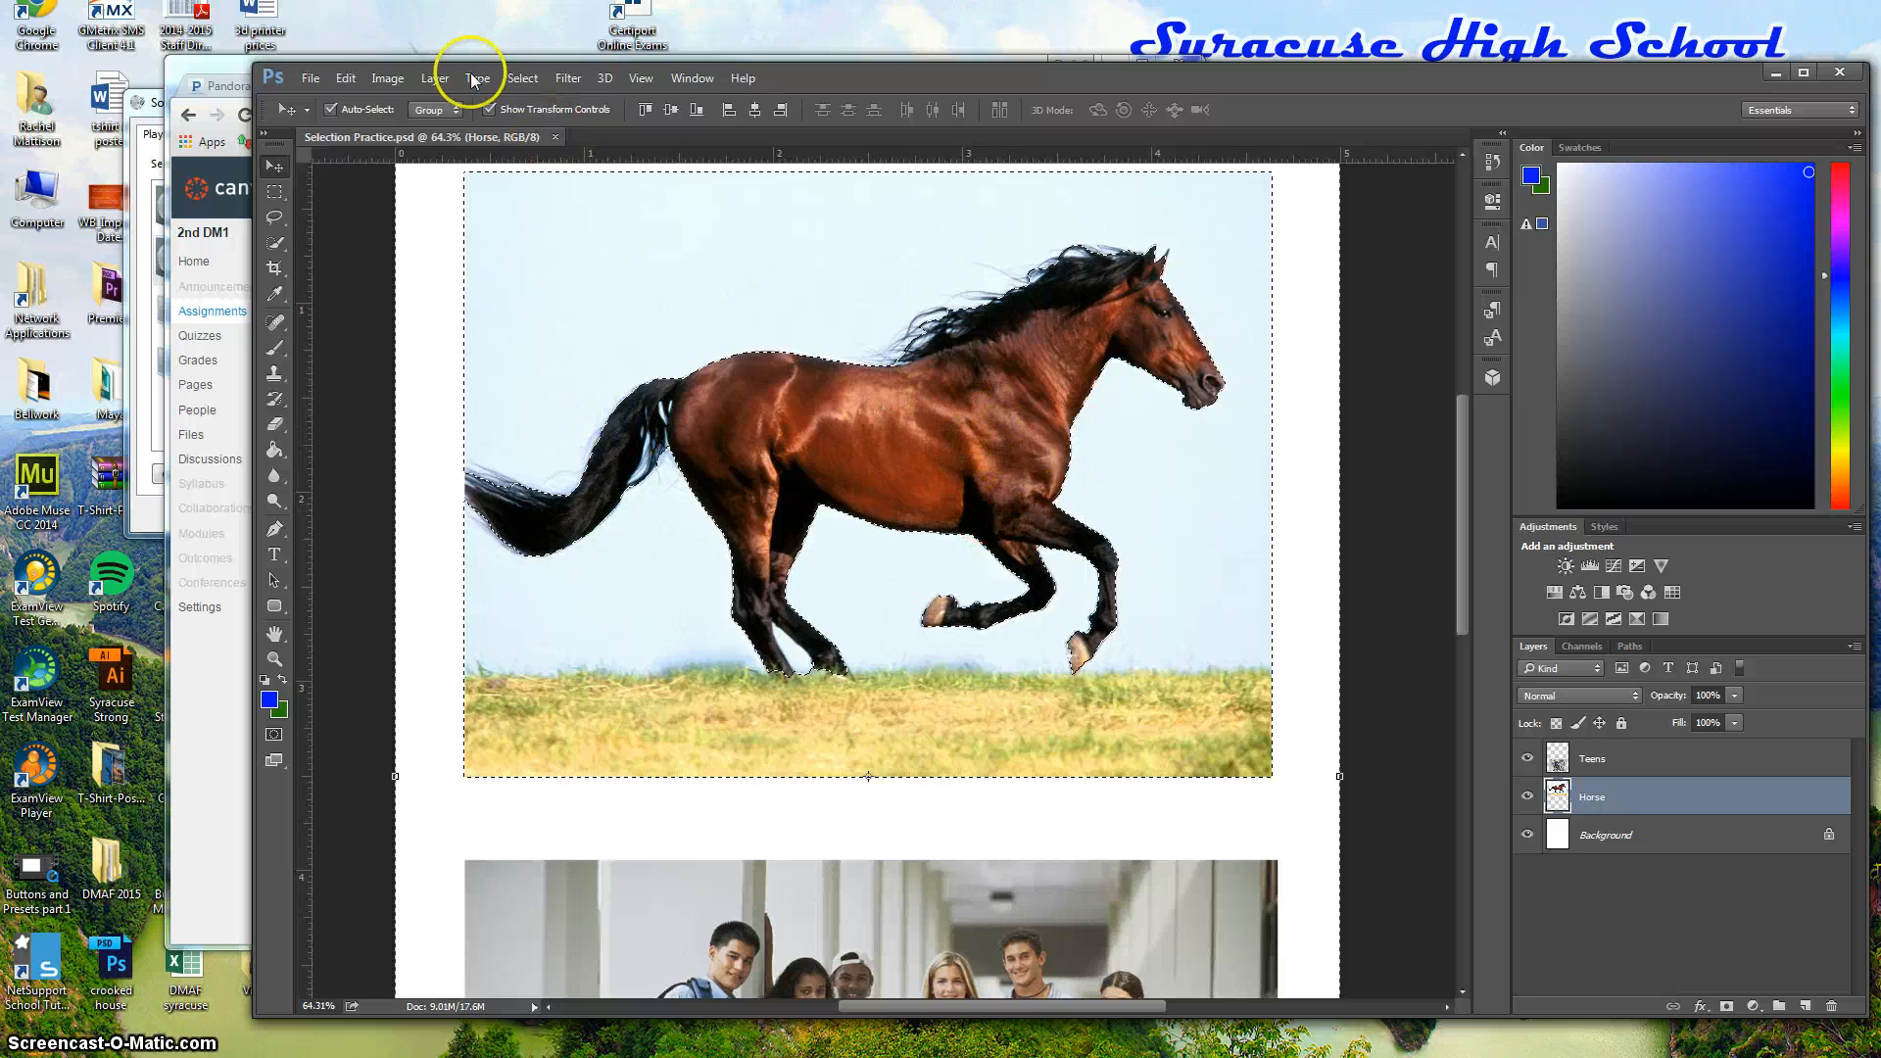
Invert the selection back to the sky and grass and delete that background from the Horse layer
click(524, 79)
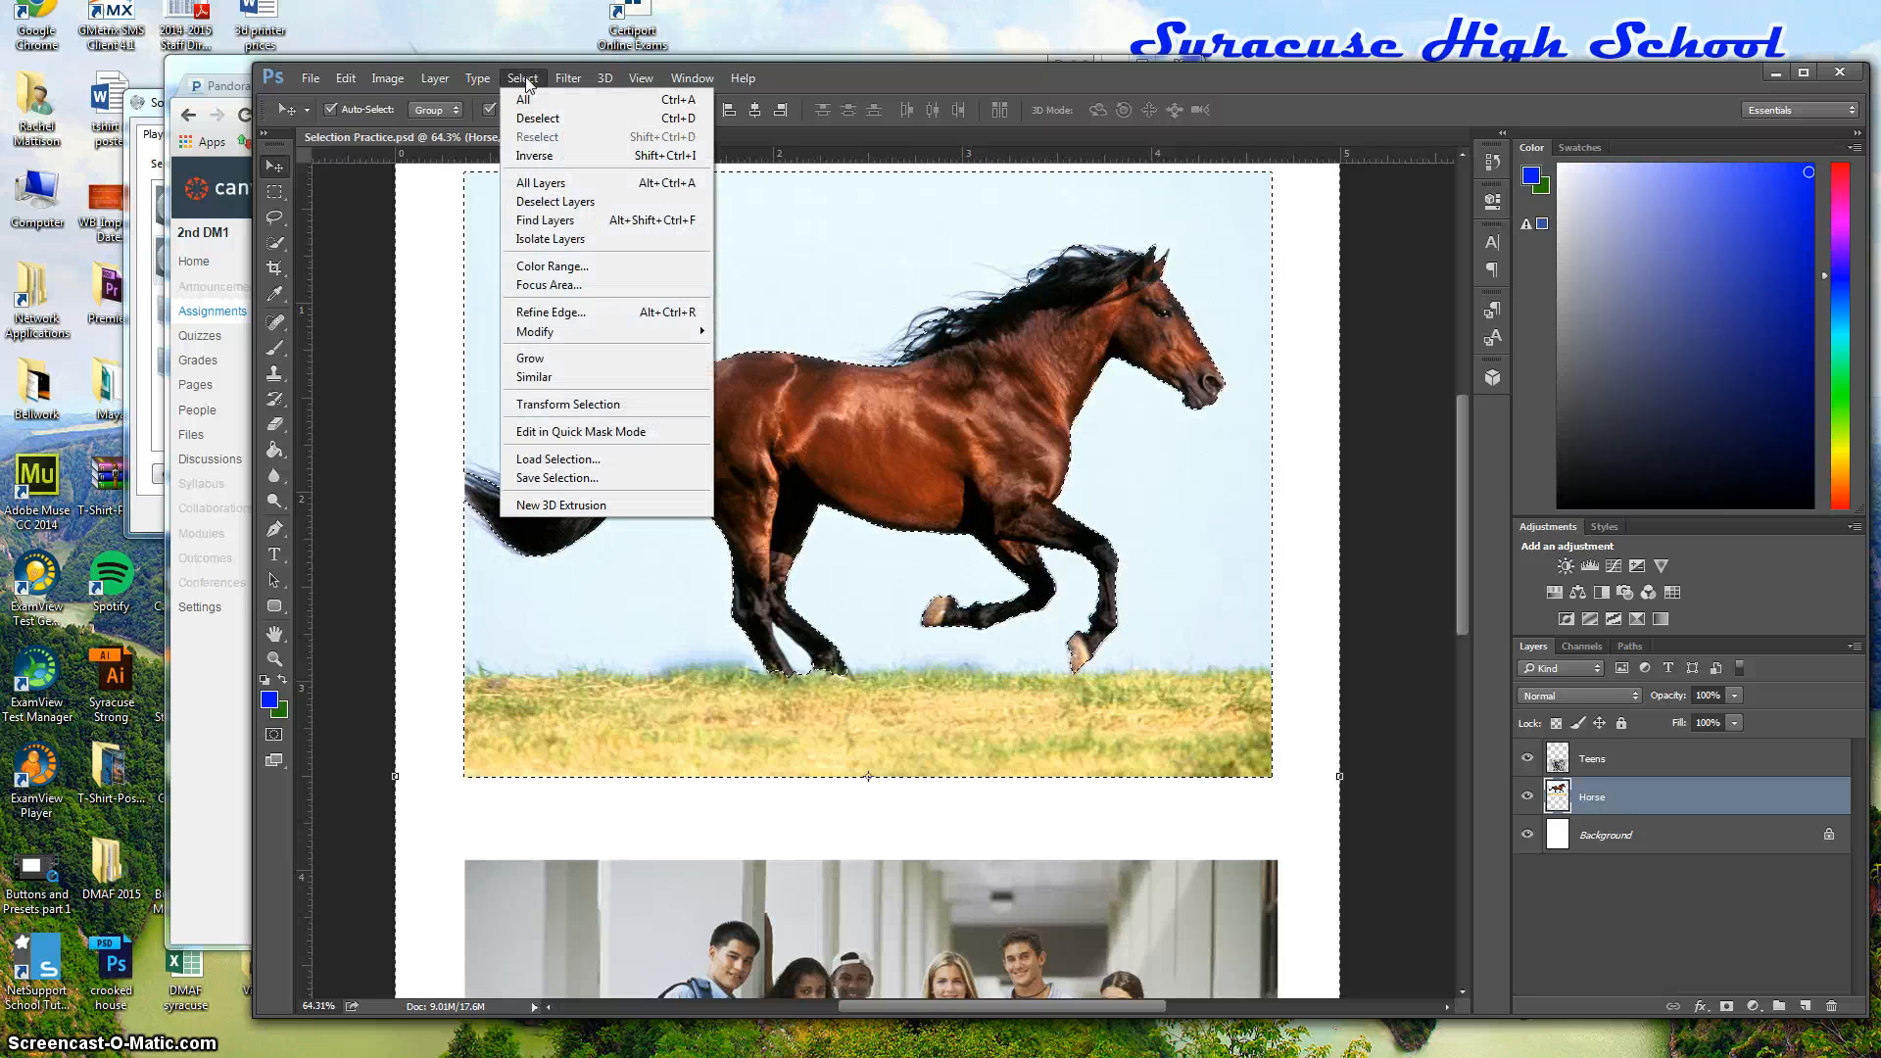
click(546, 157)
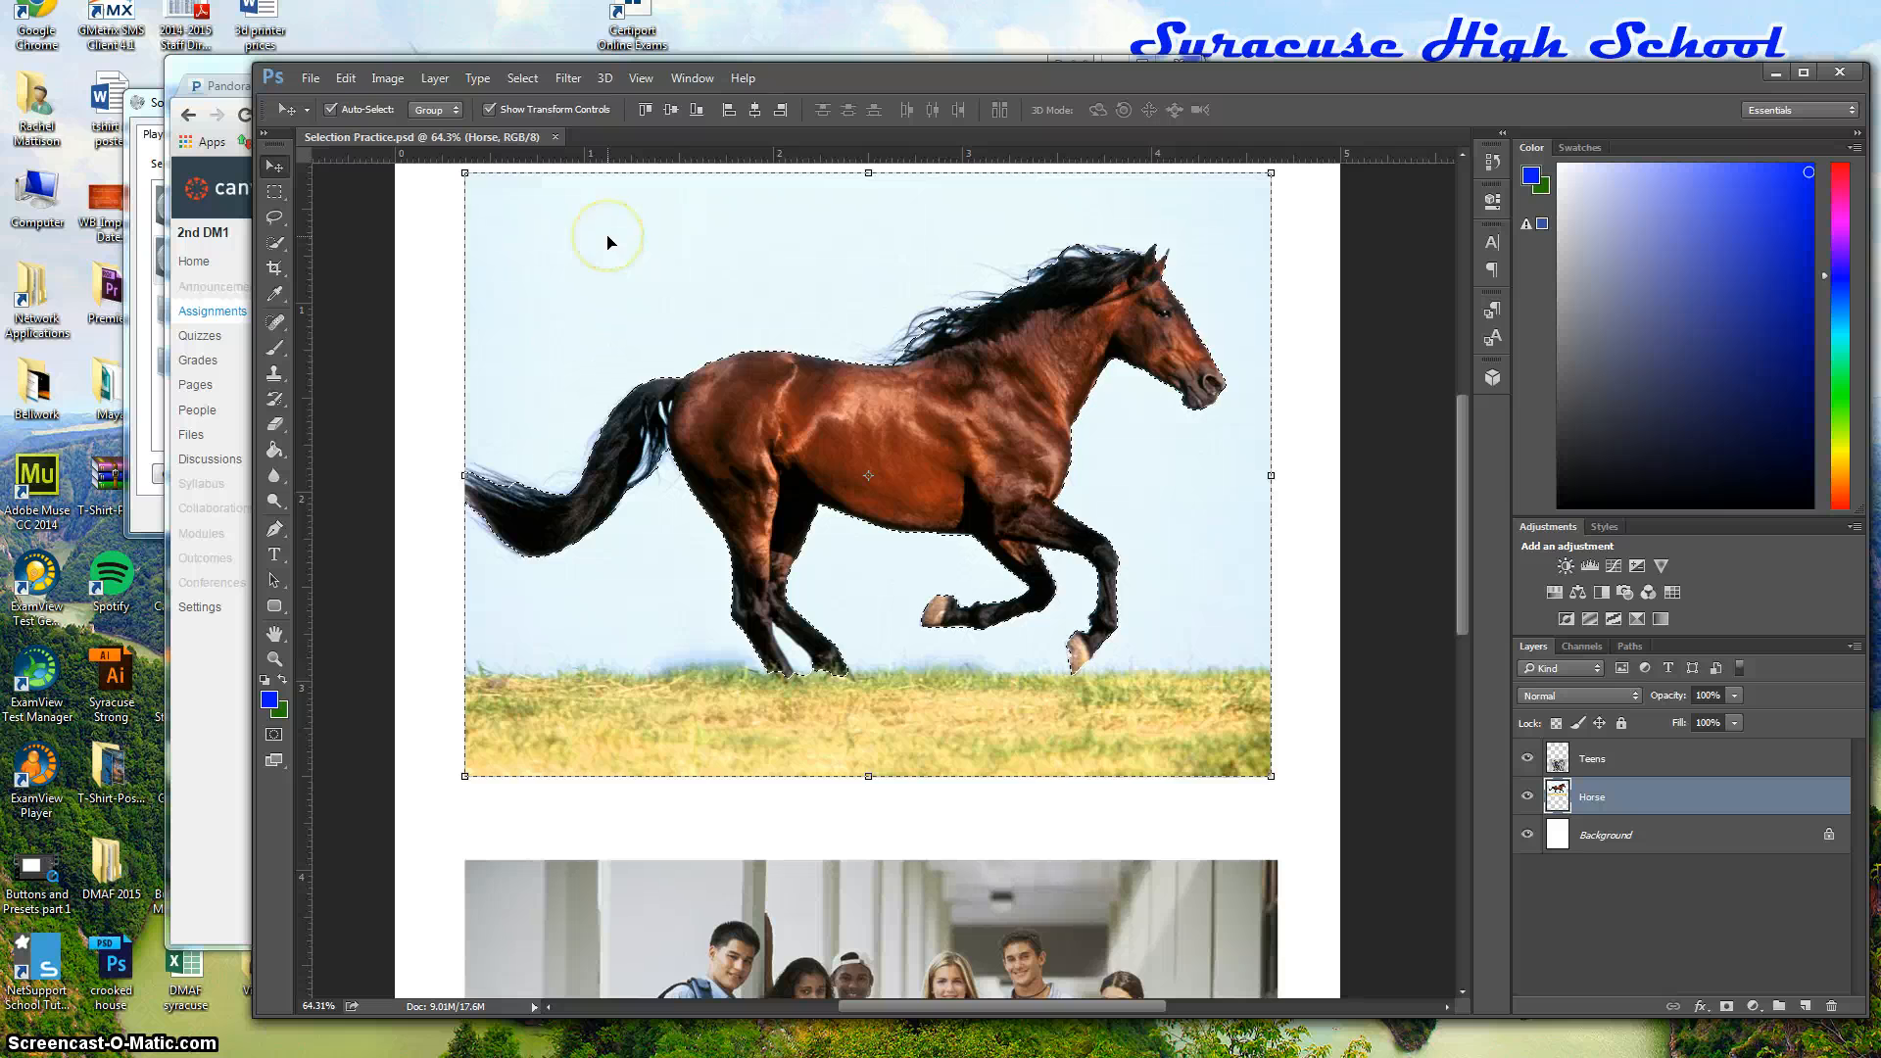
key(Delete)
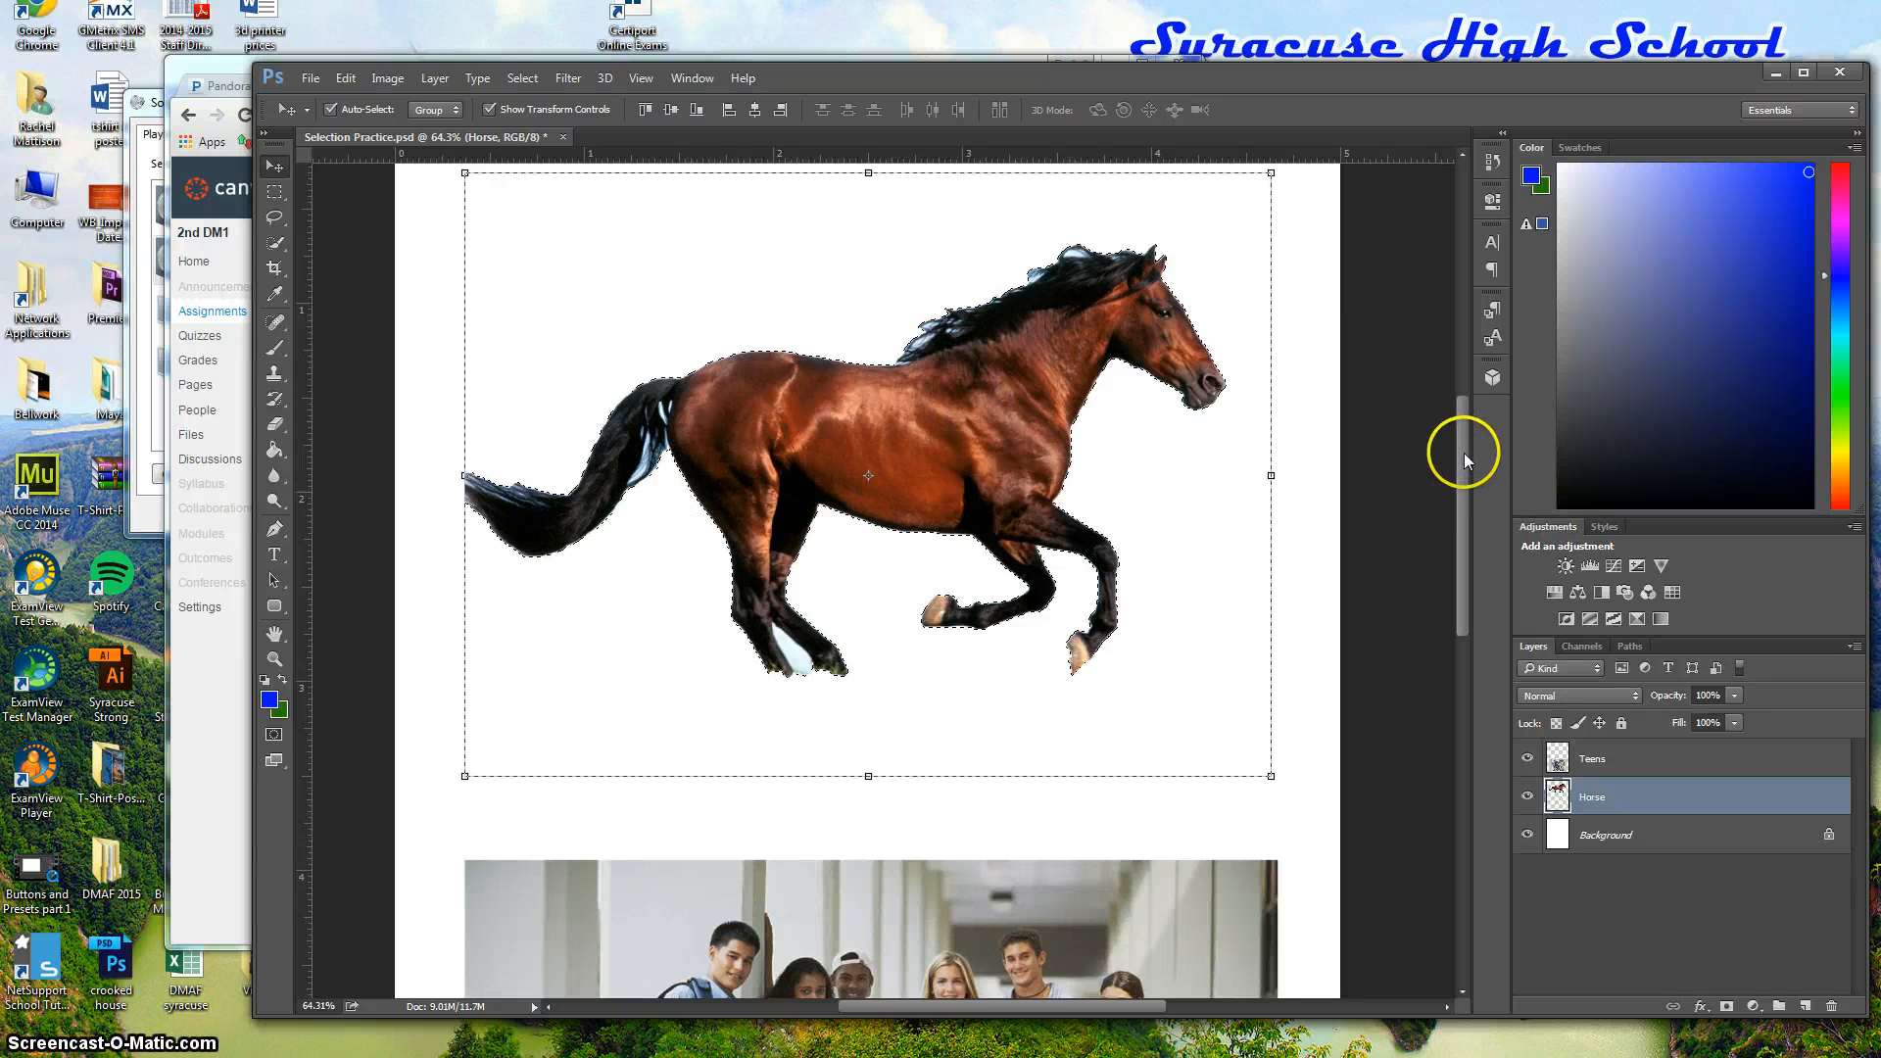
Activate the Teens layer and draw a freehand Lasso selection around the head and shoulders of the boy with the backpack
drag(1463, 452, 1471, 614)
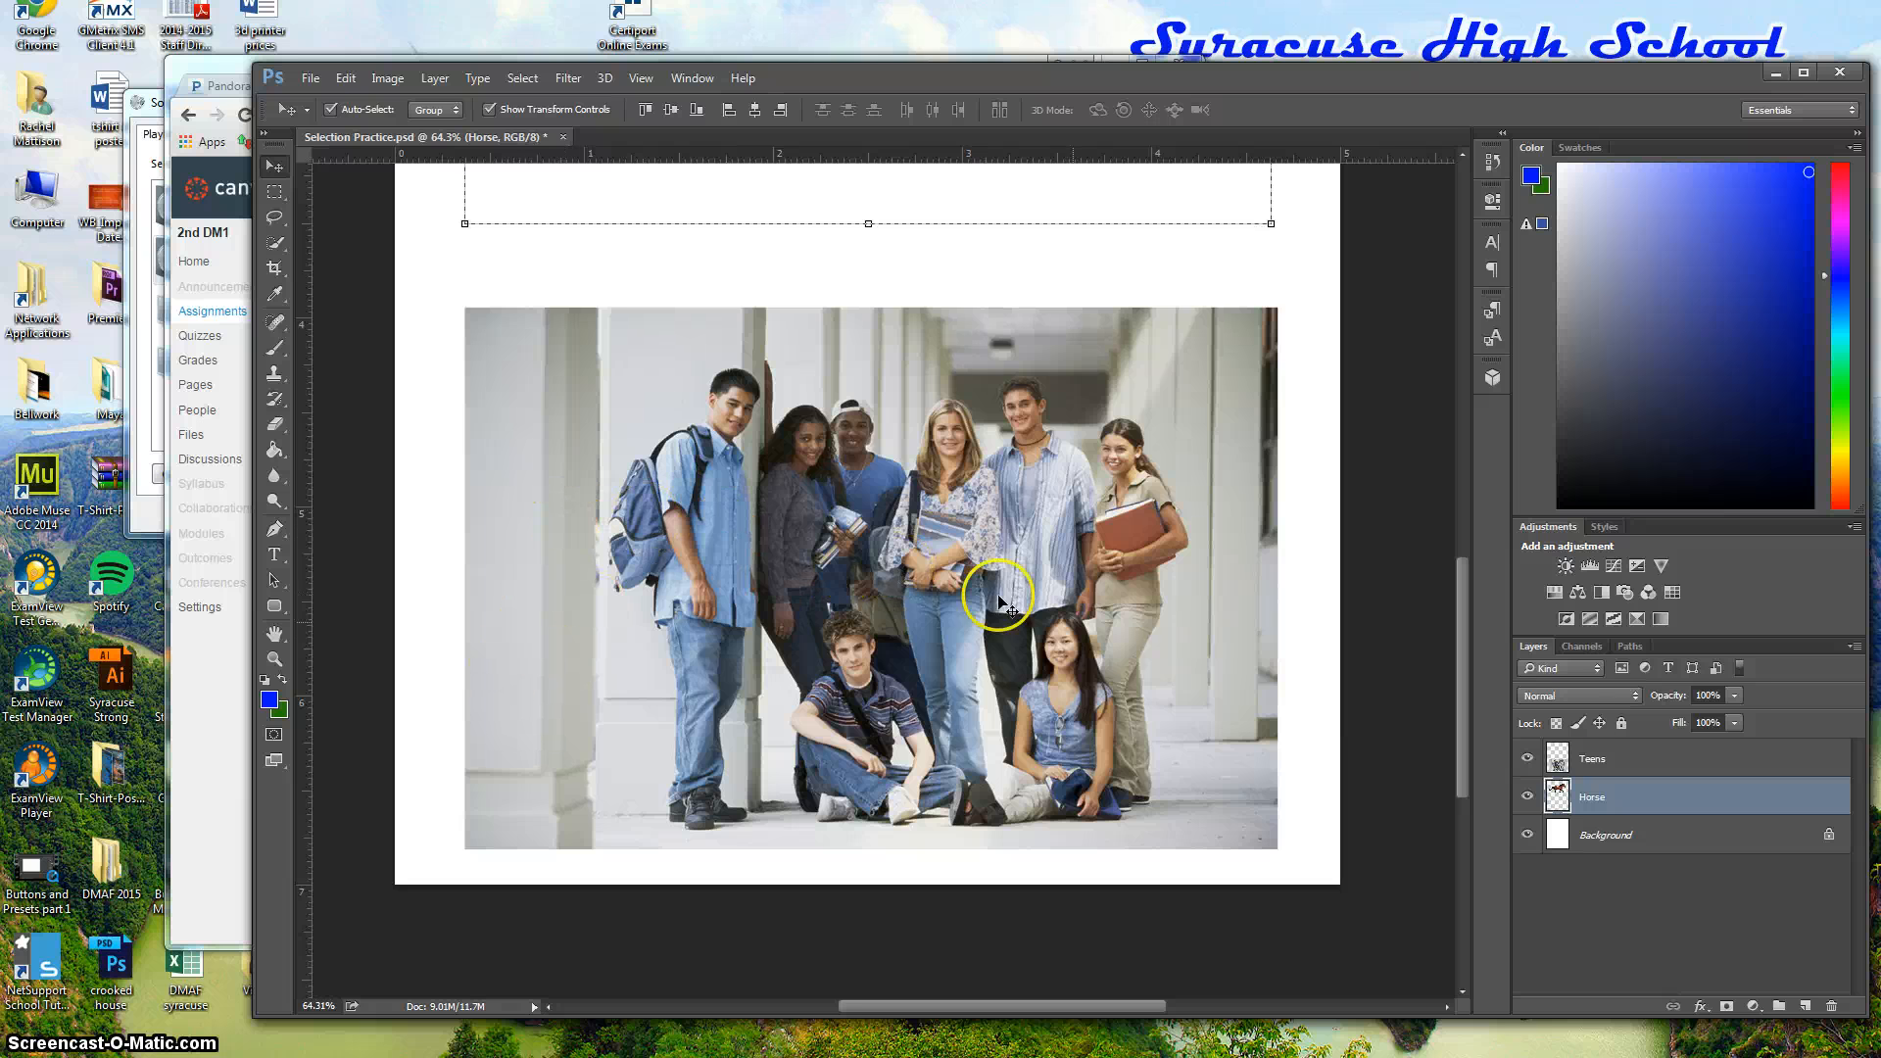
click(1590, 761)
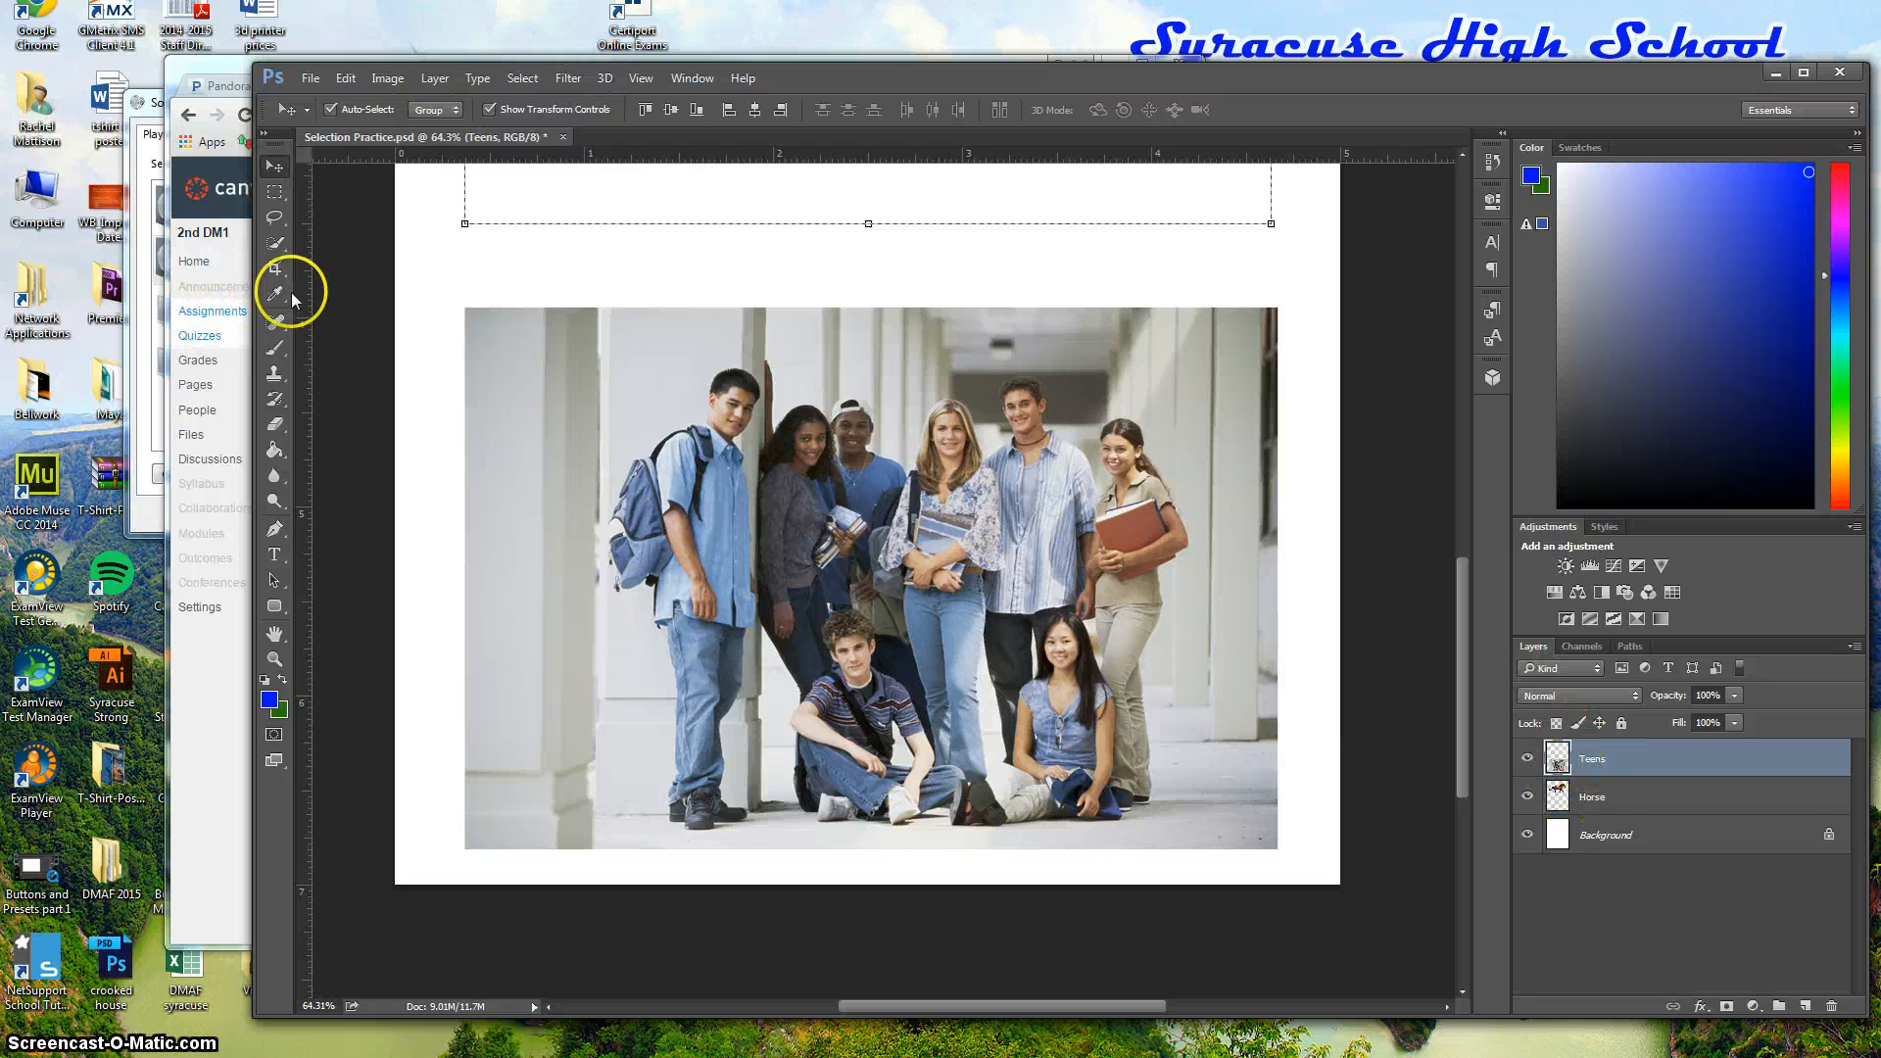
click(281, 223)
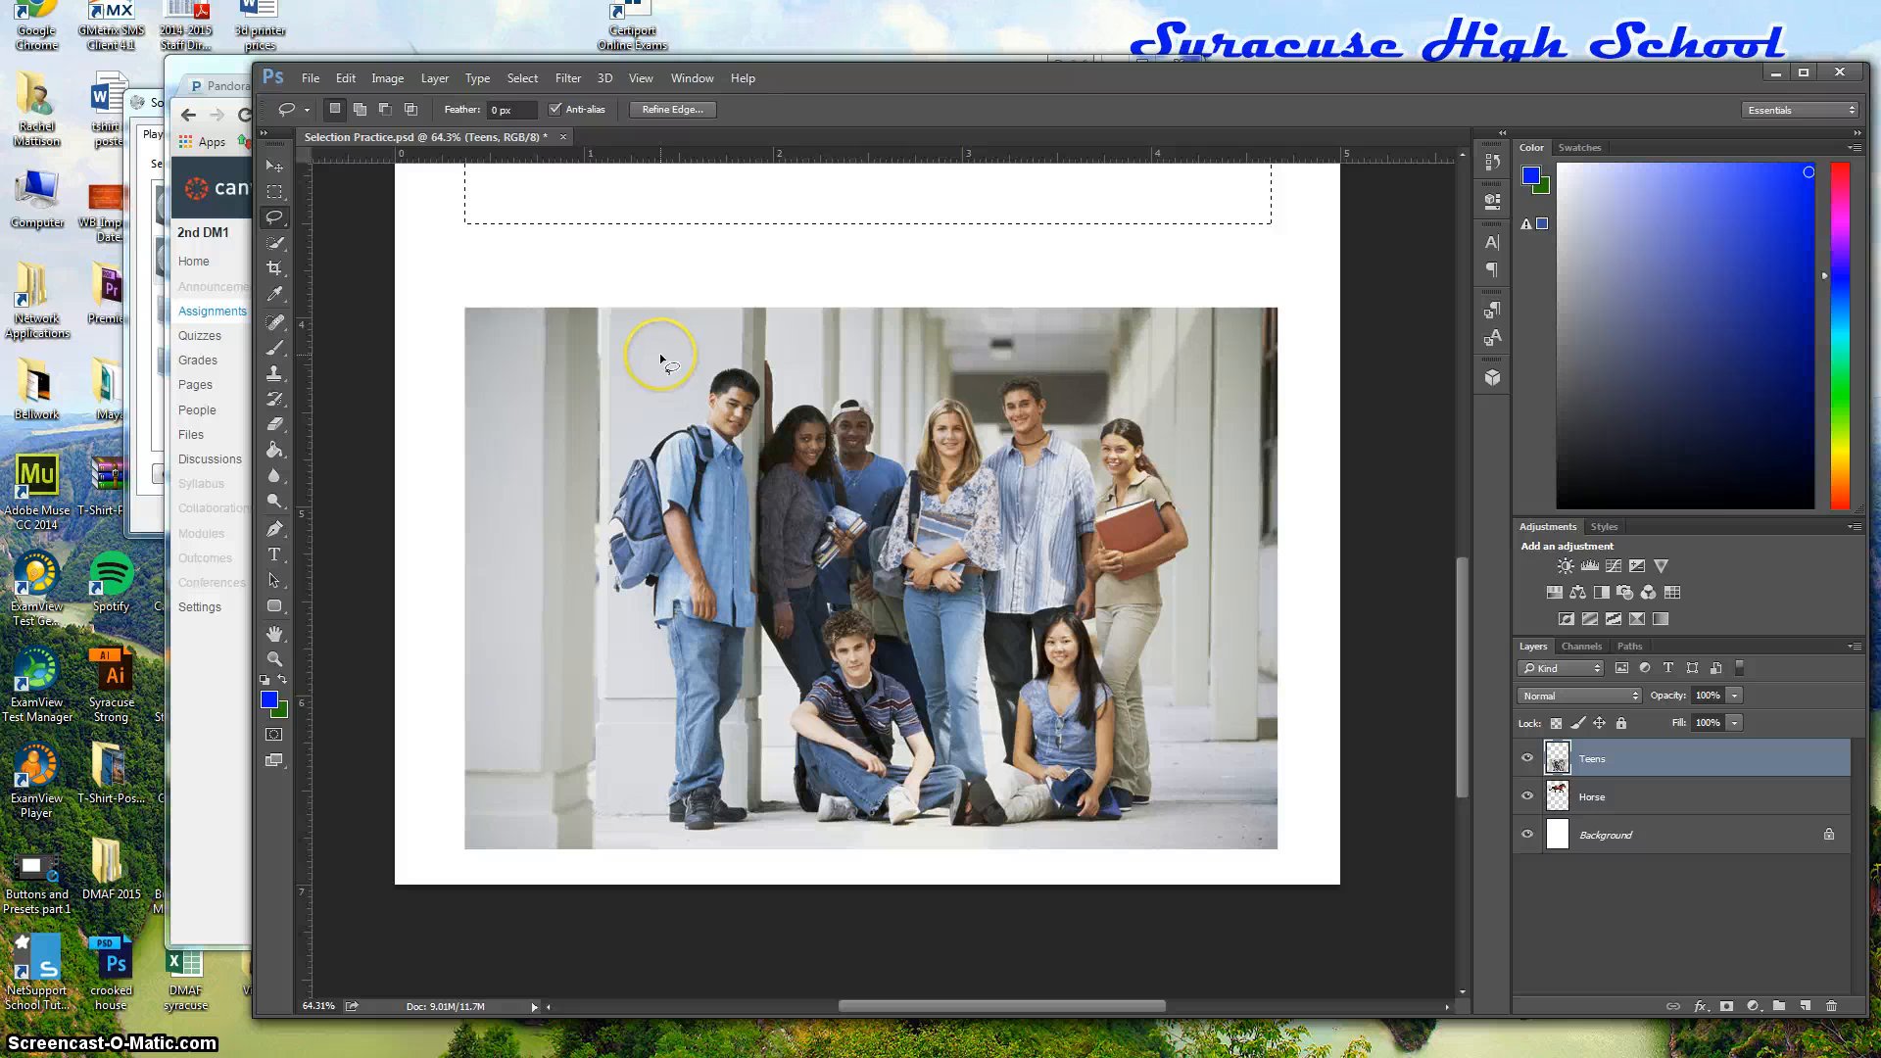
drag(663, 359, 675, 343)
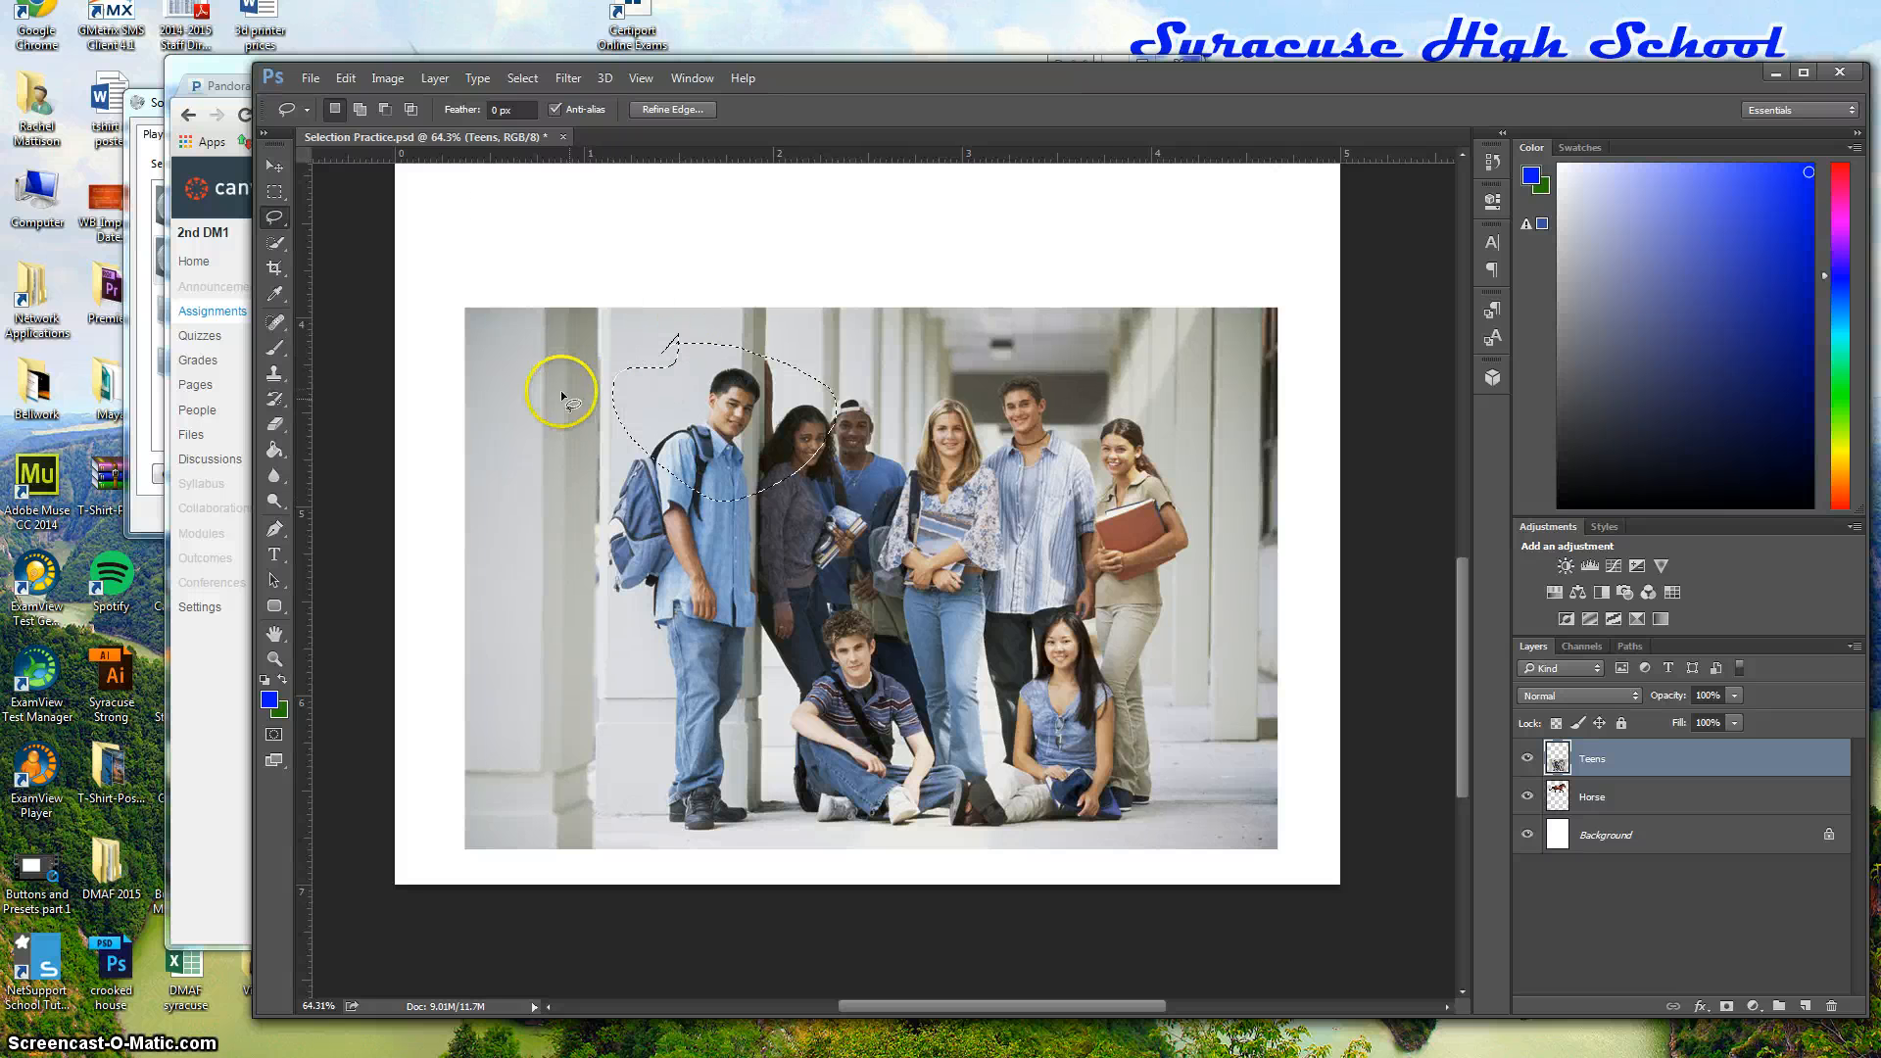
Lasso the backpack boy's shoes, try moving that piece of the photo, undo the move and deselect
click(630, 751)
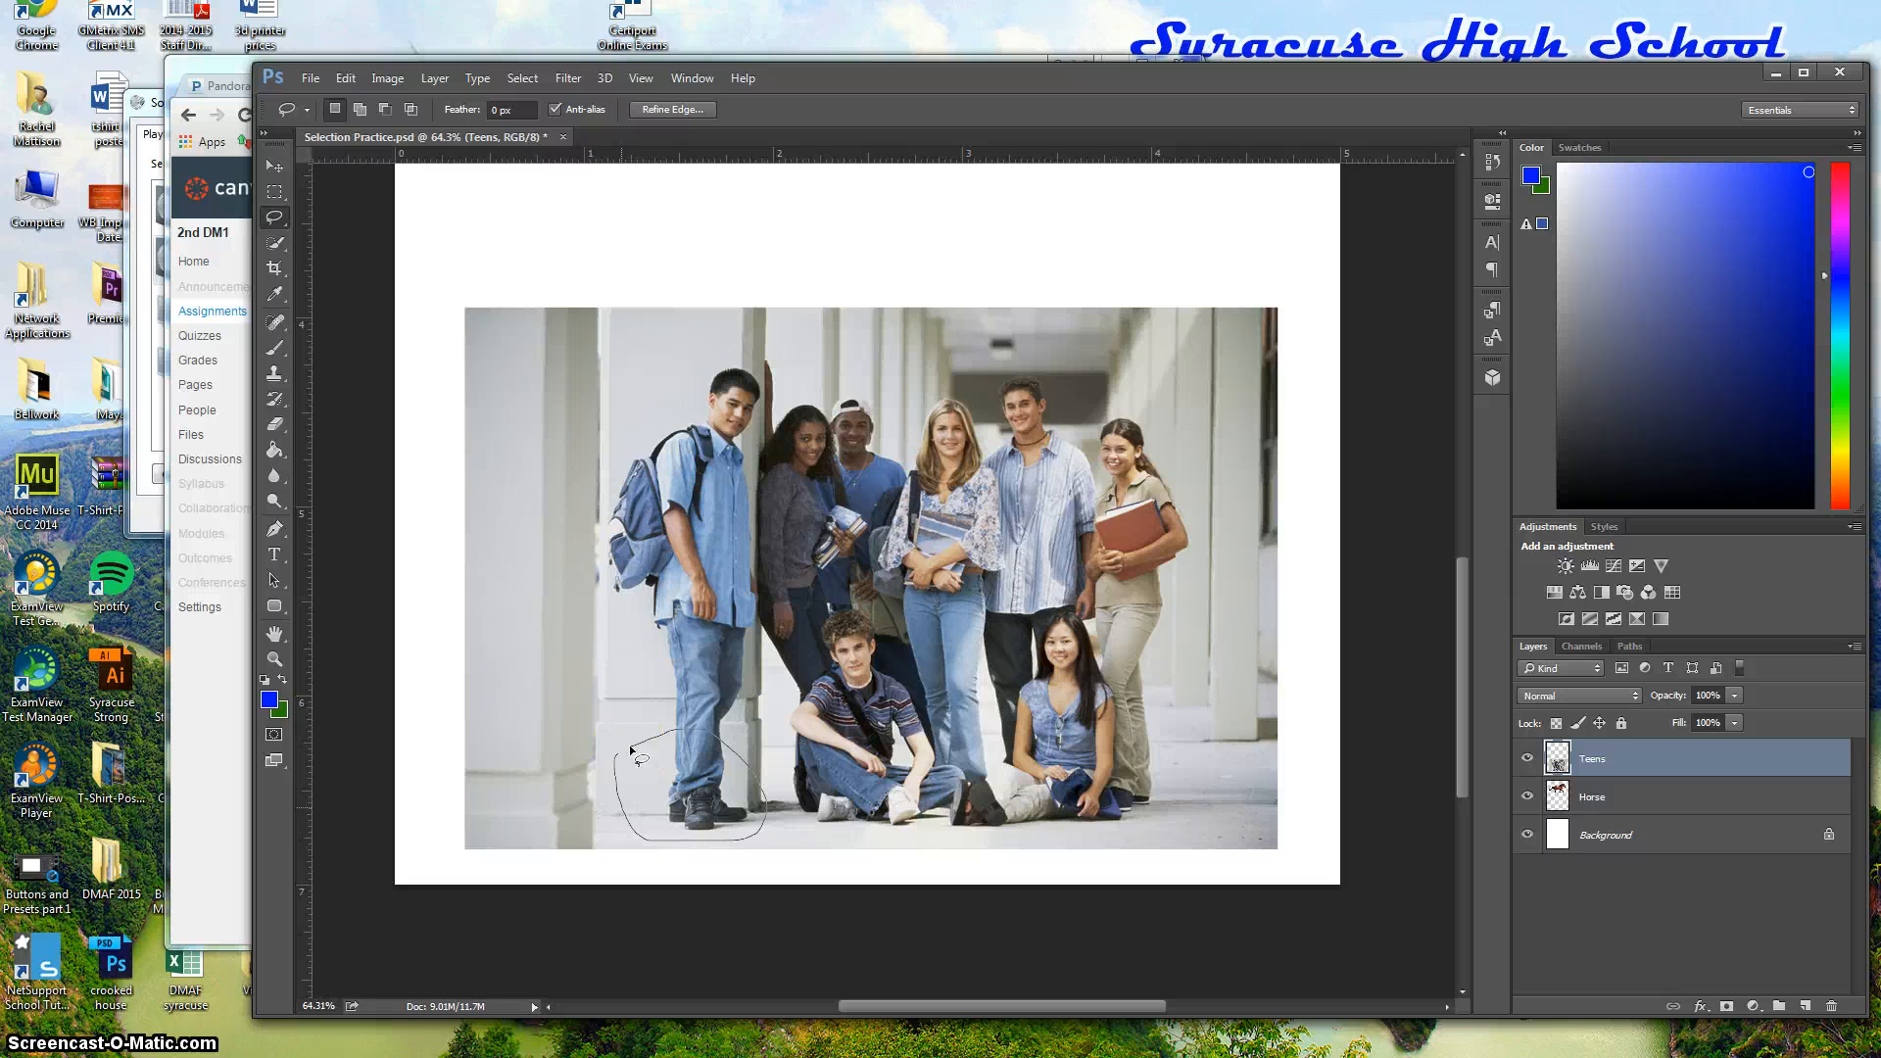
drag(630, 750, 632, 752)
click(274, 167)
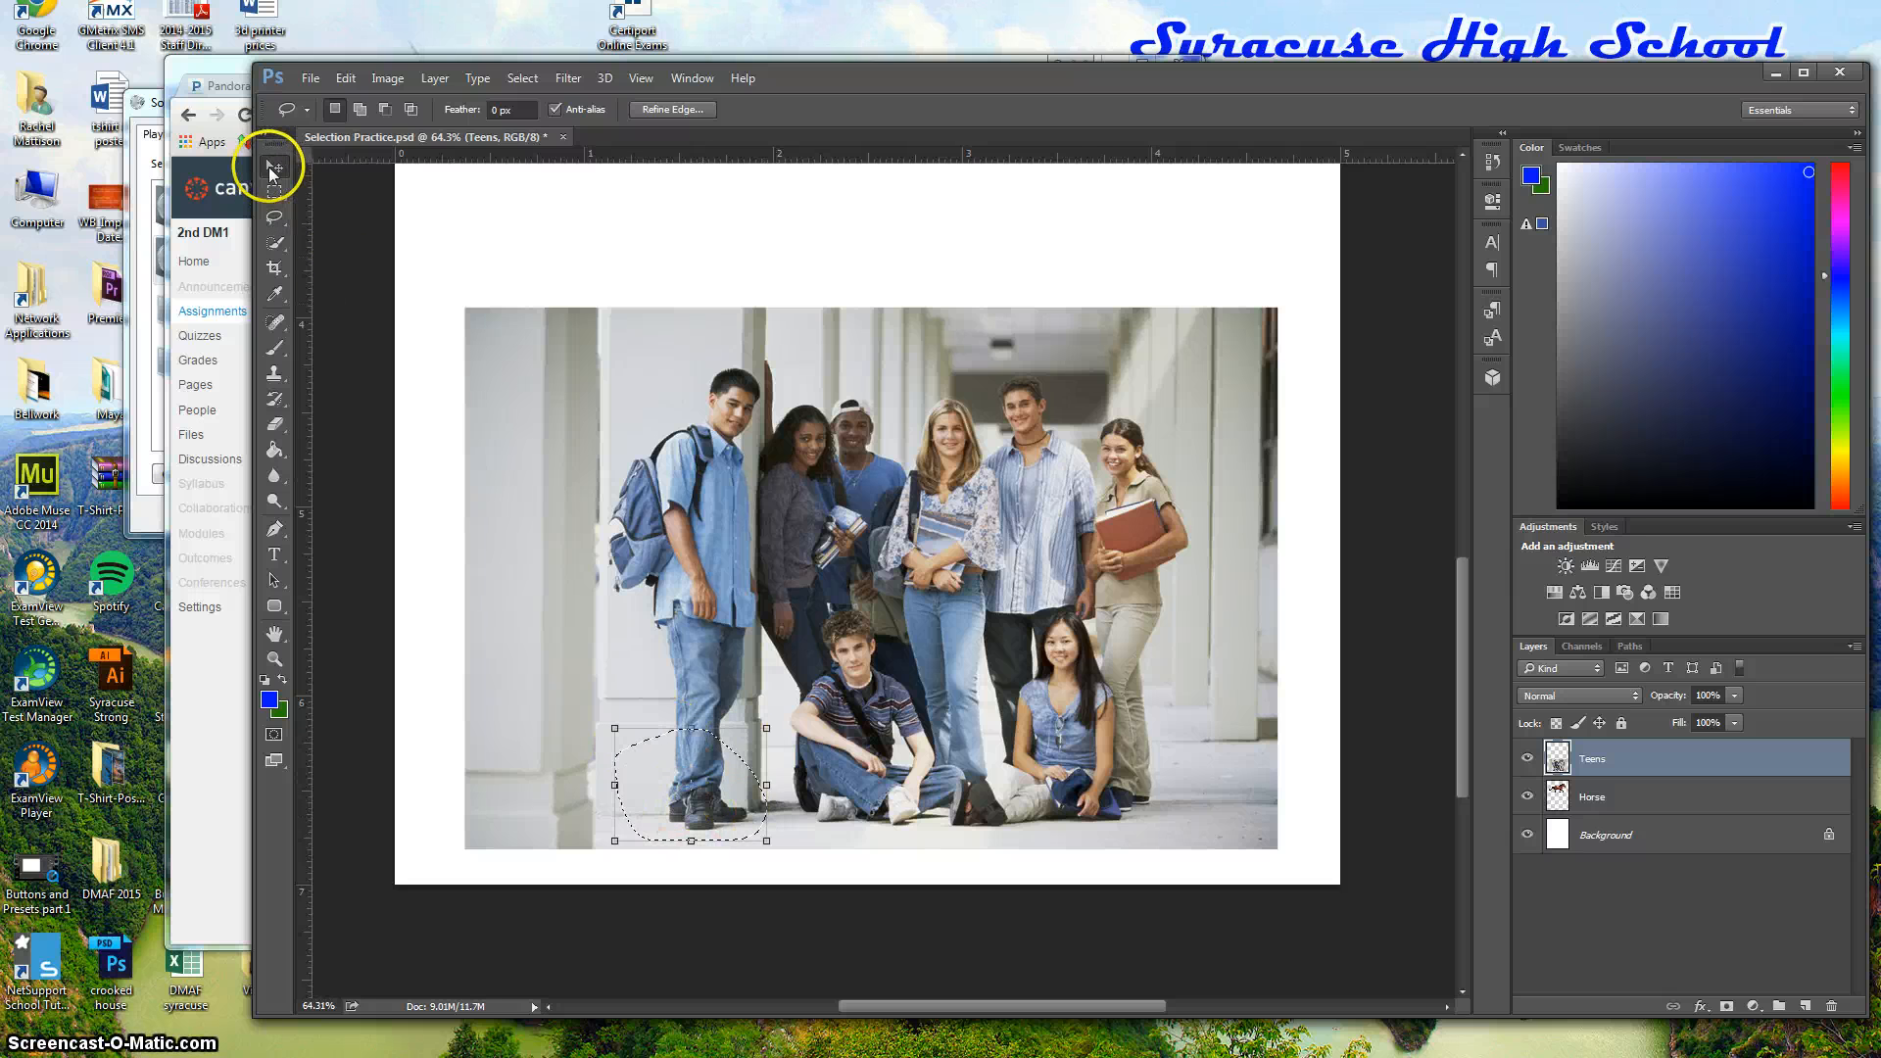
drag(743, 764, 514, 715)
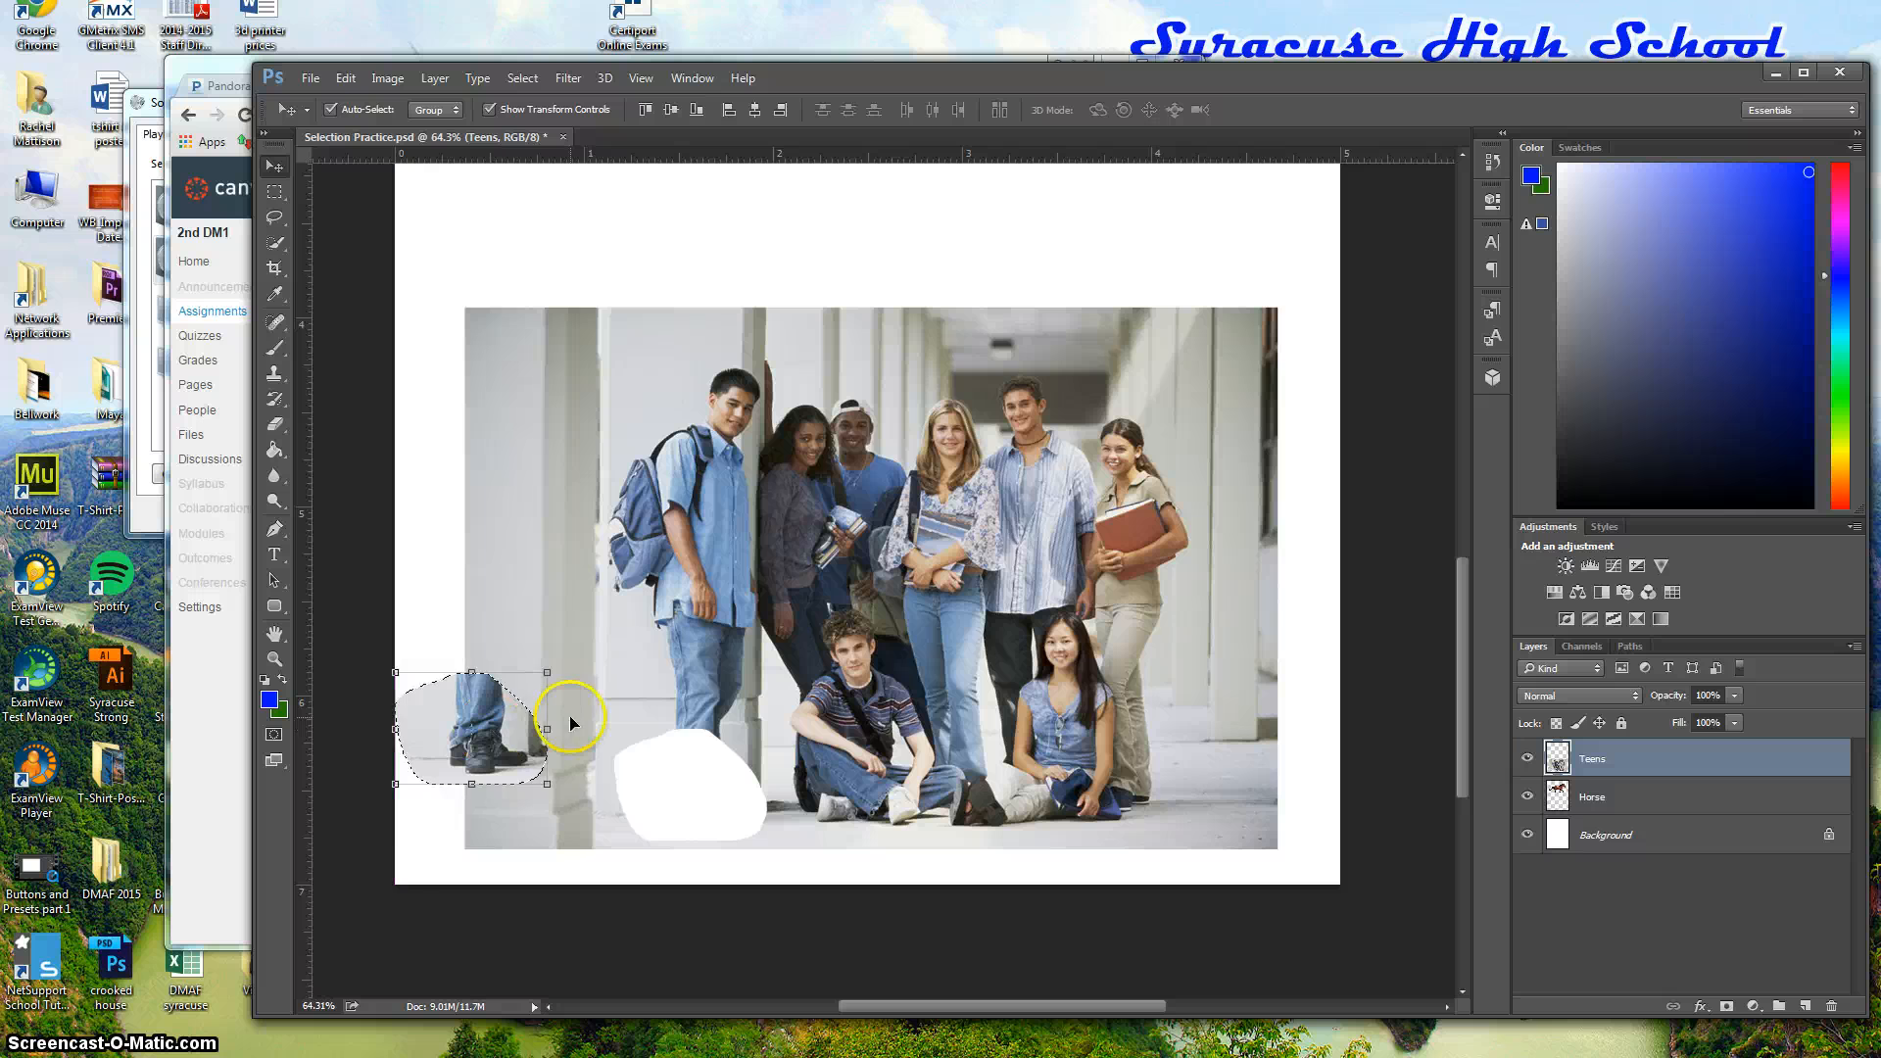
key(ctrl+z)
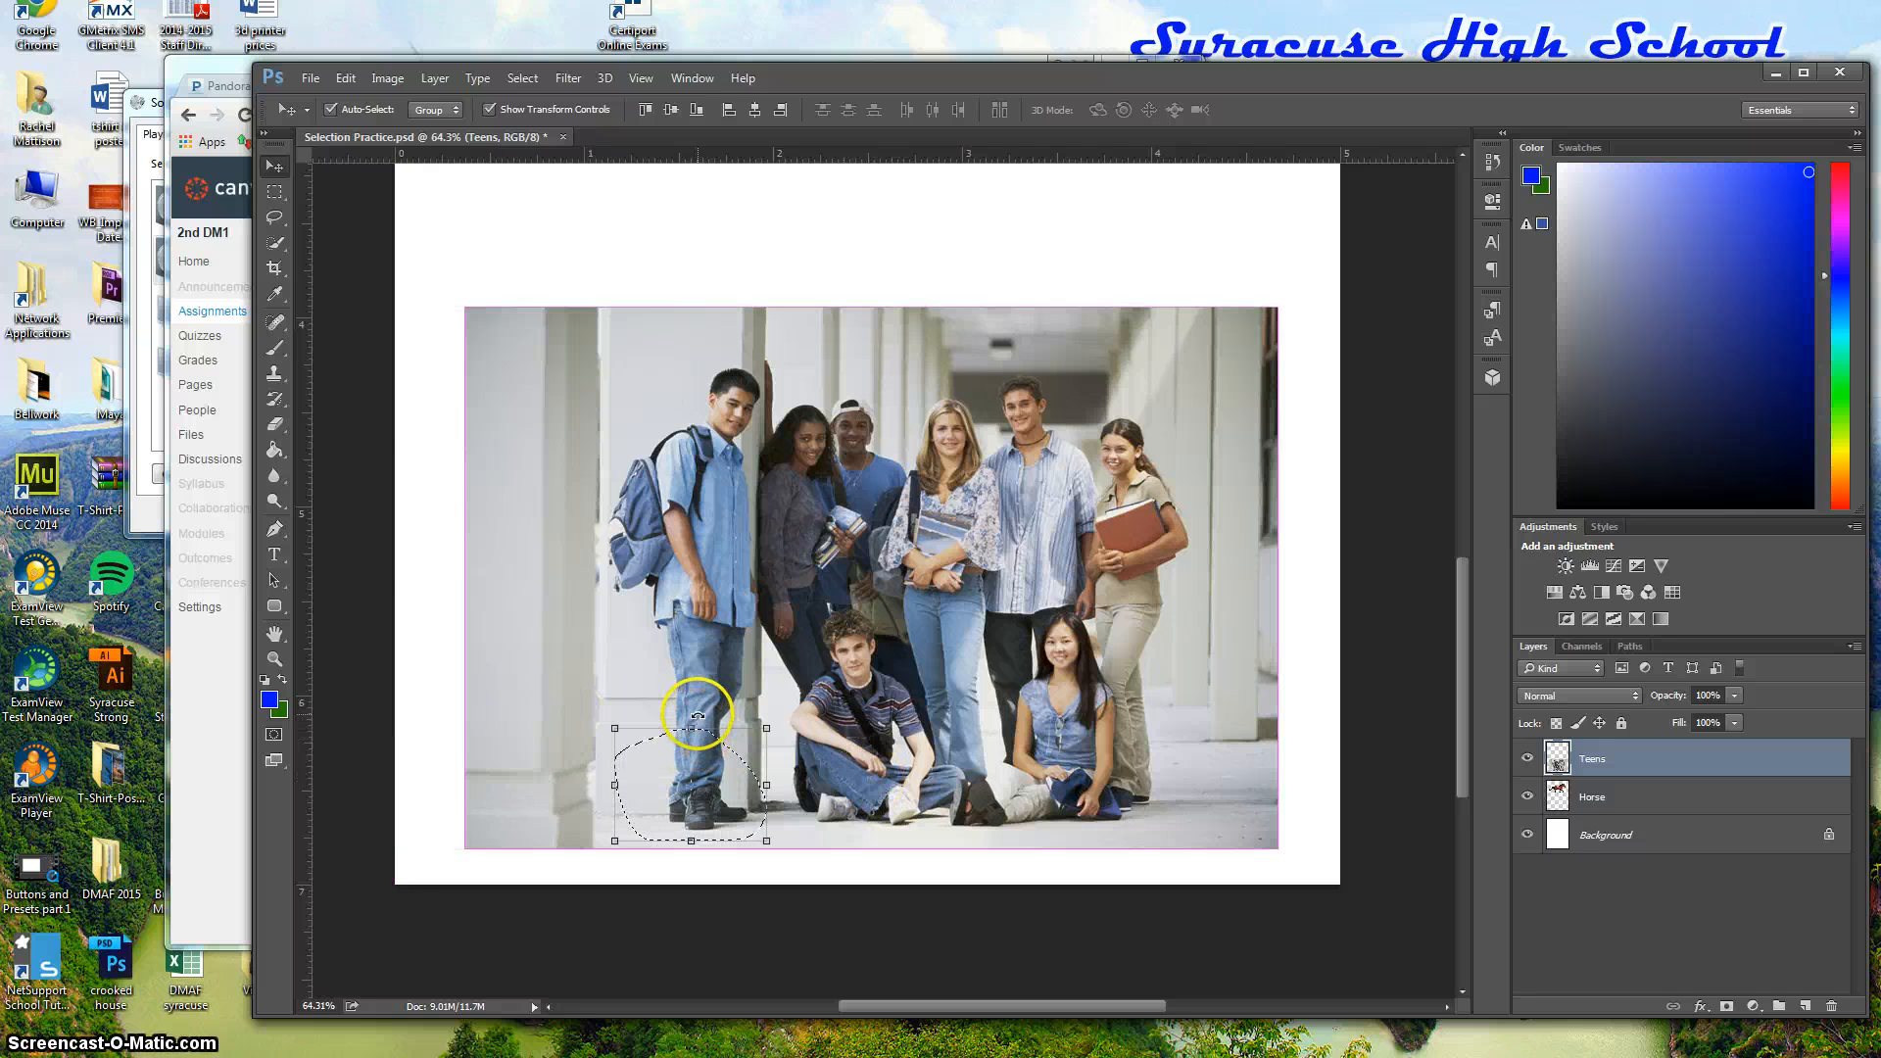
key(ctrl+d)
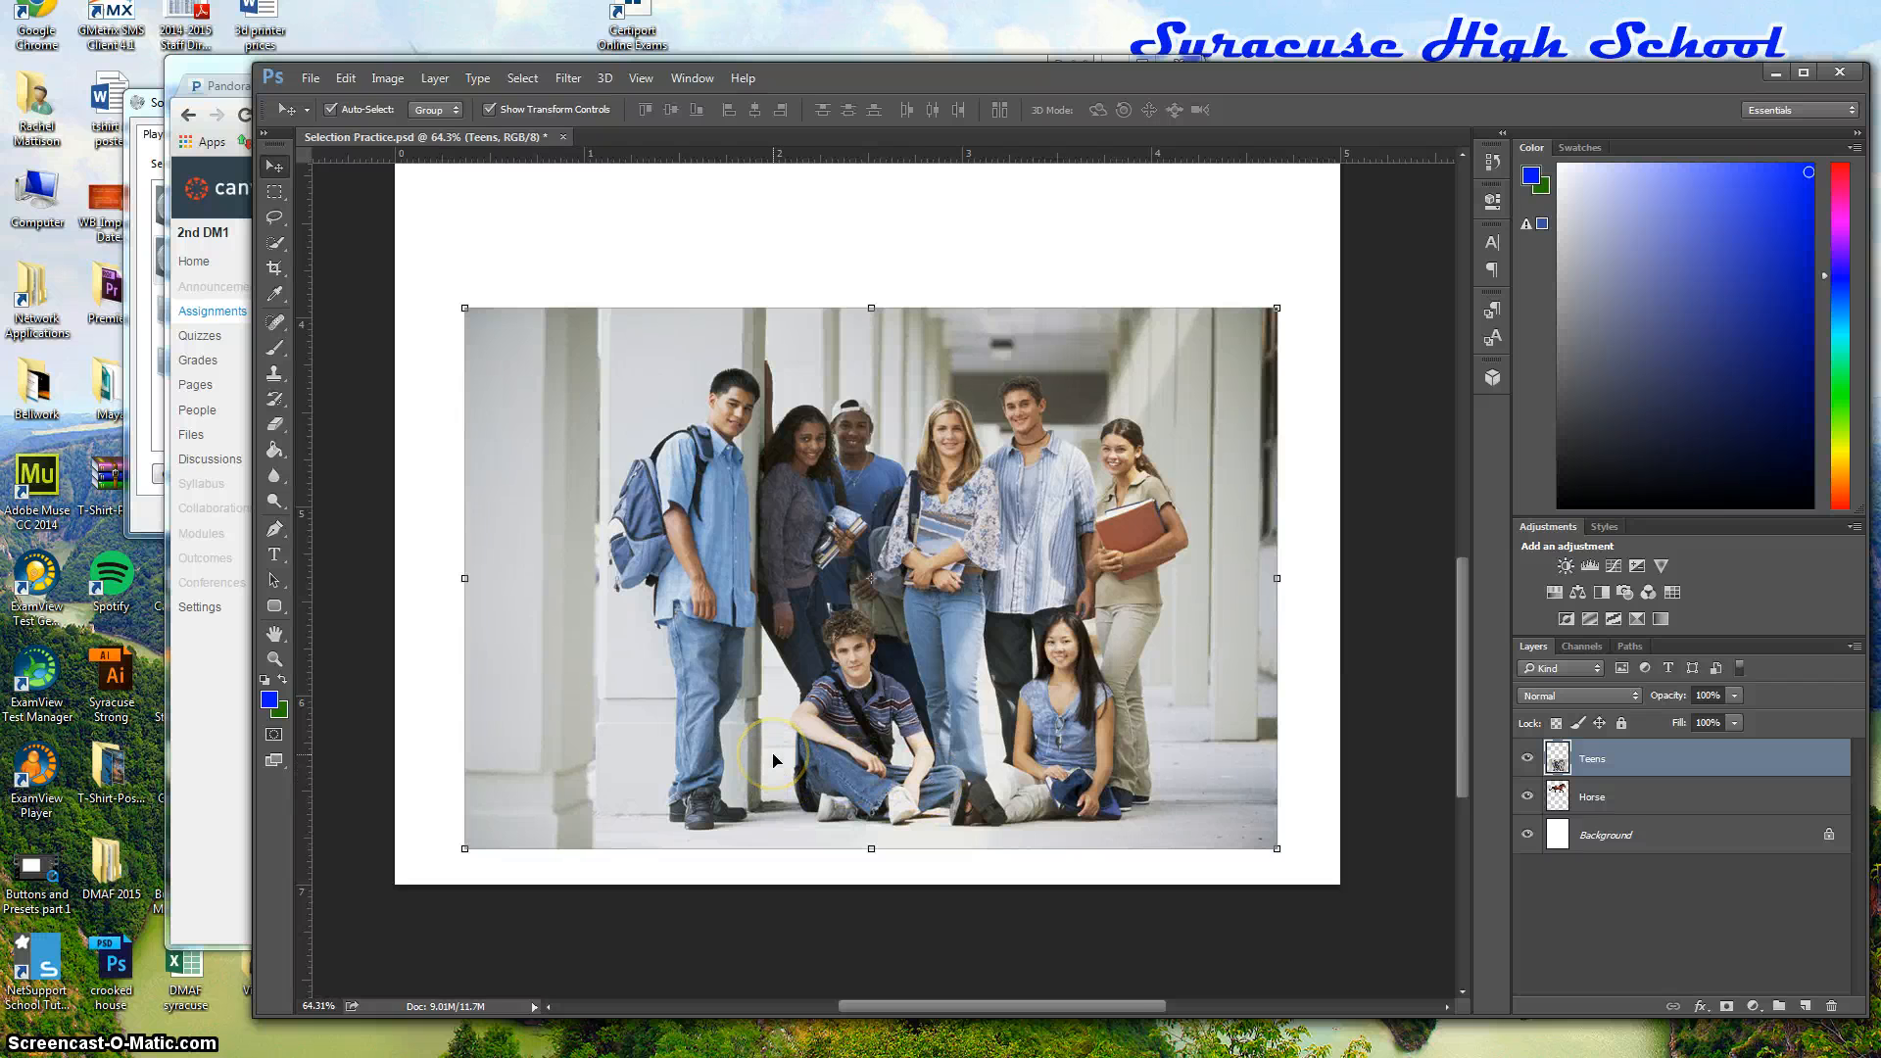
Make two copies of the Teens layer, each shifted slightly from the previous one
scroll(774, 759, up, 3)
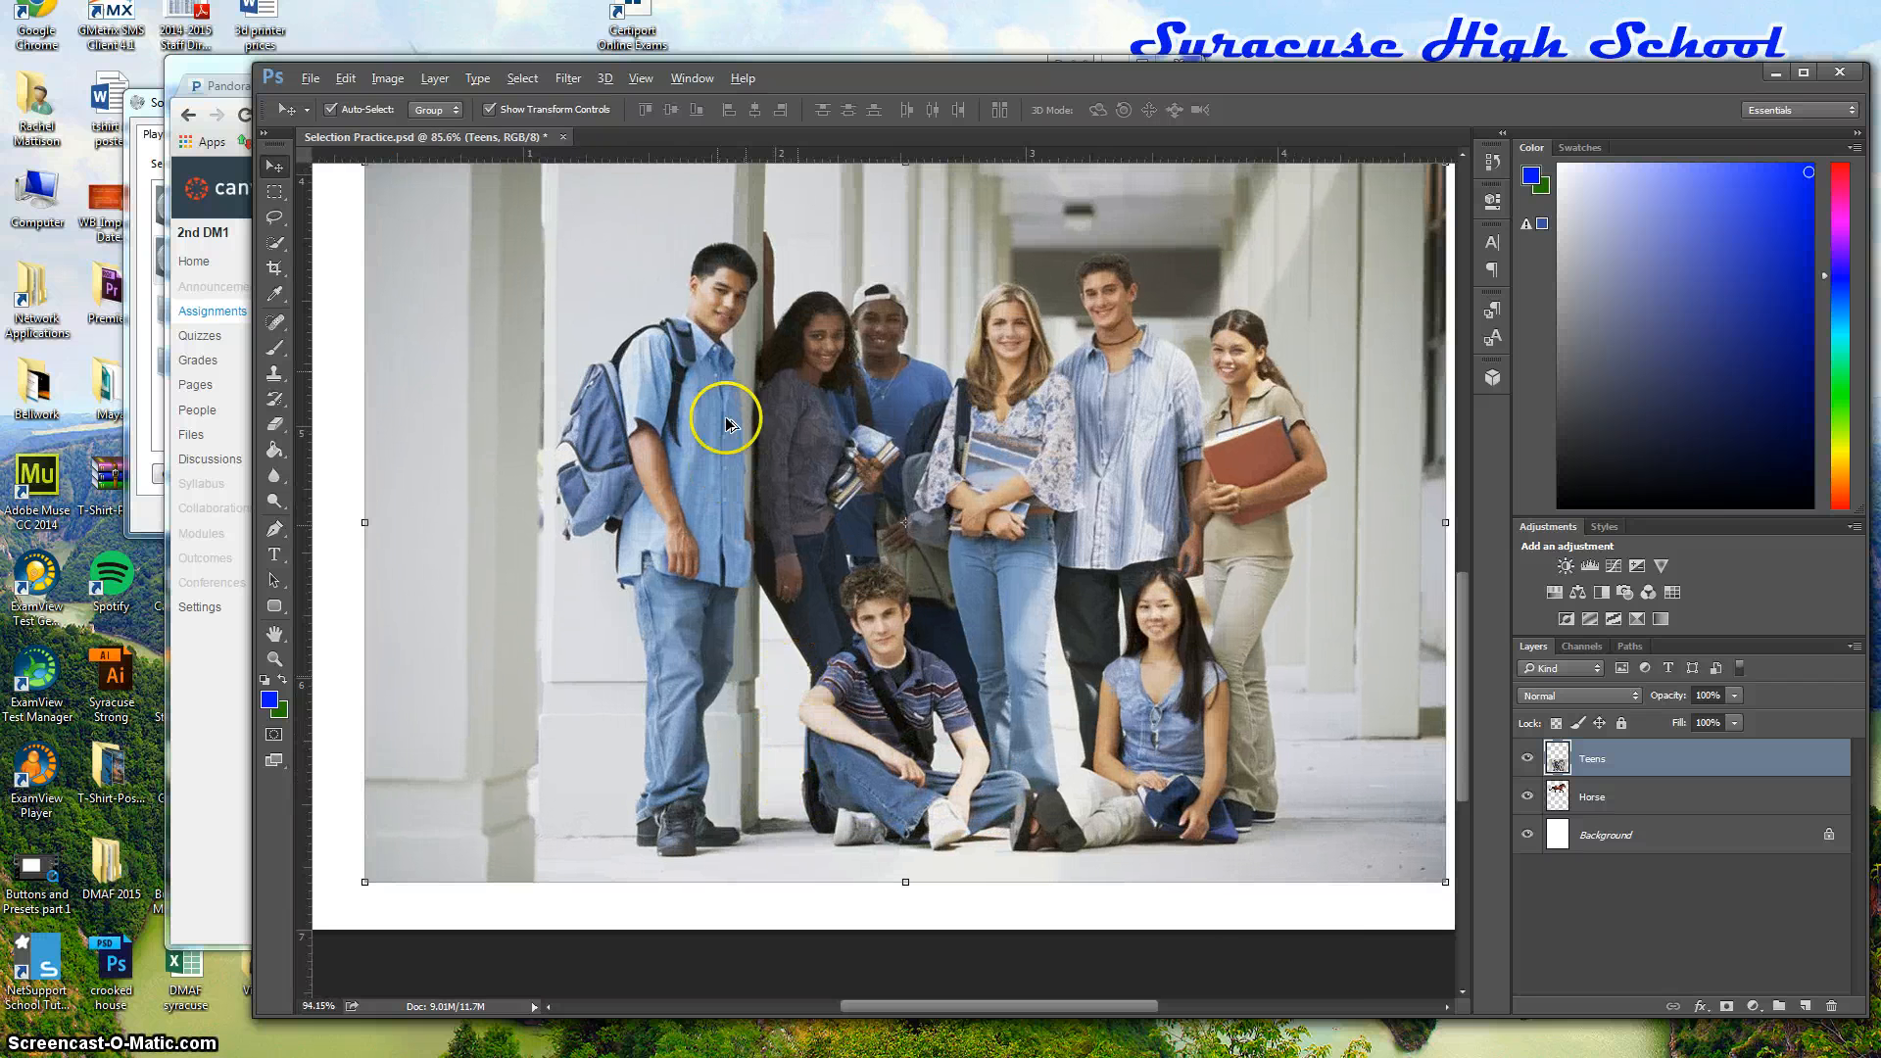
scroll(707, 466, up, 1)
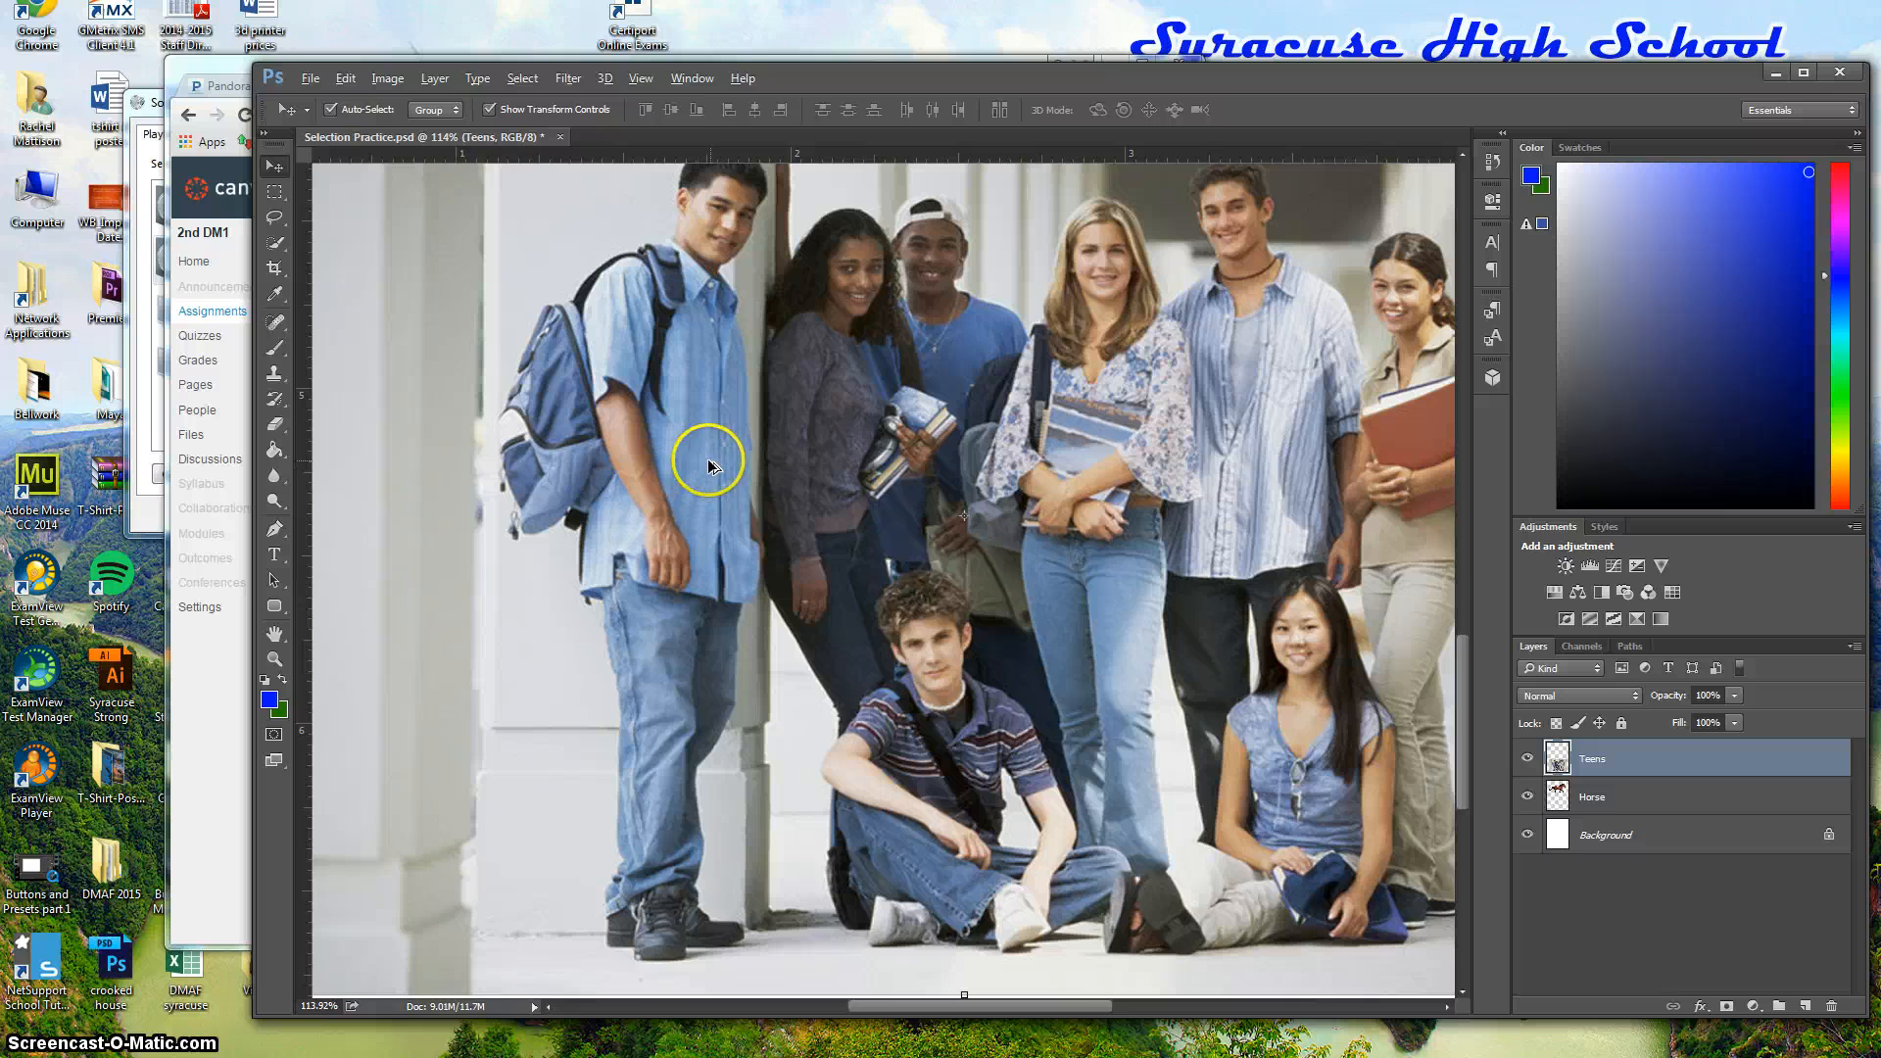
drag(852, 520, 825, 571)
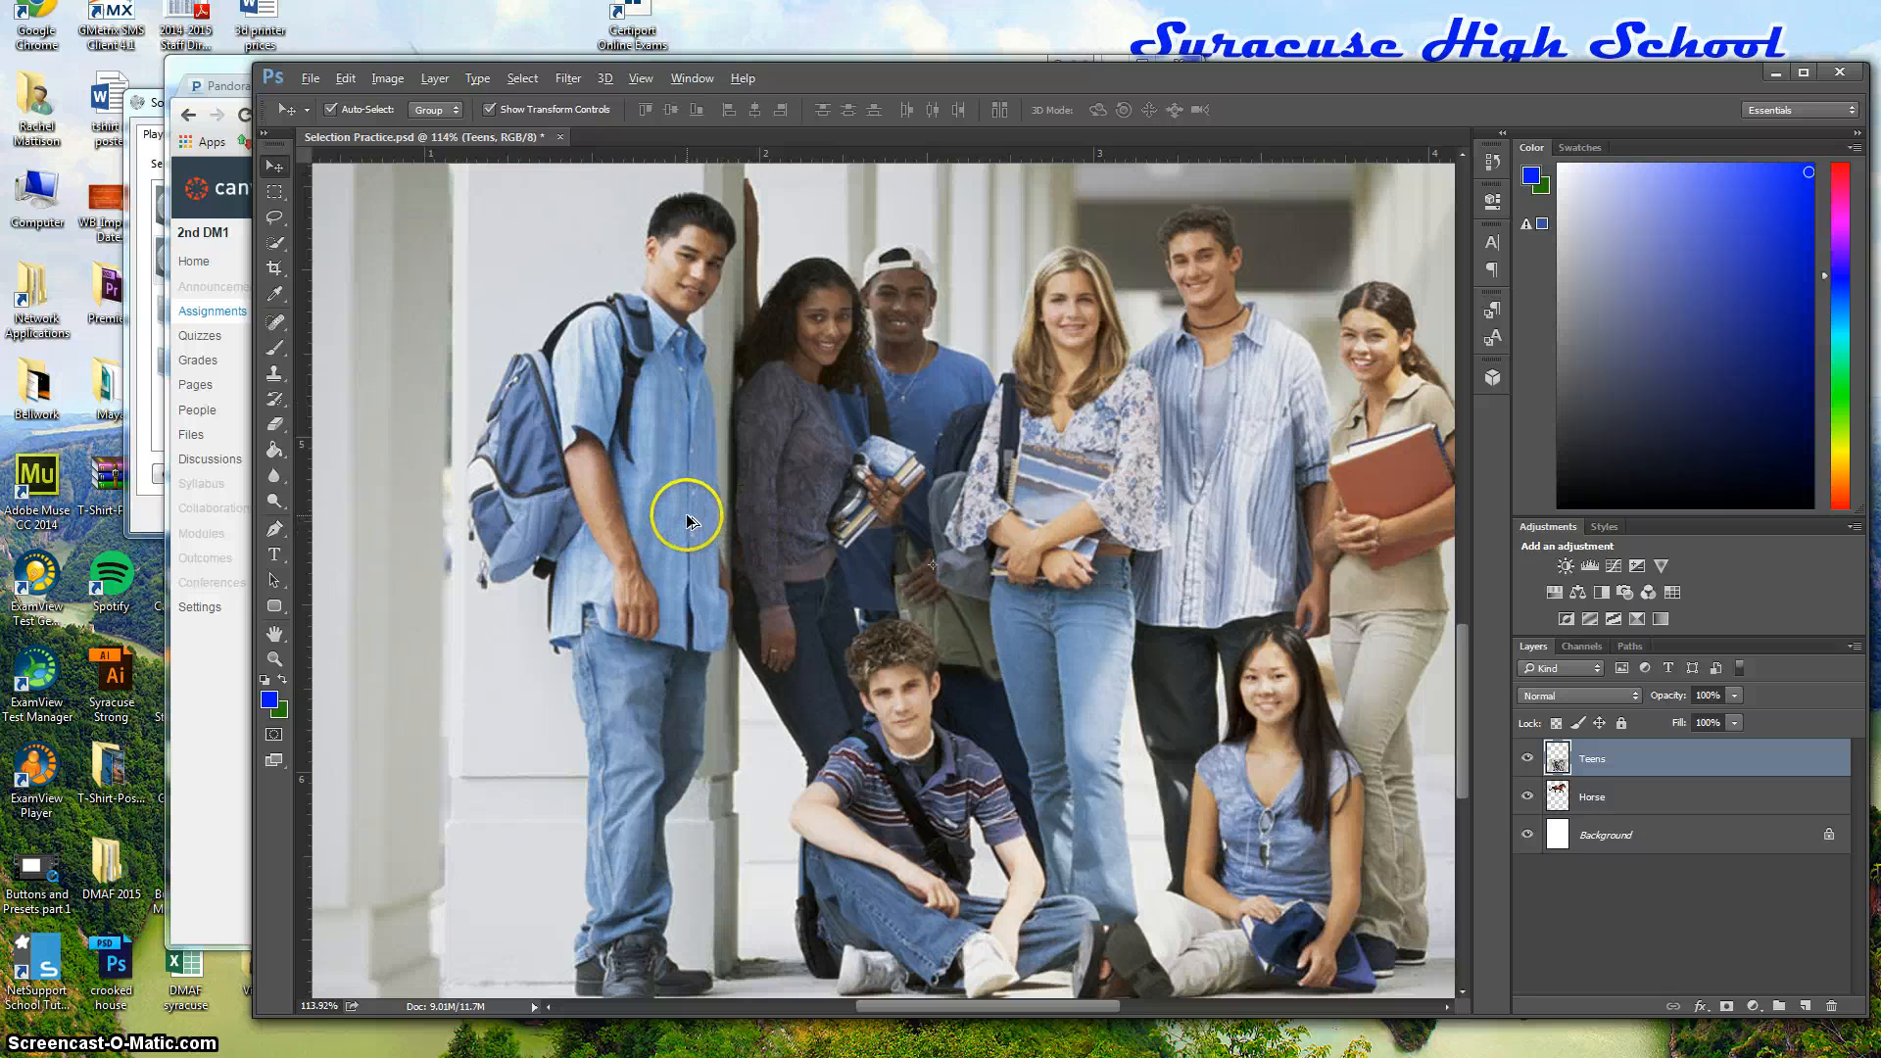
drag(689, 520, 695, 500)
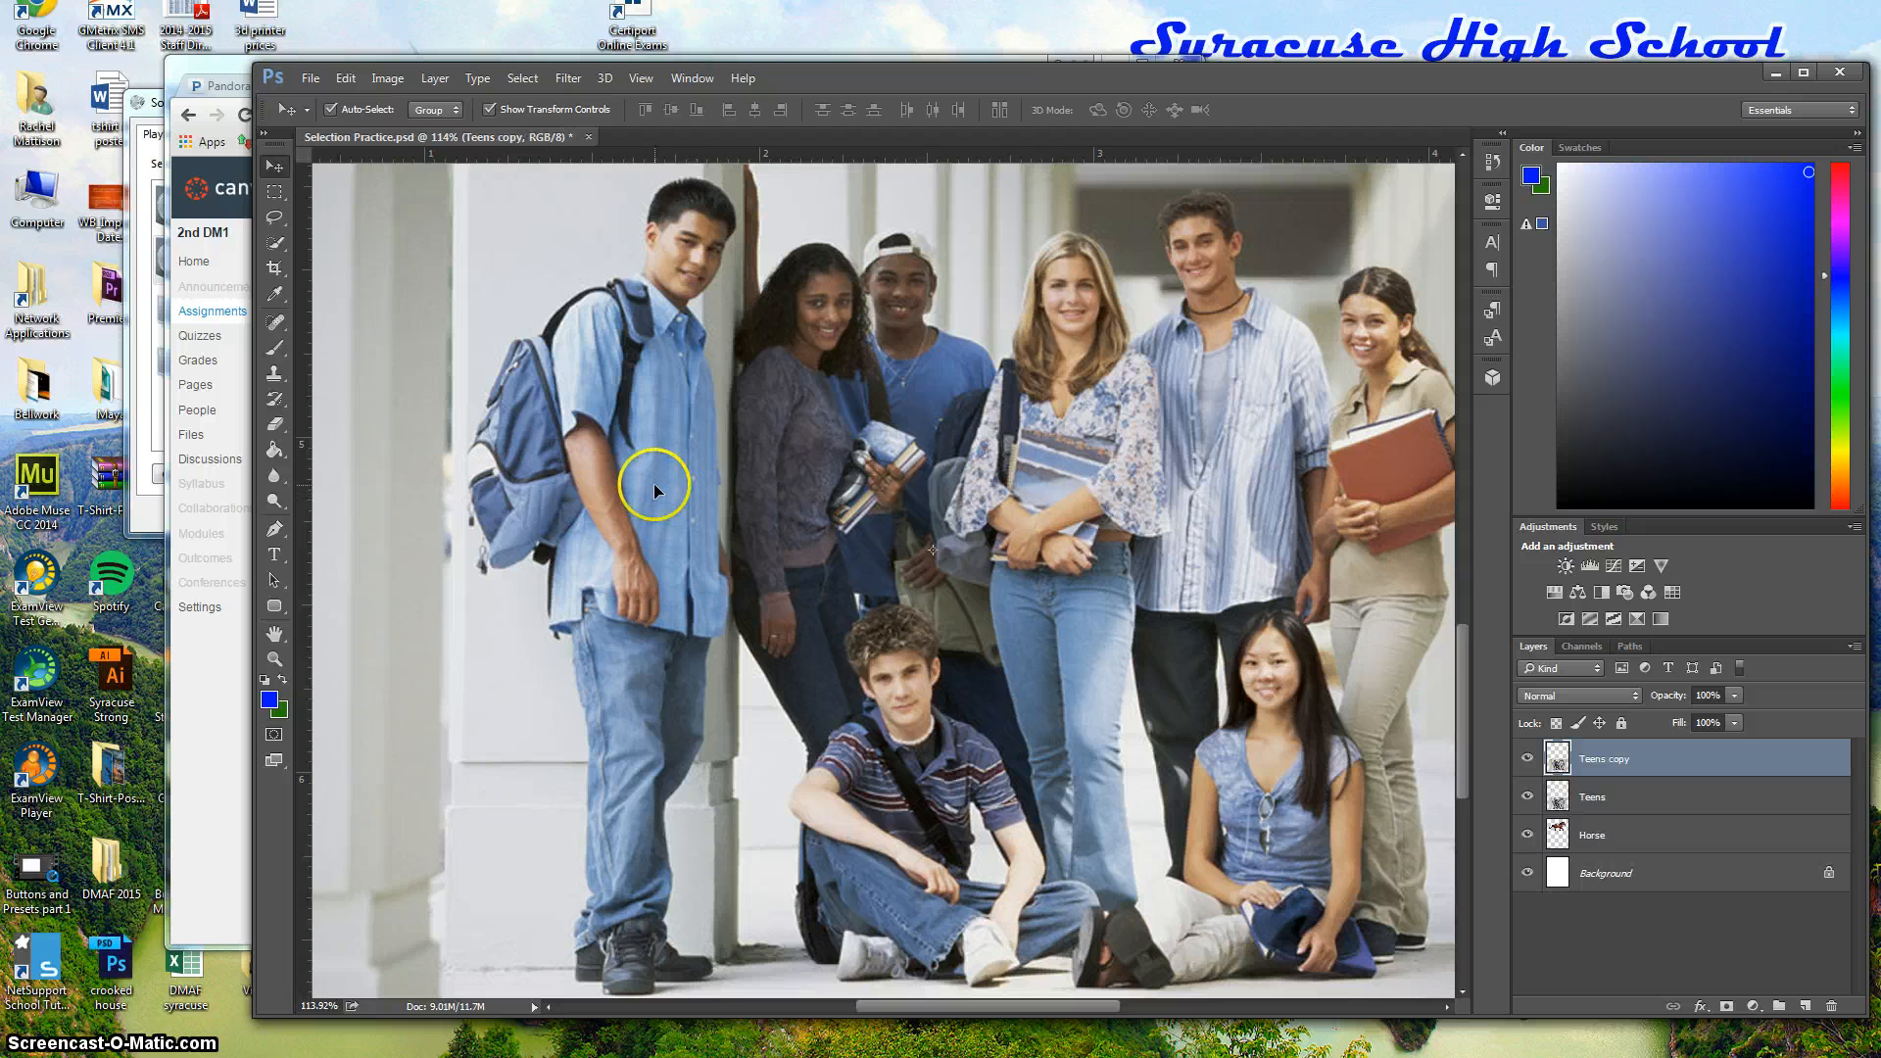
drag(712, 473, 674, 472)
key(ctrl+j)
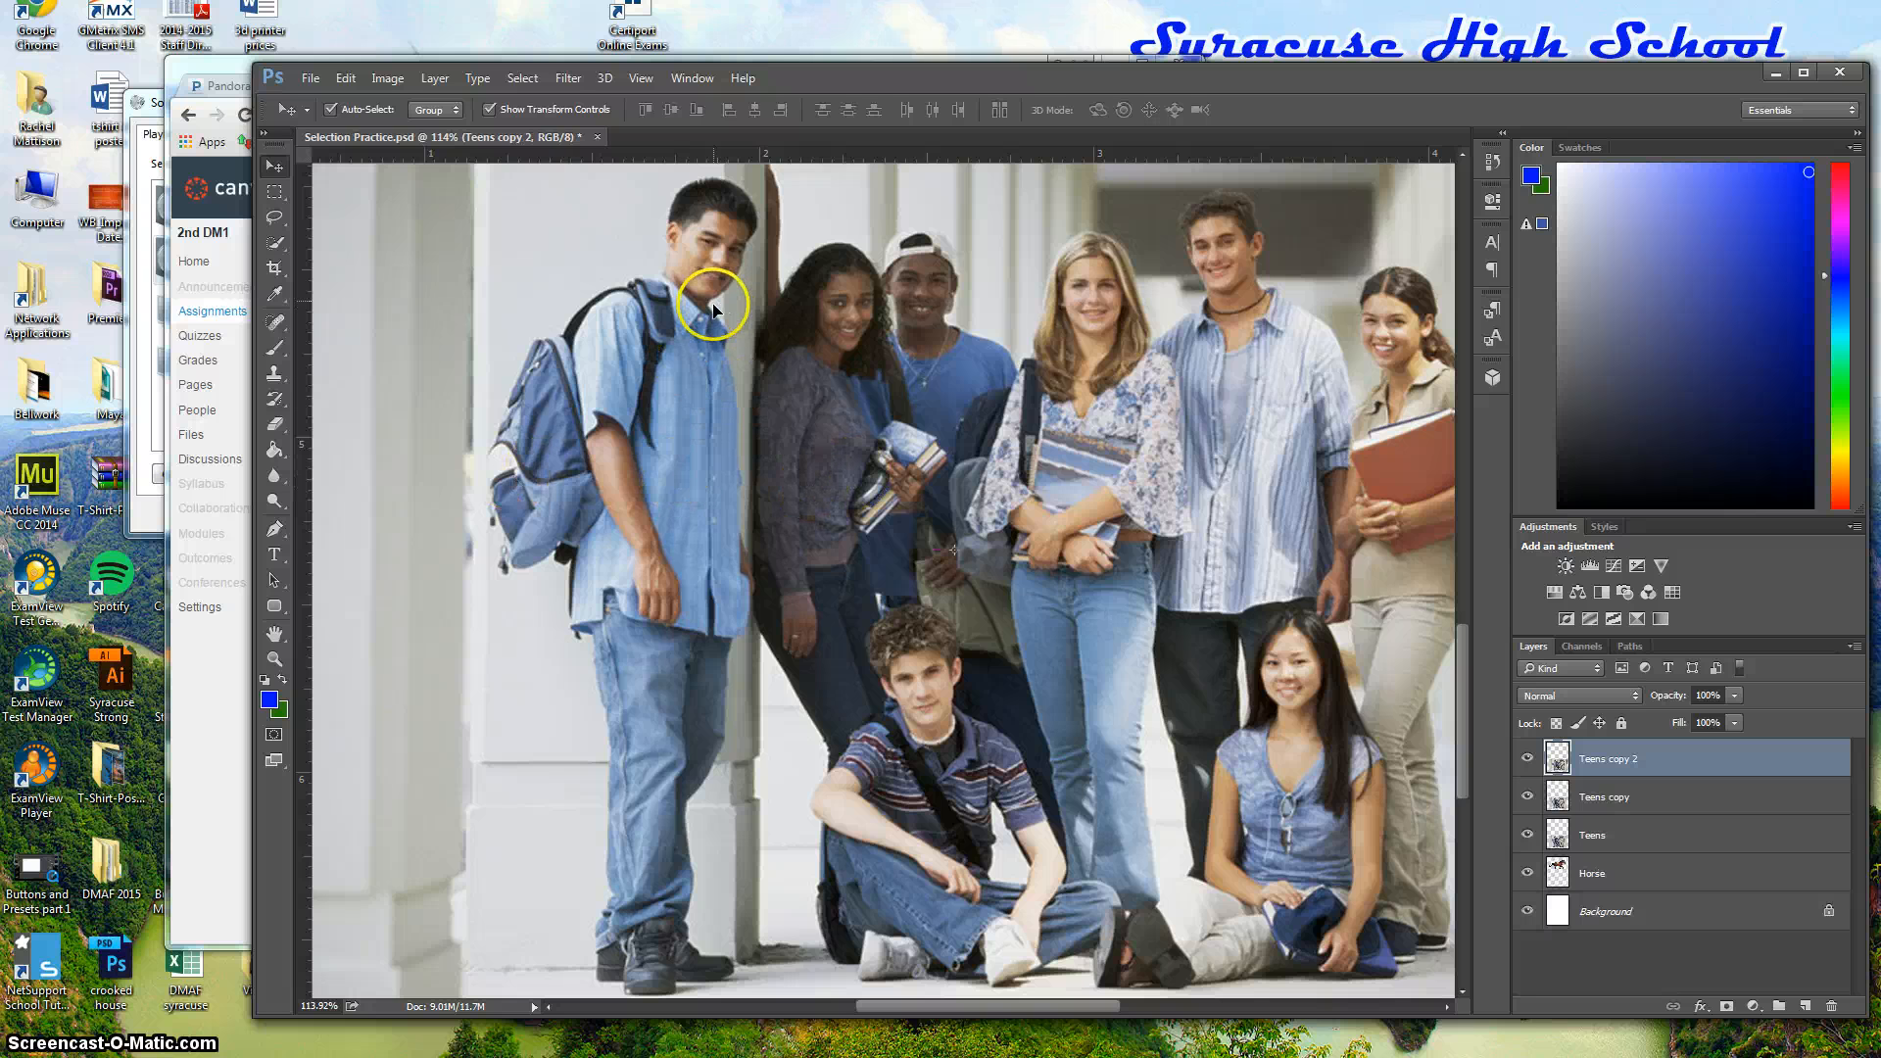
Start a Magnetic Lasso outline at the backpack boy's hair and trace it past his neck to the upper backpack
click(275, 220)
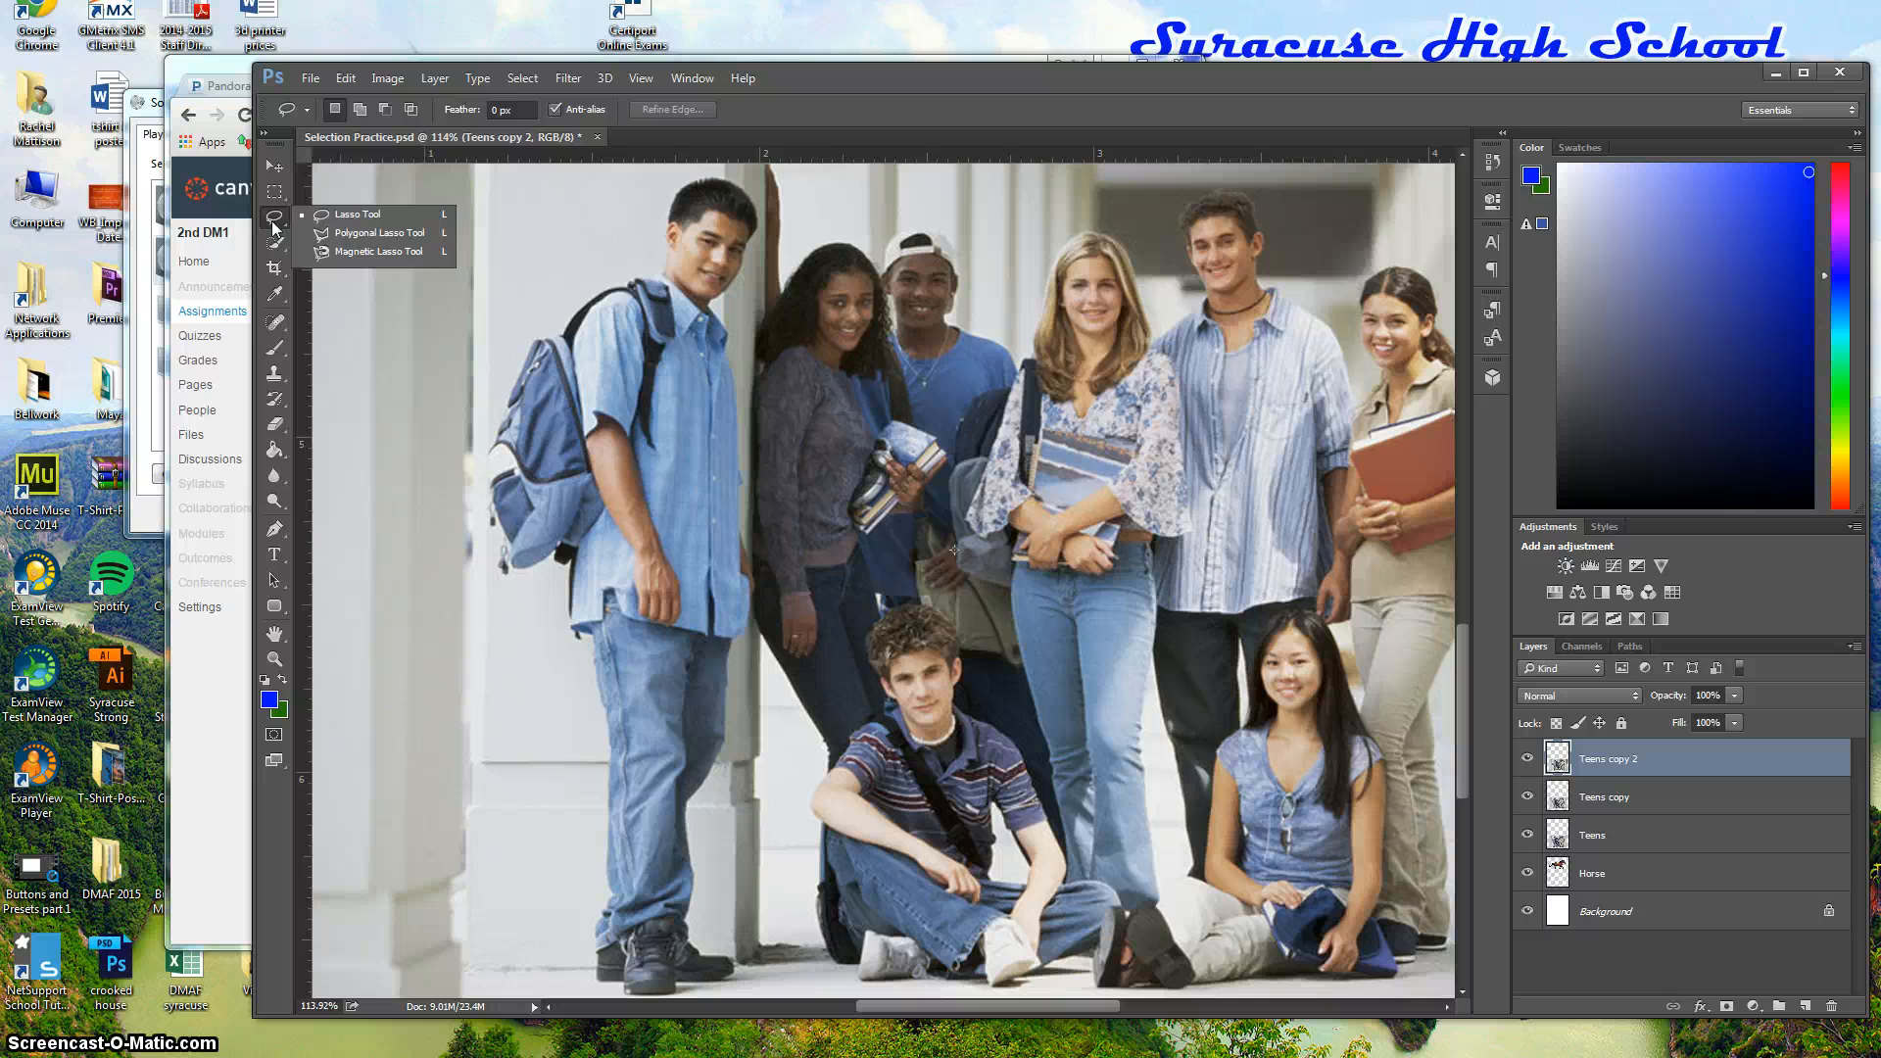
click(378, 252)
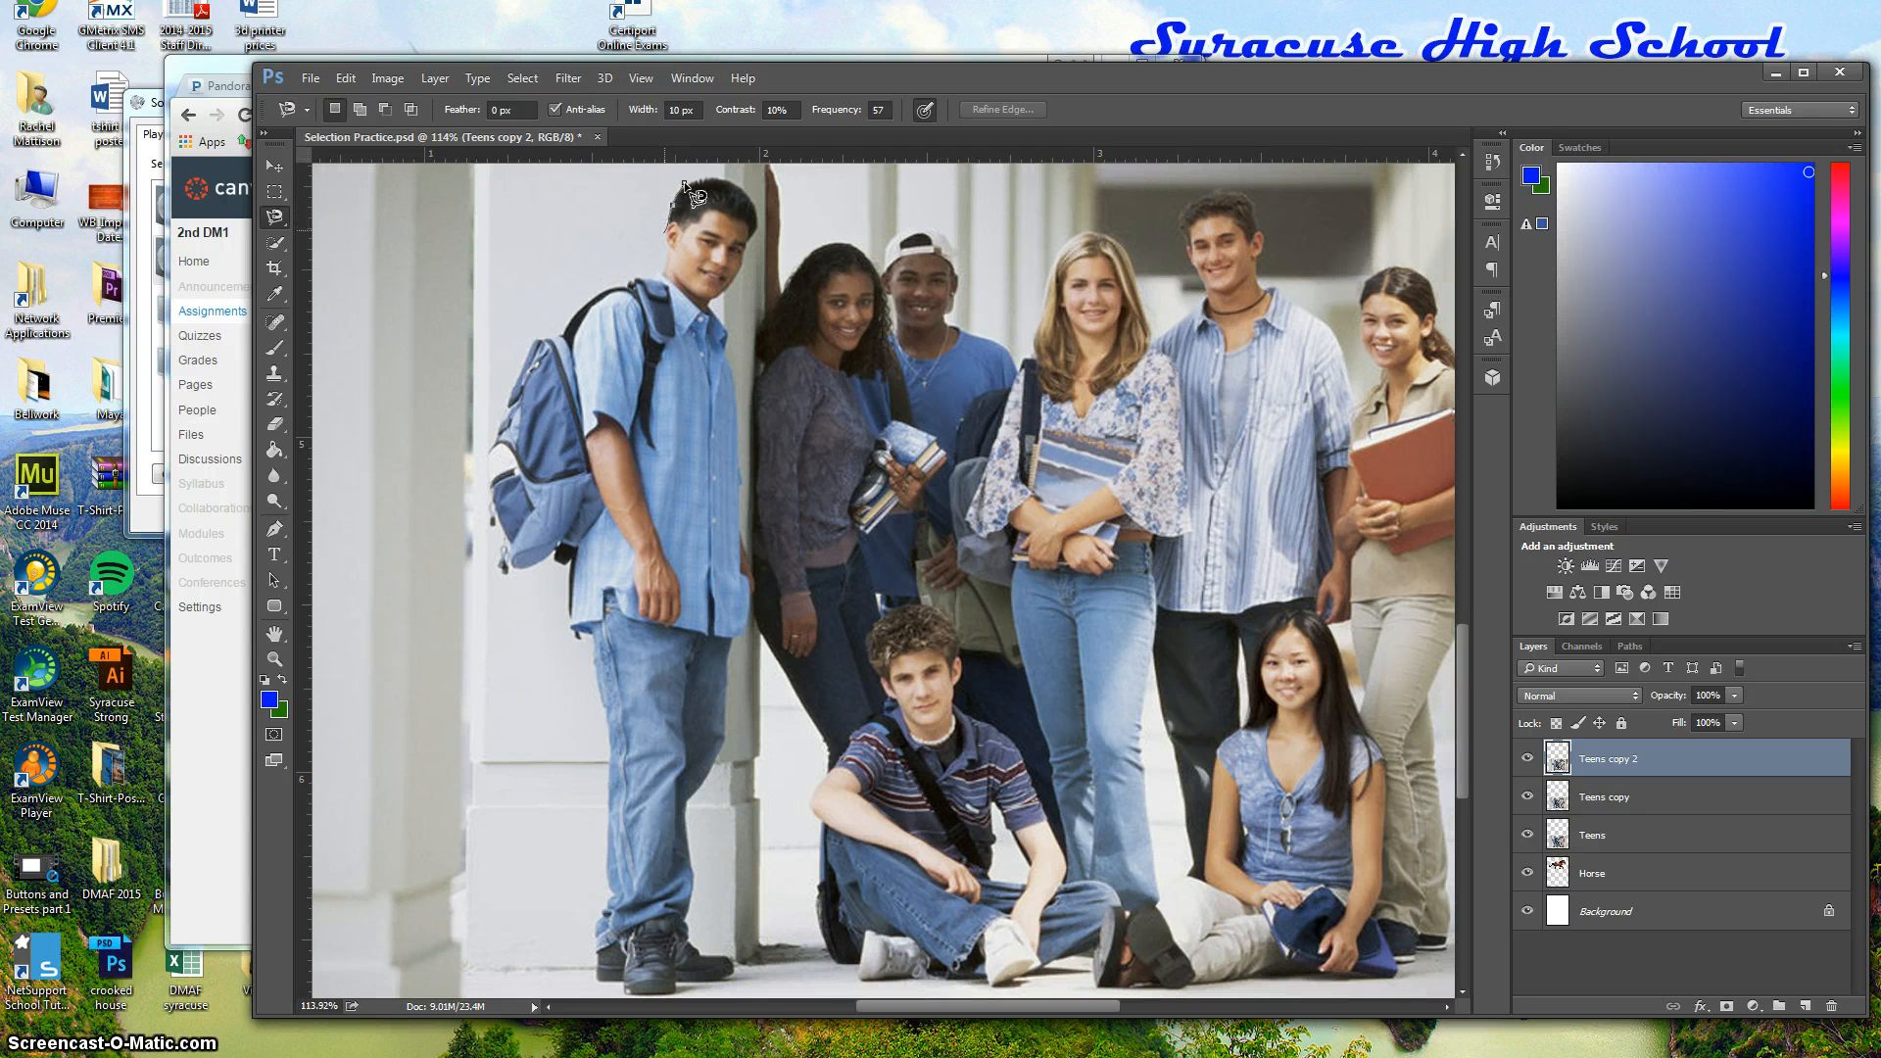
click(684, 182)
click(627, 285)
click(519, 374)
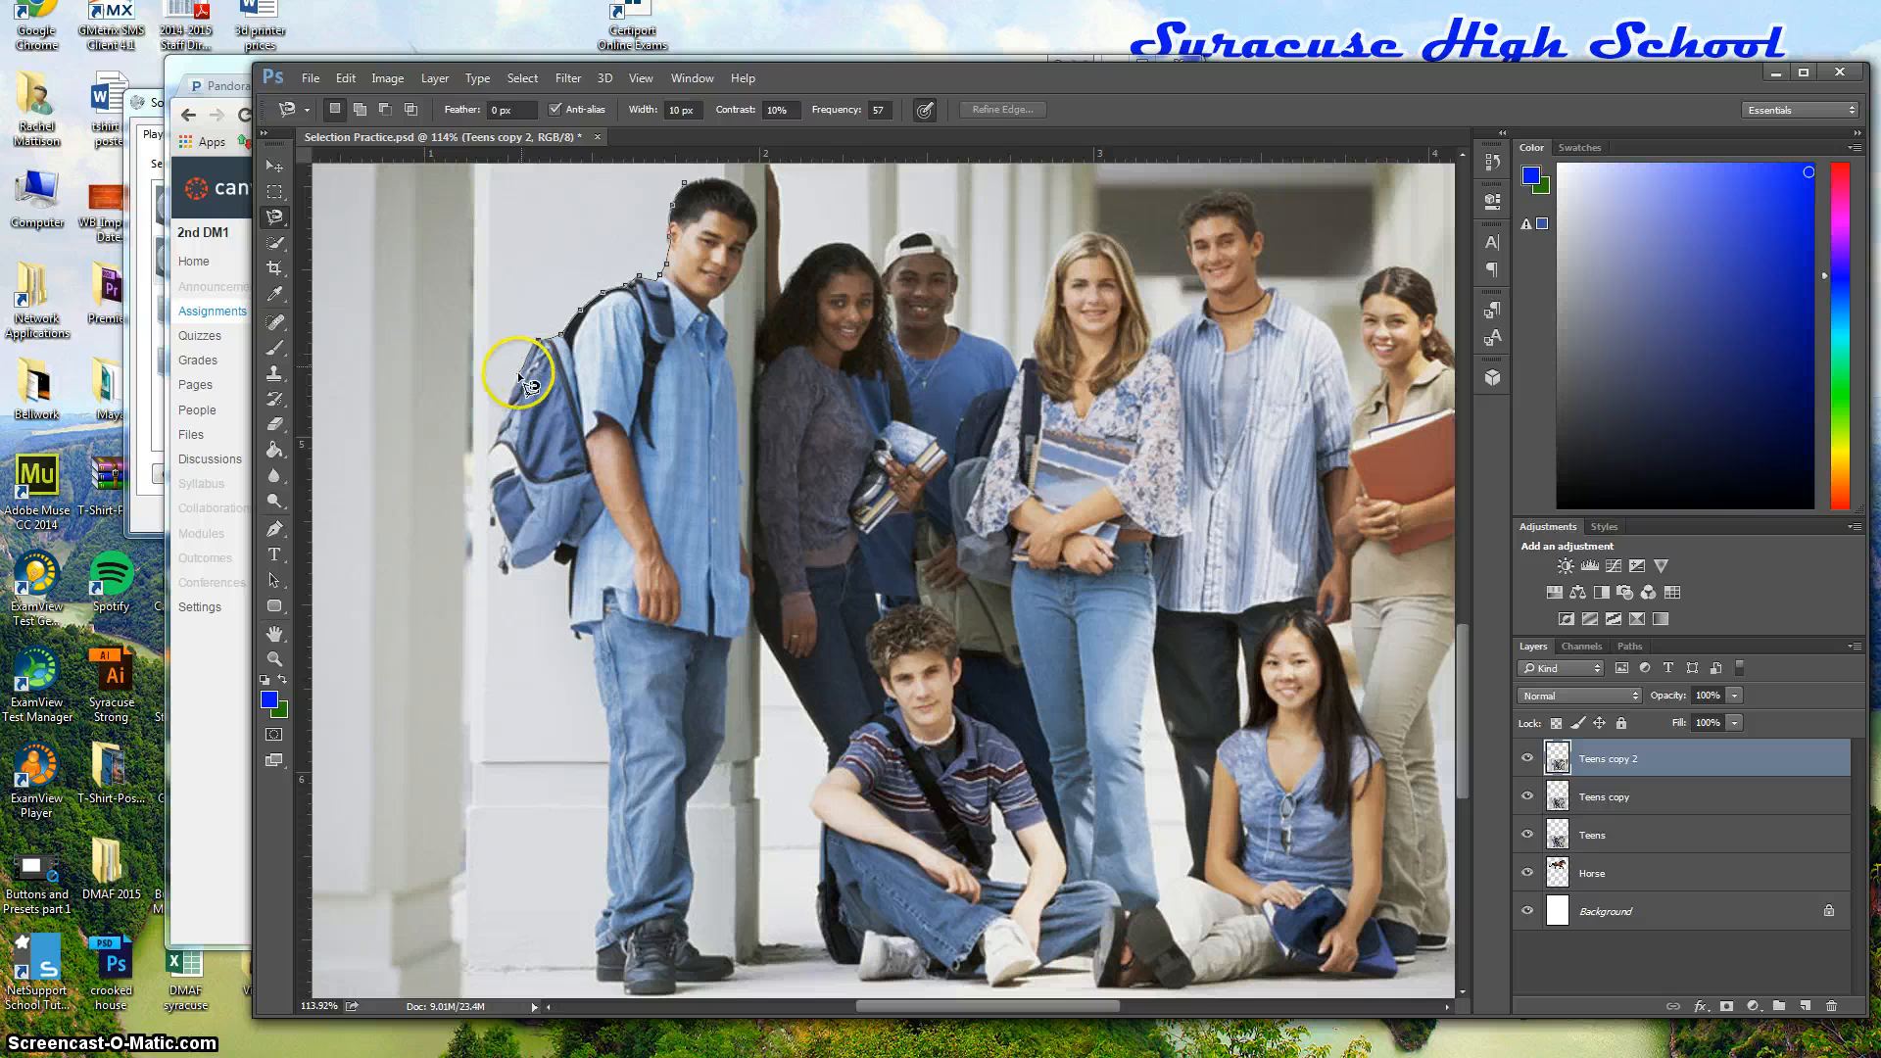
Continue the Magnetic Lasso outline down the backpack's outer edge and along its underside to the boy's shirt
click(496, 437)
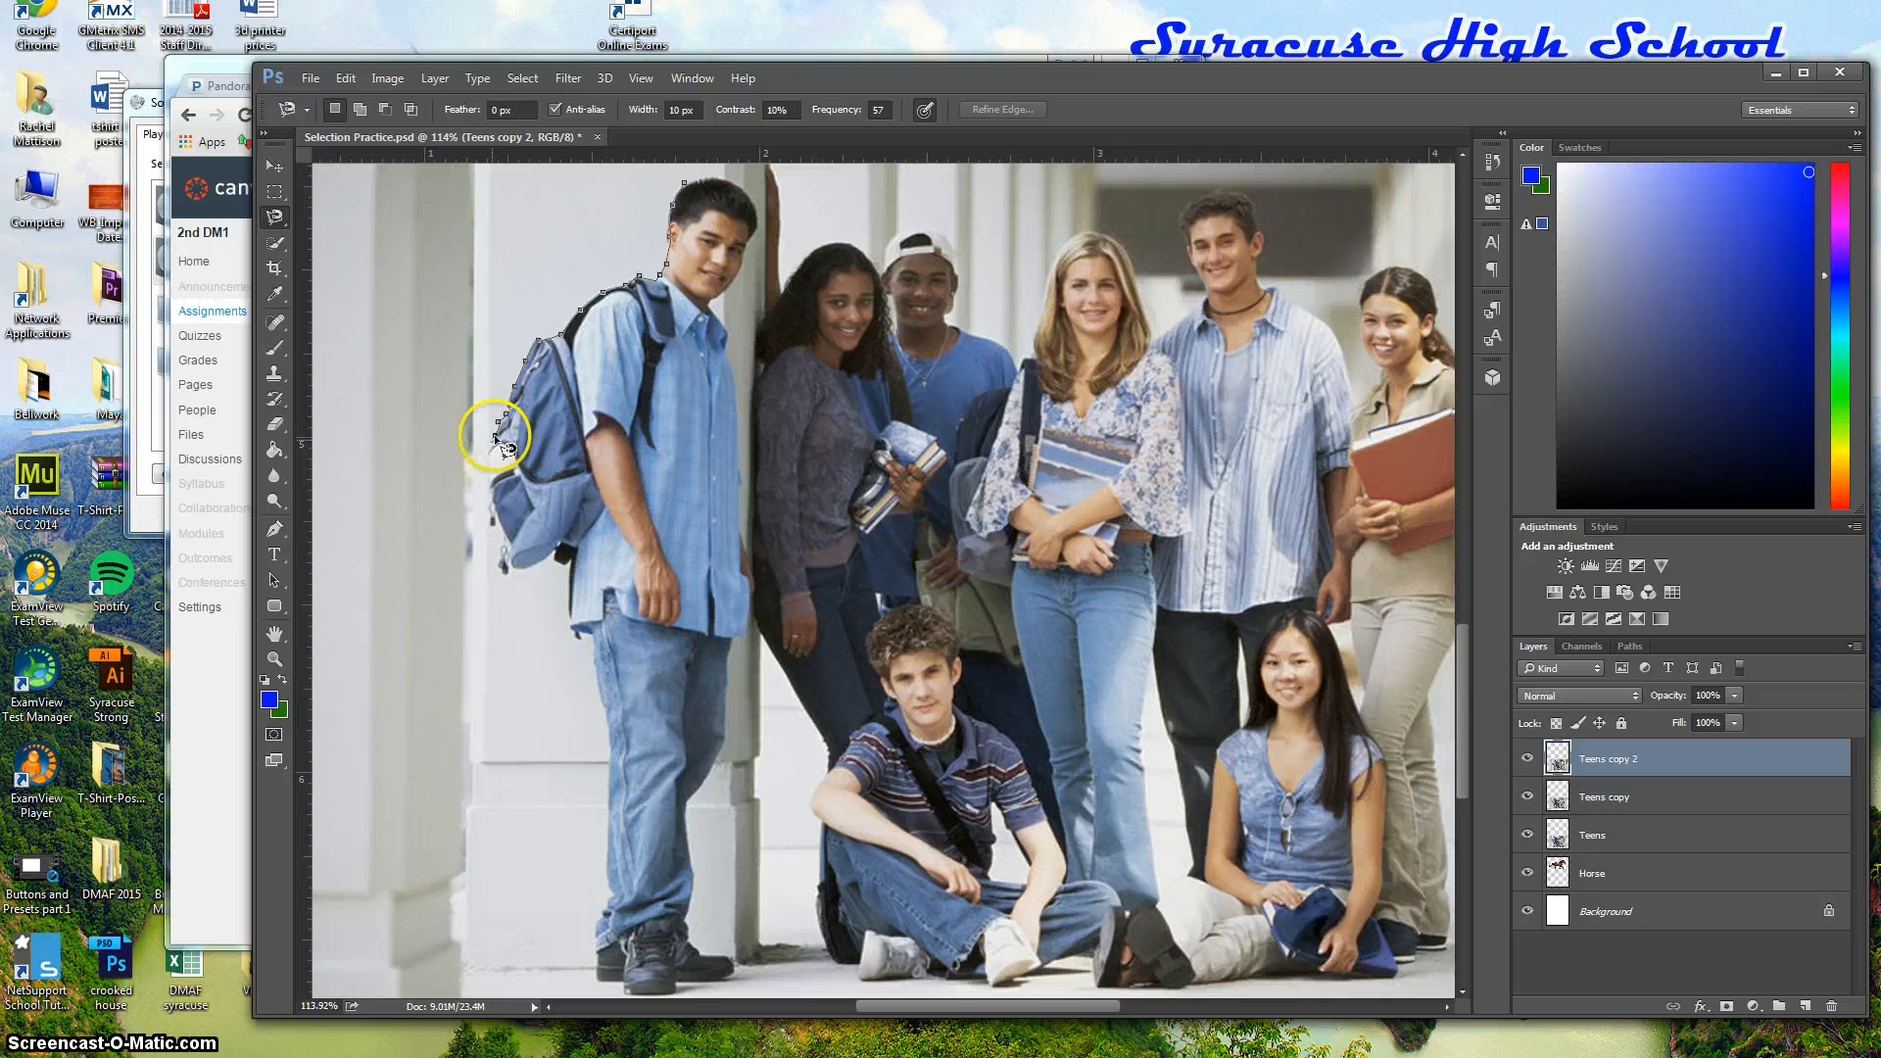
click(491, 447)
click(489, 486)
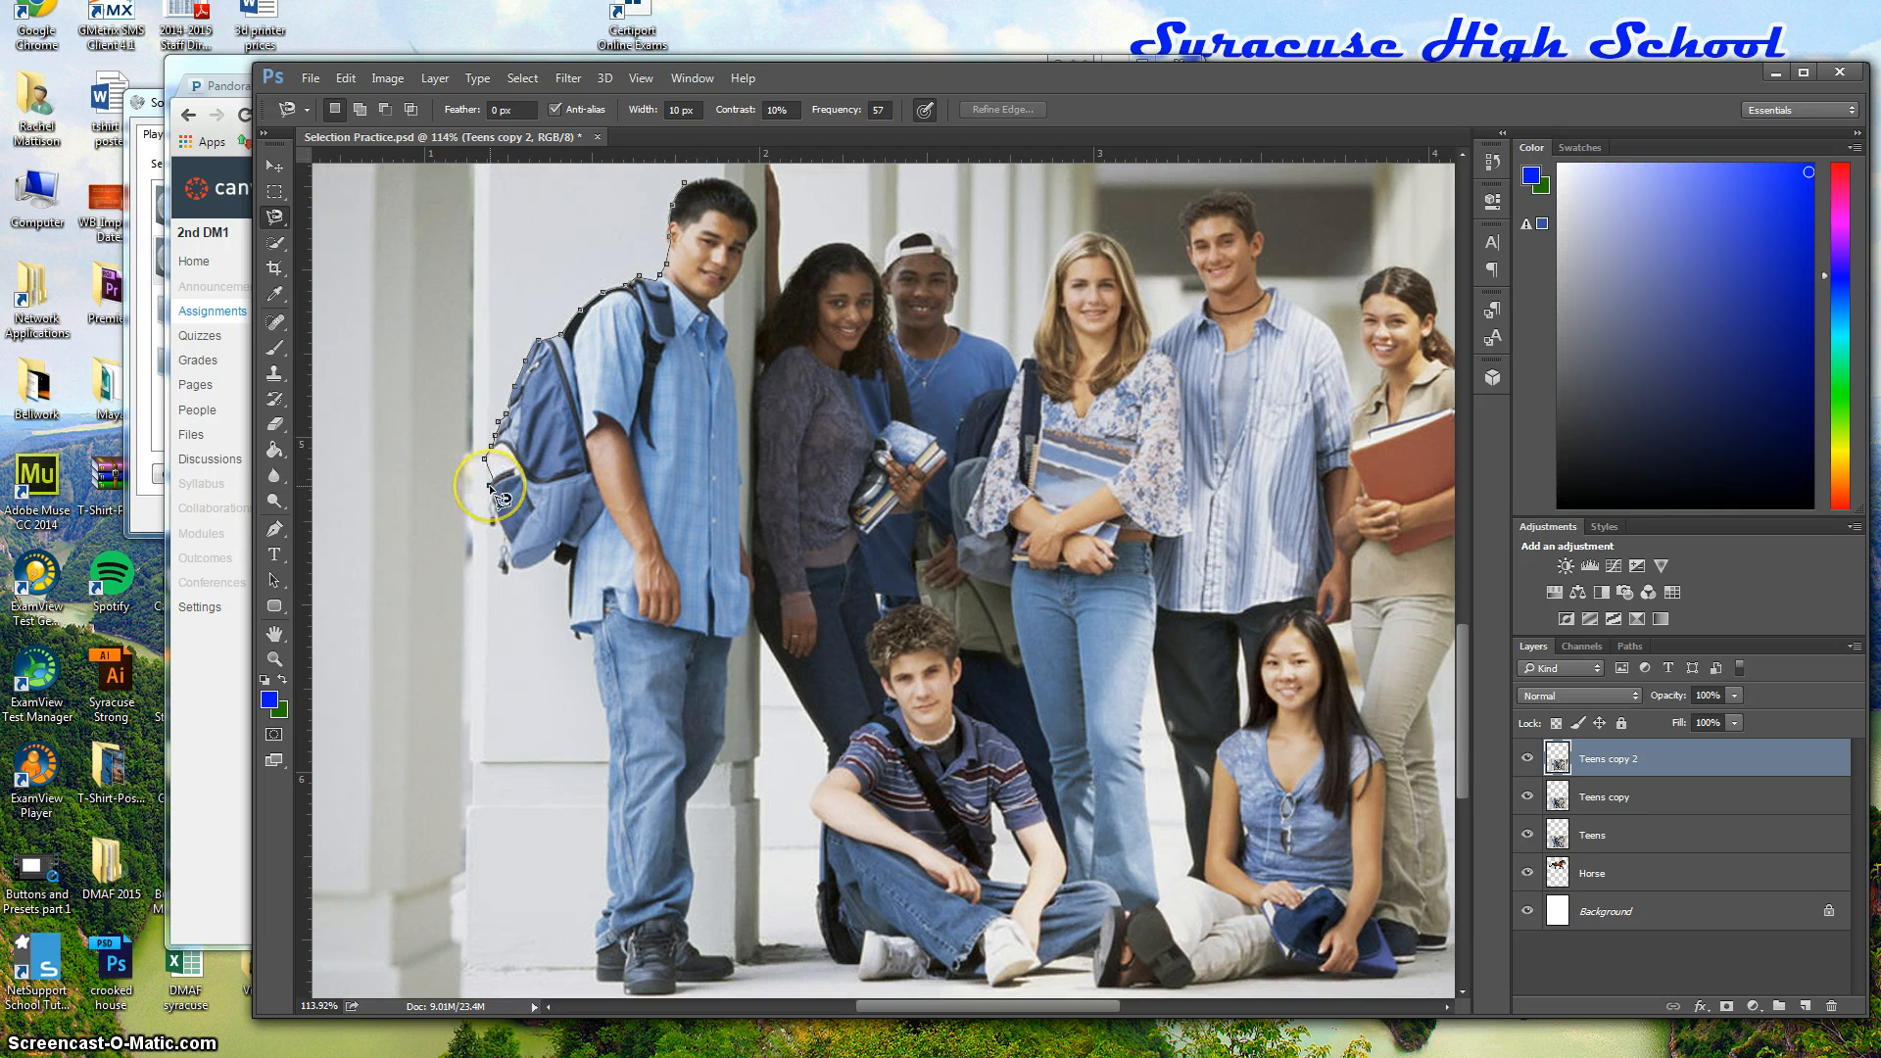
click(492, 505)
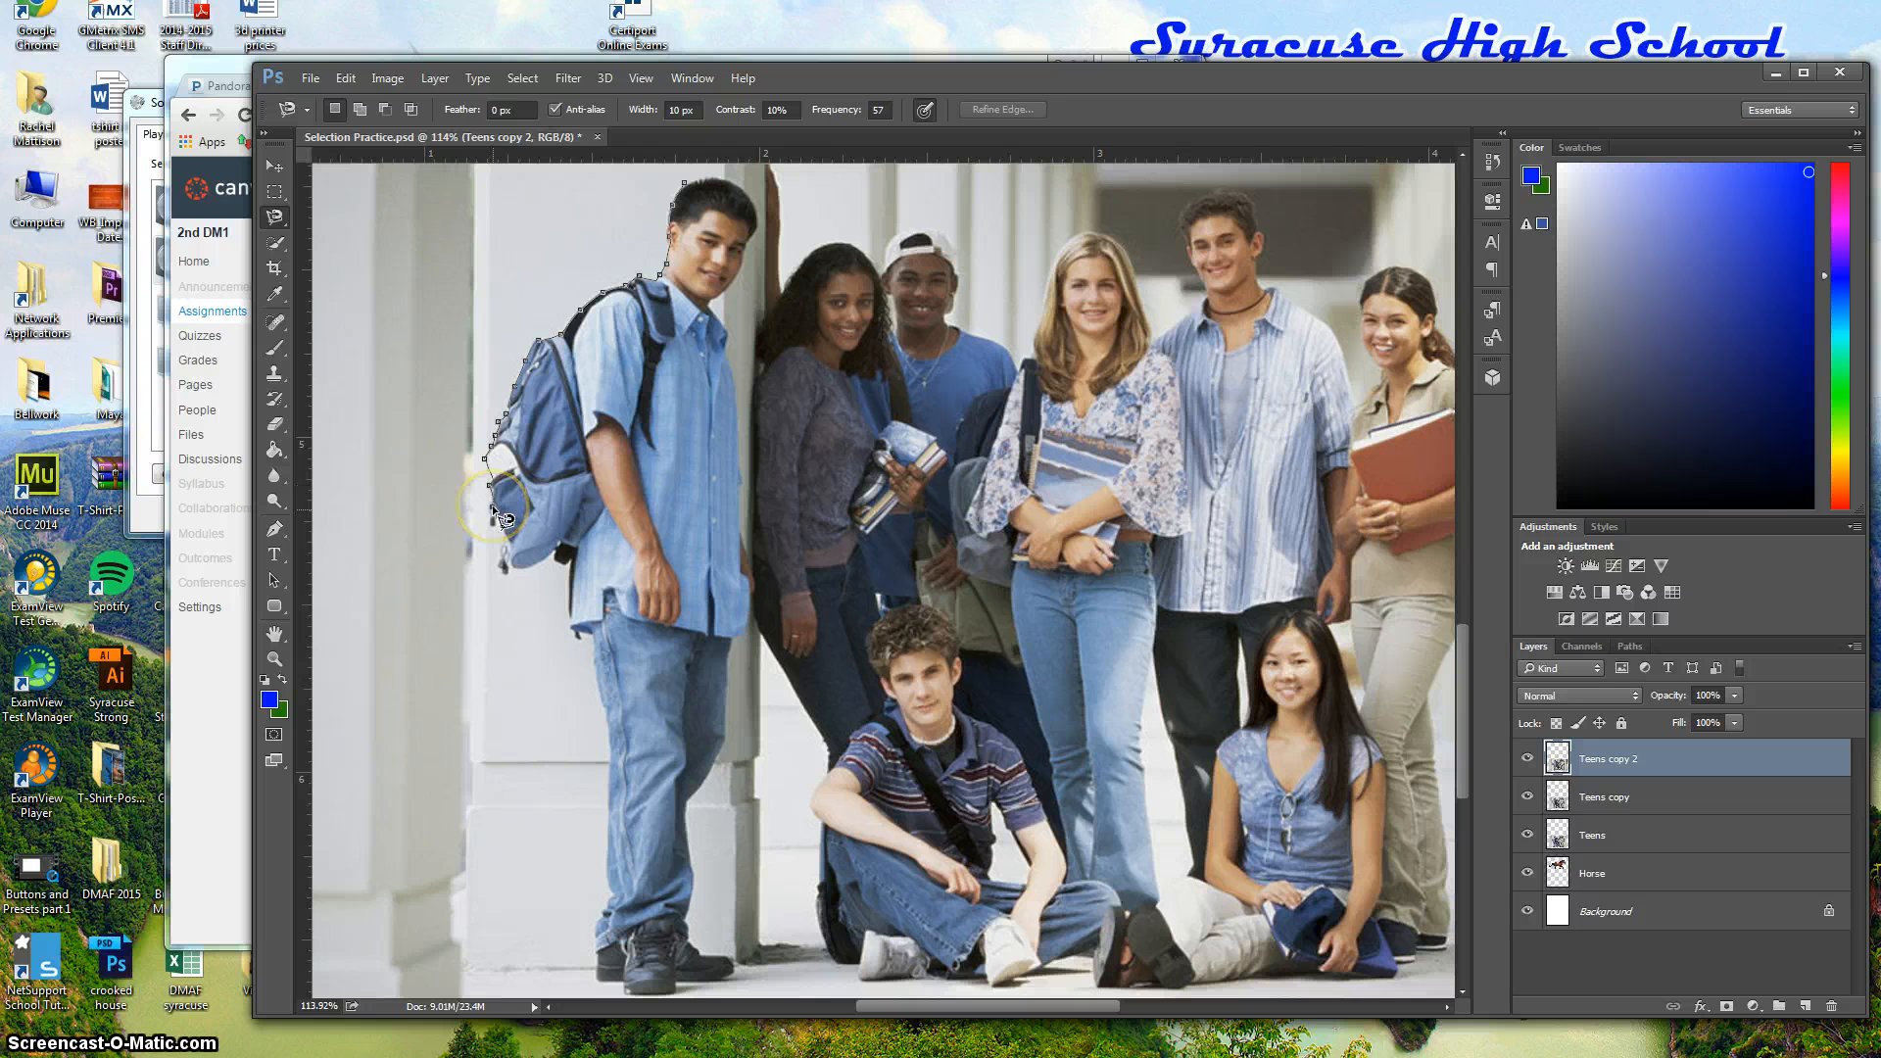
click(509, 544)
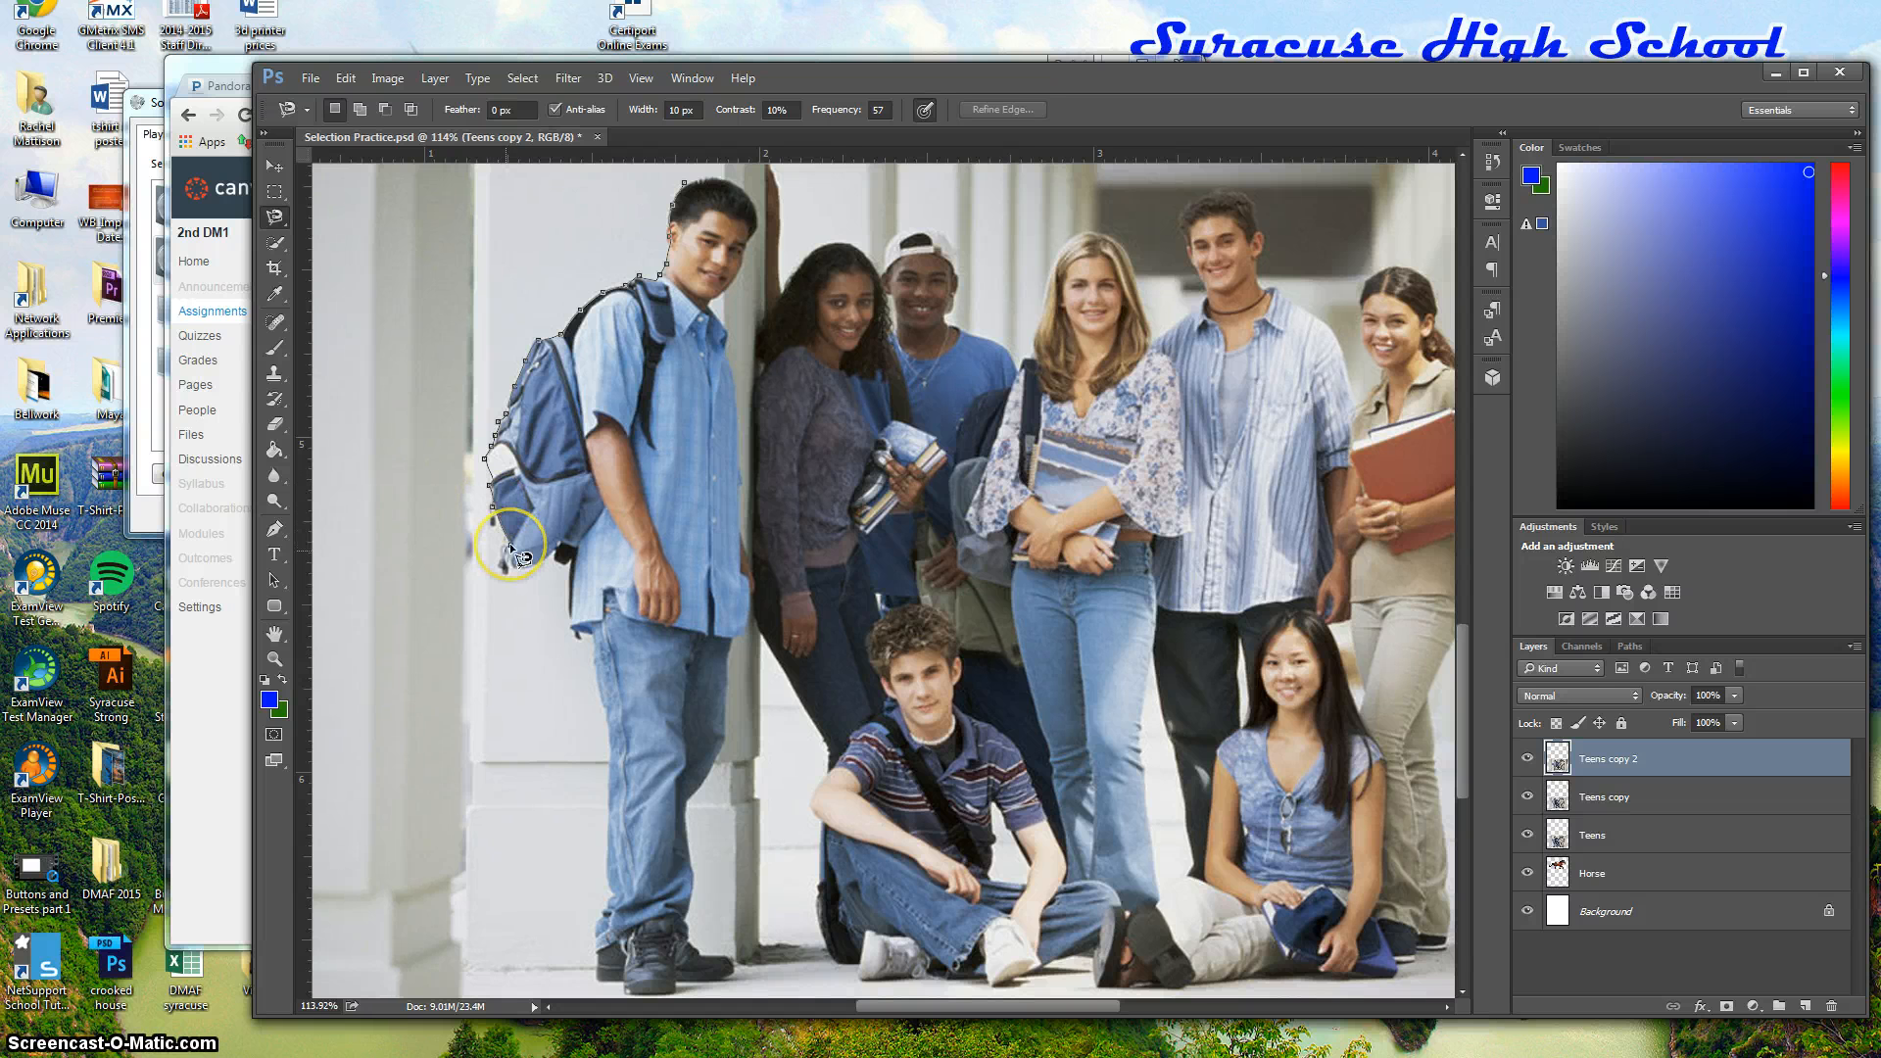
click(499, 559)
click(556, 554)
Trace the outline down the outer side of the boy's jeans and around the soles of both shoes
click(589, 662)
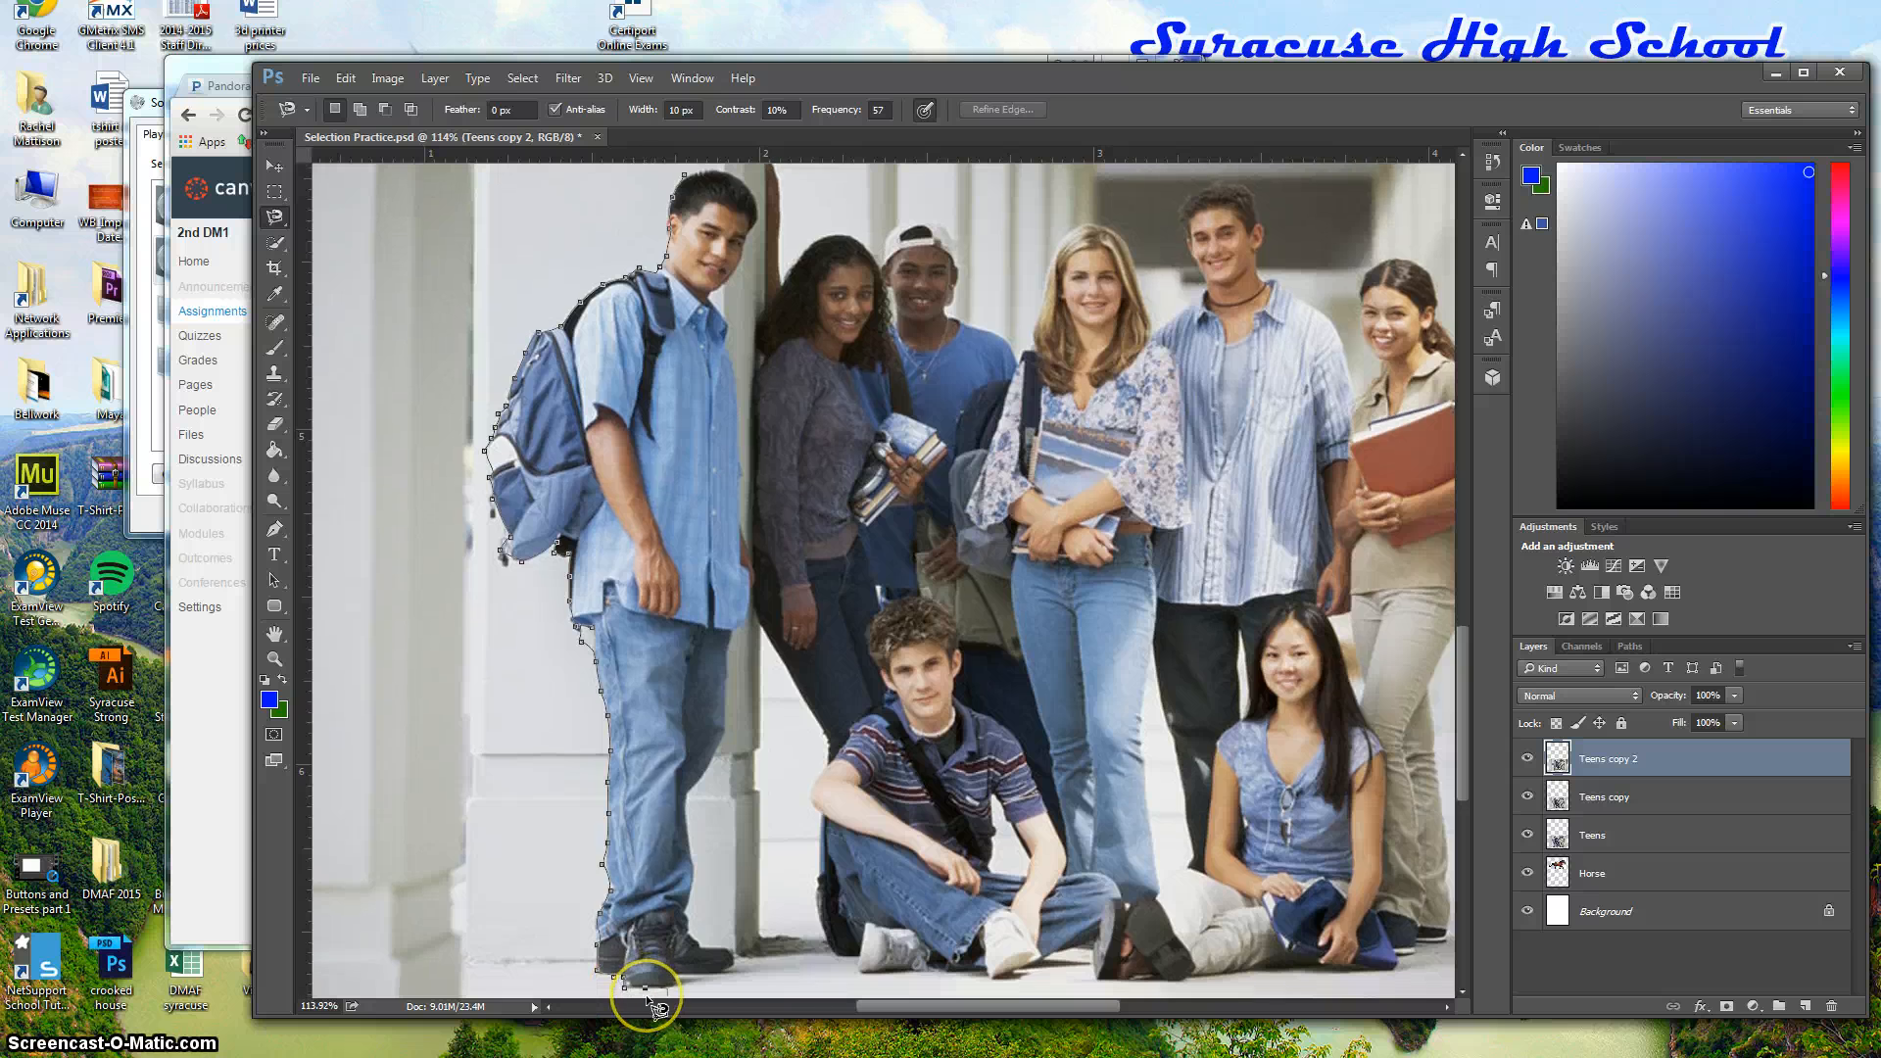
click(677, 979)
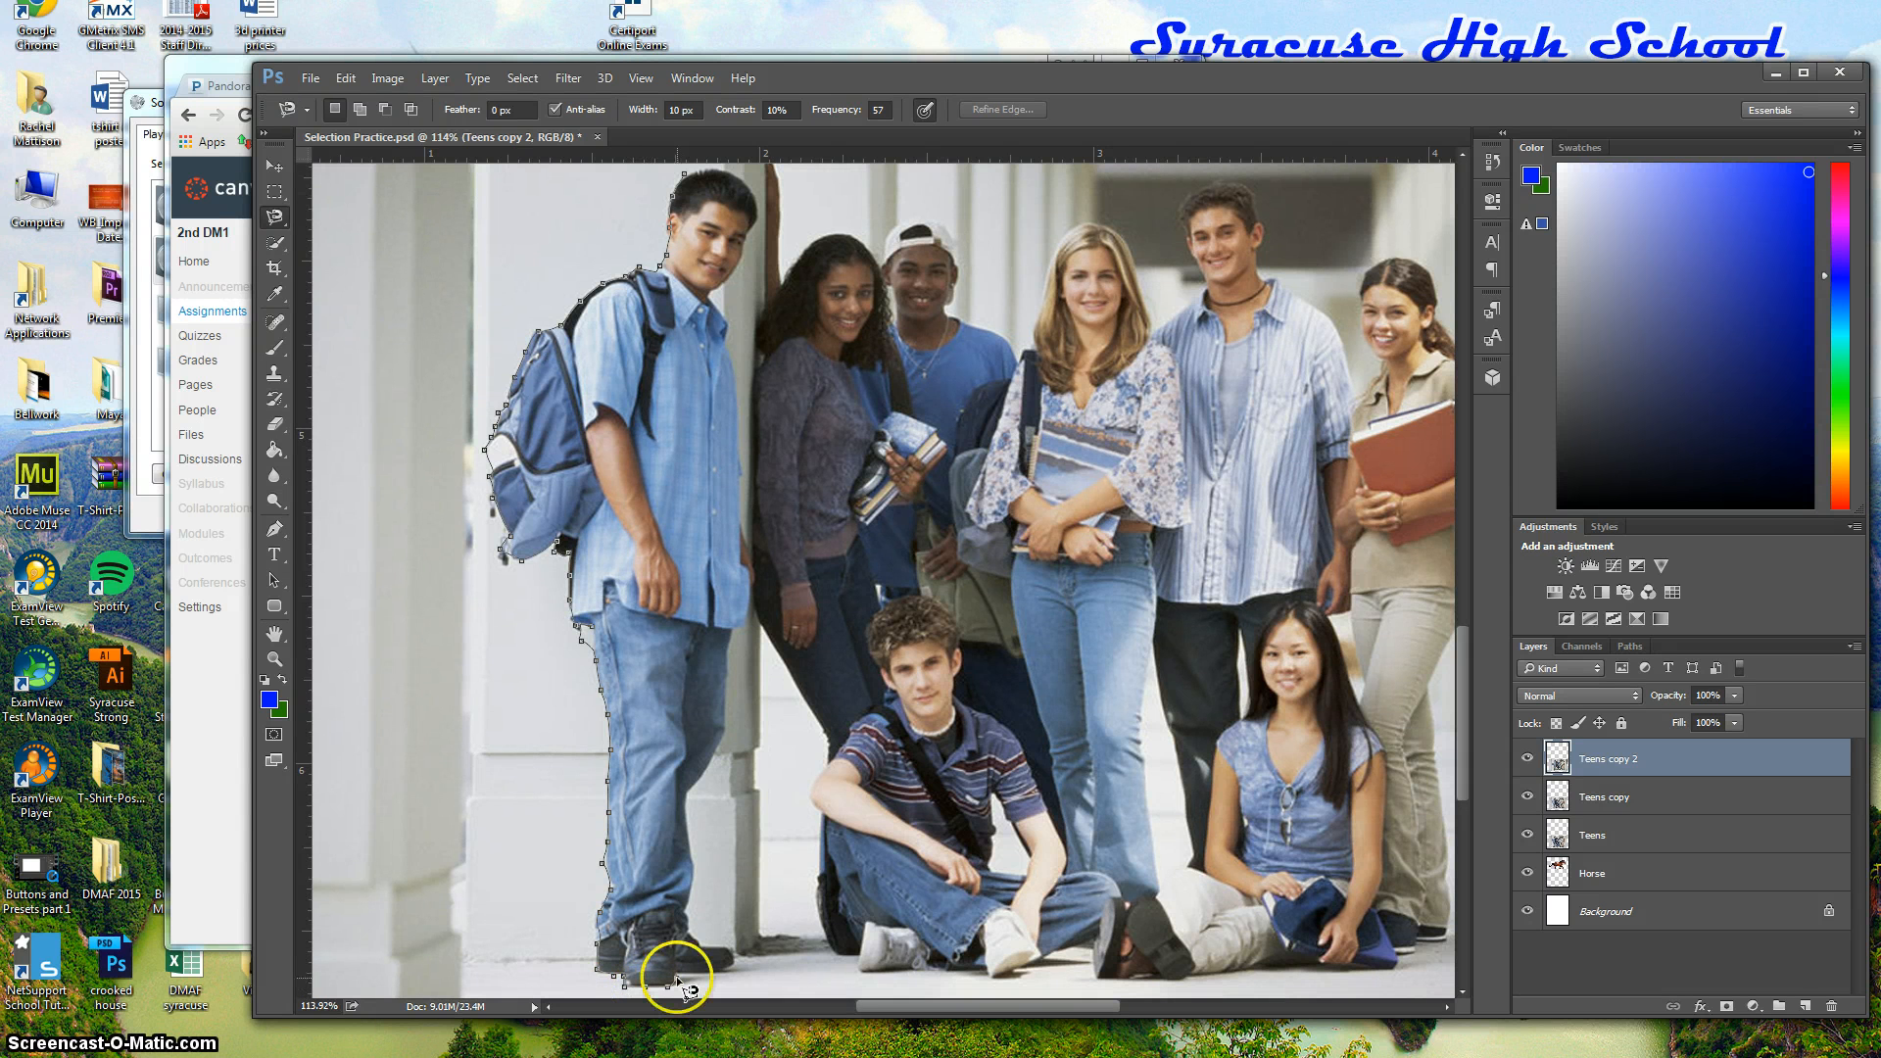
click(718, 946)
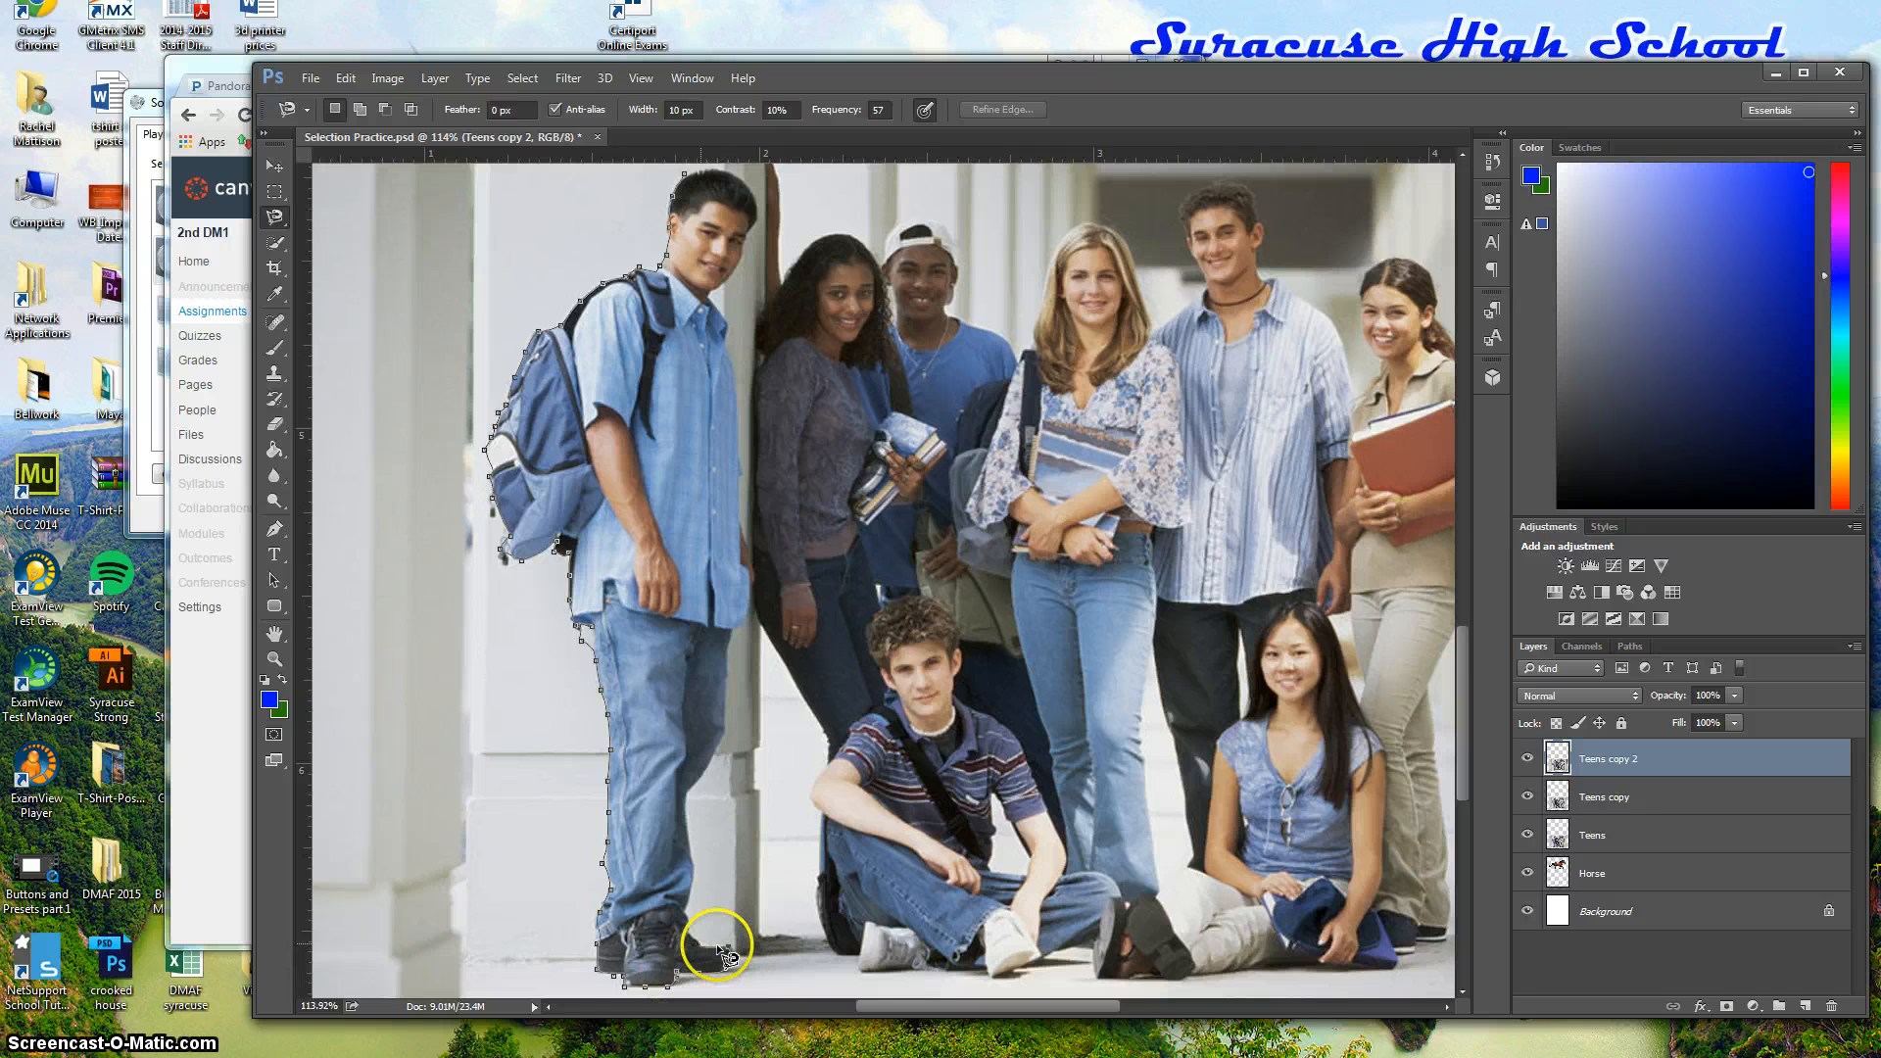
click(697, 945)
Trace up the boy's inner leg, shirt front and head, and close the outline at its starting point in his hair
click(749, 586)
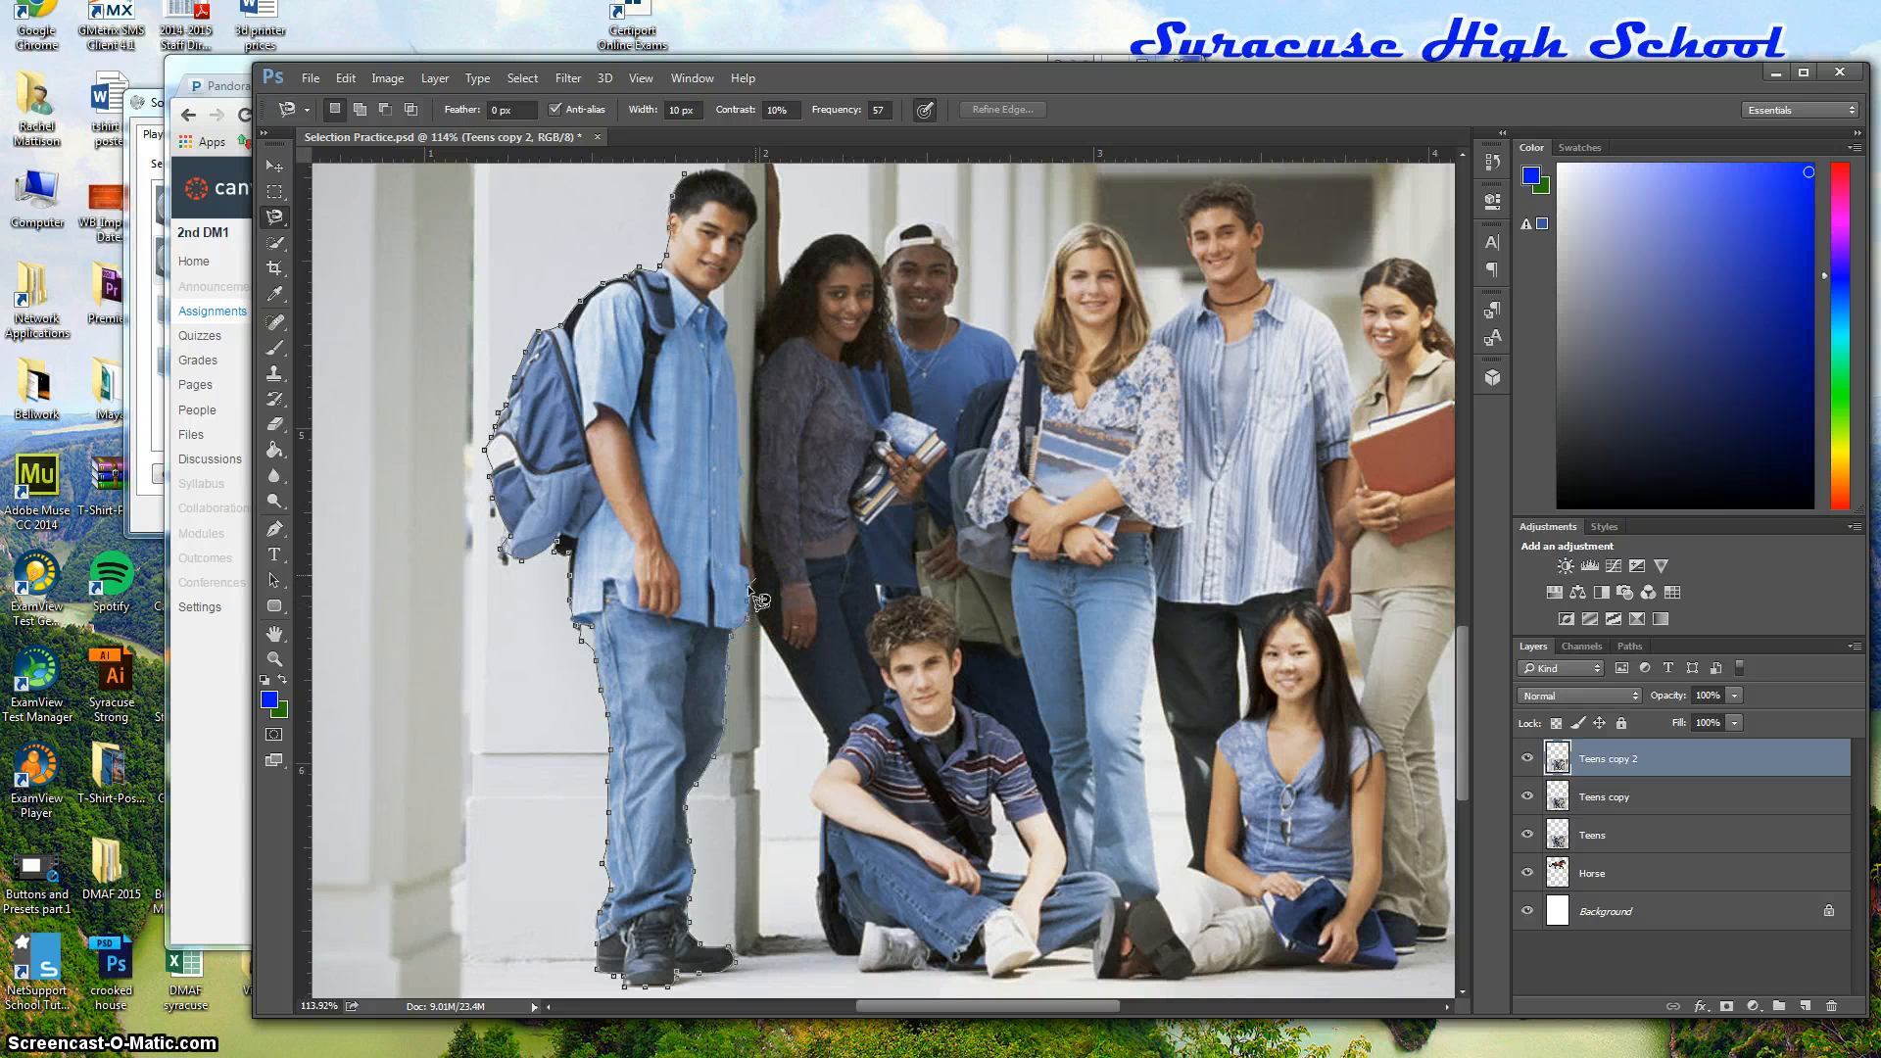
click(753, 579)
click(753, 568)
click(739, 532)
click(740, 517)
click(735, 387)
click(723, 340)
click(709, 171)
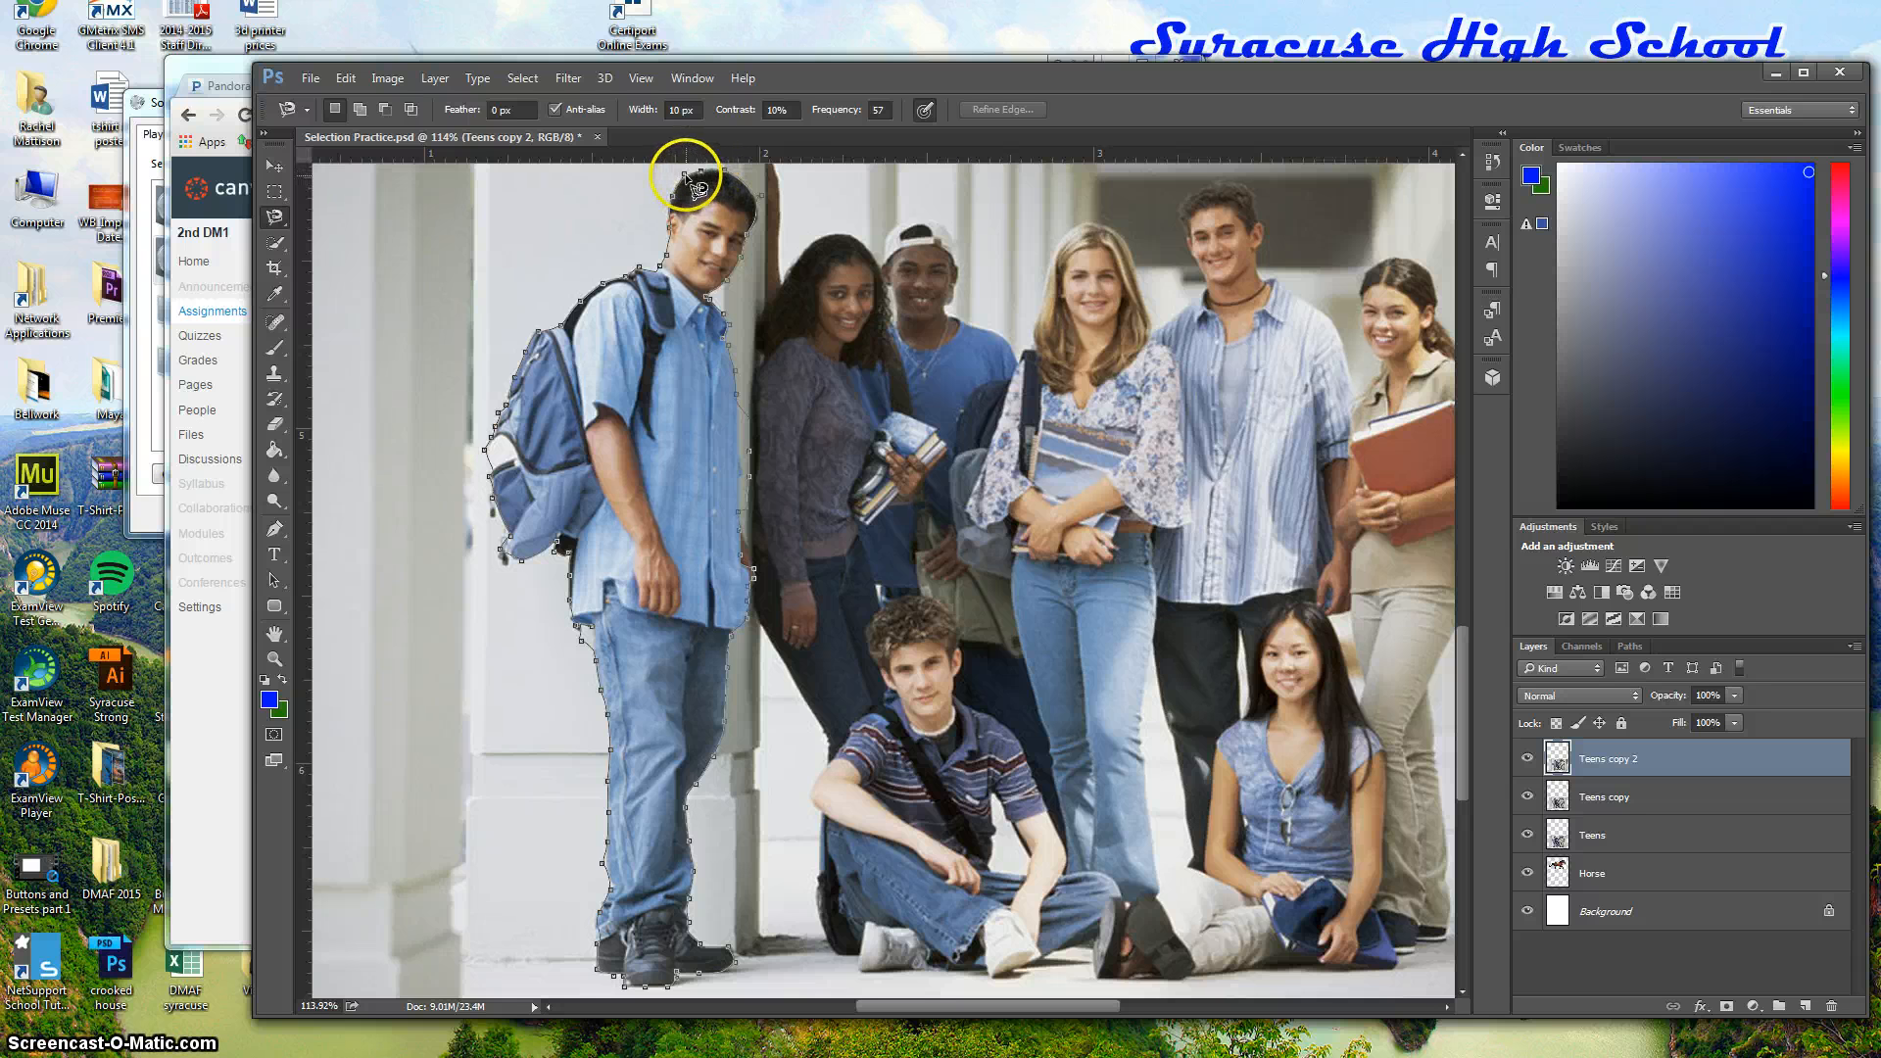
click(694, 183)
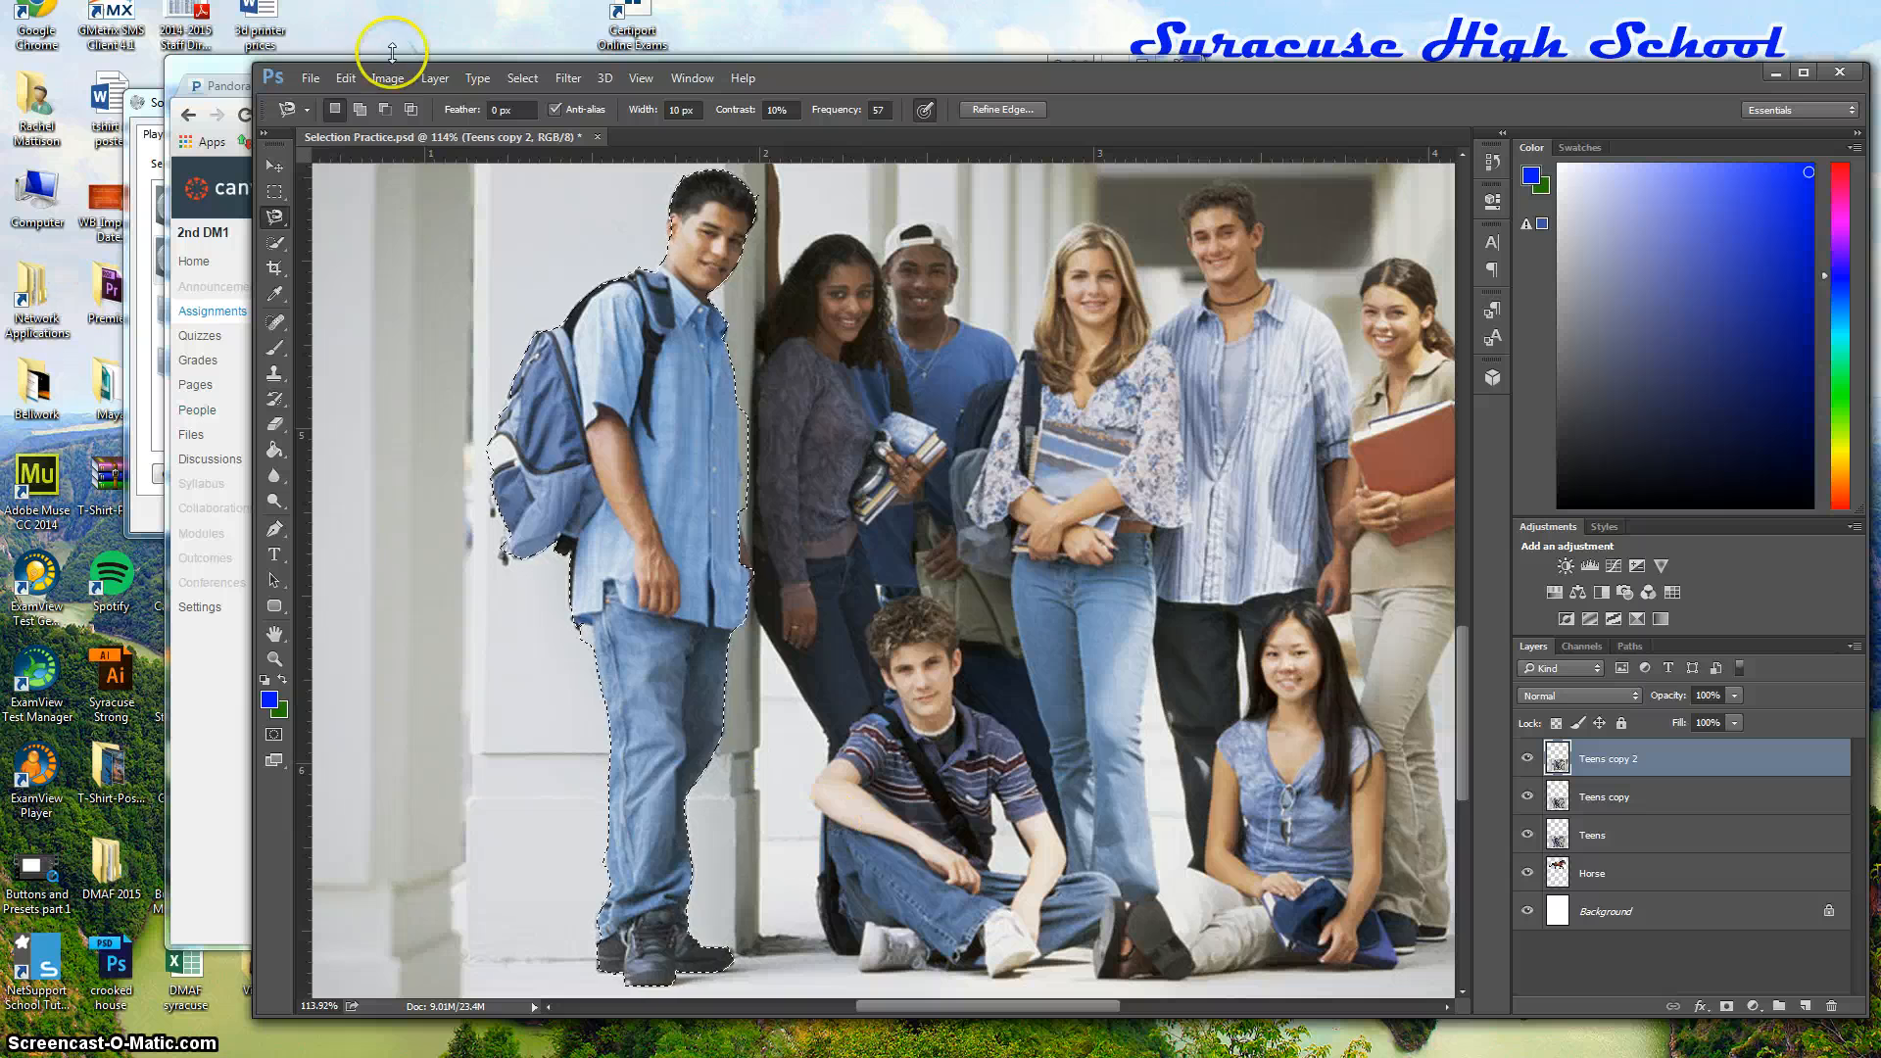
Try shifting the selected boy on the Teens copy 2 layer with the Move tool, and undo the move
click(274, 169)
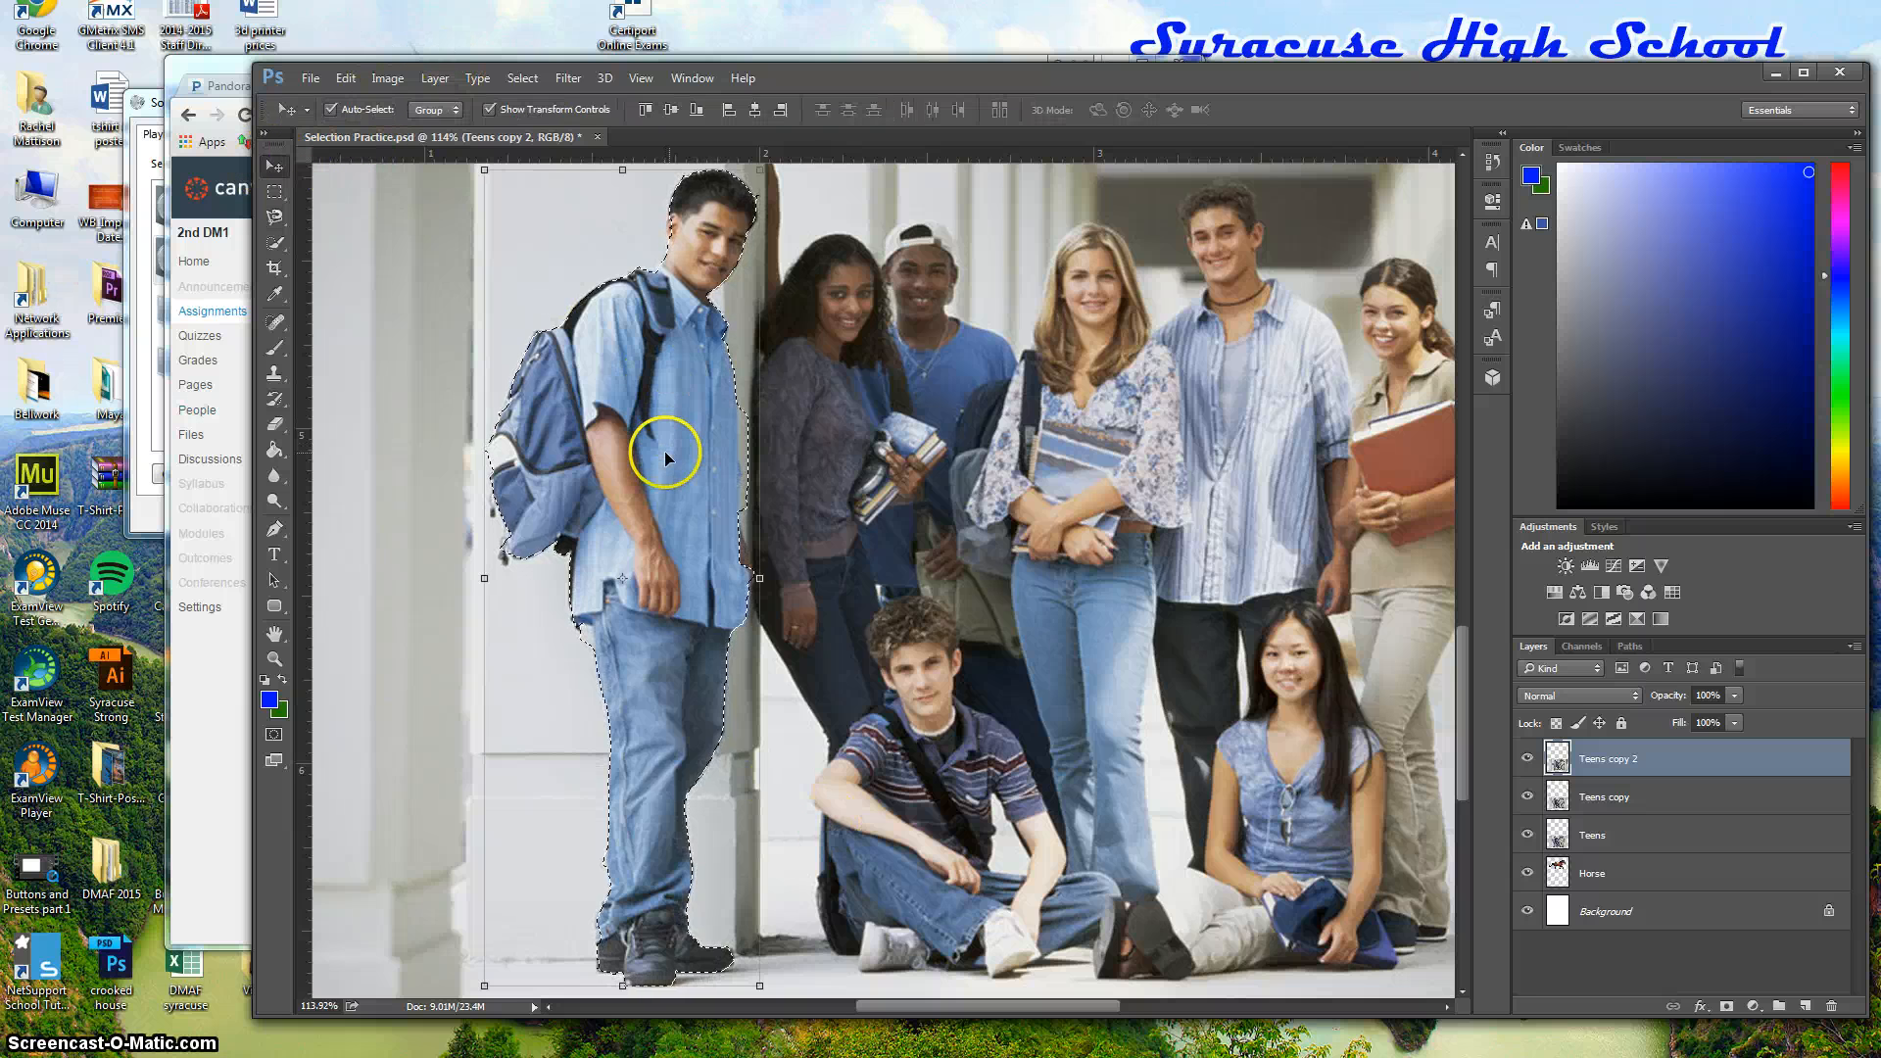
drag(664, 451, 691, 409)
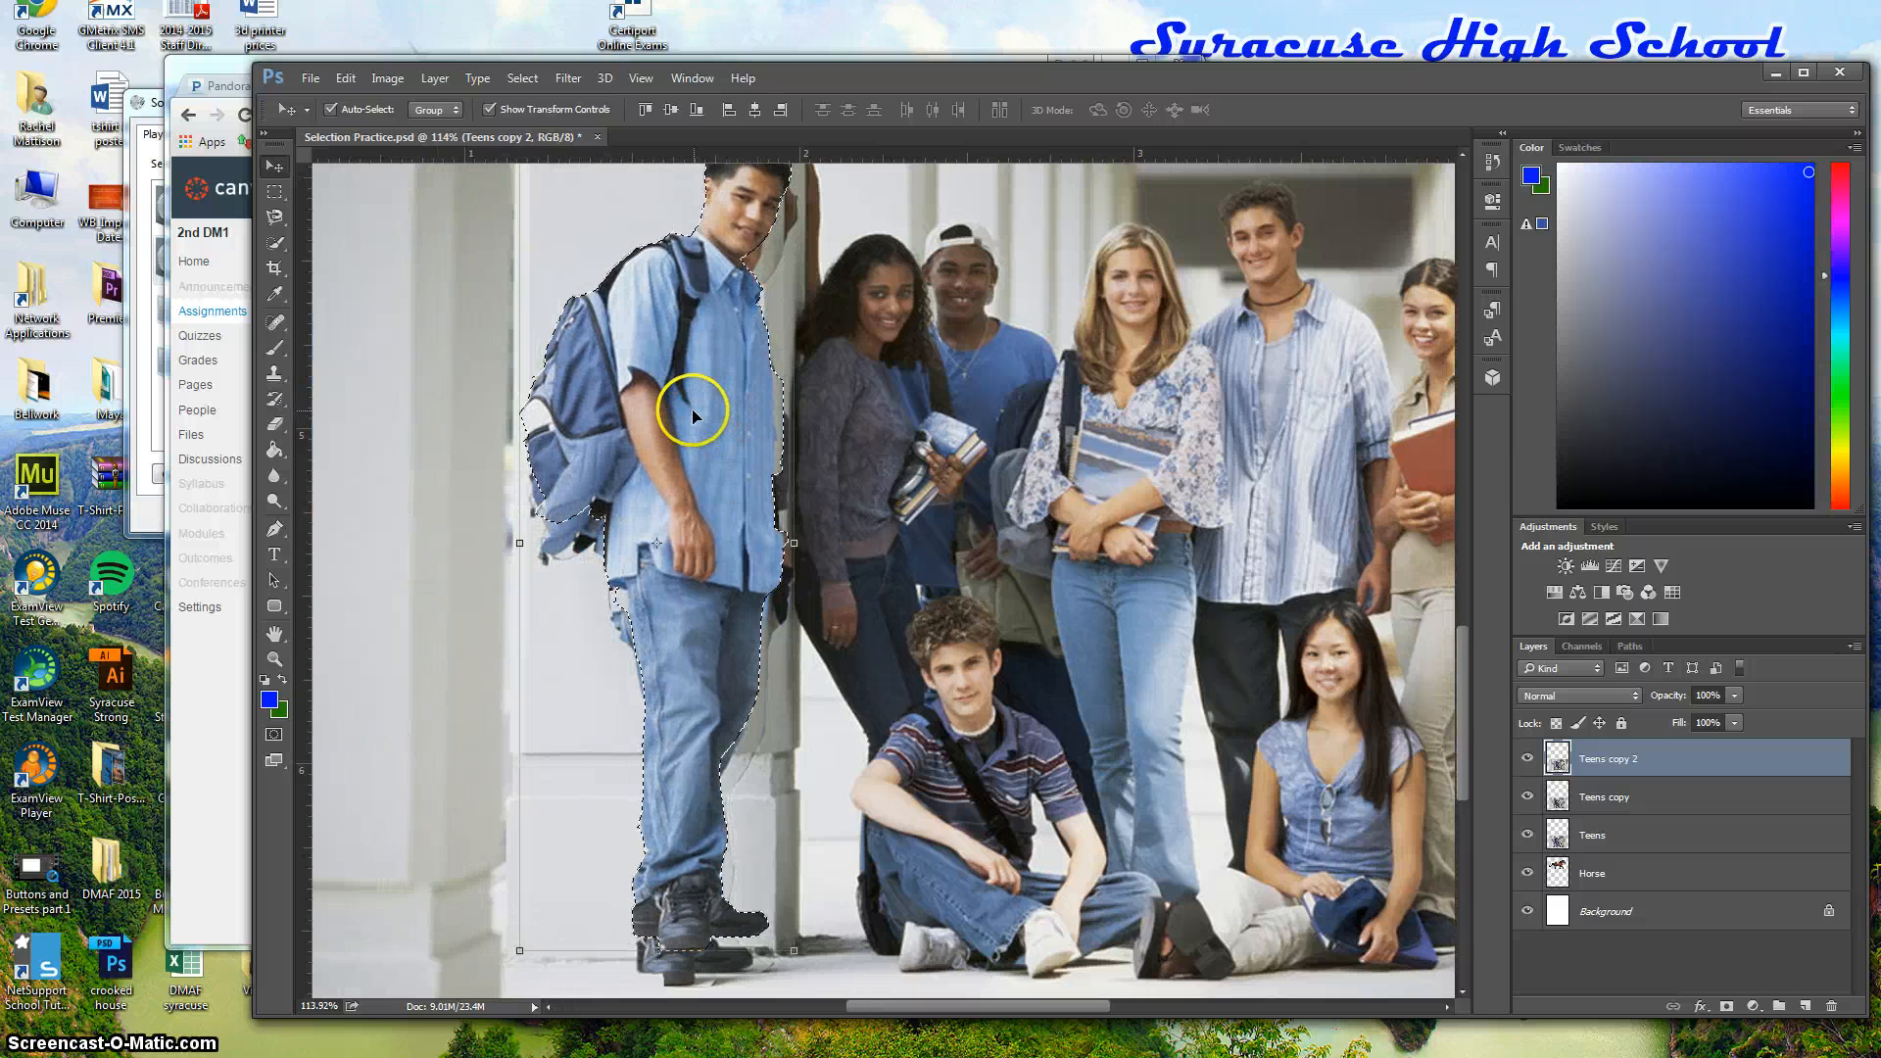
key(ctrl+z)
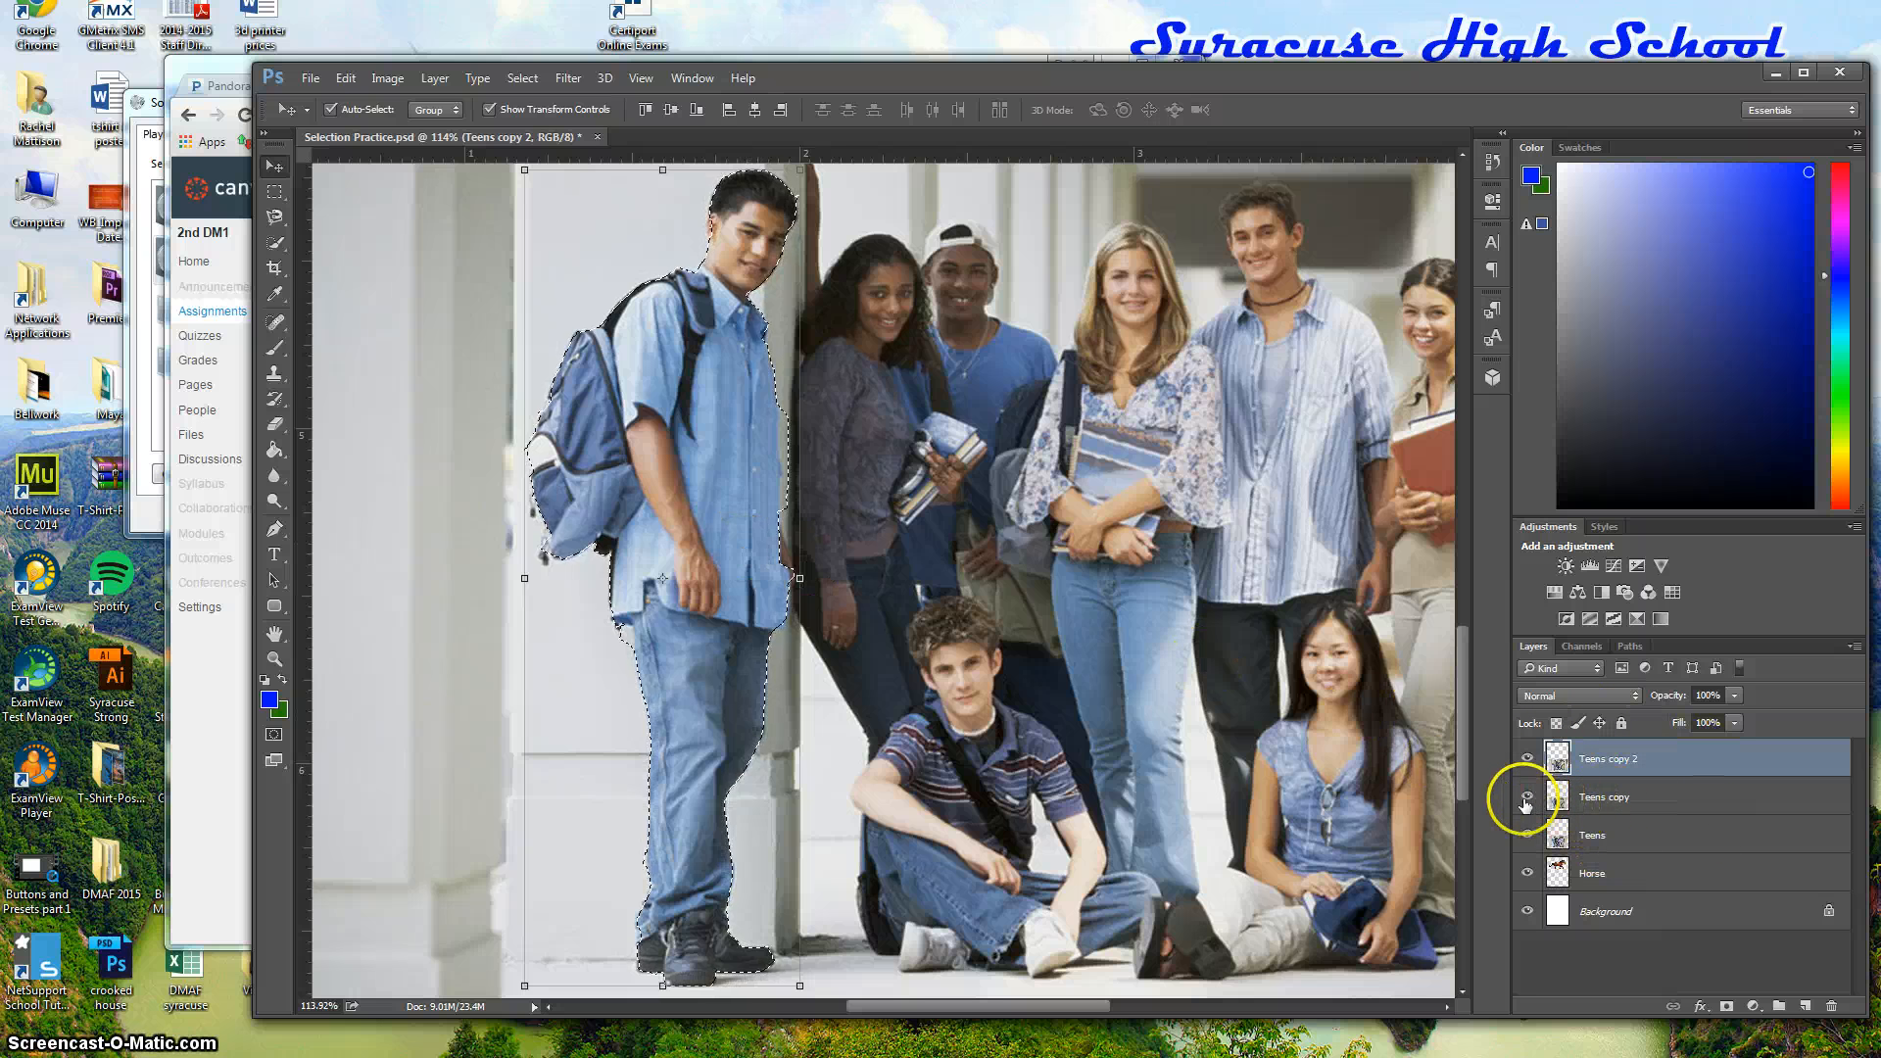
Hide the Teens copy and Teens copy 2 layers, and try moving the selected area on the Teens layer
click(1526, 797)
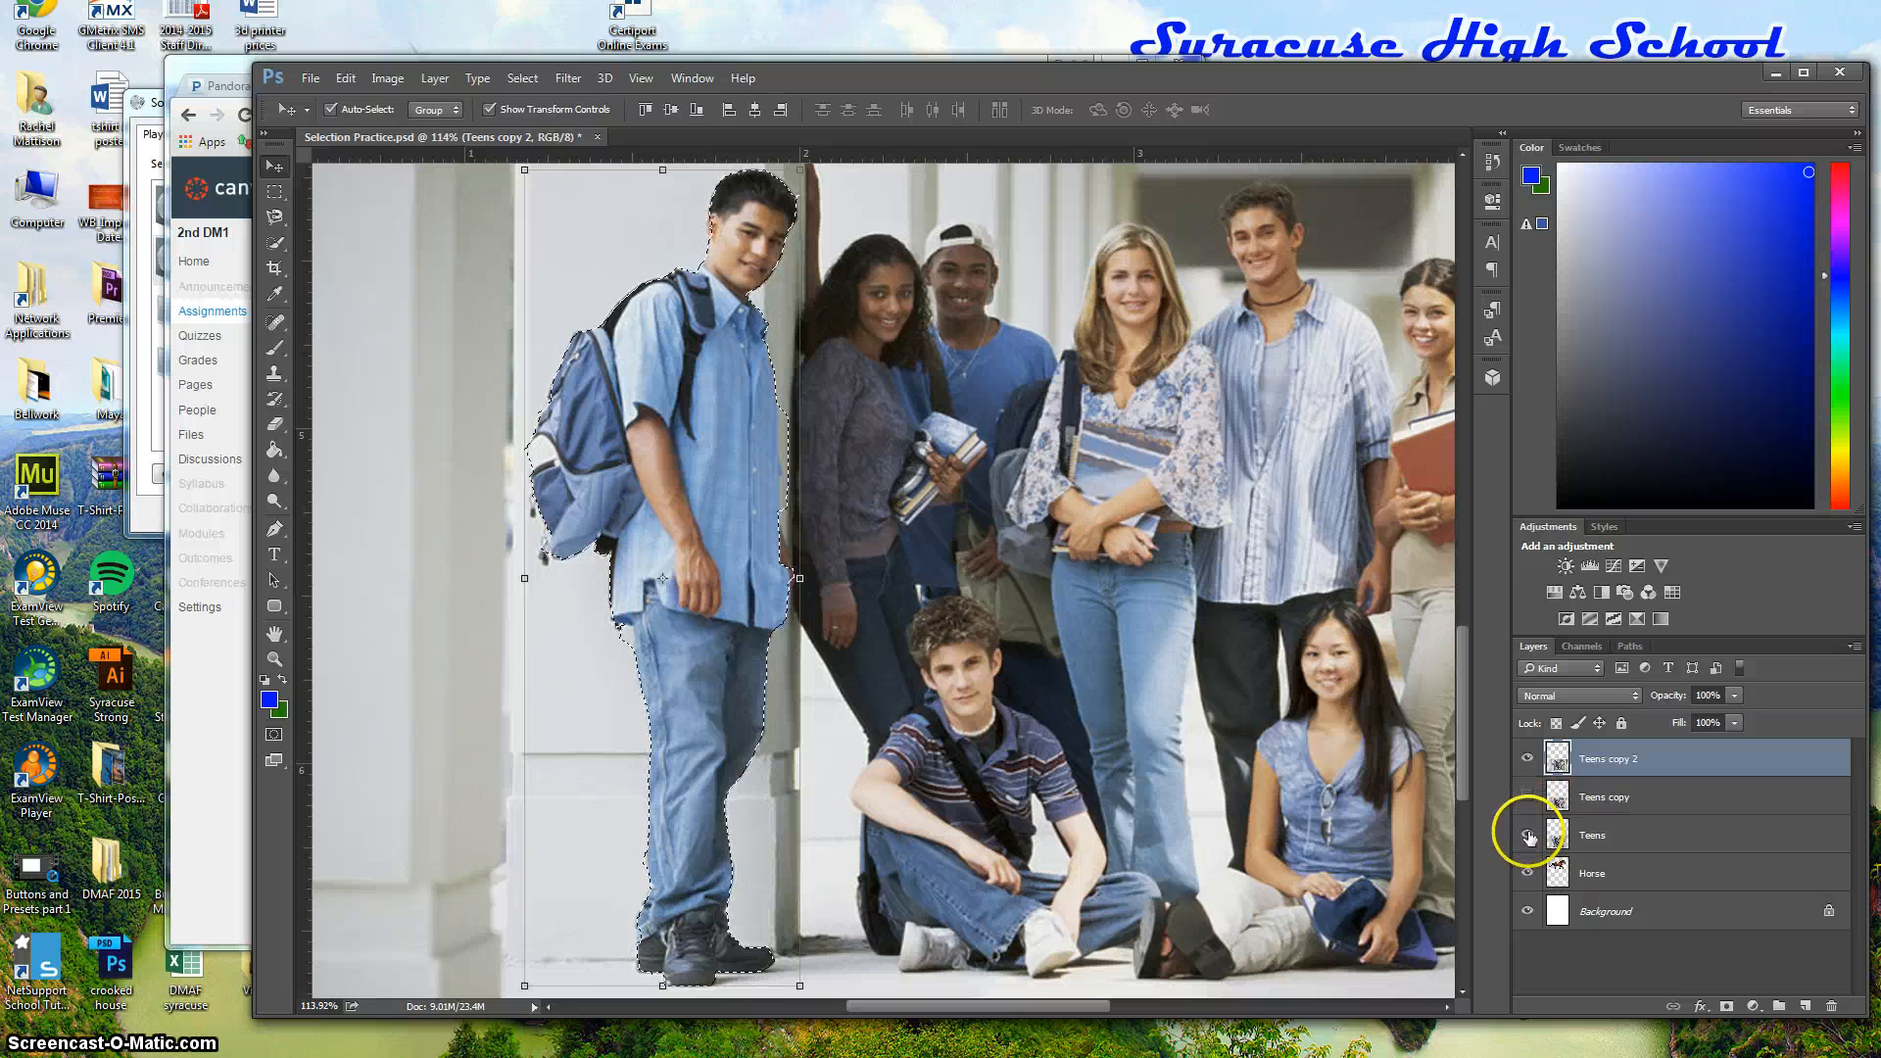
click(1527, 759)
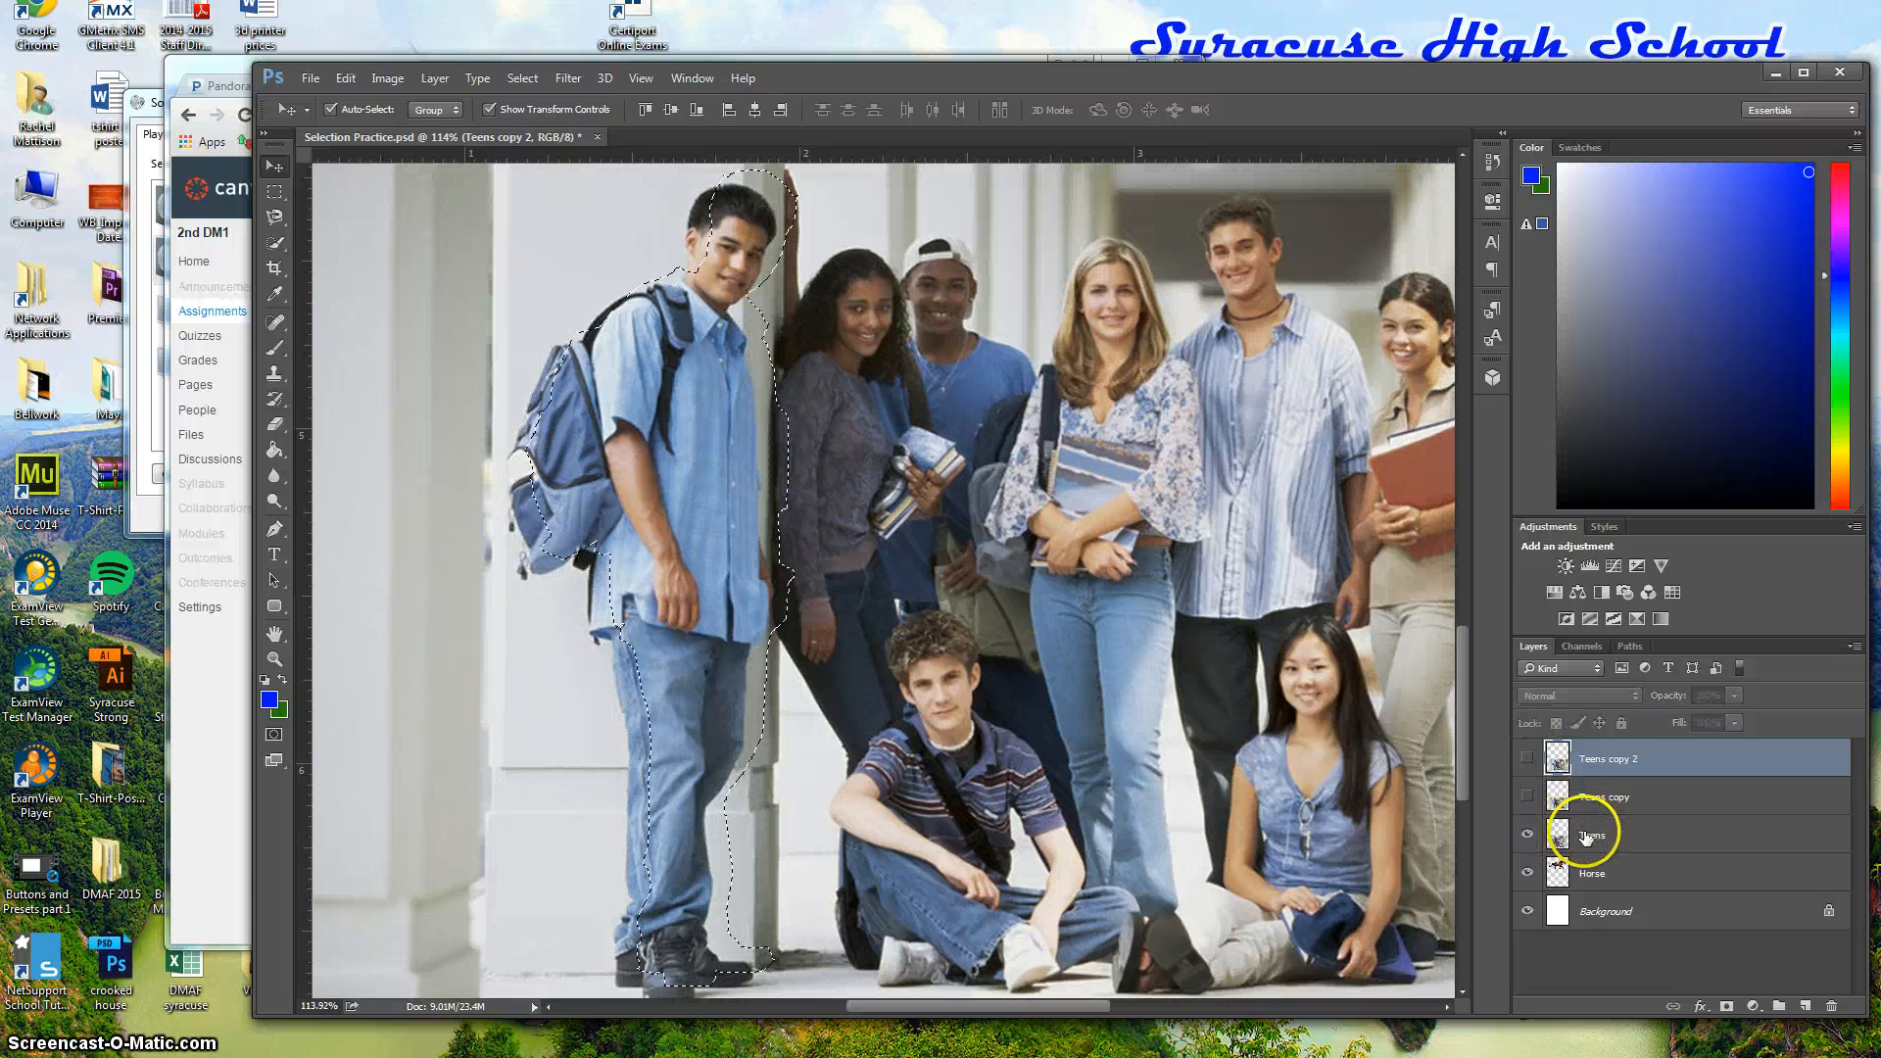
click(1592, 834)
drag(643, 427, 971, 448)
Undo the move and step back through the history until both Teens copy layers and the selection are gone
key(ctrl+z)
key(ctrl+z)
key(ctrl+z)
key(ctrl+z)
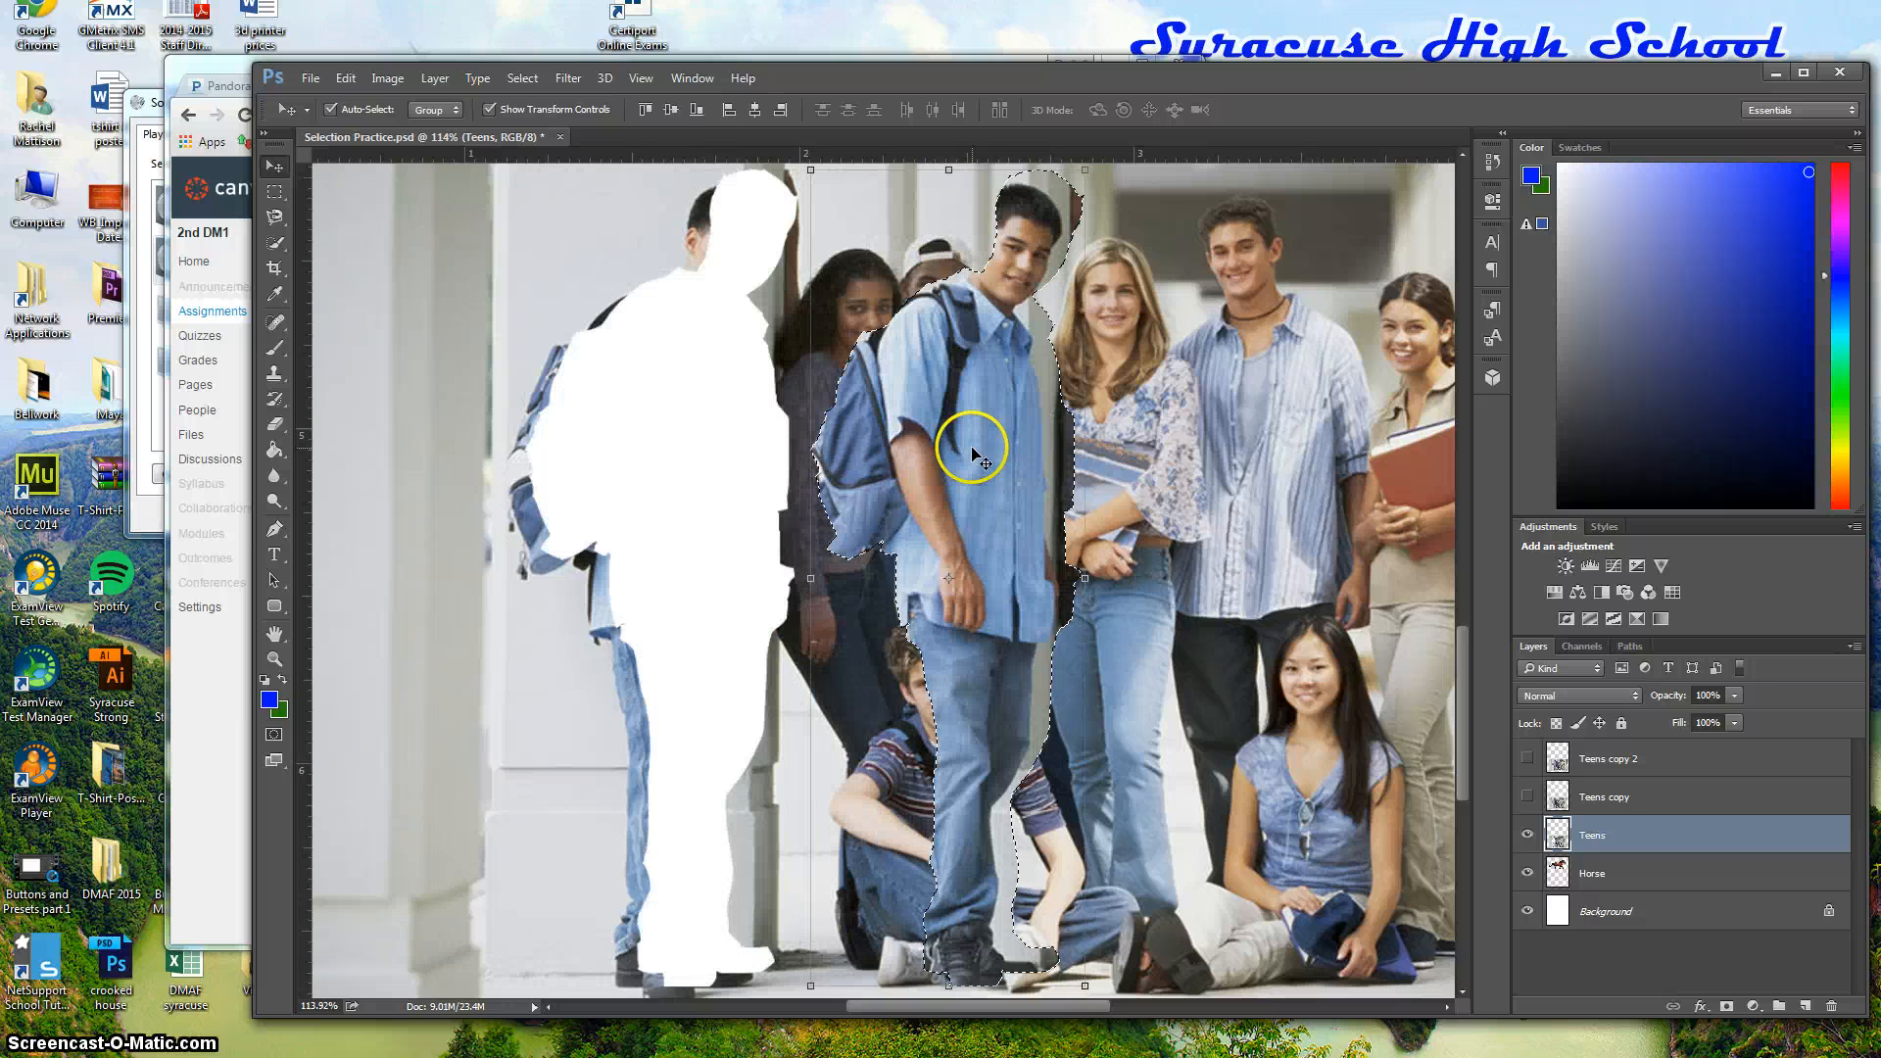
key(ctrl+alt+z)
key(ctrl+alt+z)
key(ctrl+alt+z)
key(ctrl+alt+z)
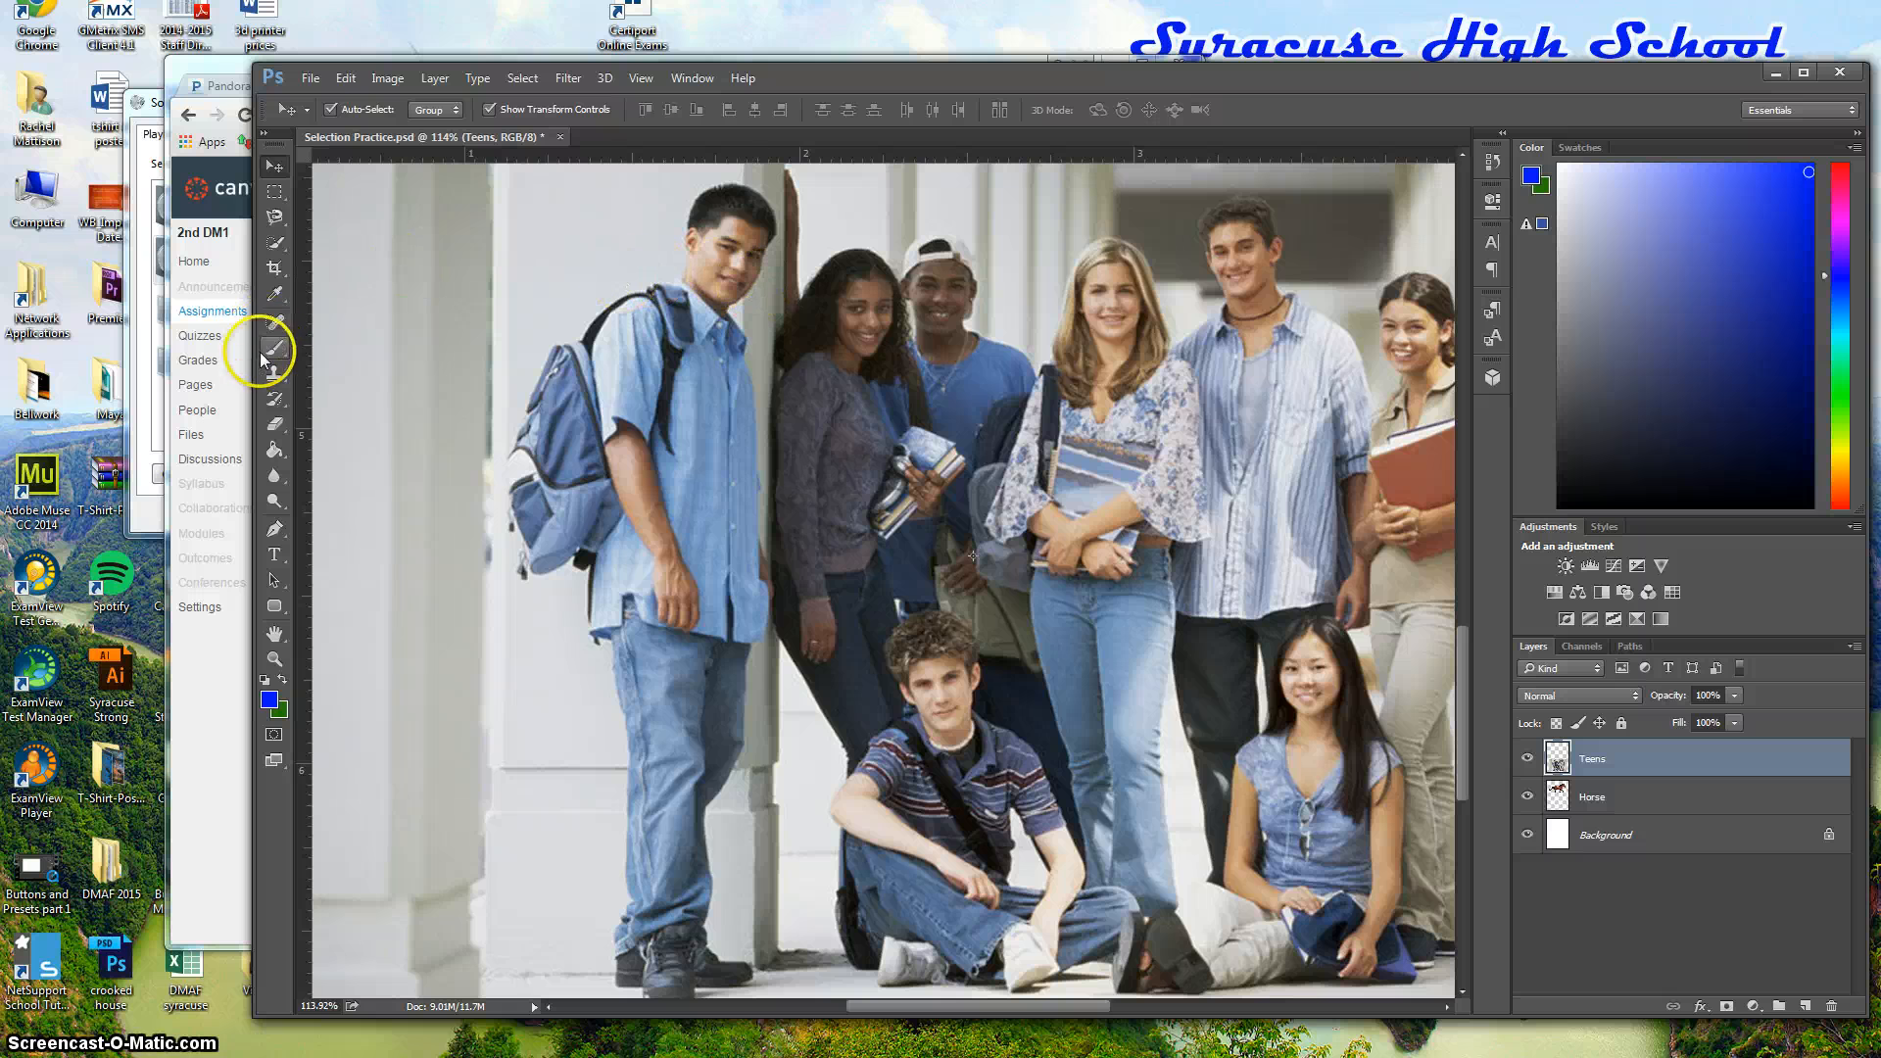
Select the boy's upper body and backpack roughly with the Magnetic Lasso, starting and closing the outline at his hair
click(275, 218)
click(688, 223)
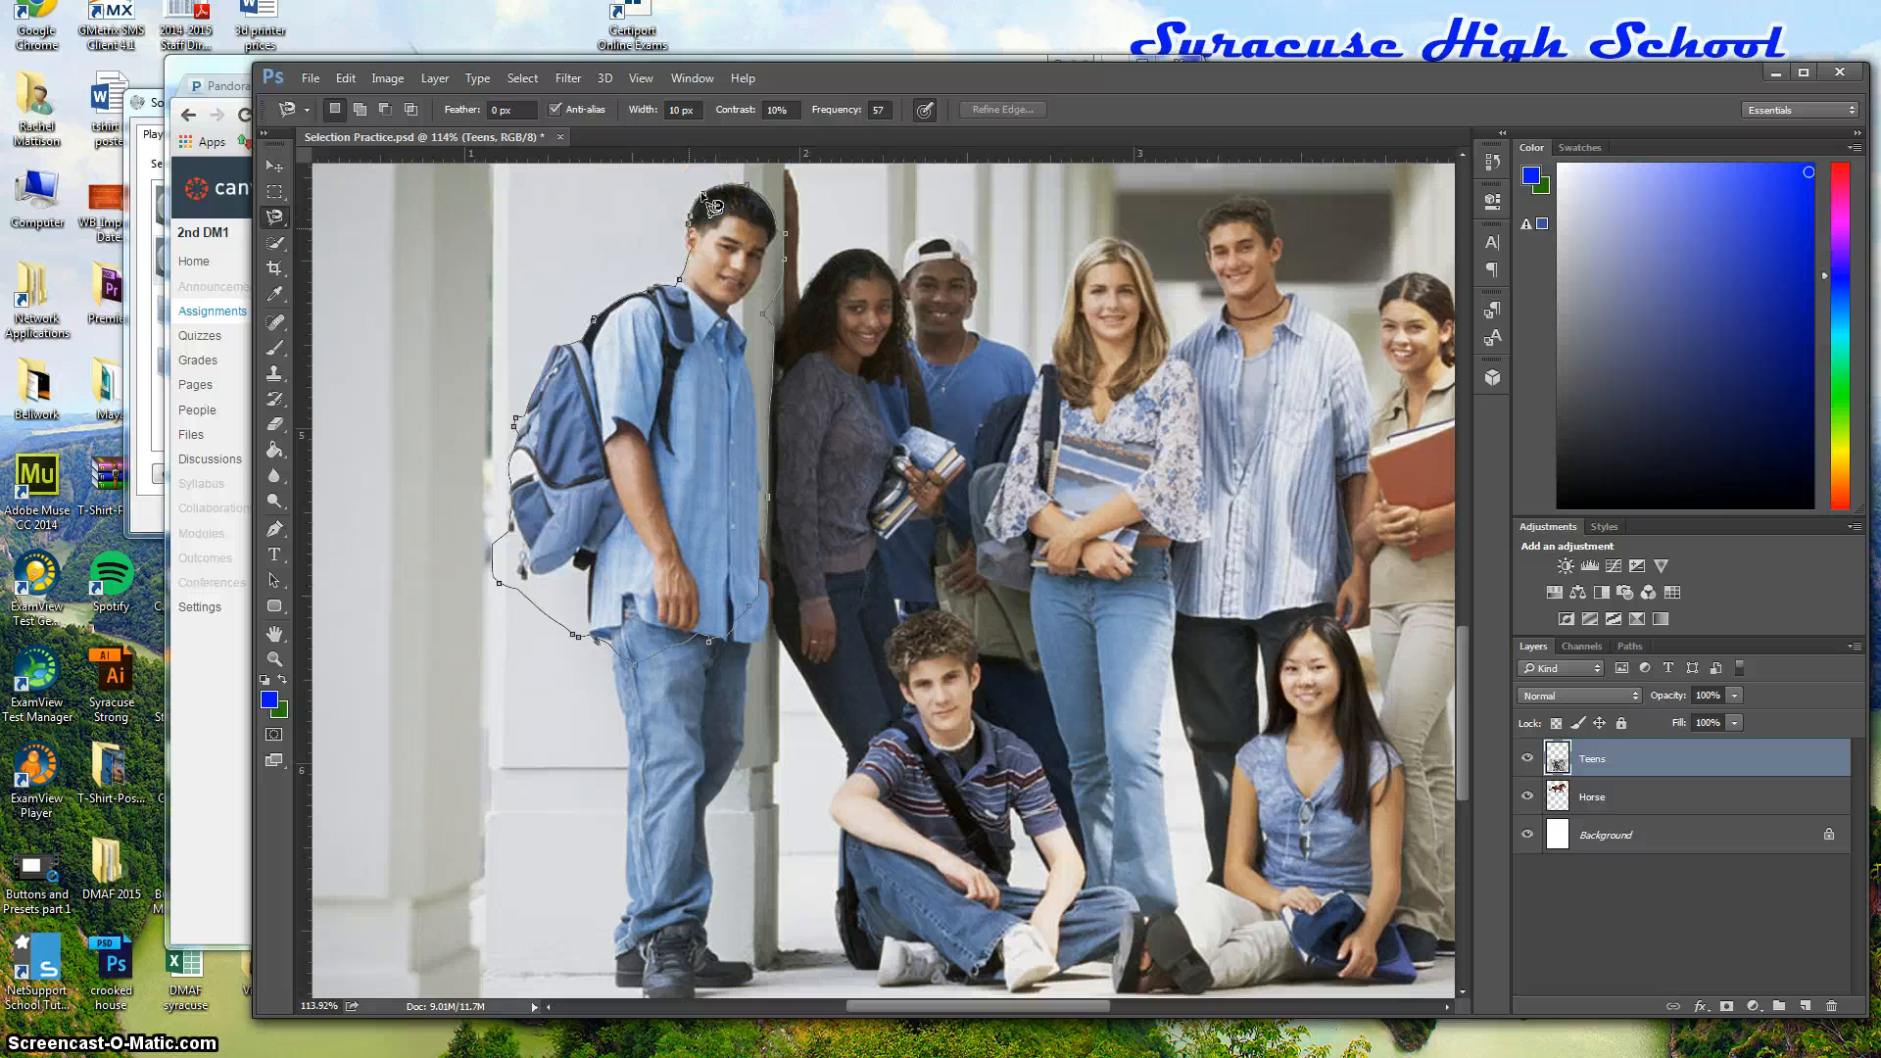
click(684, 228)
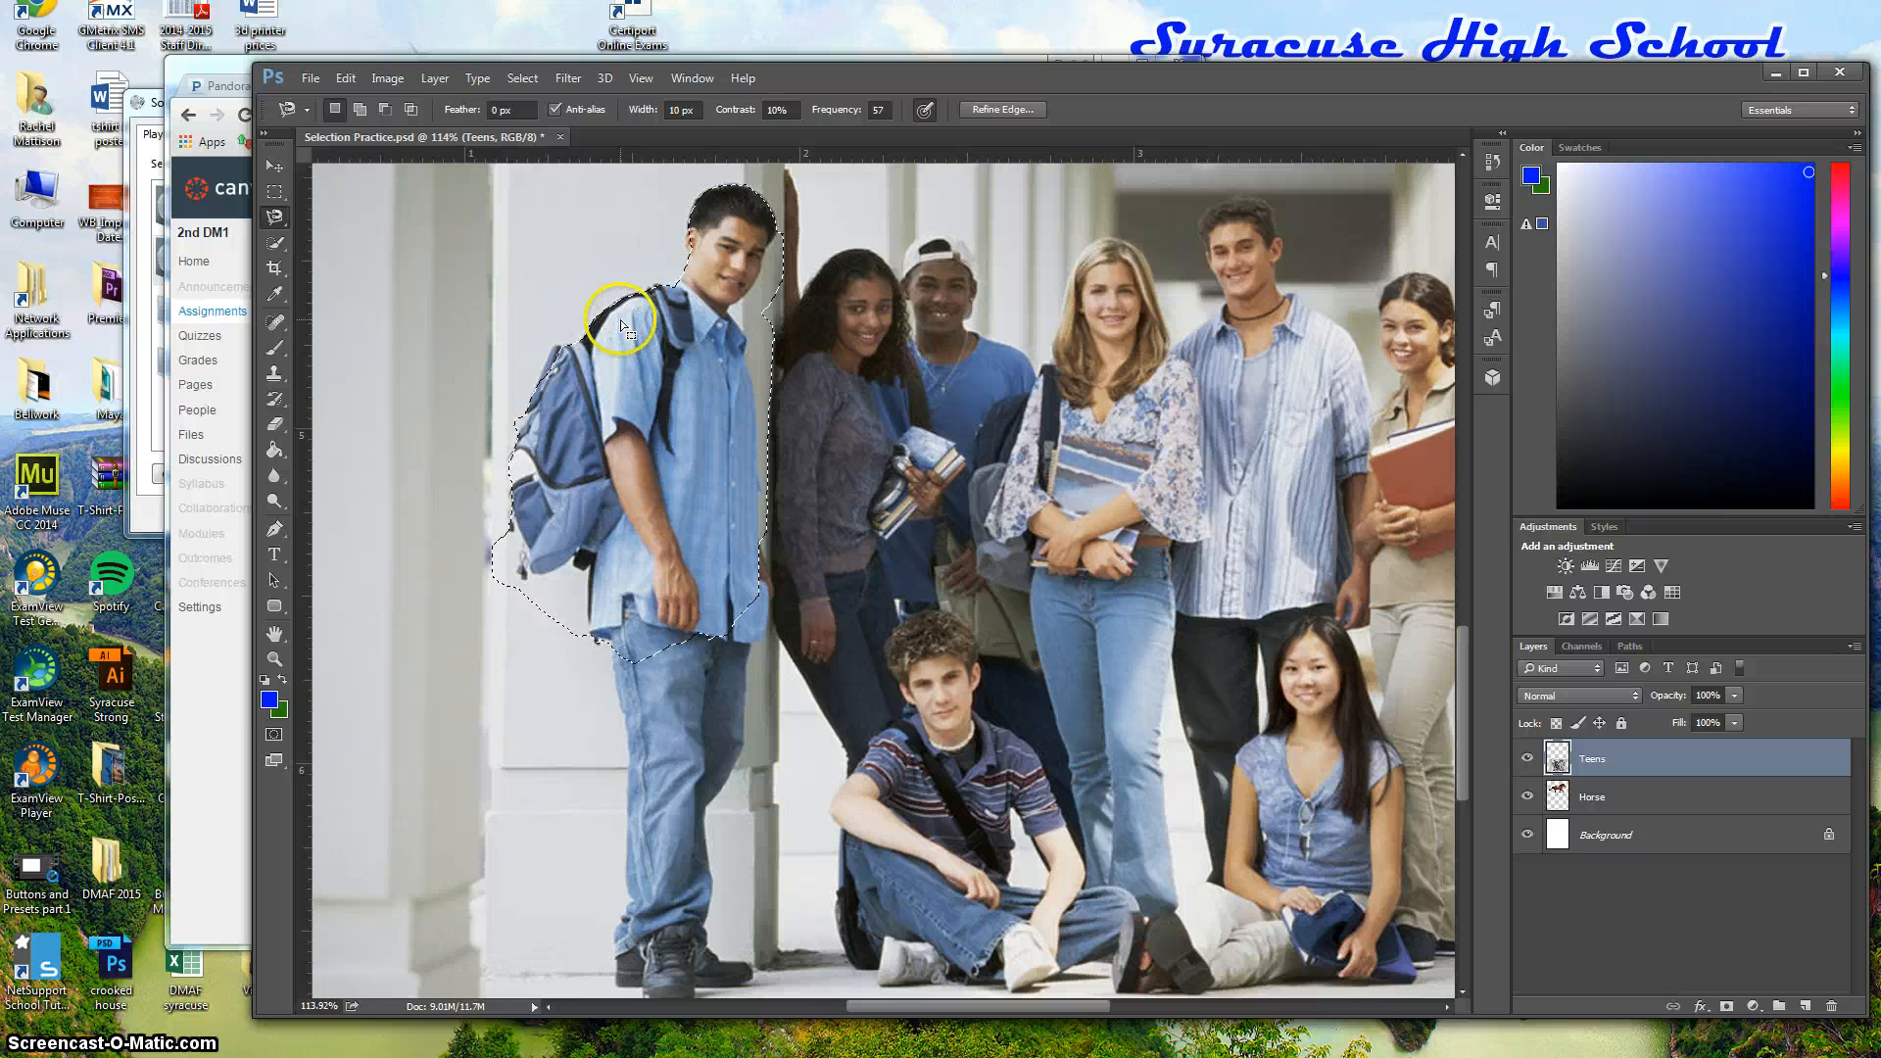
Save the current selection as a new channel named "Teen boy"
click(525, 80)
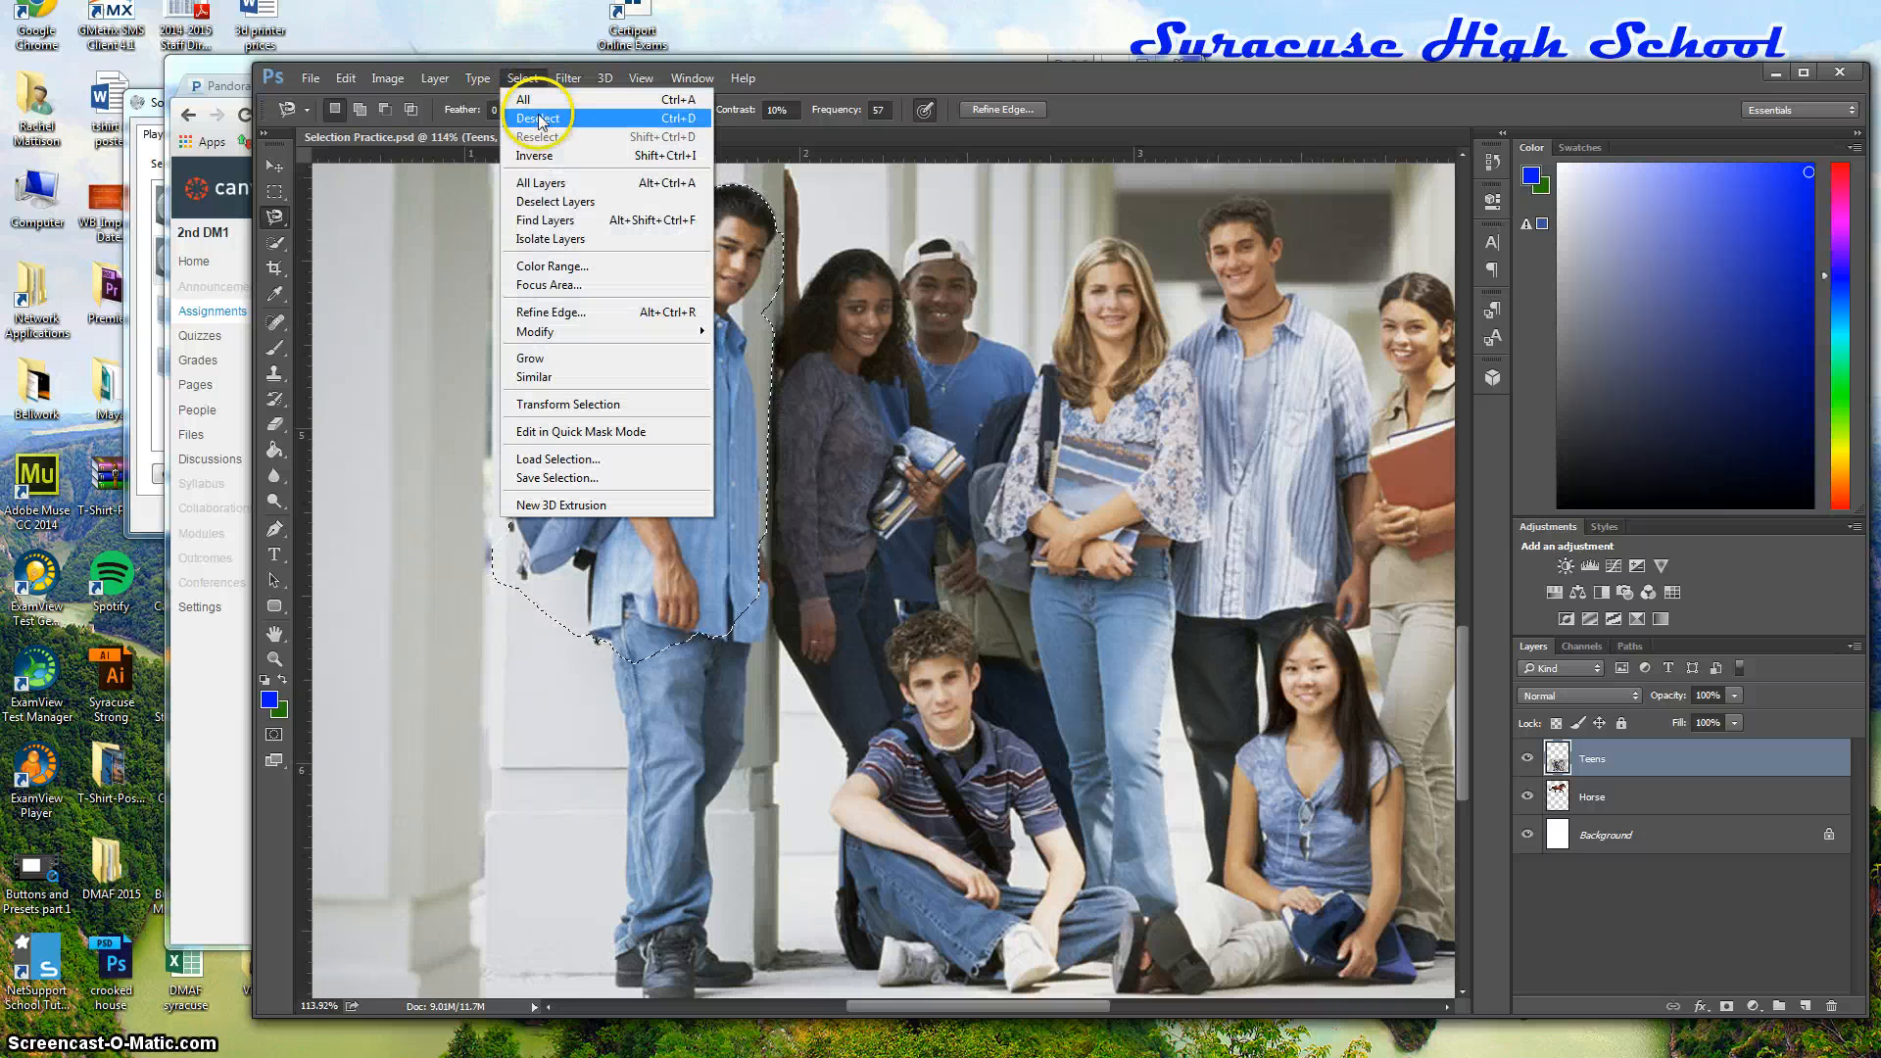
click(568, 479)
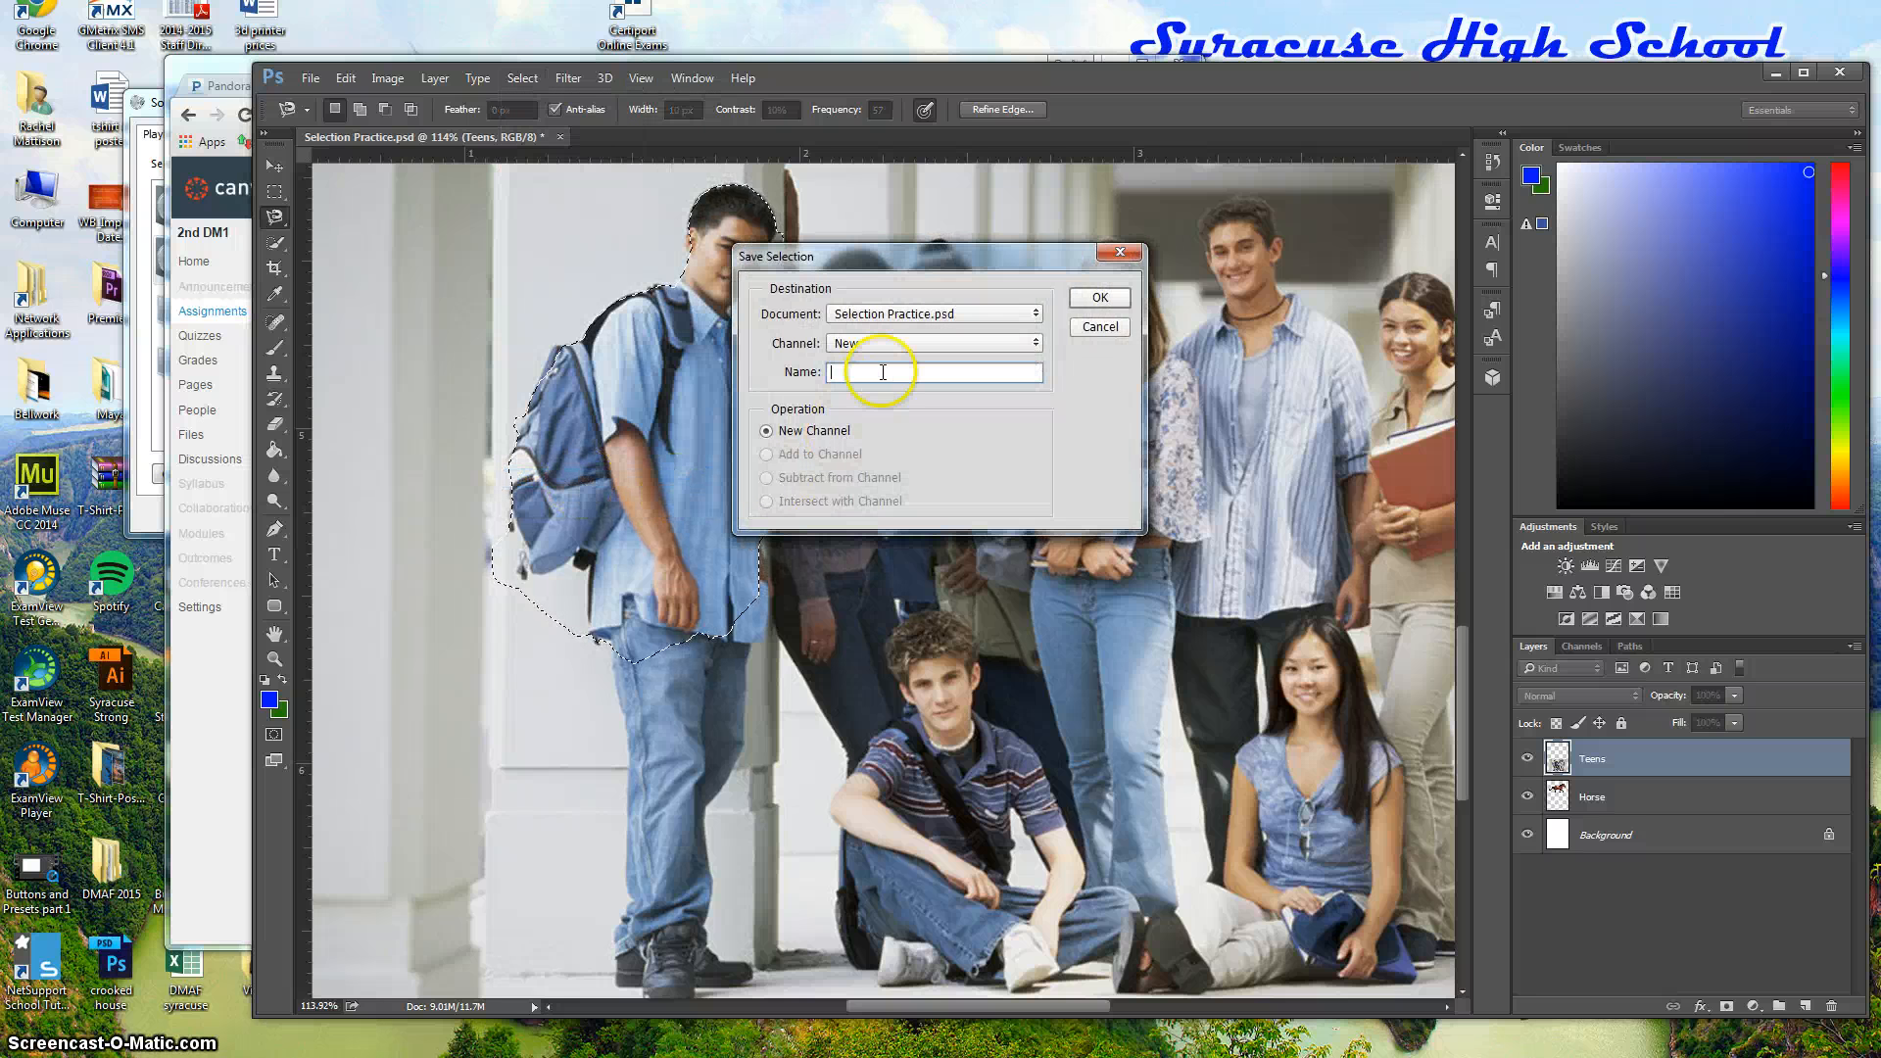
text(Teen boy)
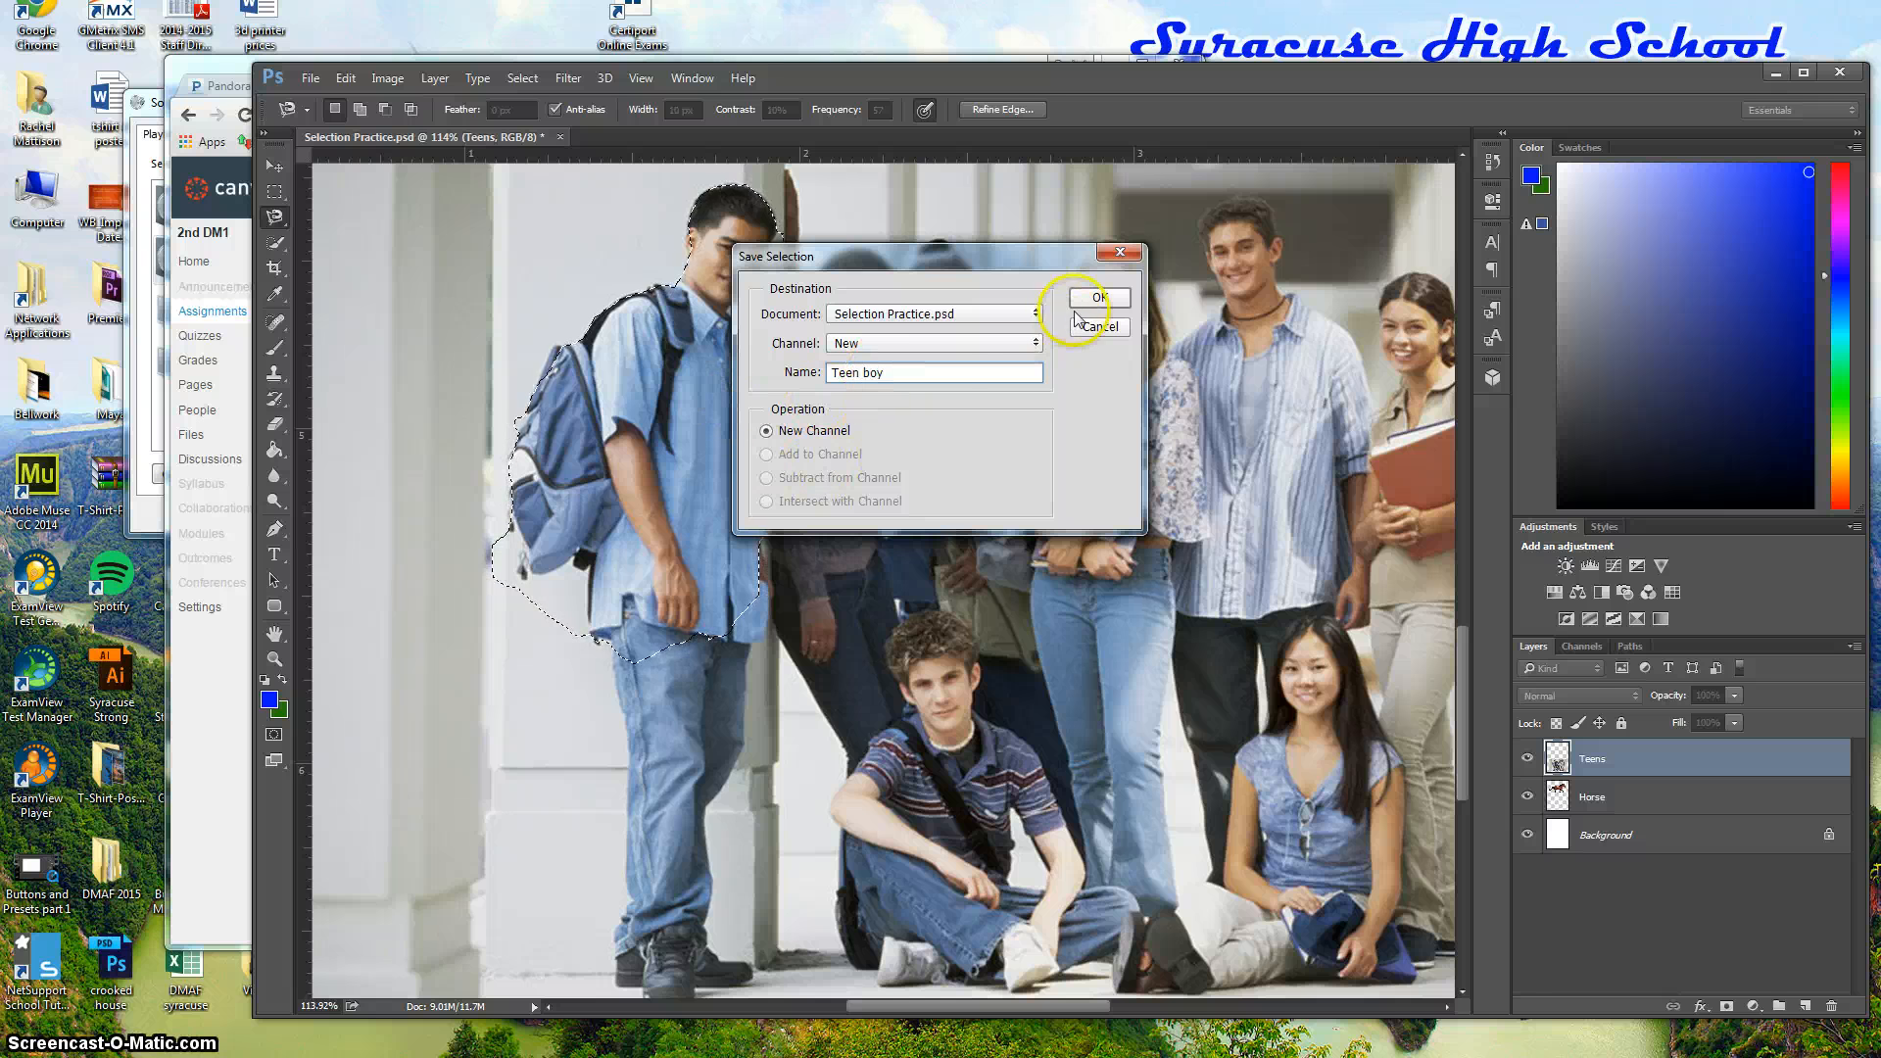
click(1099, 296)
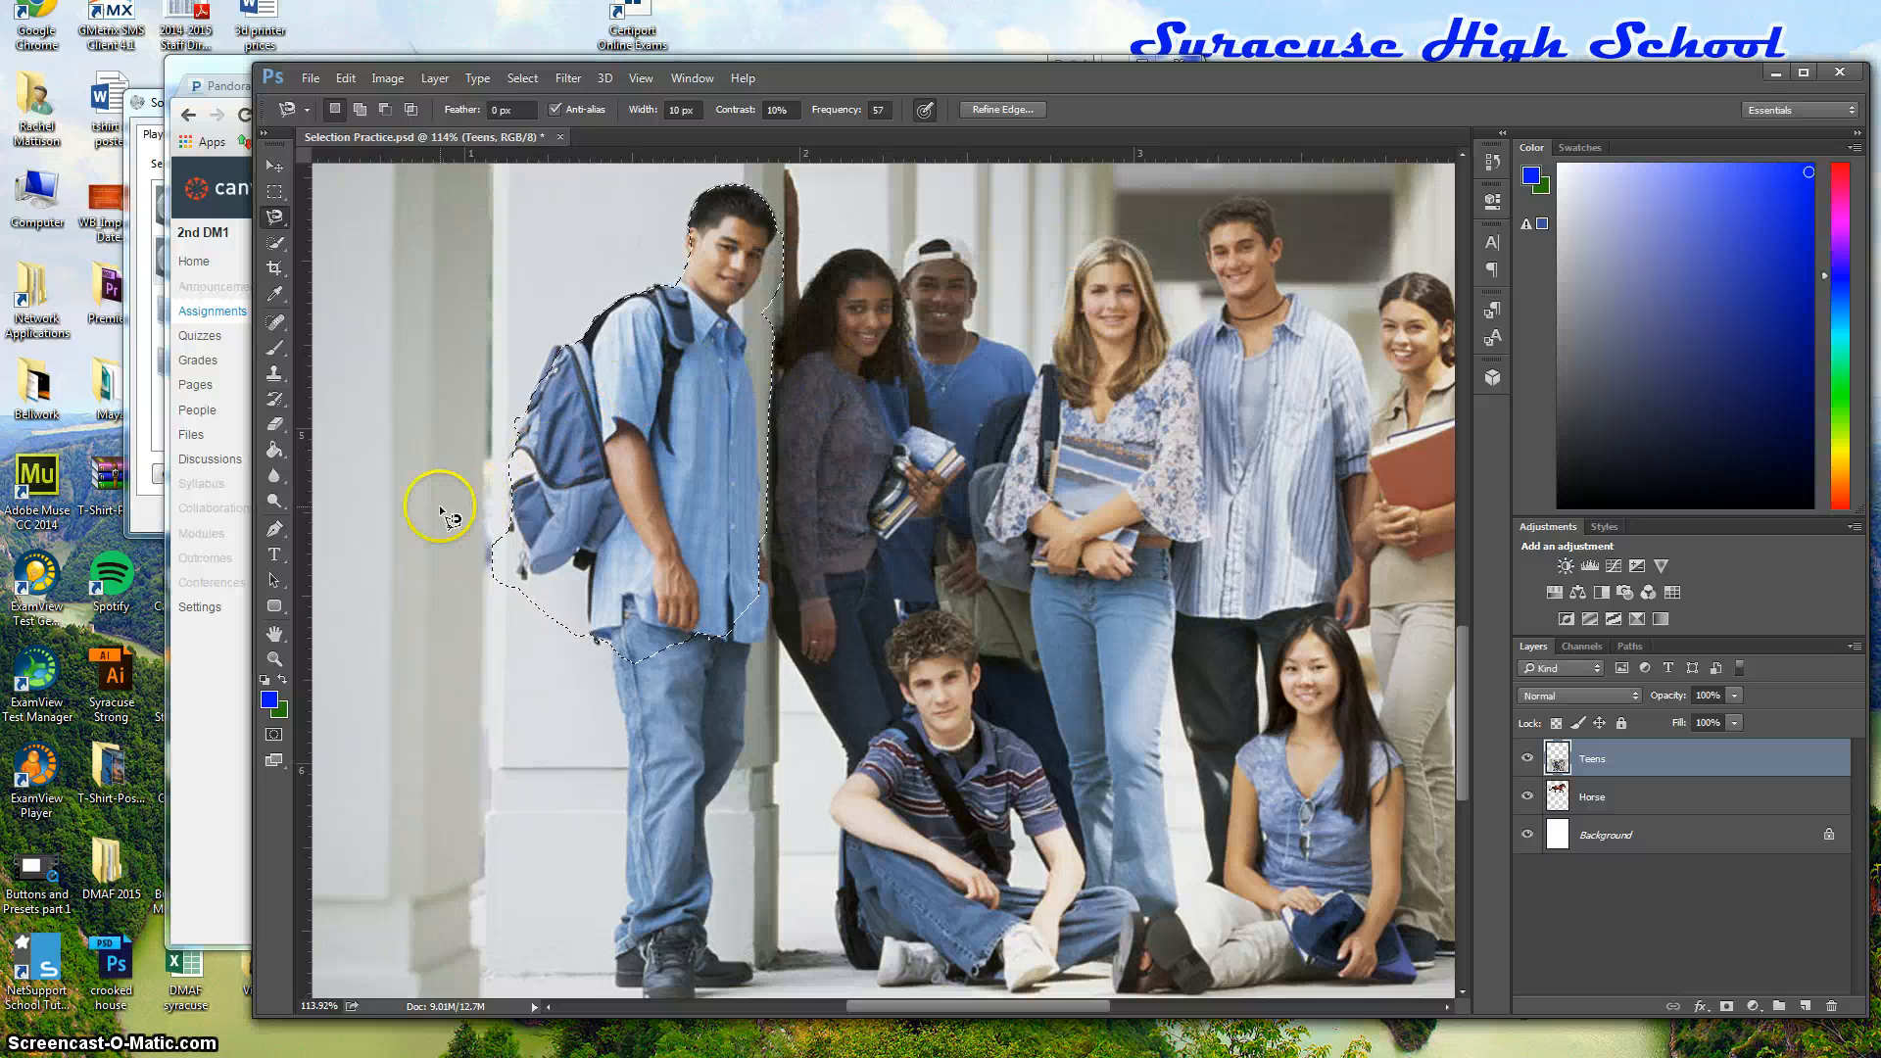
Deselect the outline and load the saved selection from the Teen boy channel as a new selection
key(ctrl+d)
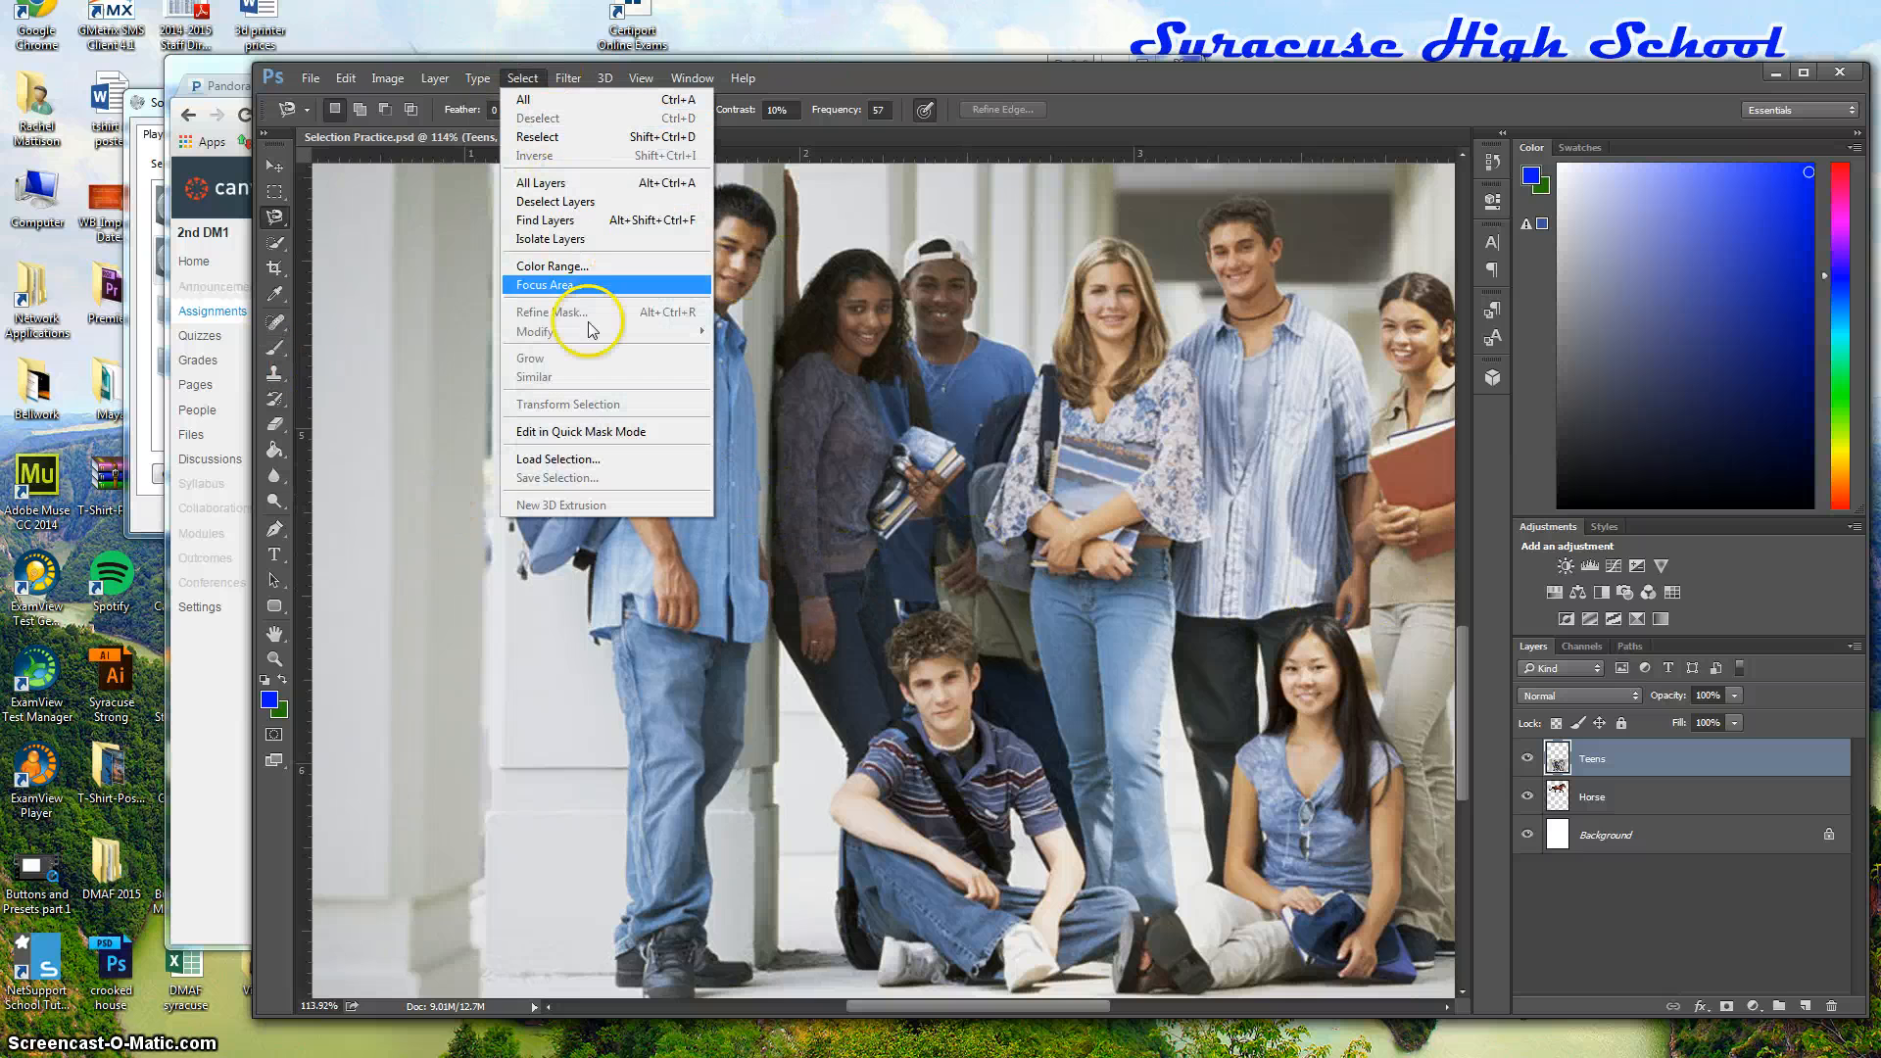
click(623, 459)
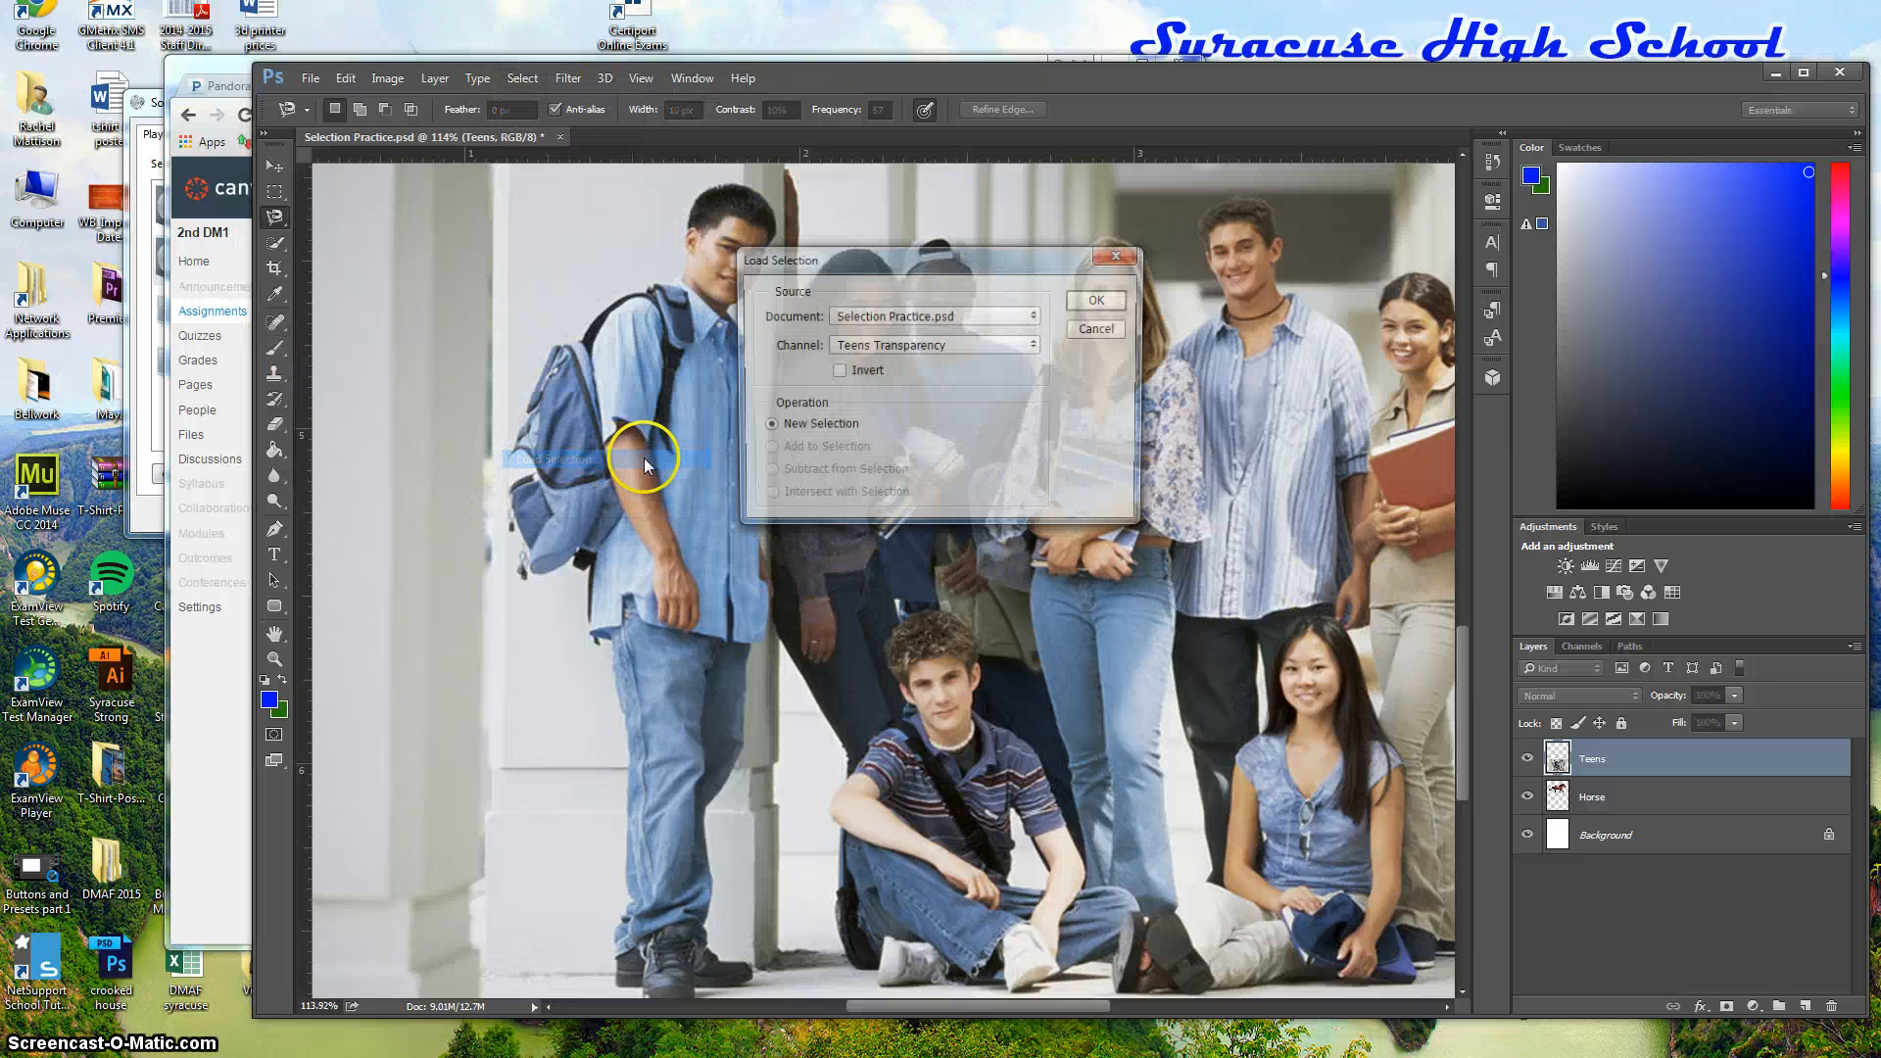
click(1040, 347)
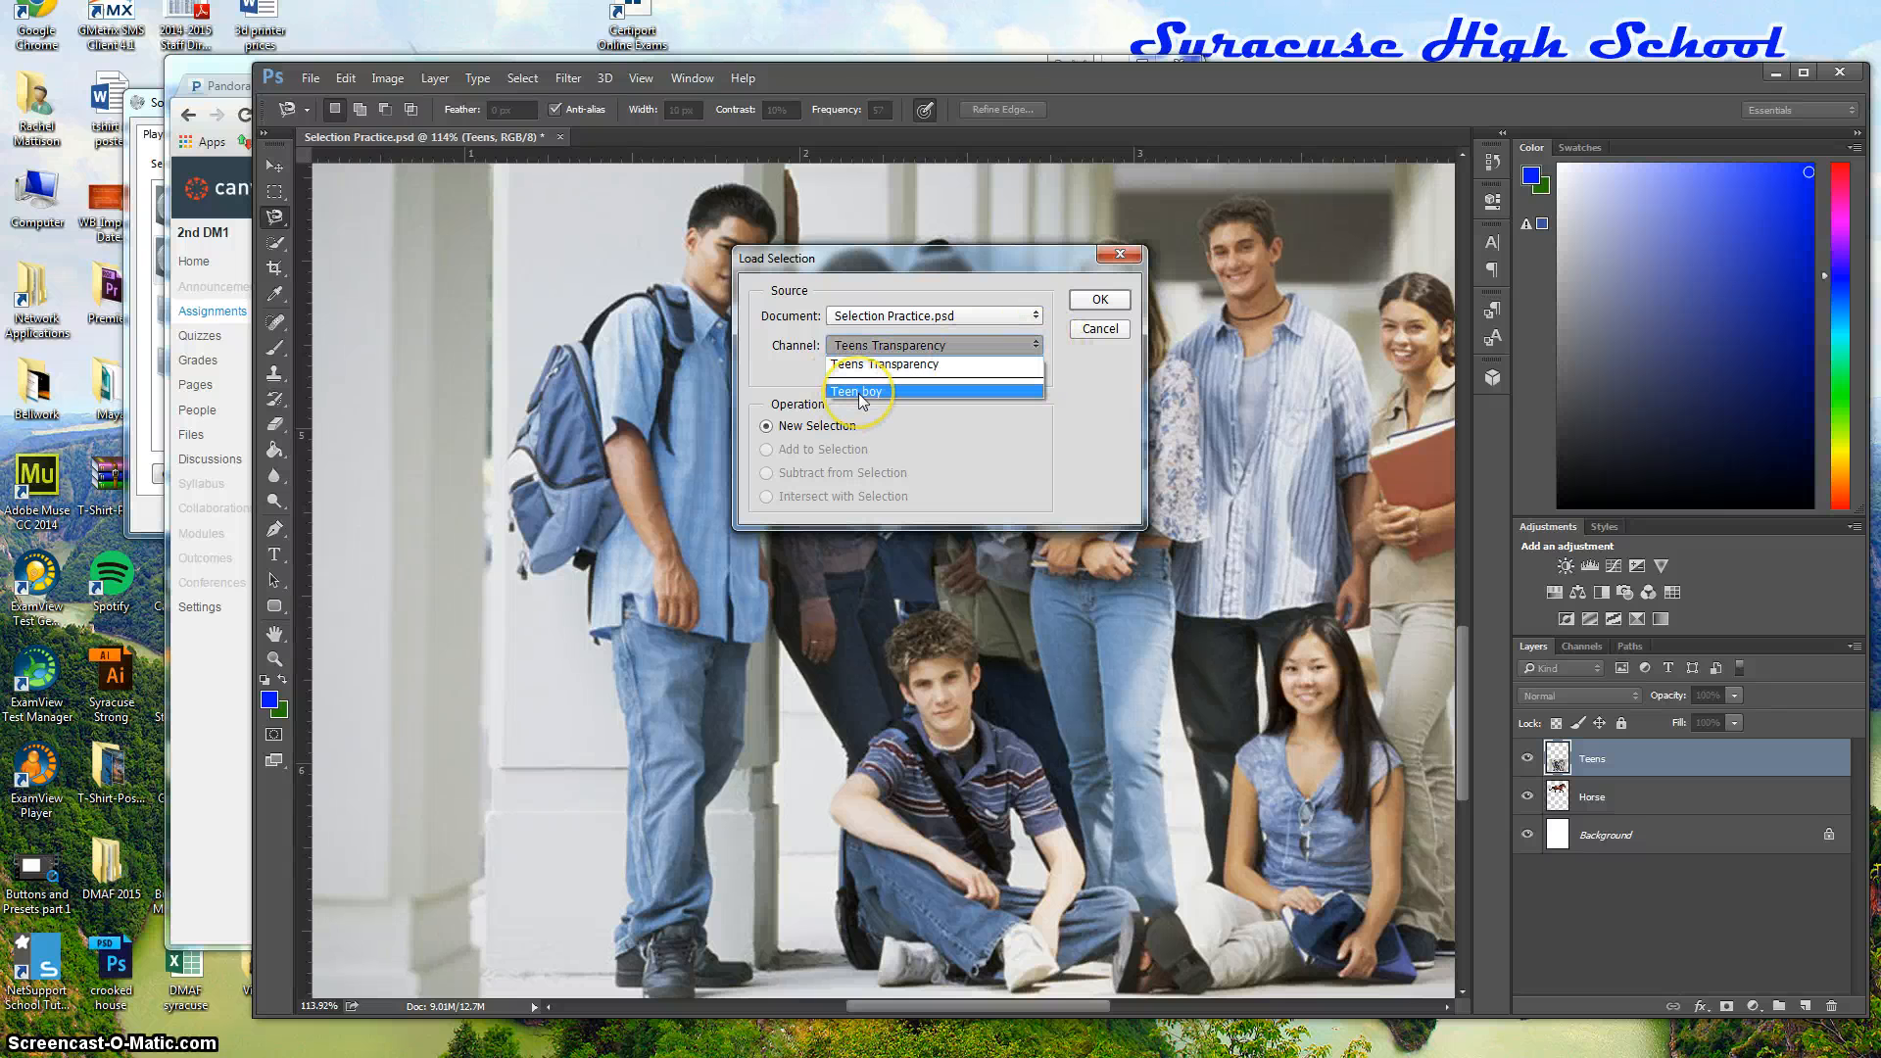
click(858, 392)
click(1099, 300)
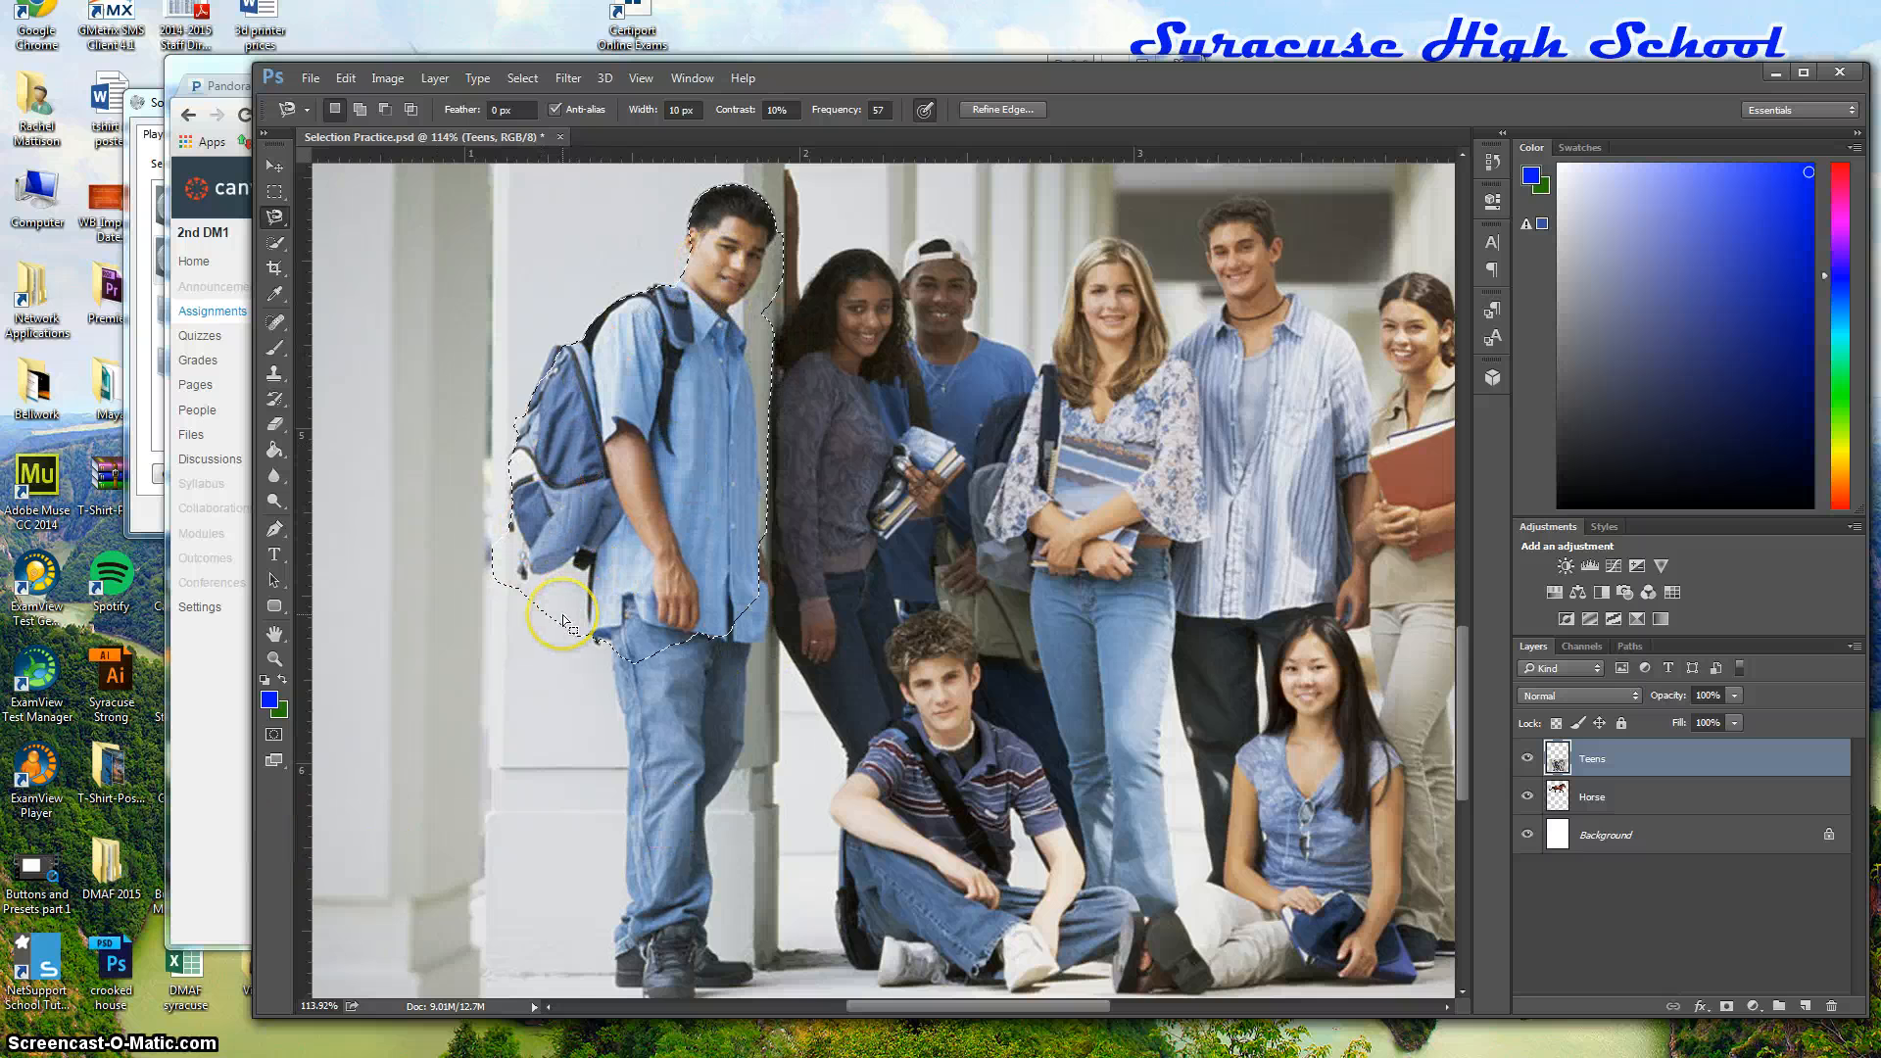
Enter Quick Mask mode and brush black over part of the extra background below the backpack with the soft 45 px brush
click(278, 737)
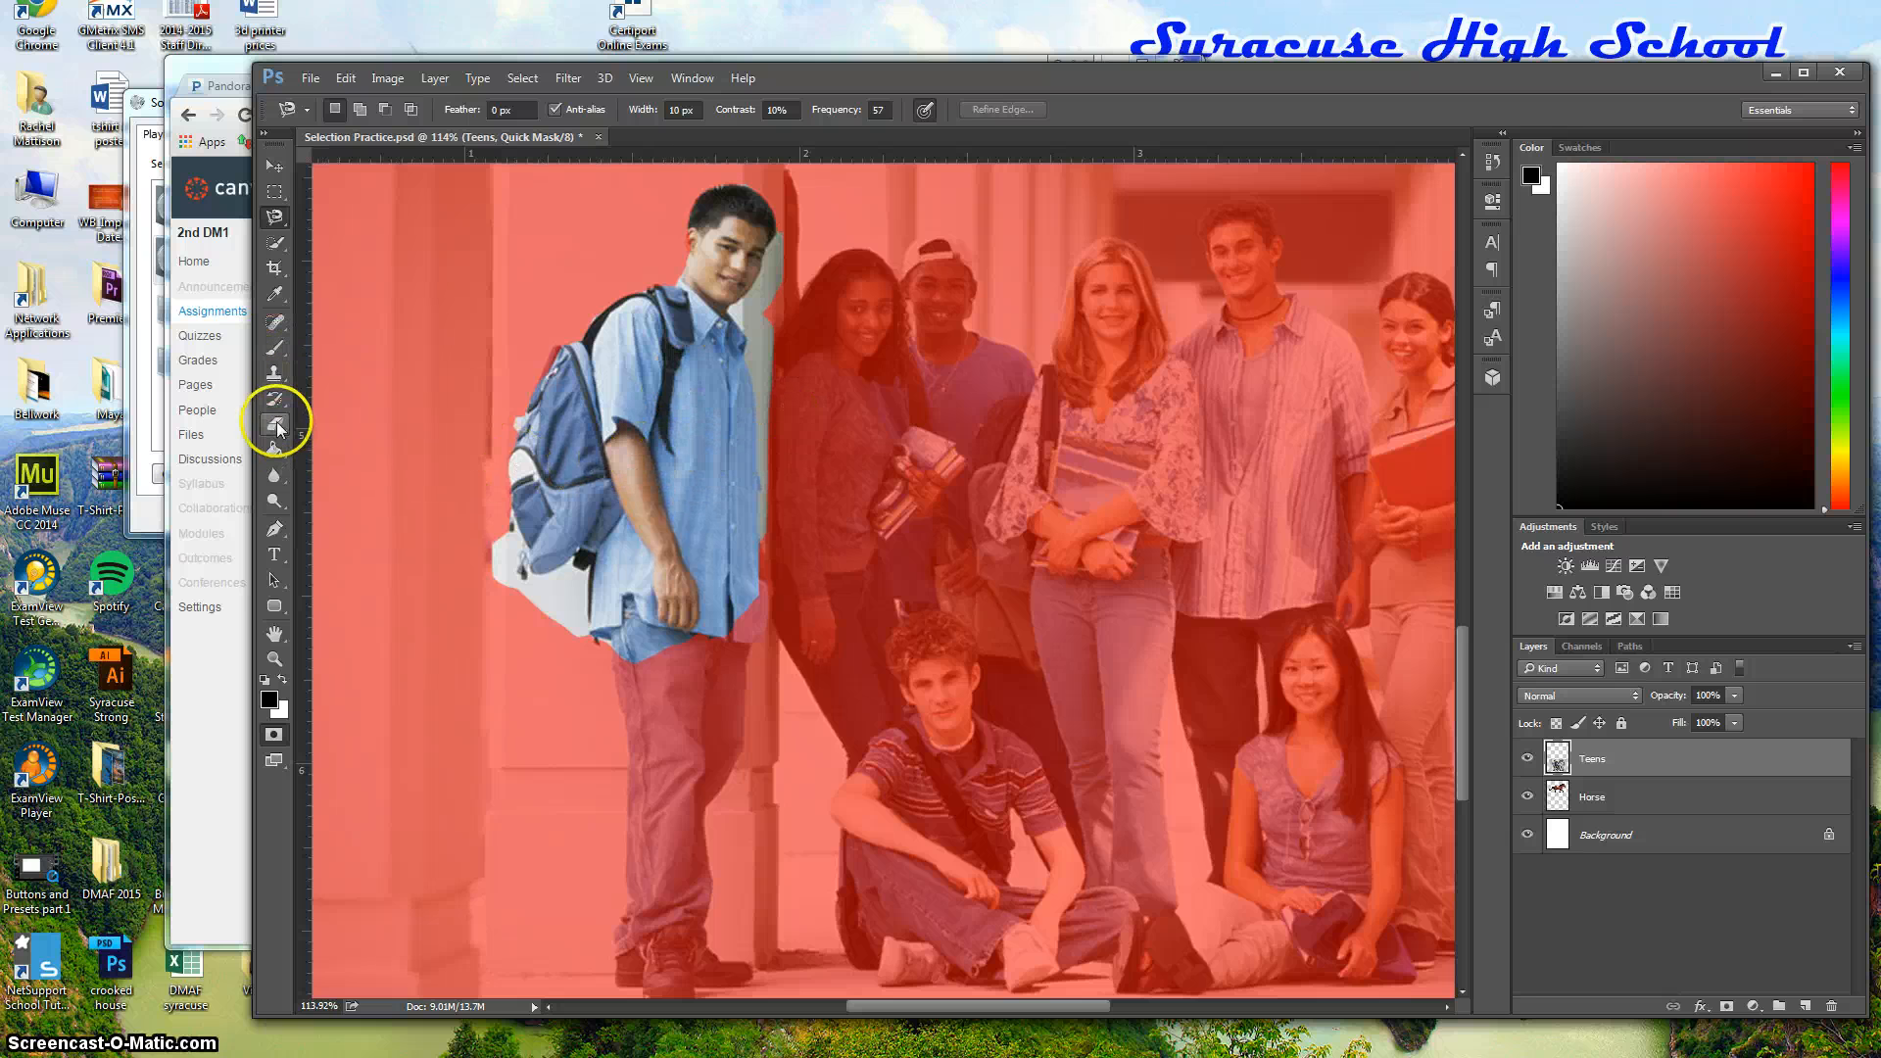
click(279, 351)
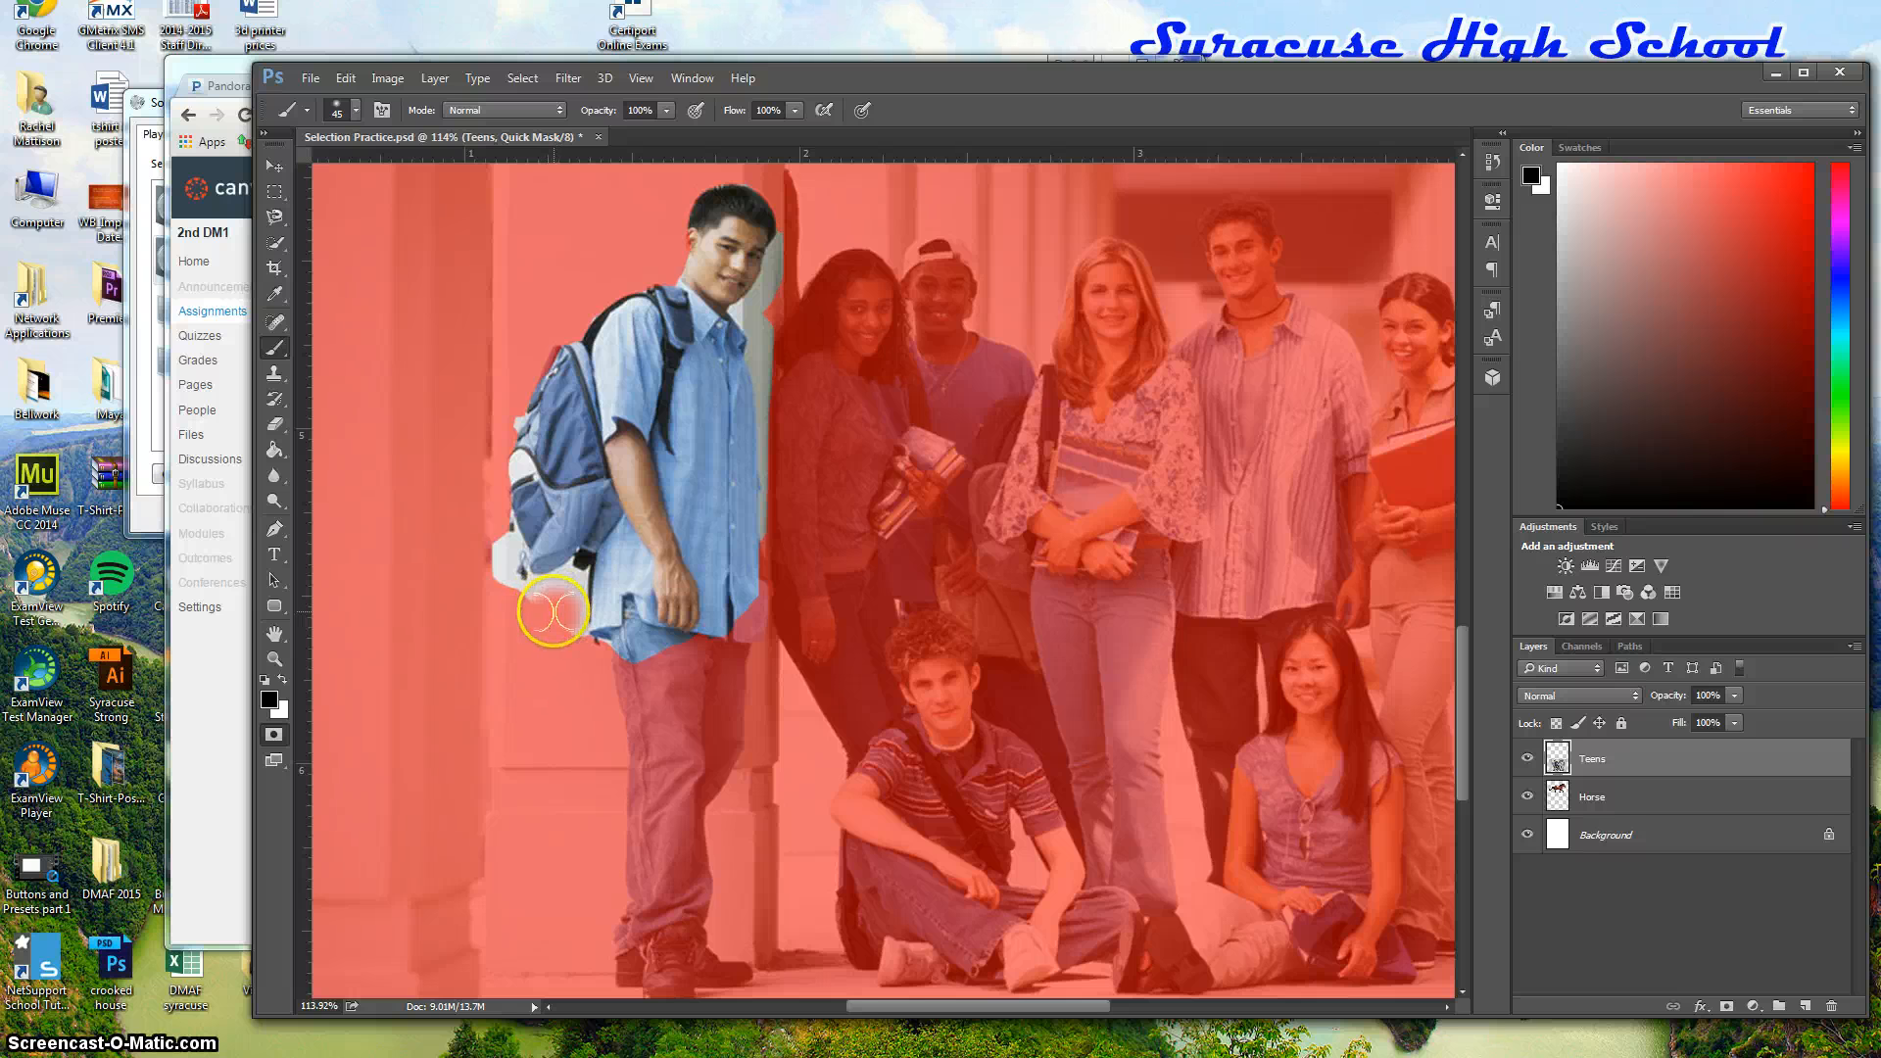
mouse_move(554, 611)
mouse_down()
mouse_move(516, 614)
mouse_move(568, 627)
mouse_up()
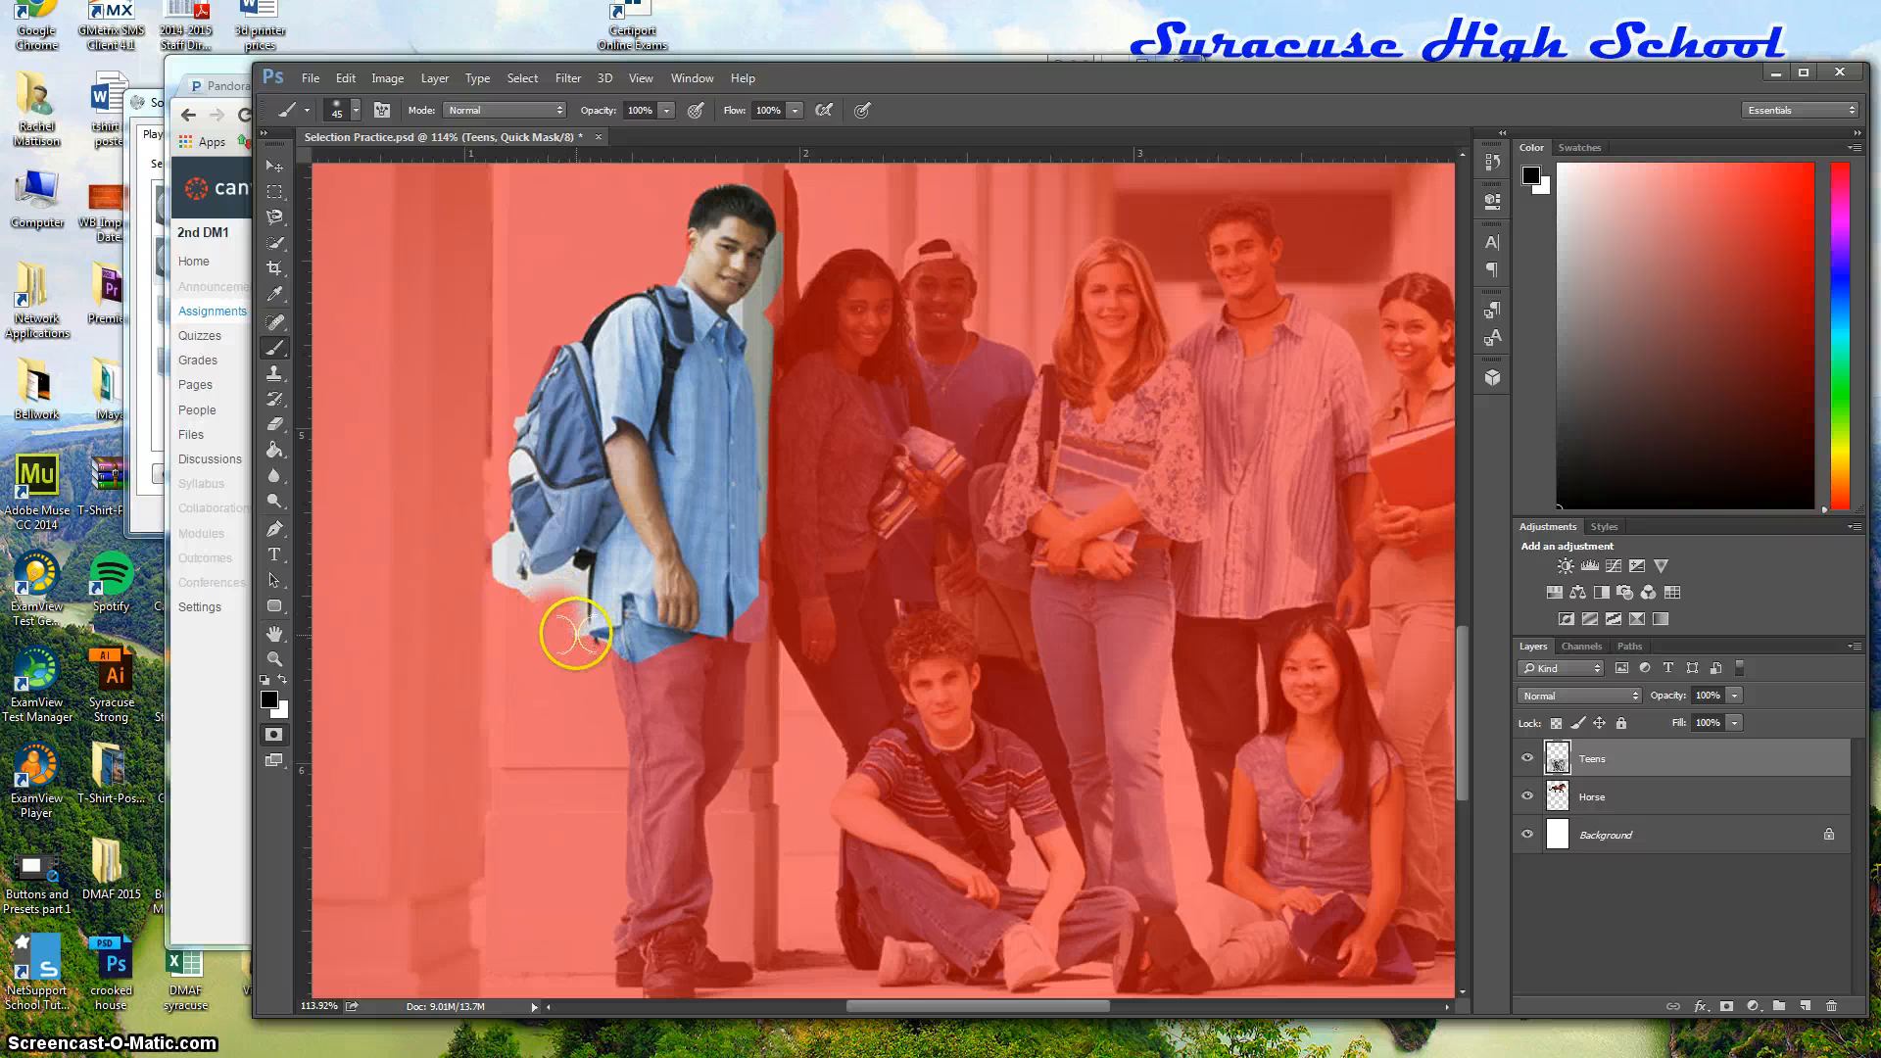
Switch to a hard round 45 px brush with 100% hardness and mask the background beside the backpack's lower corner
click(341, 110)
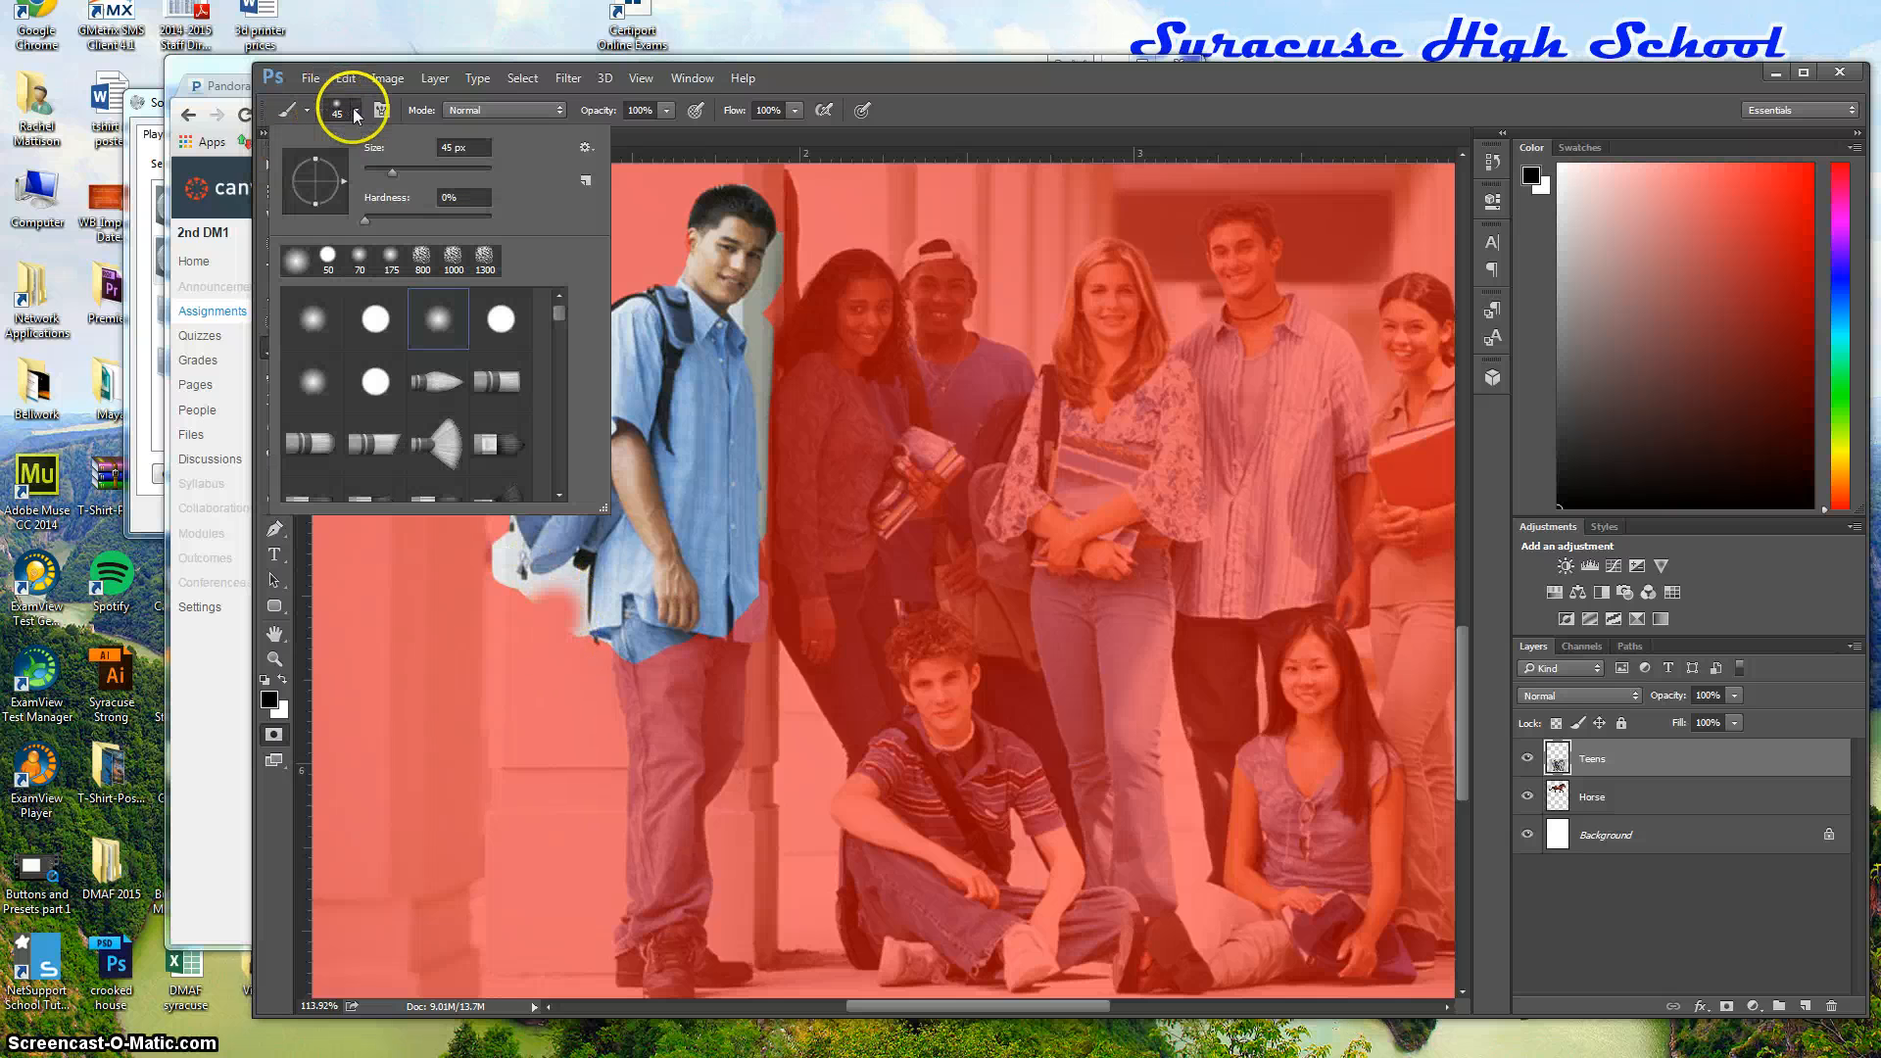
click(377, 321)
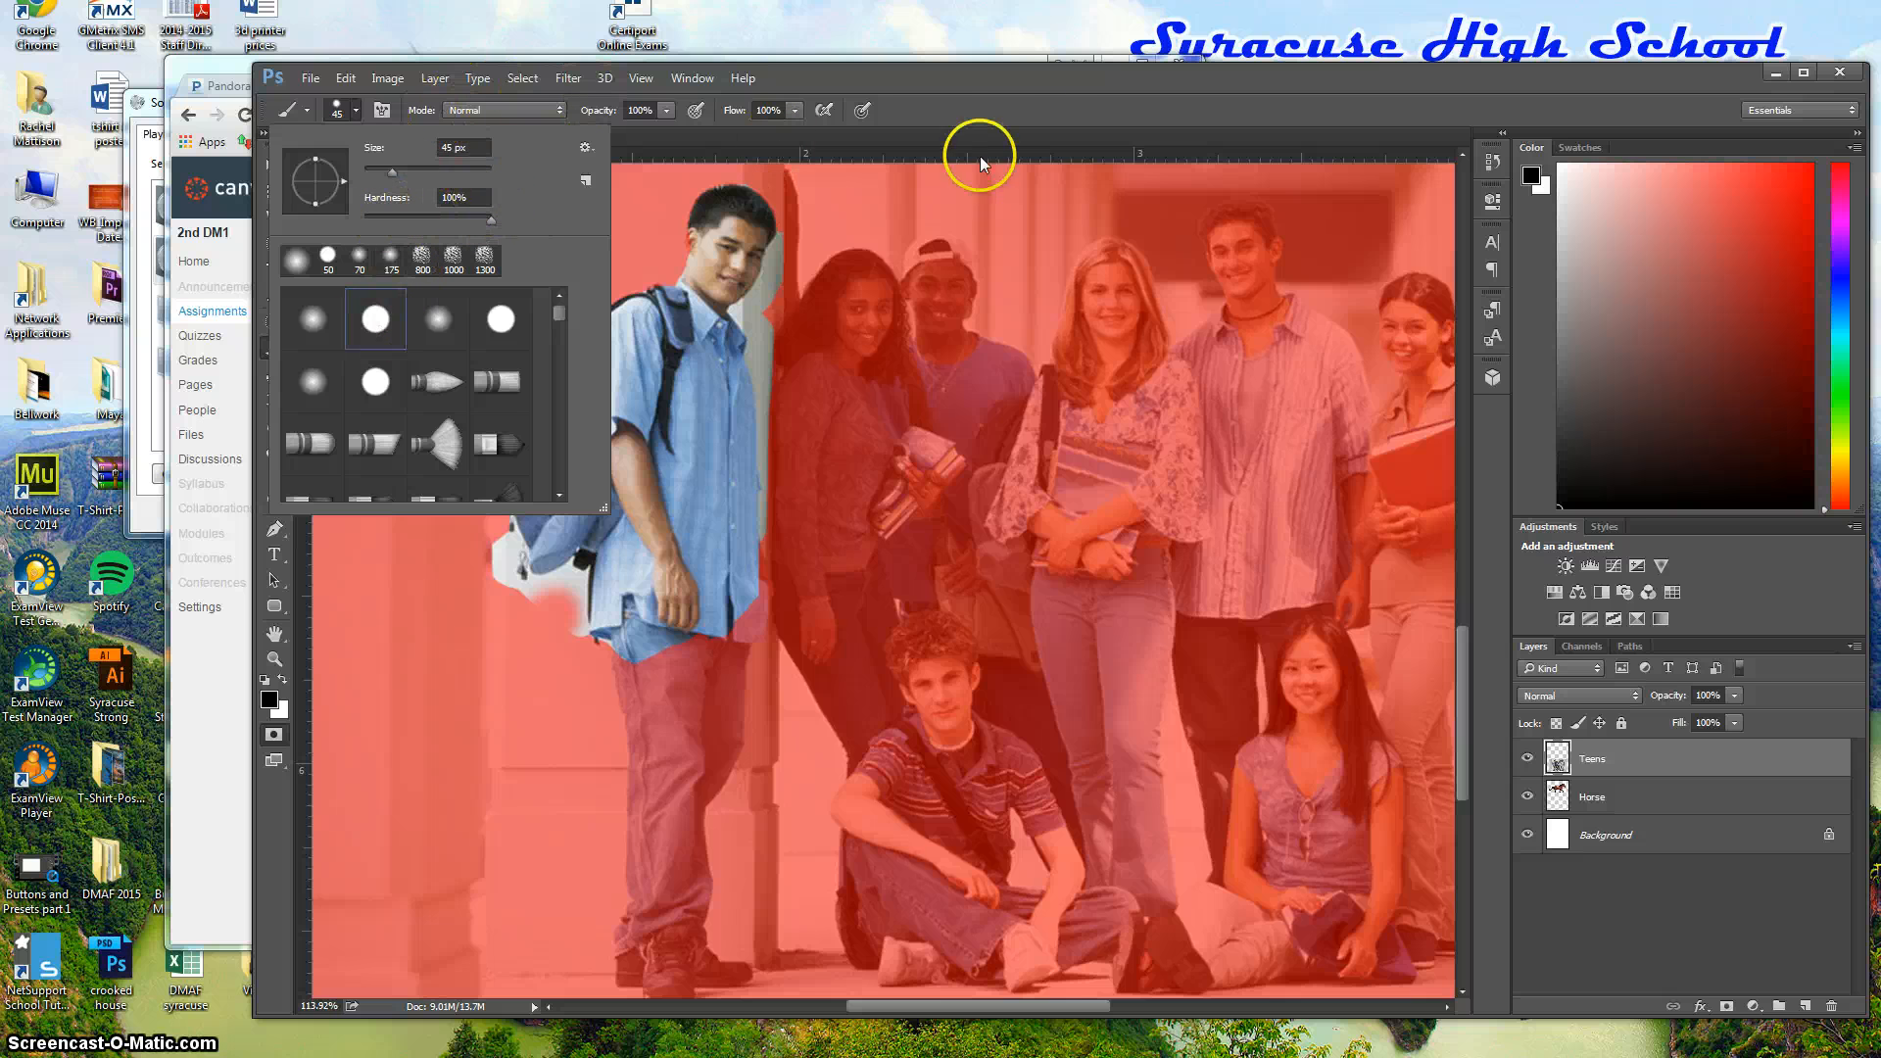
click(996, 102)
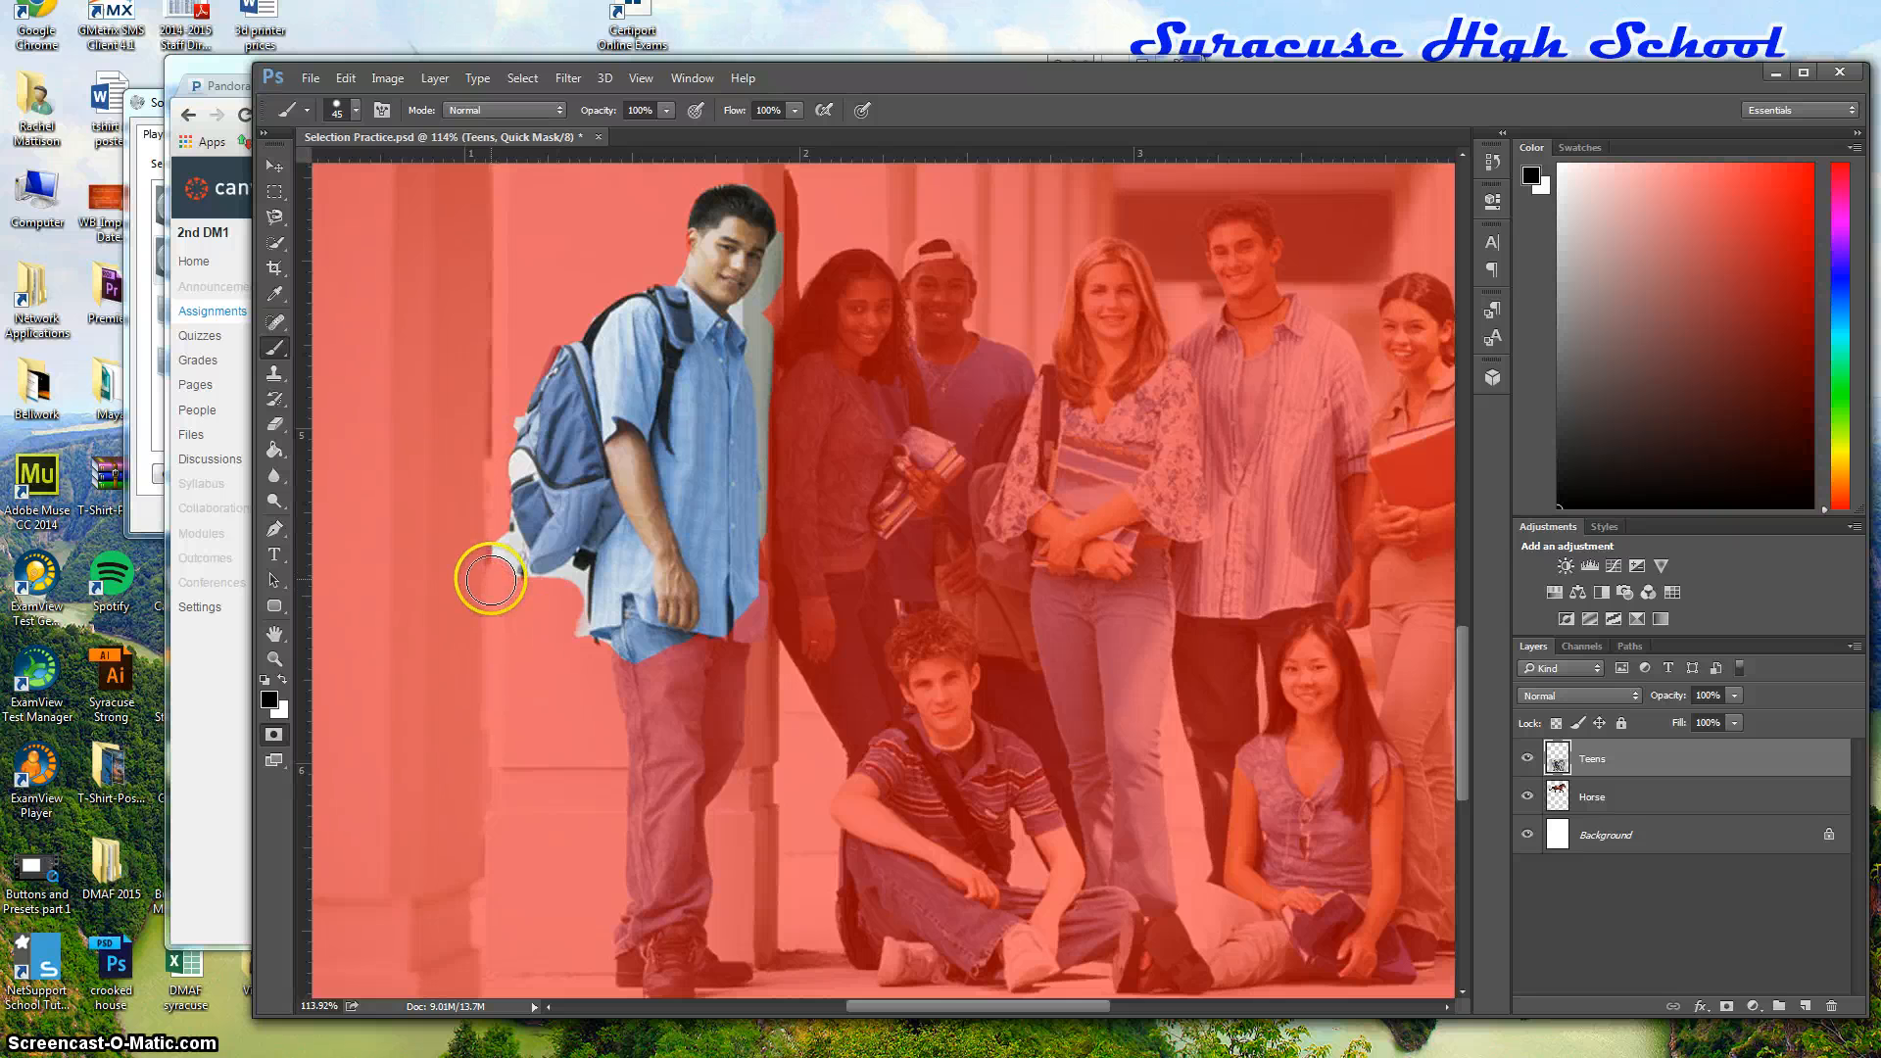
scroll(489, 580, up, 6)
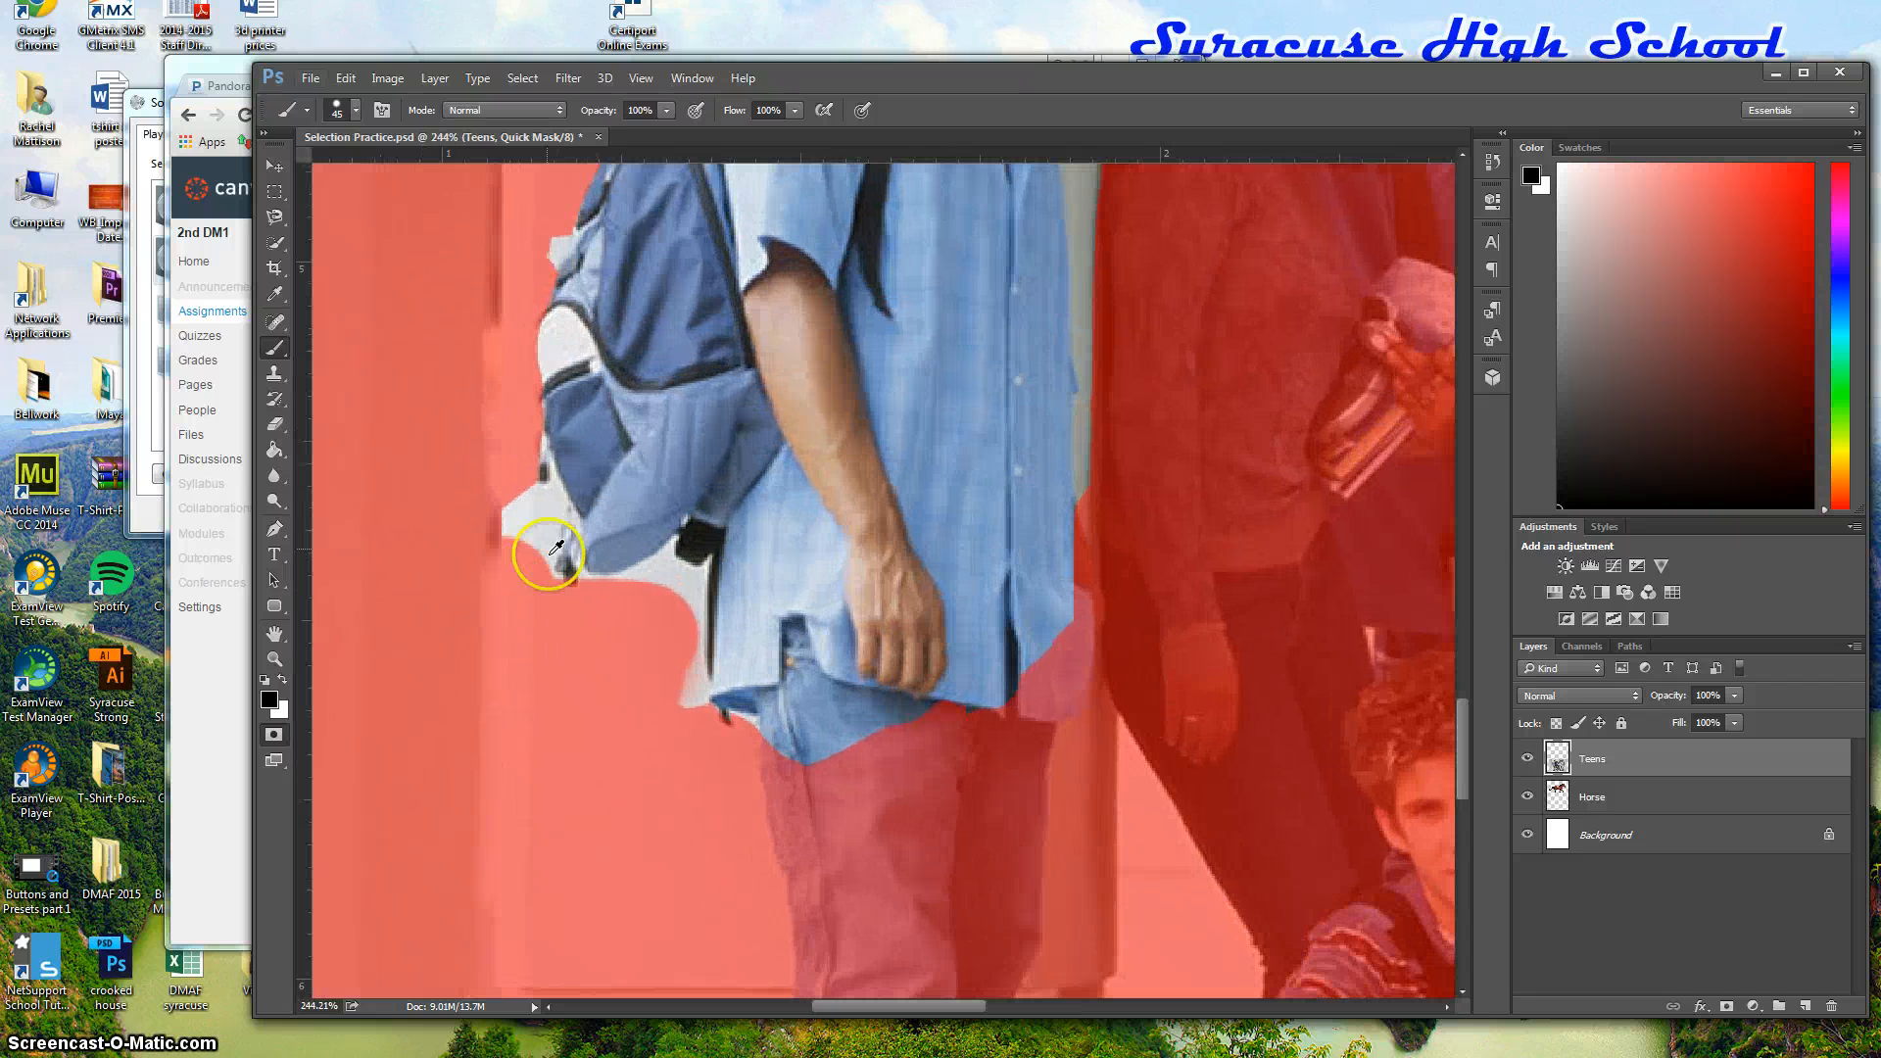
mouse_move(509, 526)
mouse_down()
mouse_move(495, 508)
mouse_move(450, 534)
mouse_up()
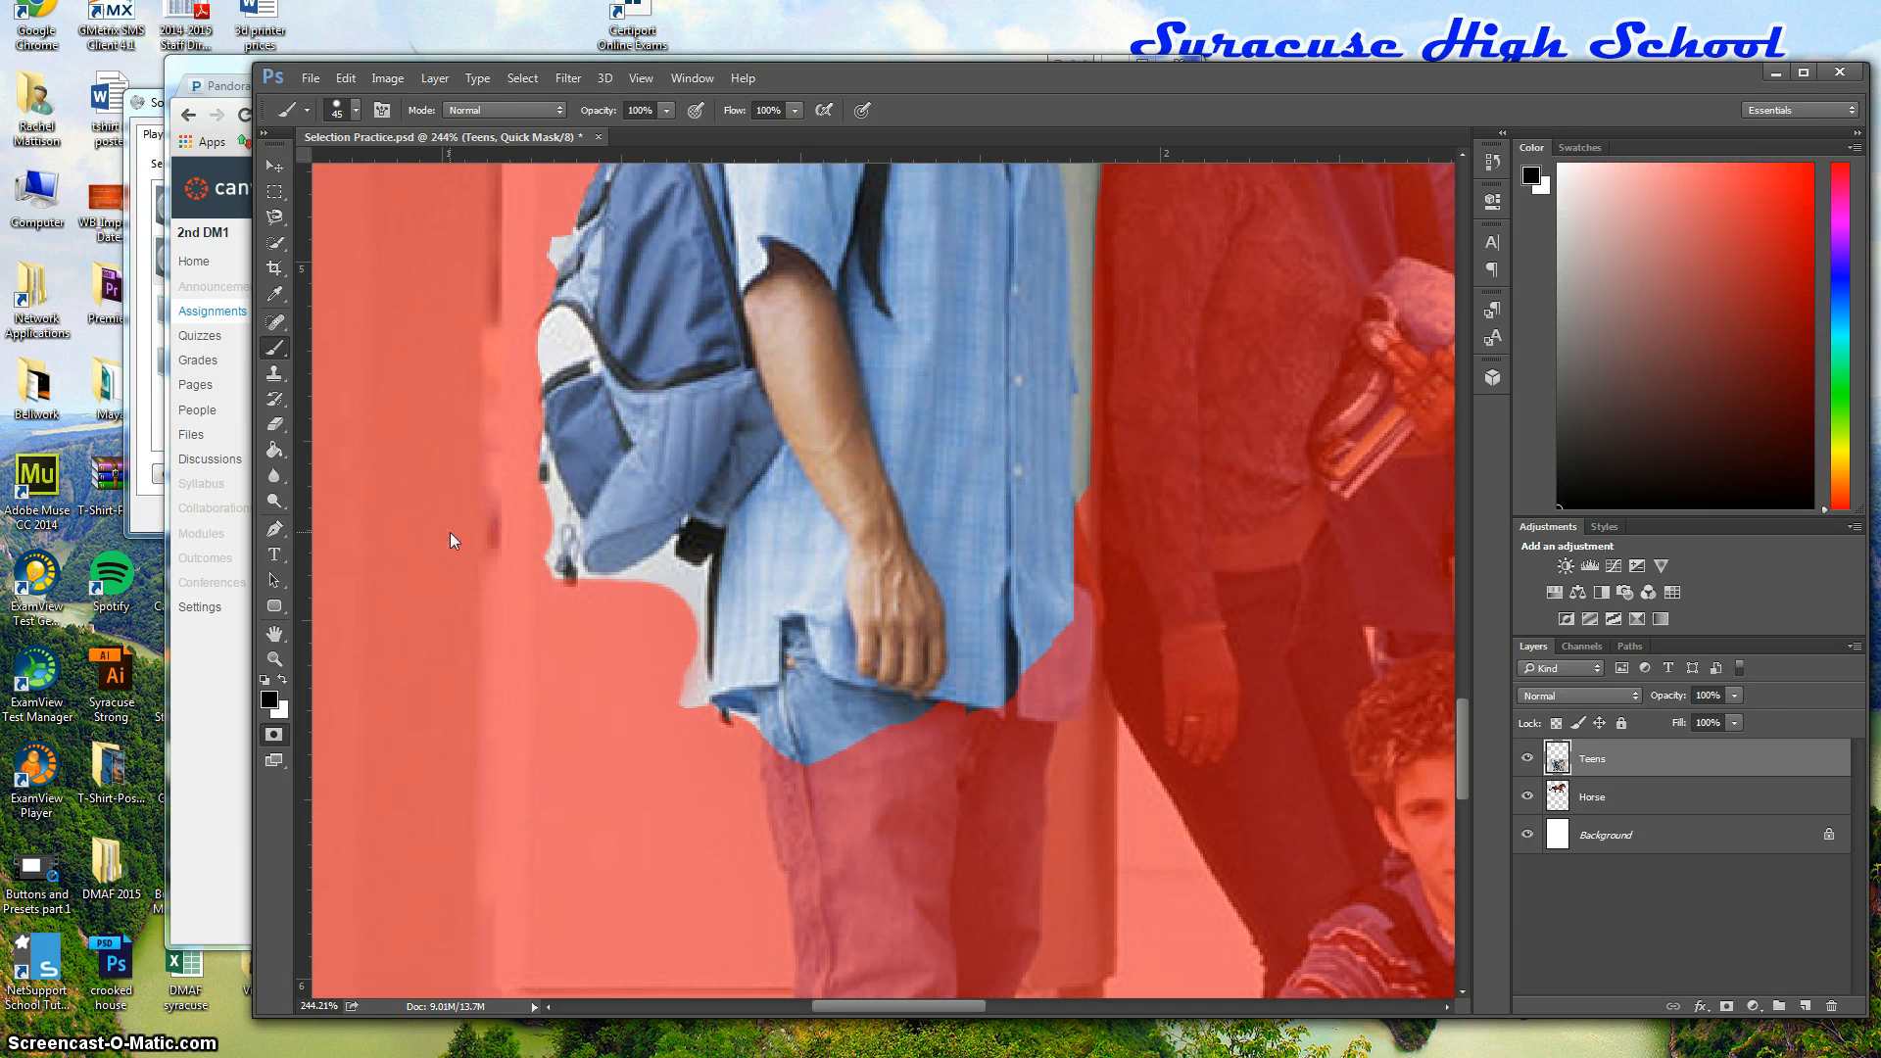
mouse_move(449, 534)
mouse_down()
mouse_move(483, 533)
mouse_move(558, 585)
mouse_up()
Reduce the brush to 10 px while masking the background under the backpack and along the back of the shirt
key(bracketleft)
key(bracketleft)
mouse_move(568, 593)
mouse_down()
mouse_move(650, 599)
mouse_move(650, 583)
mouse_up()
key(bracketleft)
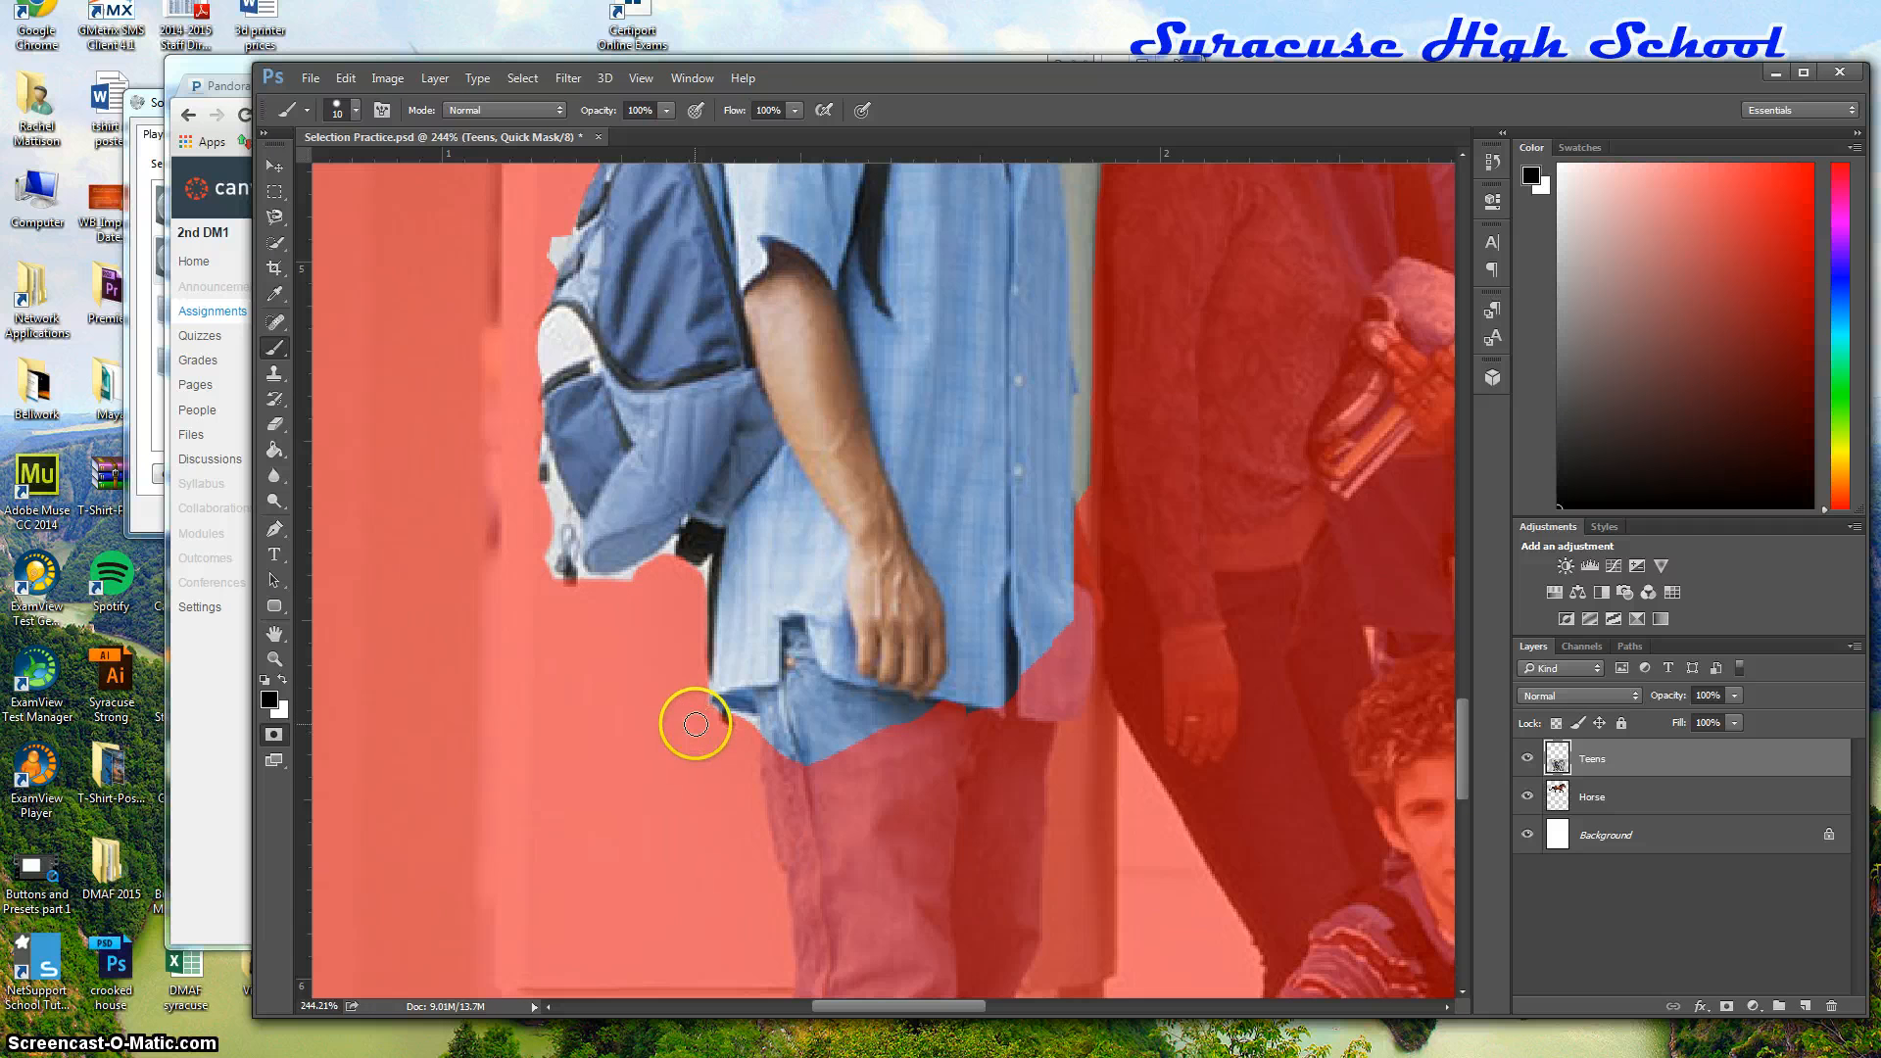
Shrink the brush further and mask the leftover background below the shirt's back hem and under the backpack
key(bracketleft)
key(bracketleft)
key(bracketleft)
key(bracketleft)
key(bracketleft)
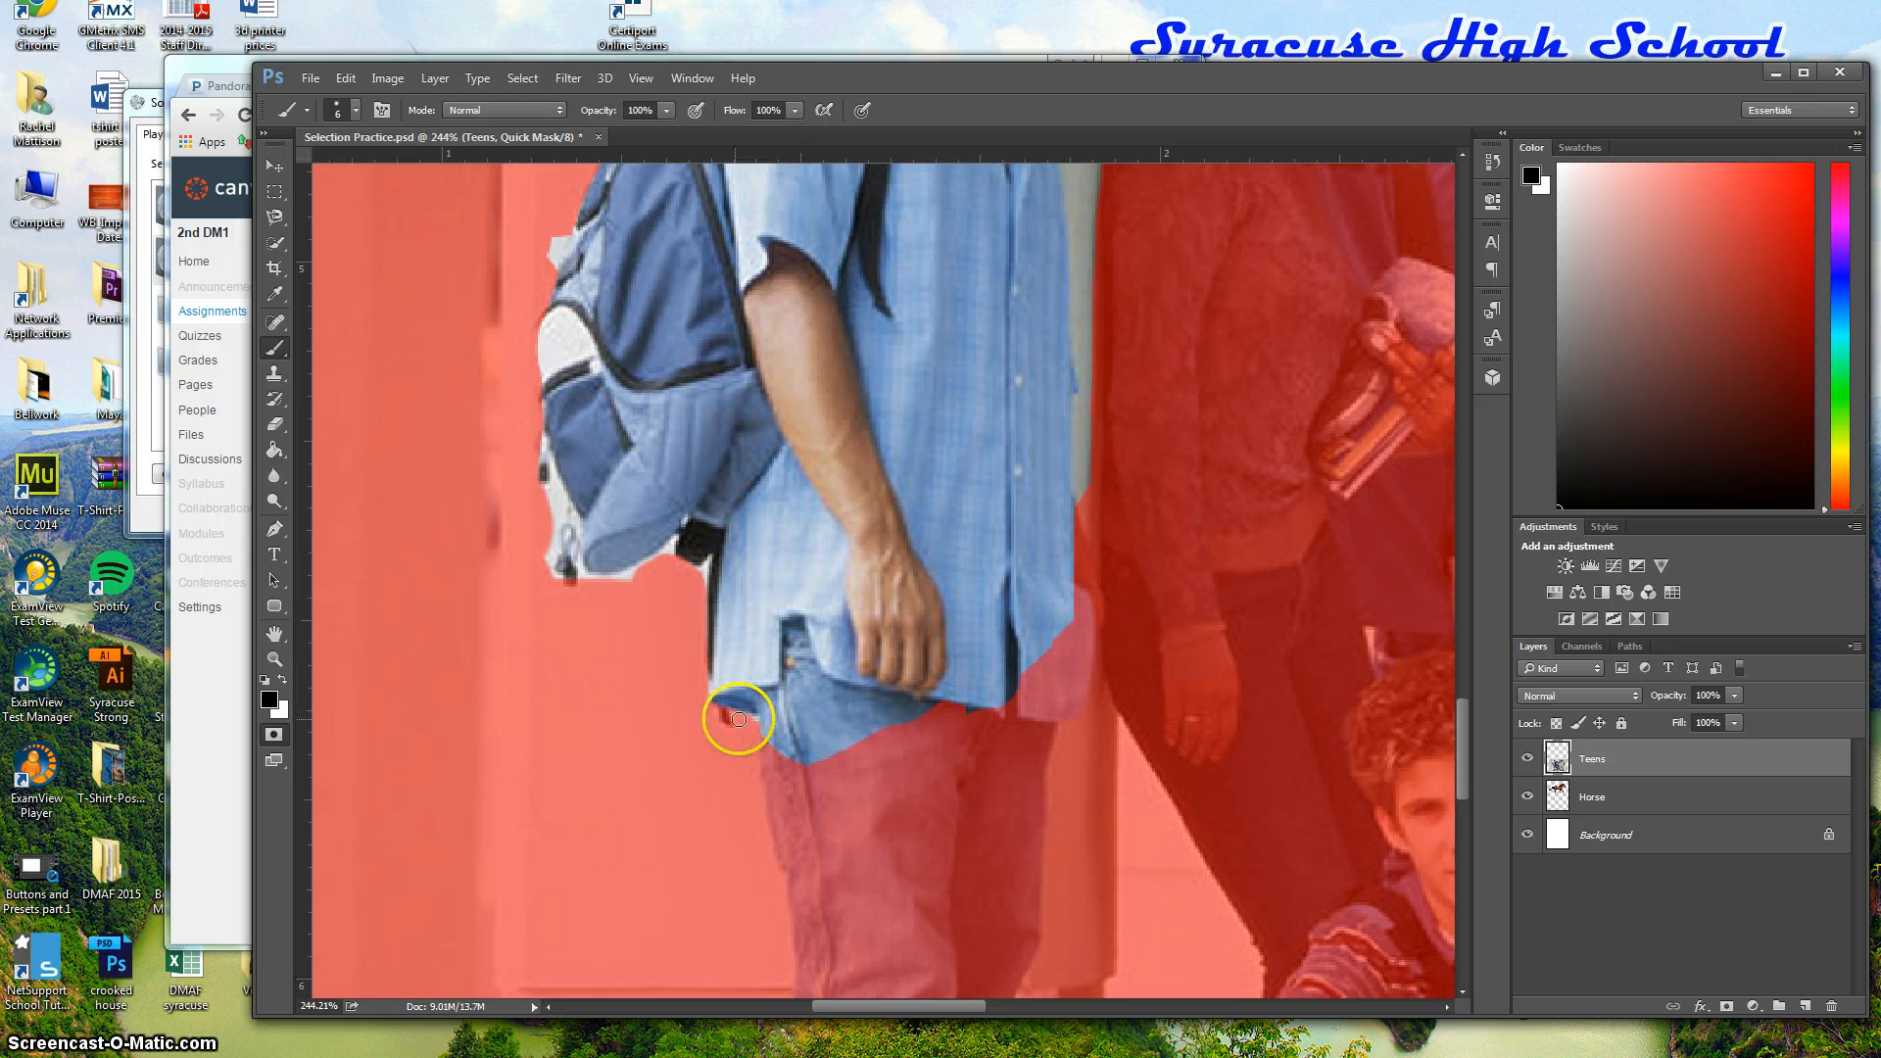
drag(738, 722, 759, 723)
drag(607, 541, 622, 587)
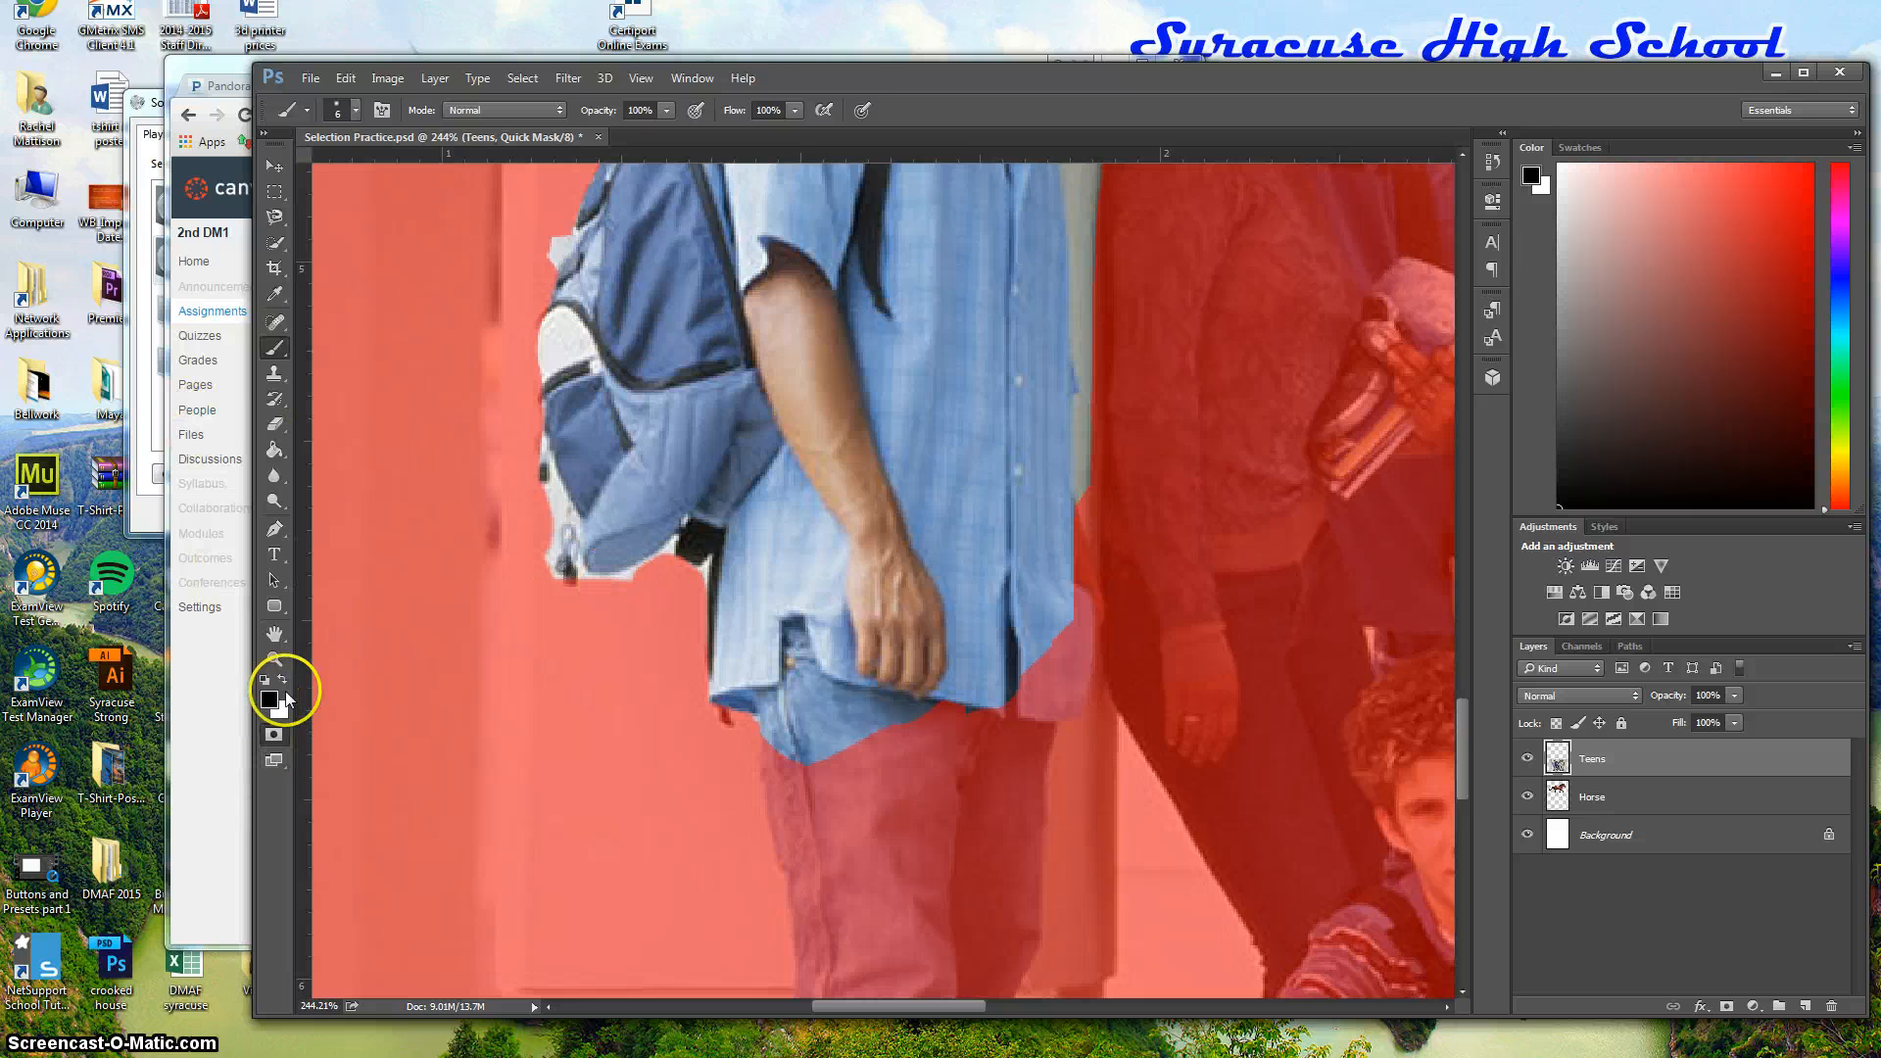
Swap the painting colour to white and brush the upper jeans into the selection, enlarging the brush to 70 px
click(284, 679)
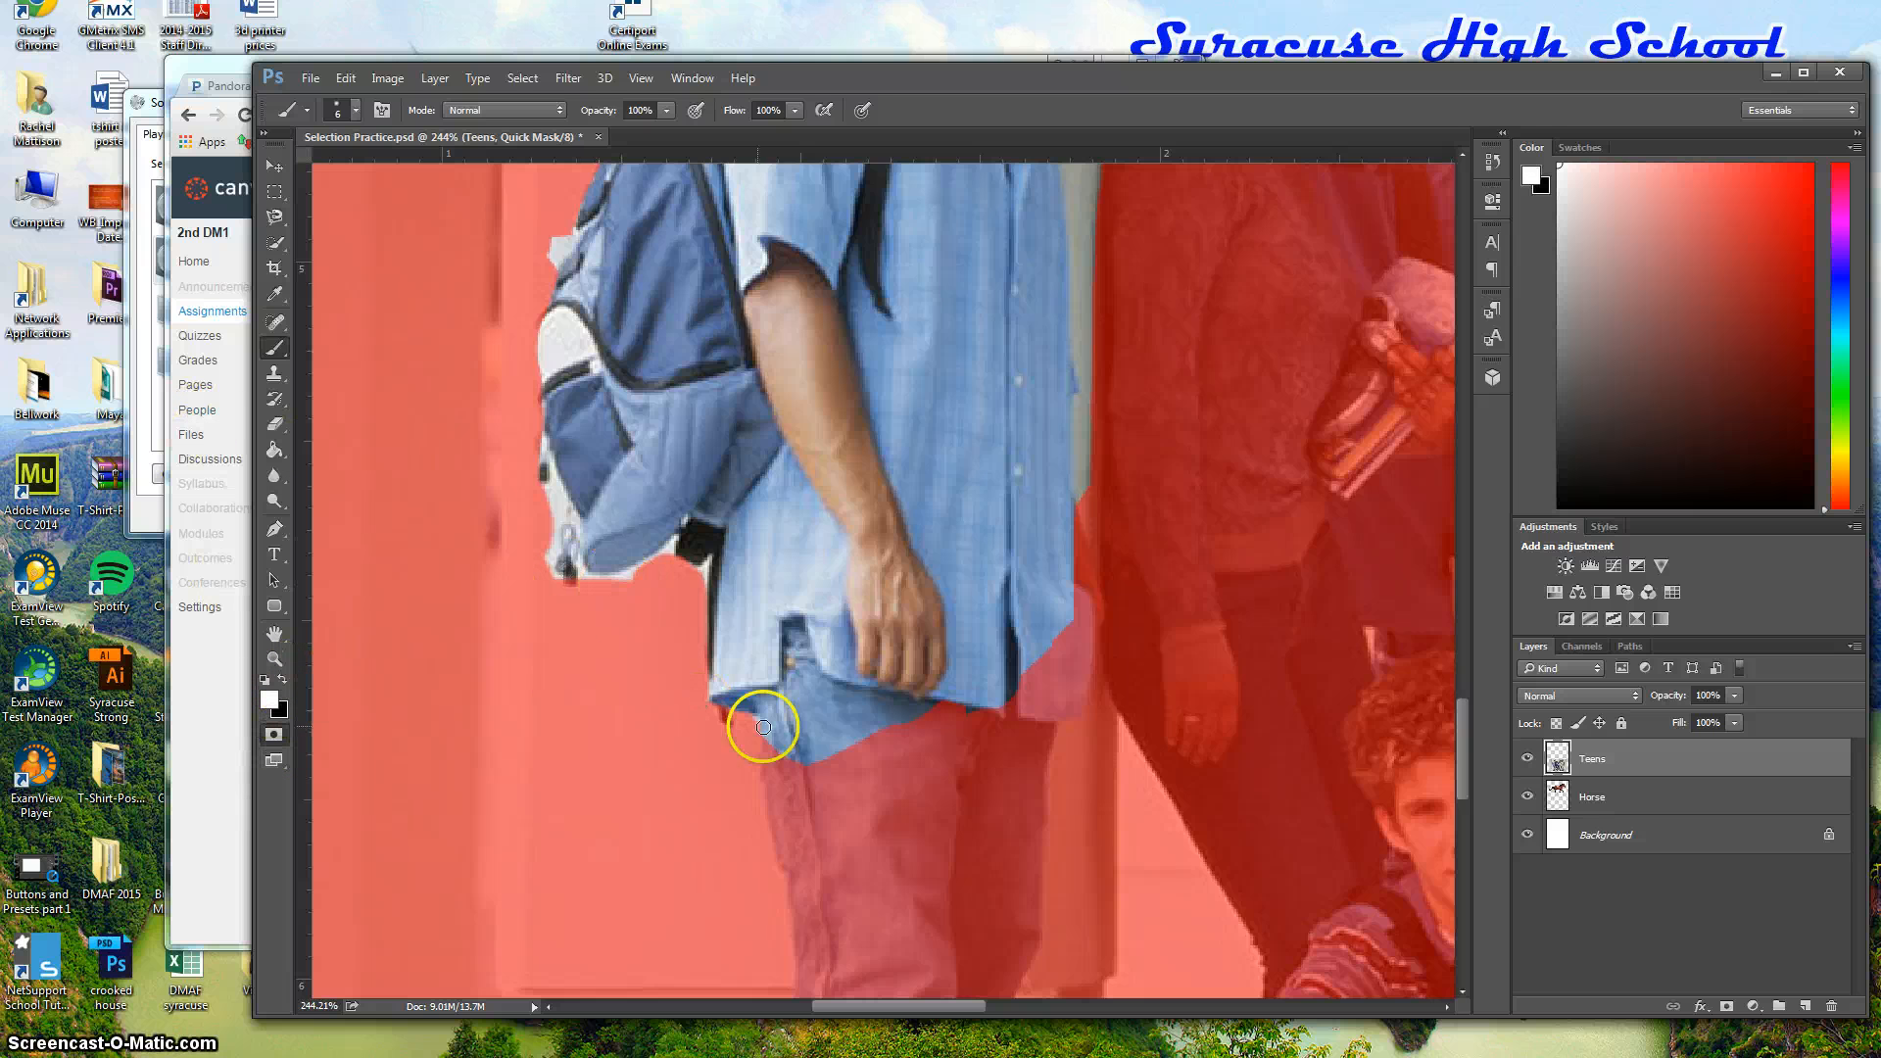
drag(808, 746, 823, 832)
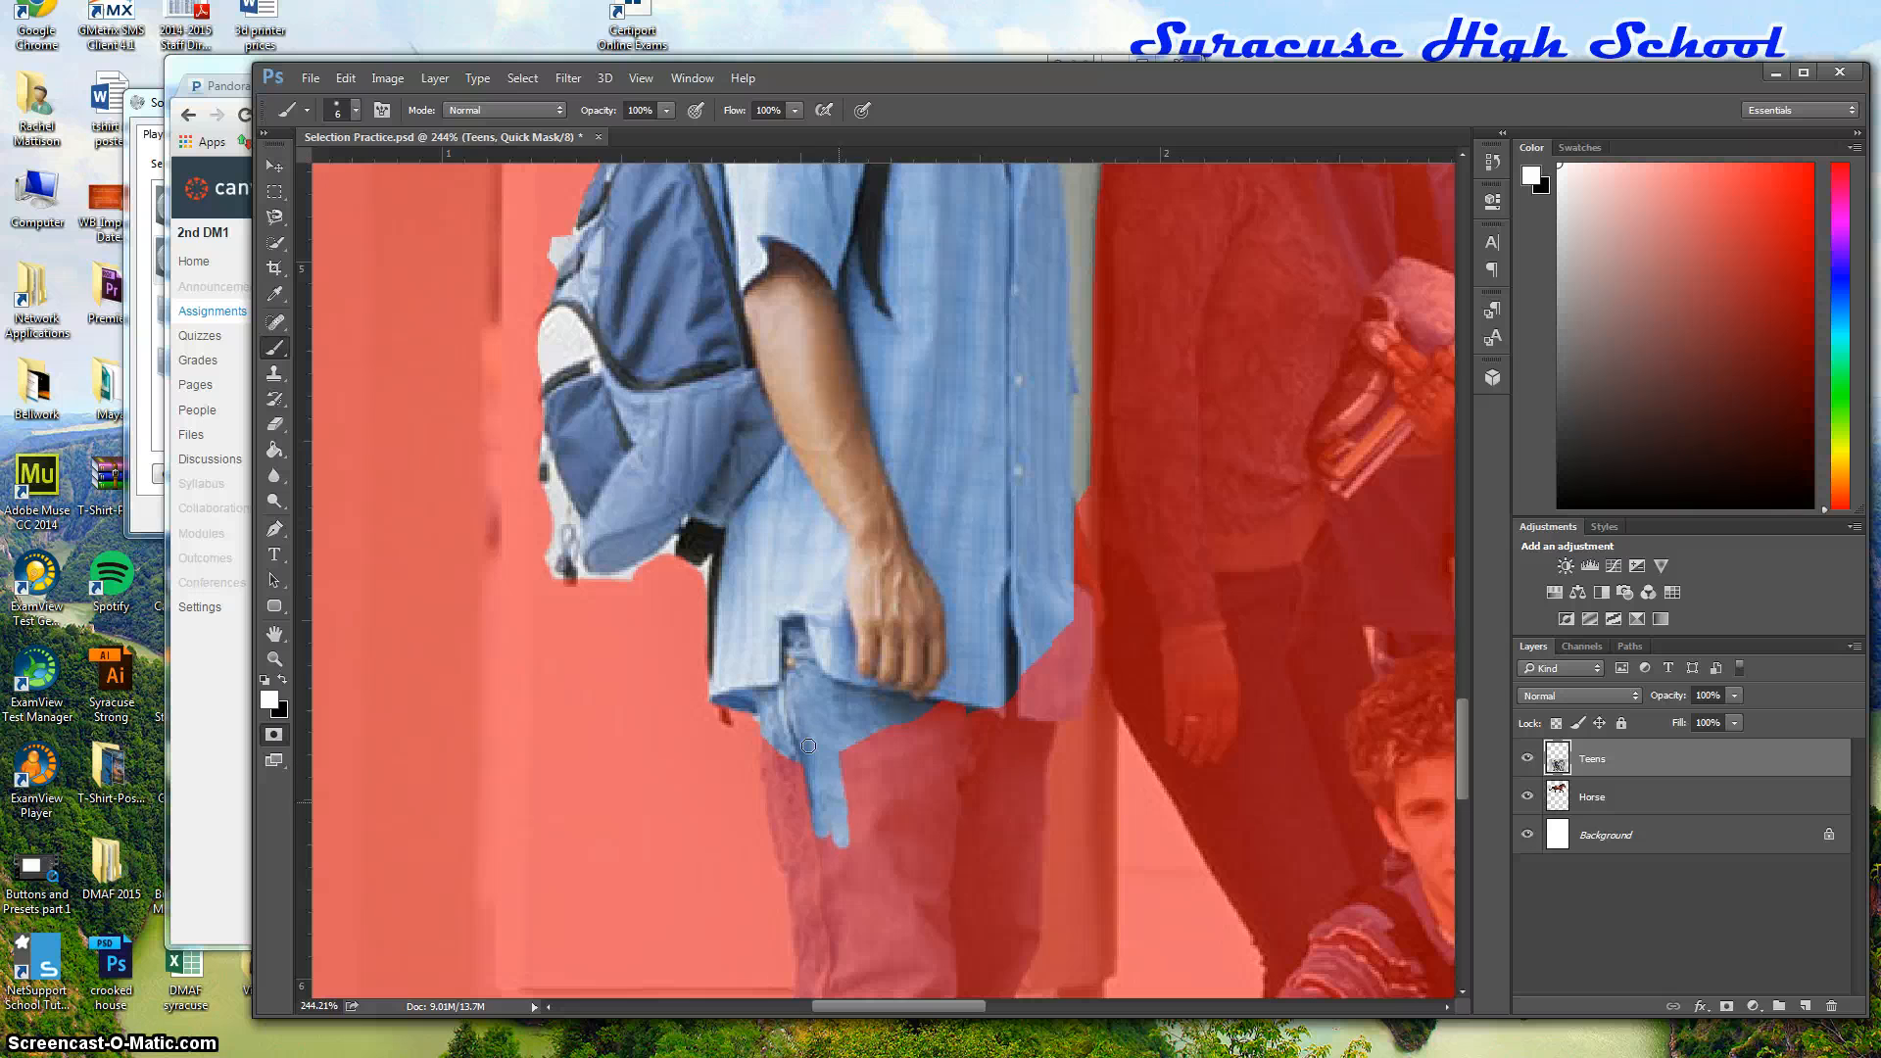
mouse_move(889, 792)
mouse_down()
mouse_move(887, 760)
mouse_move(936, 768)
mouse_move(920, 784)
mouse_move(872, 619)
mouse_up()
key(bracketright)
scroll(911, 759, down, 3)
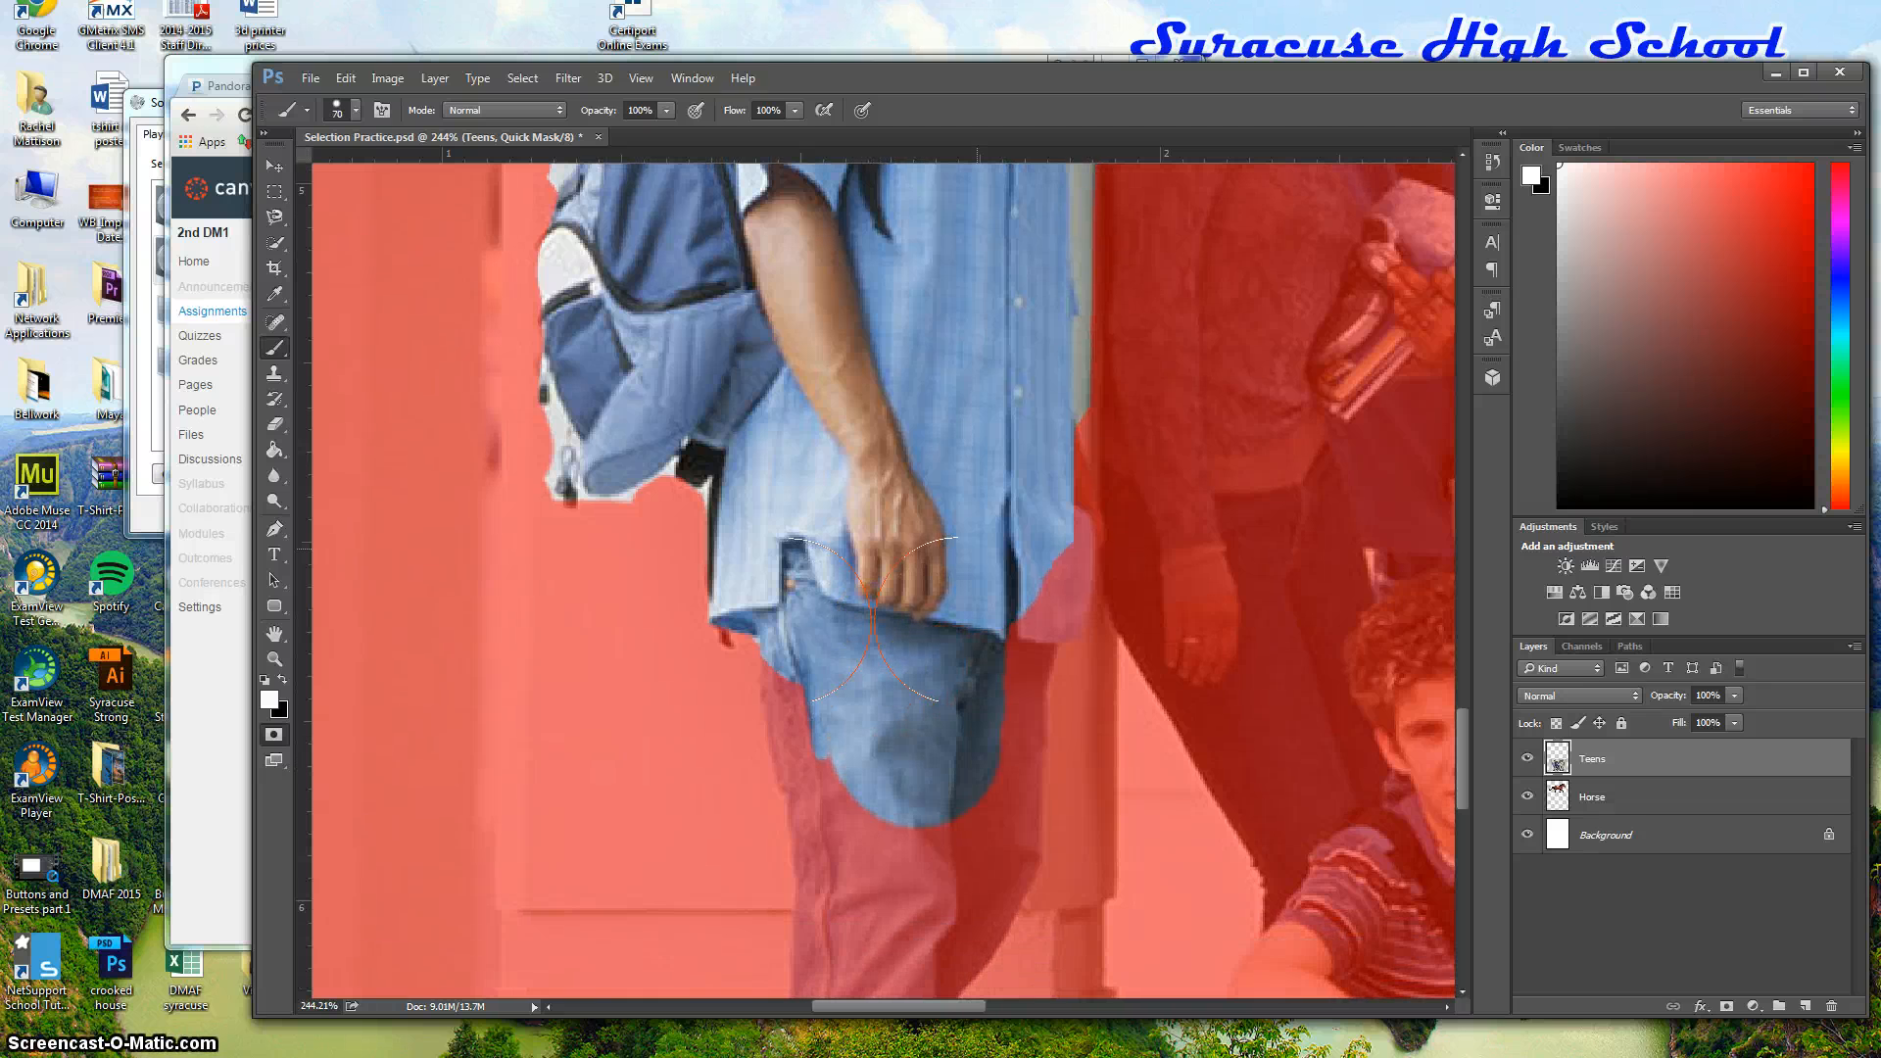
drag(977, 548, 980, 587)
mouse_move(901, 843)
mouse_down()
mouse_move(903, 896)
mouse_move(862, 705)
mouse_move(806, 673)
mouse_up()
Reduce the brush size and exit Quick Mask mode to turn the painted mask back into a selection around the boy
key(bracketleft)
key(bracketleft)
key(bracketleft)
key(bracketleft)
key(bracketleft)
key(bracketleft)
key(bracketleft)
key(bracketleft)
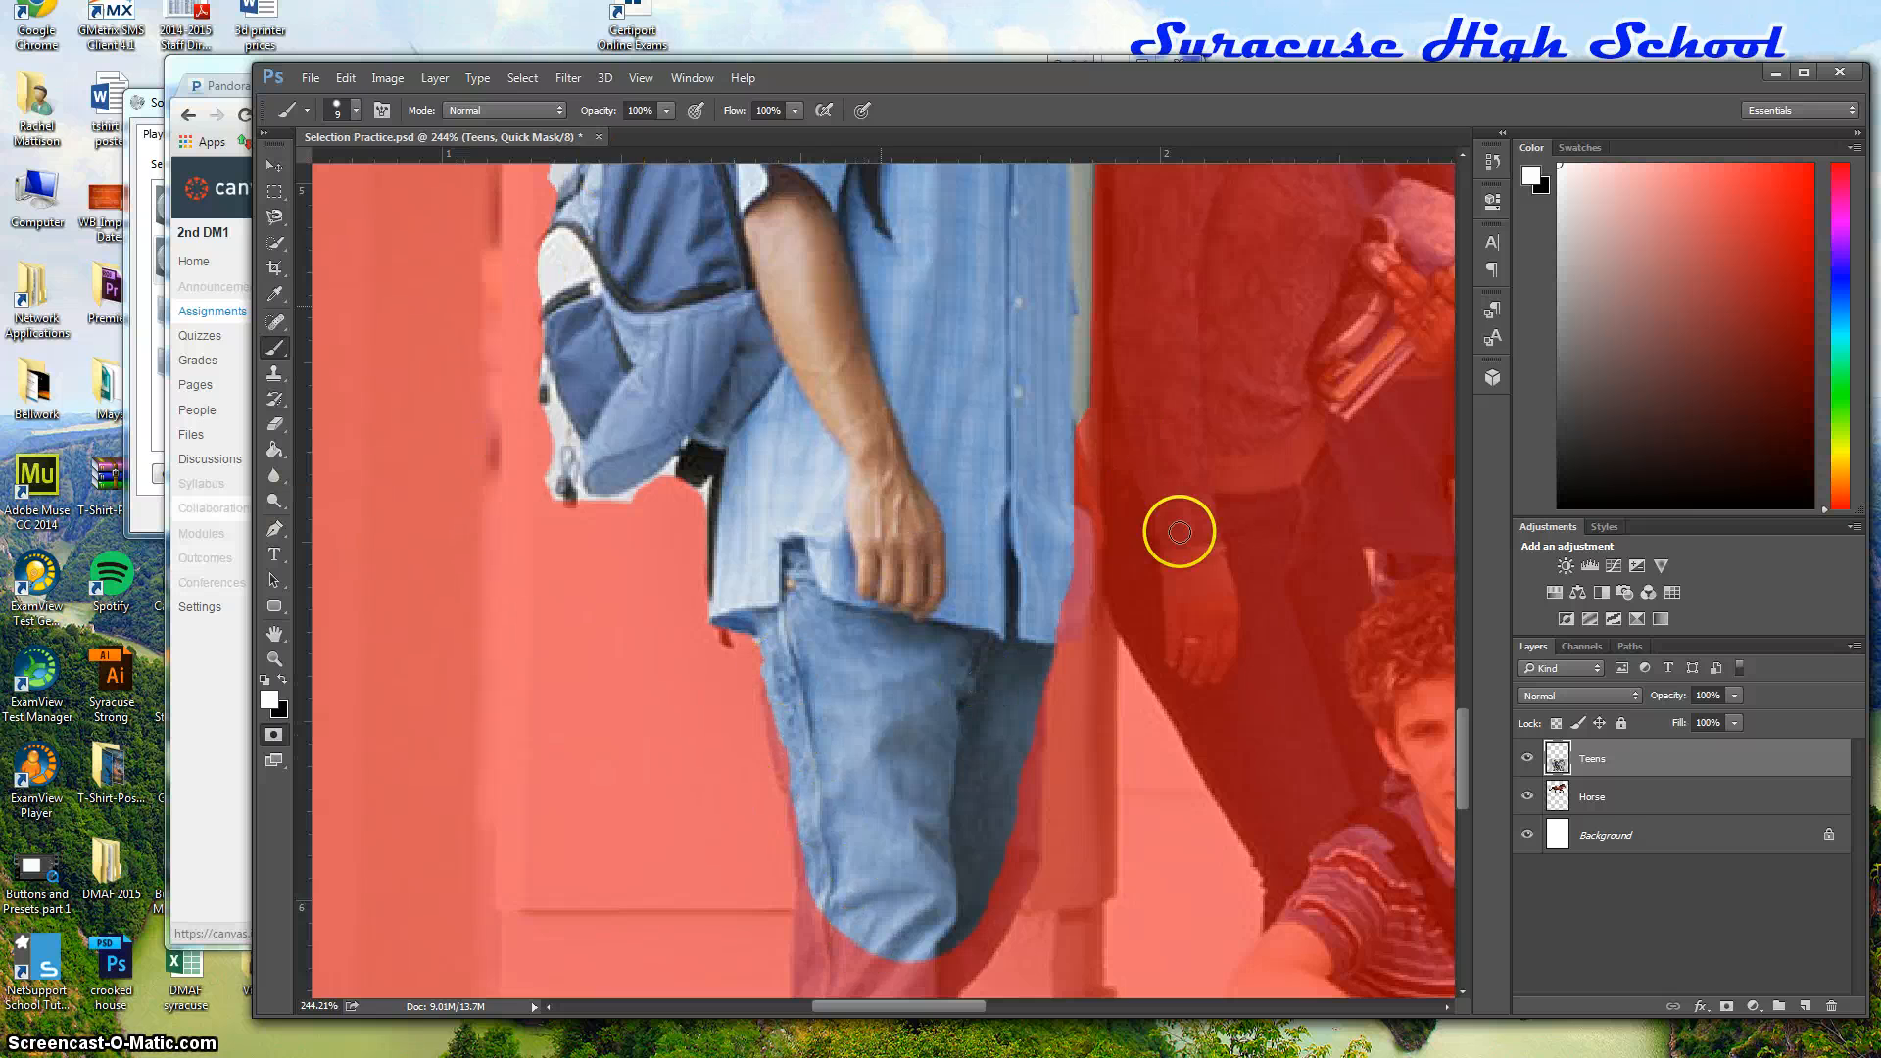
click(275, 734)
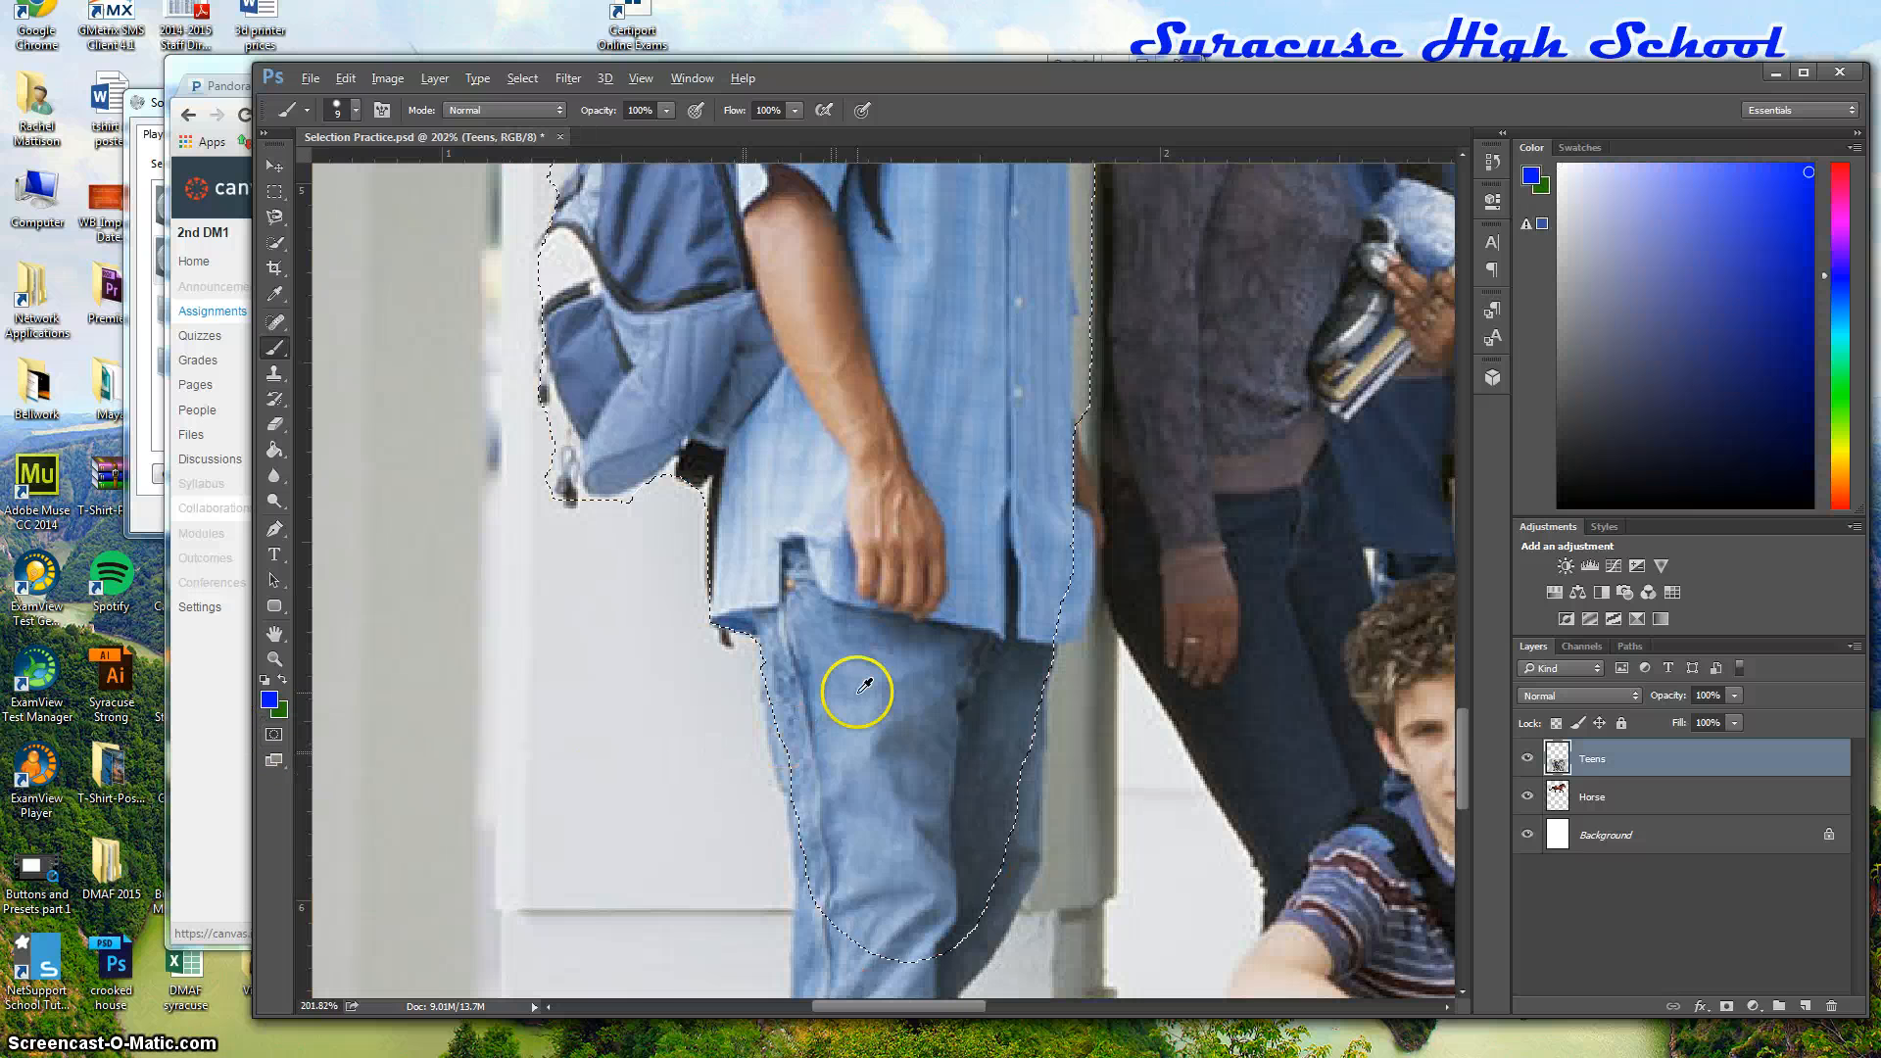
scroll(862, 685, down, 4)
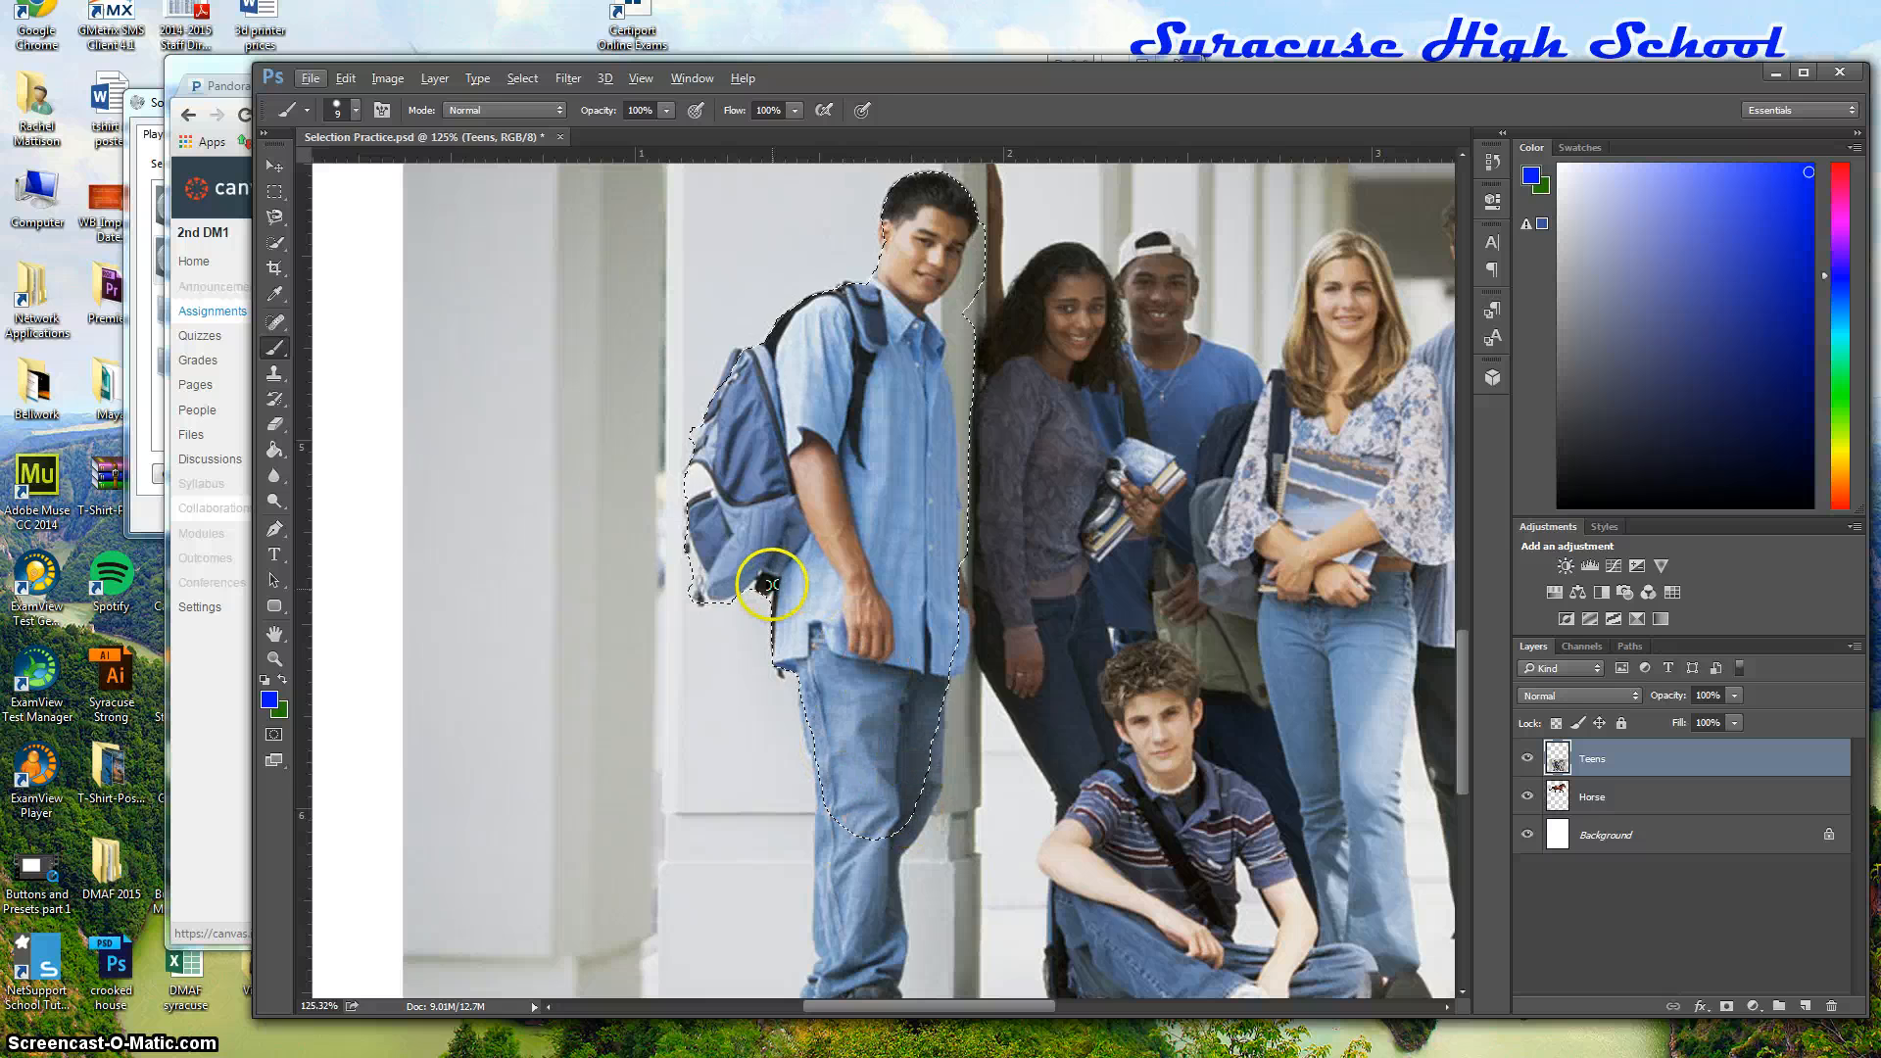
scroll(881, 449, down, 1)
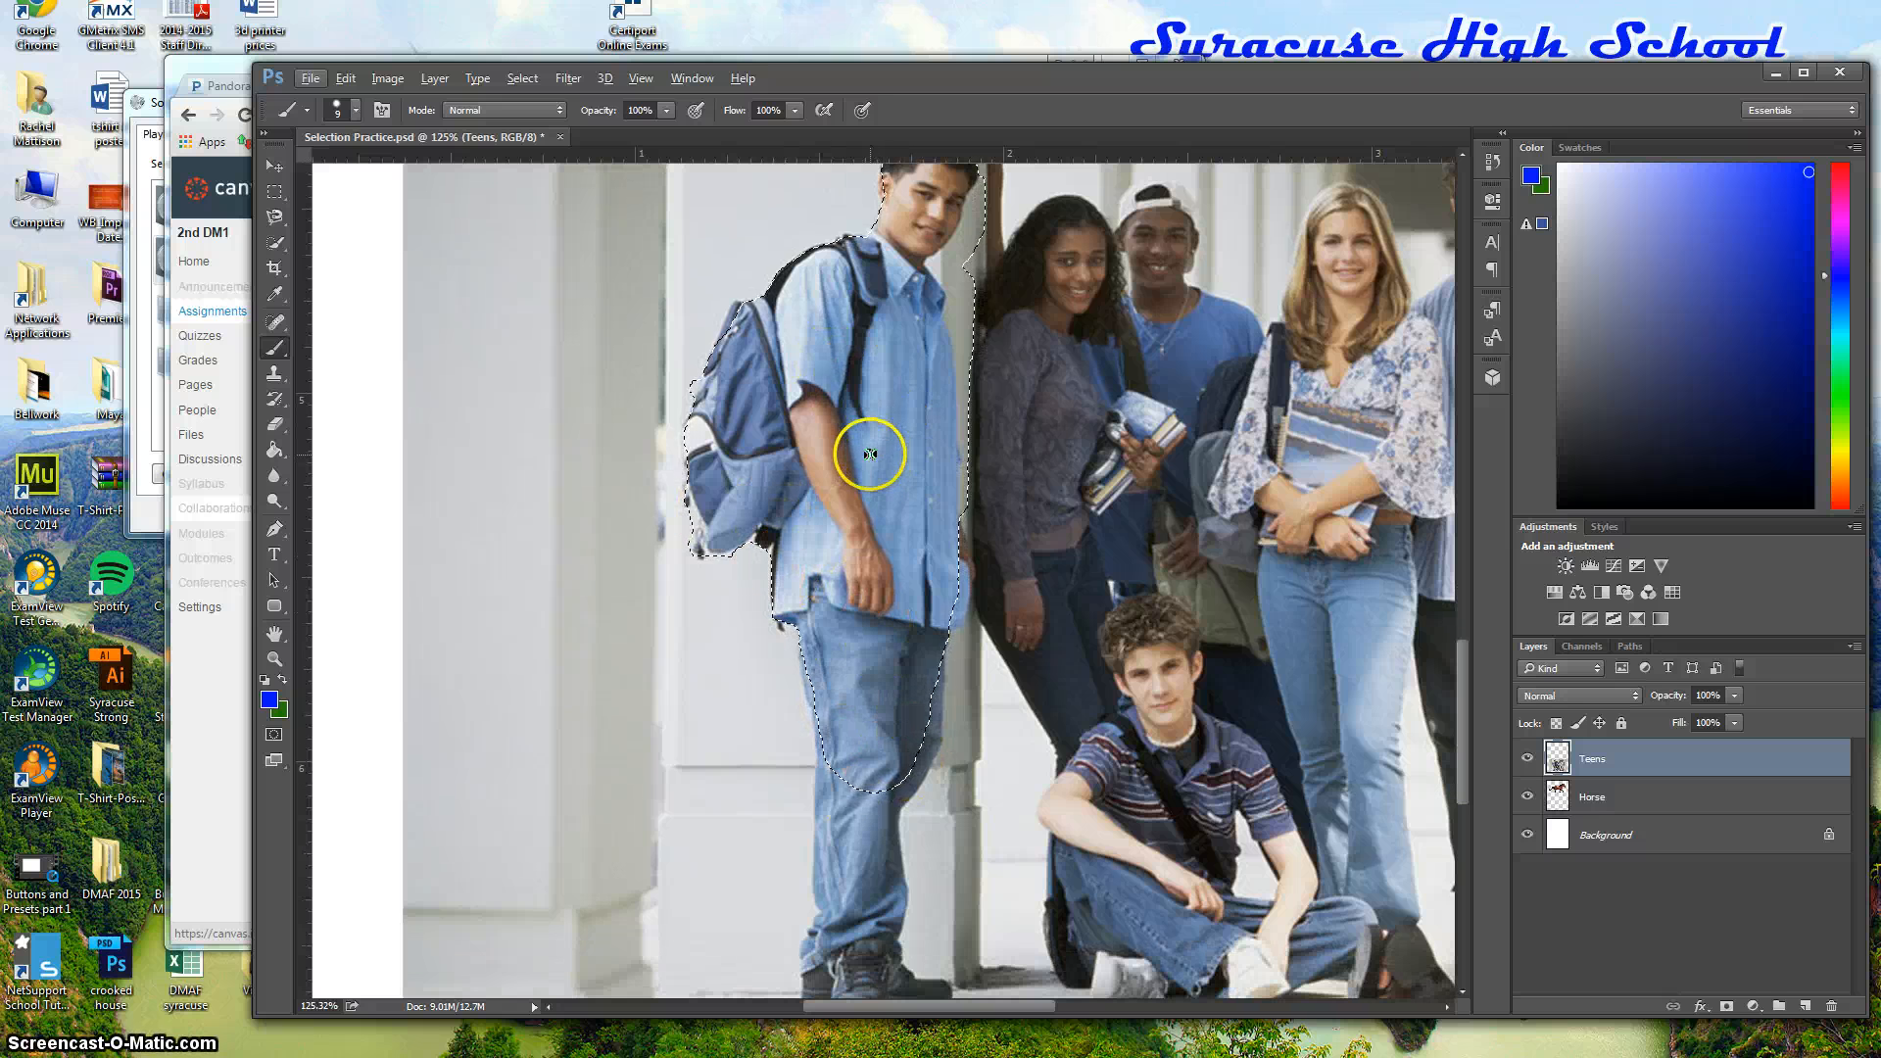
Save the refined selection of the boy over the existing Teen boy channel using the Replace Channel operation
click(515, 81)
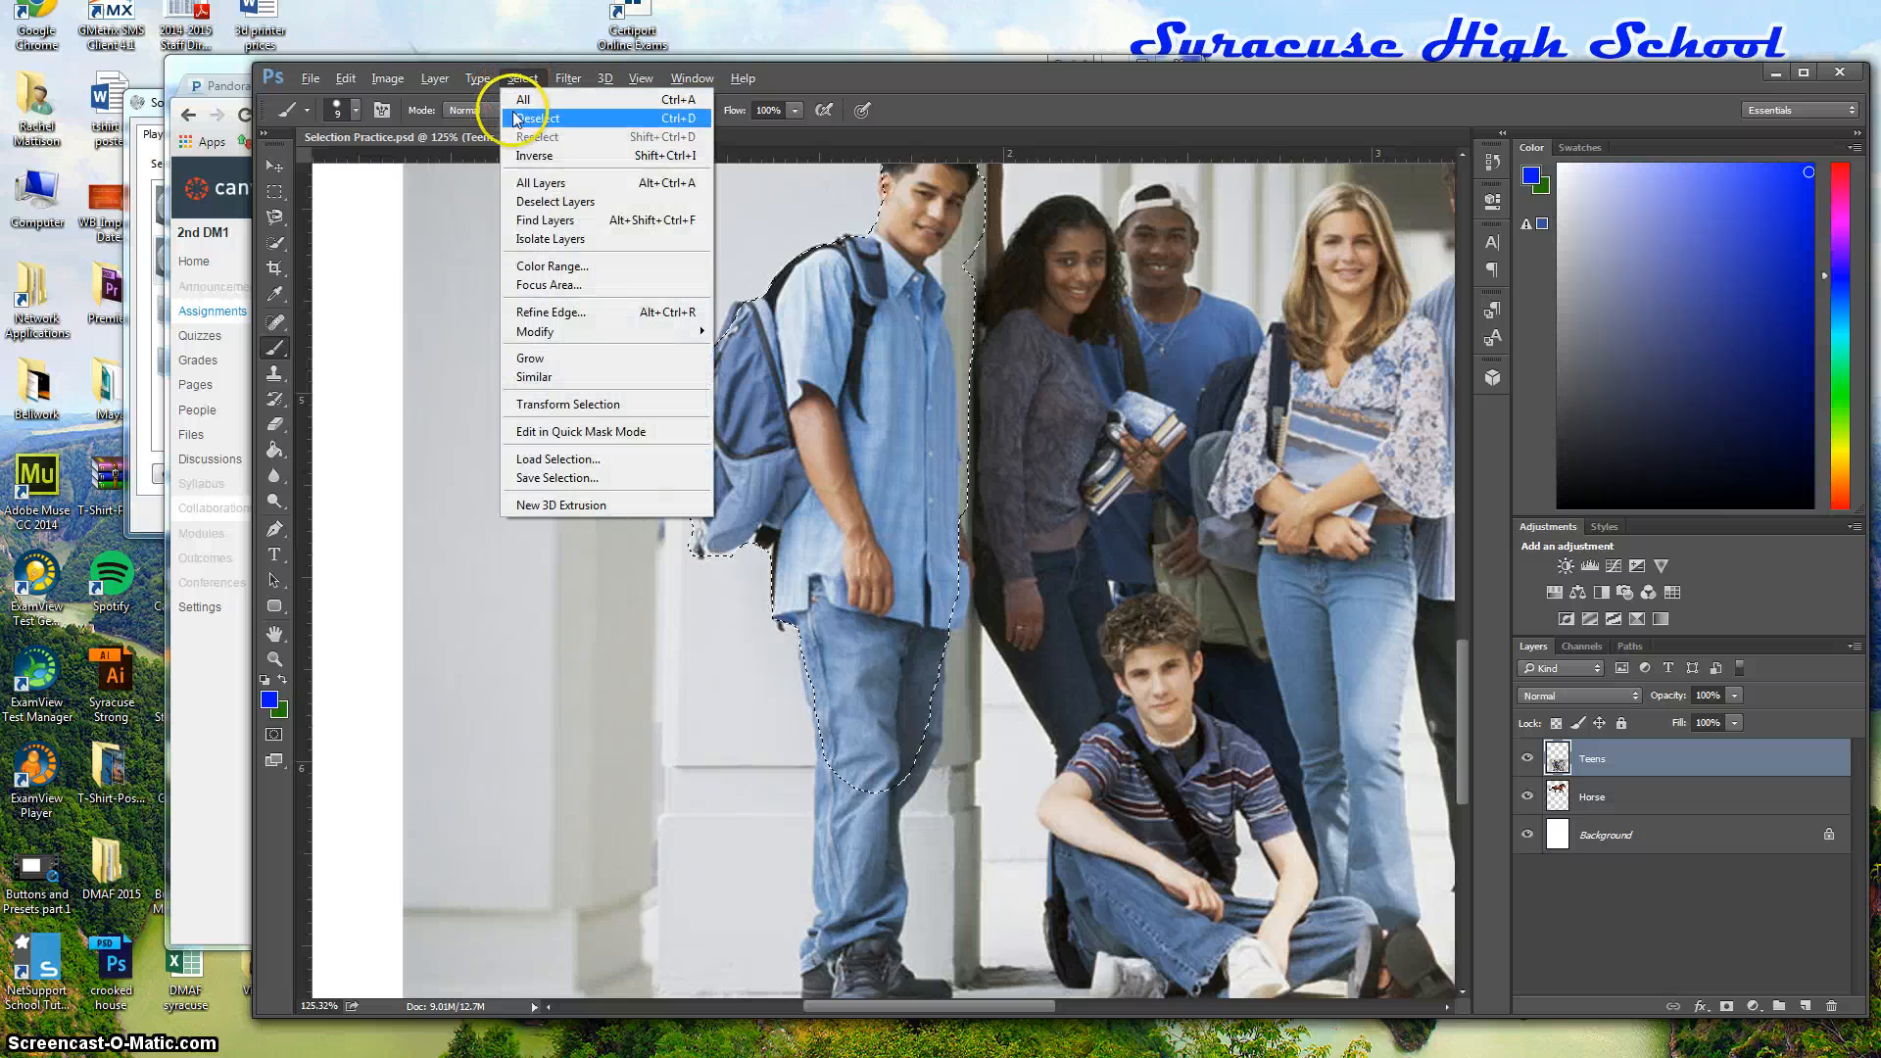
click(557, 478)
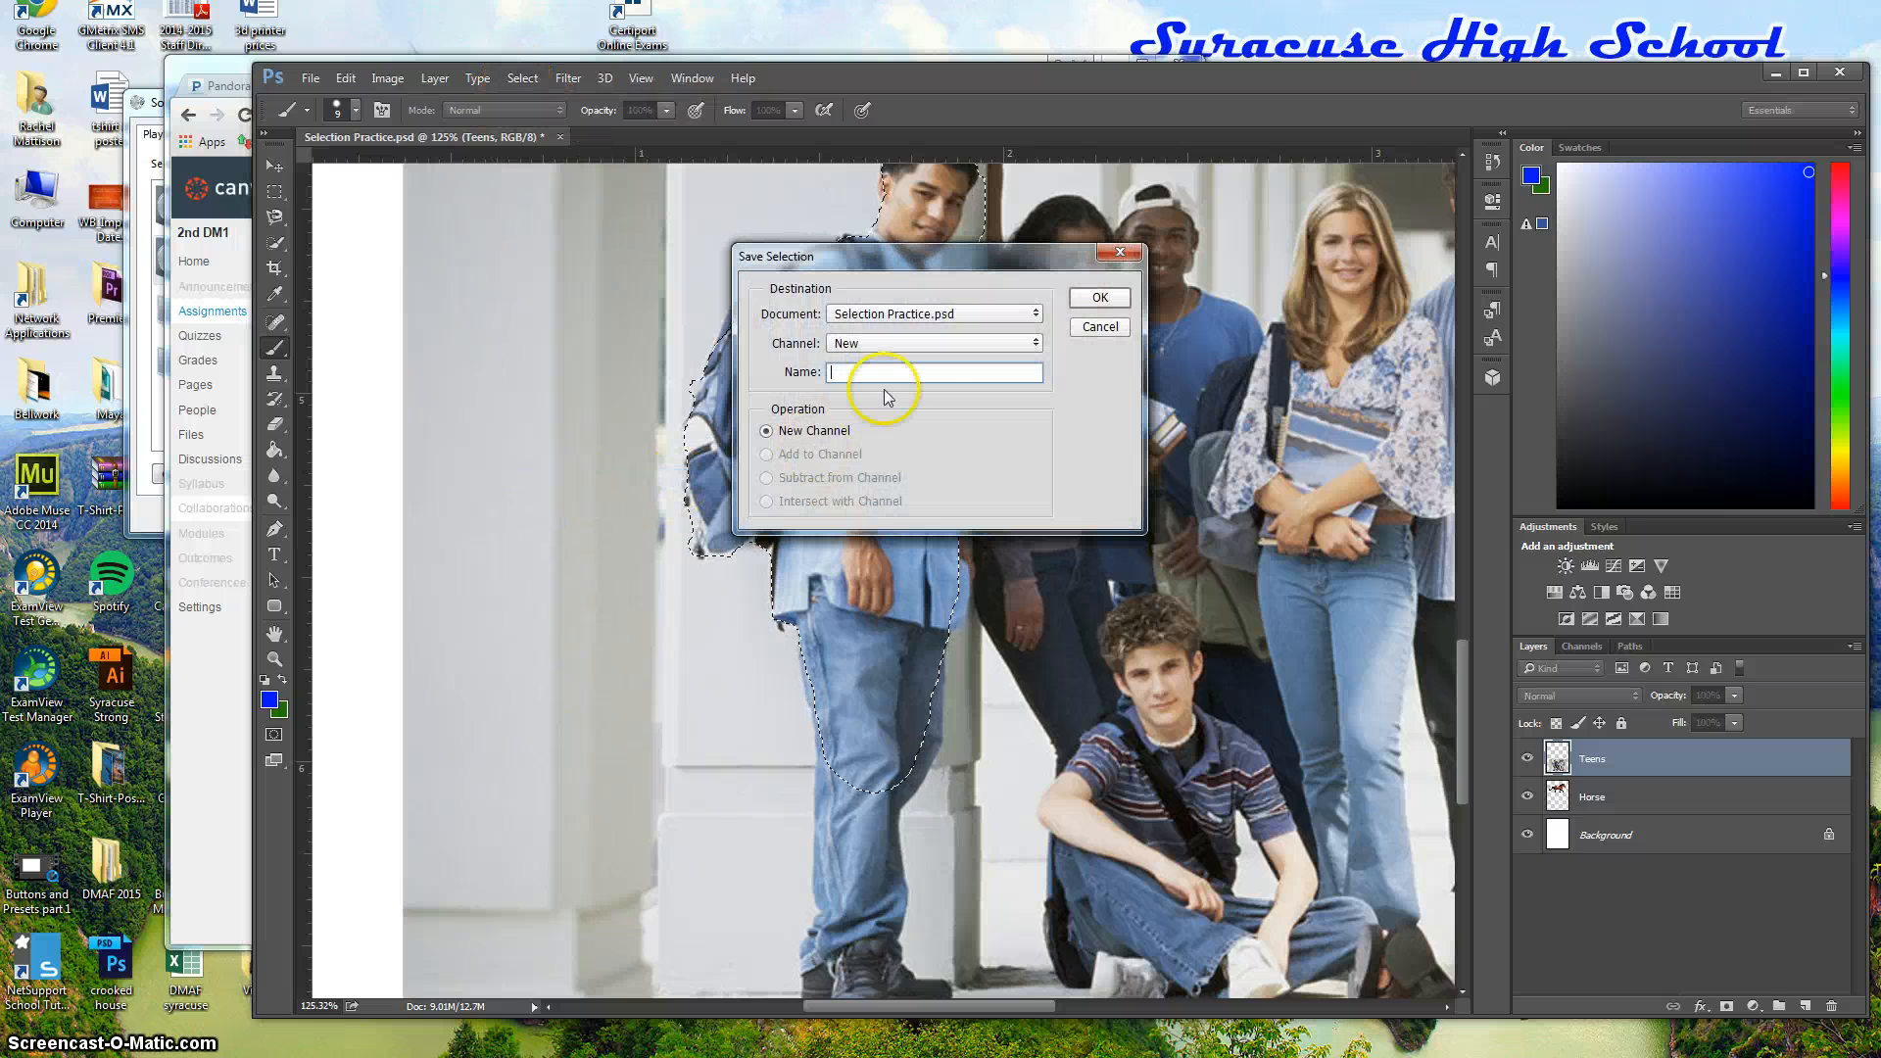
click(1036, 343)
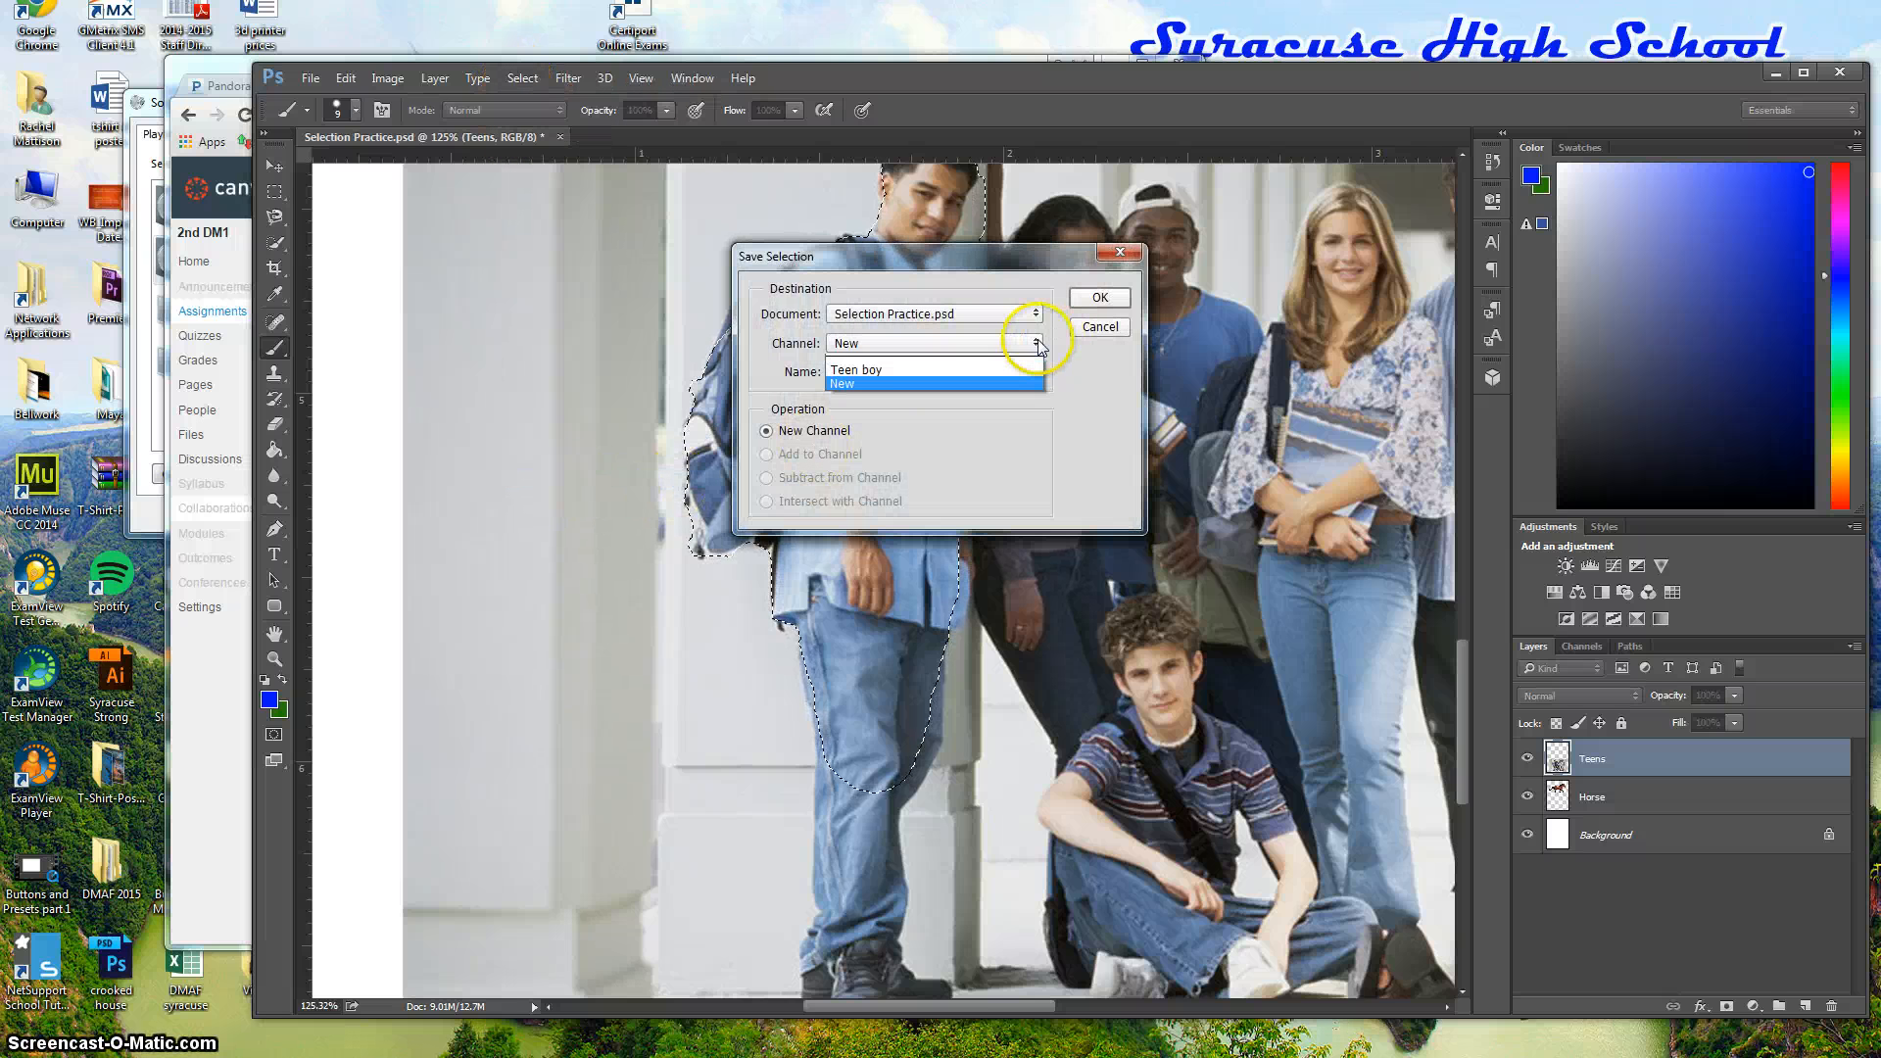
click(921, 370)
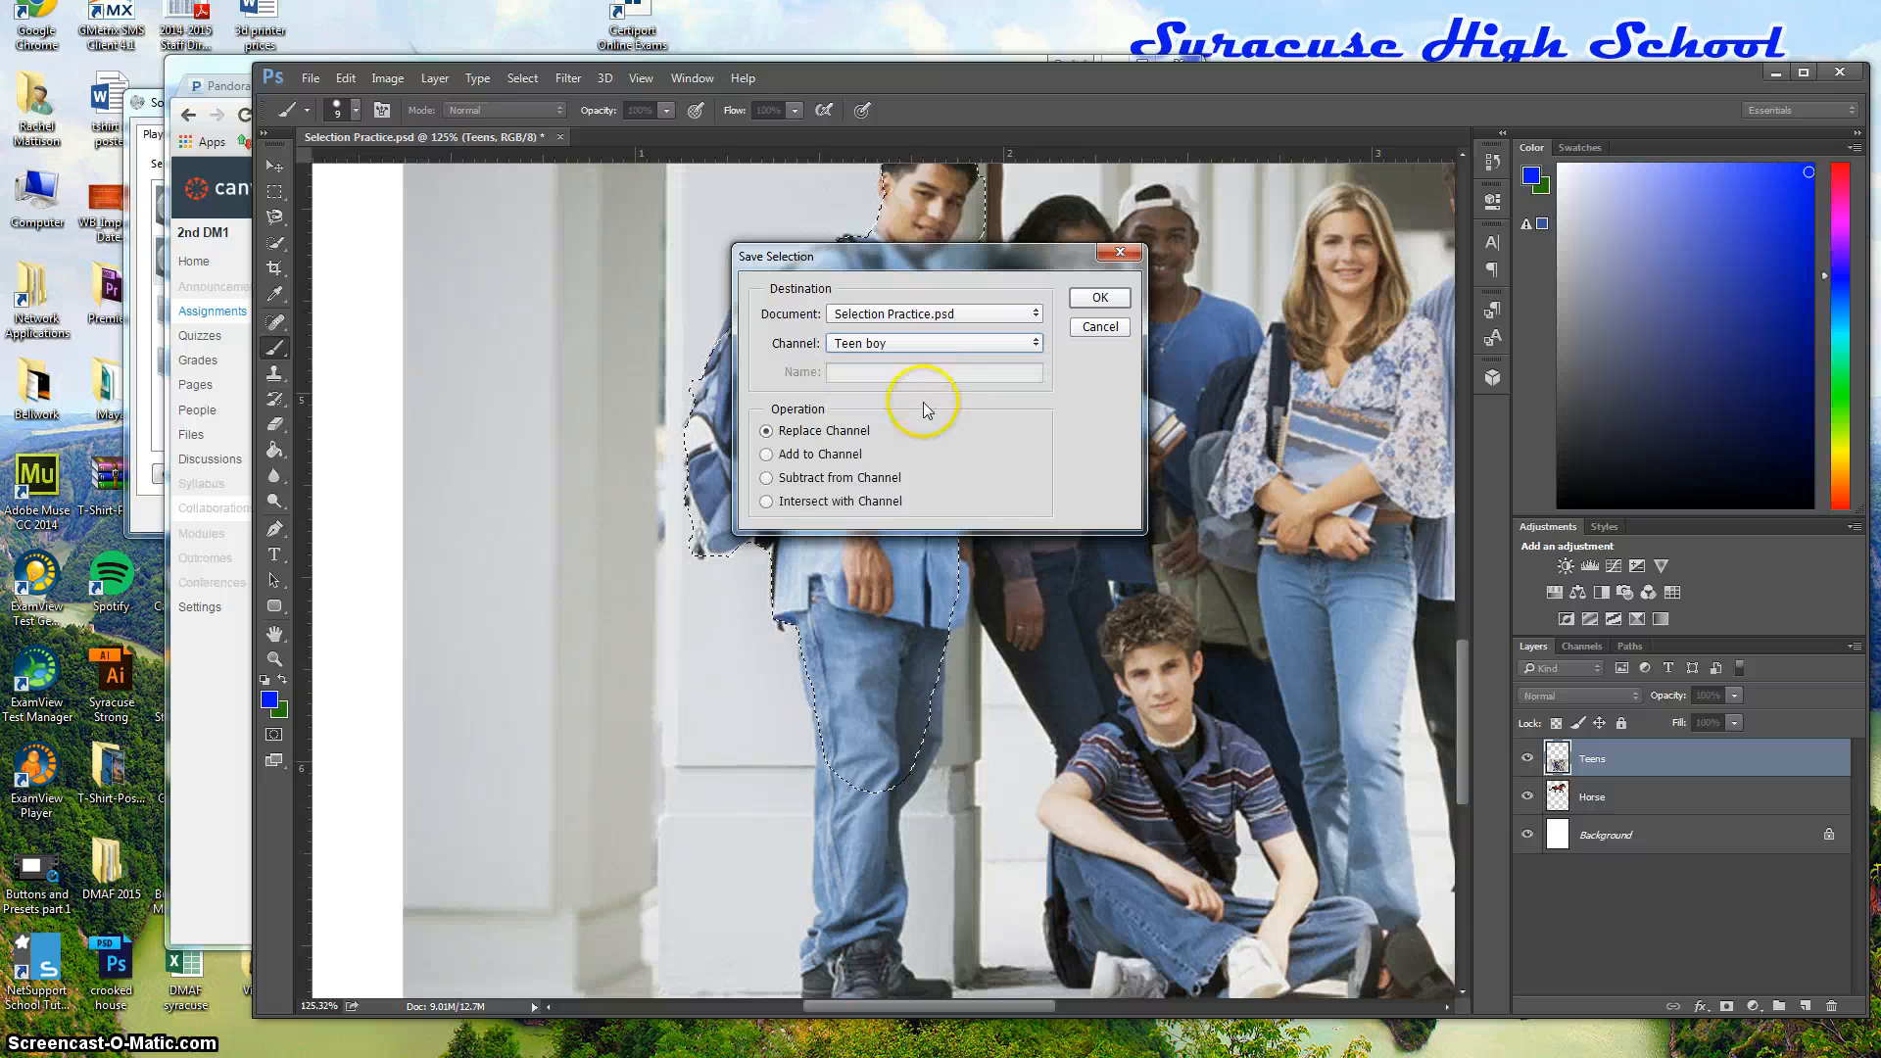
click(1100, 297)
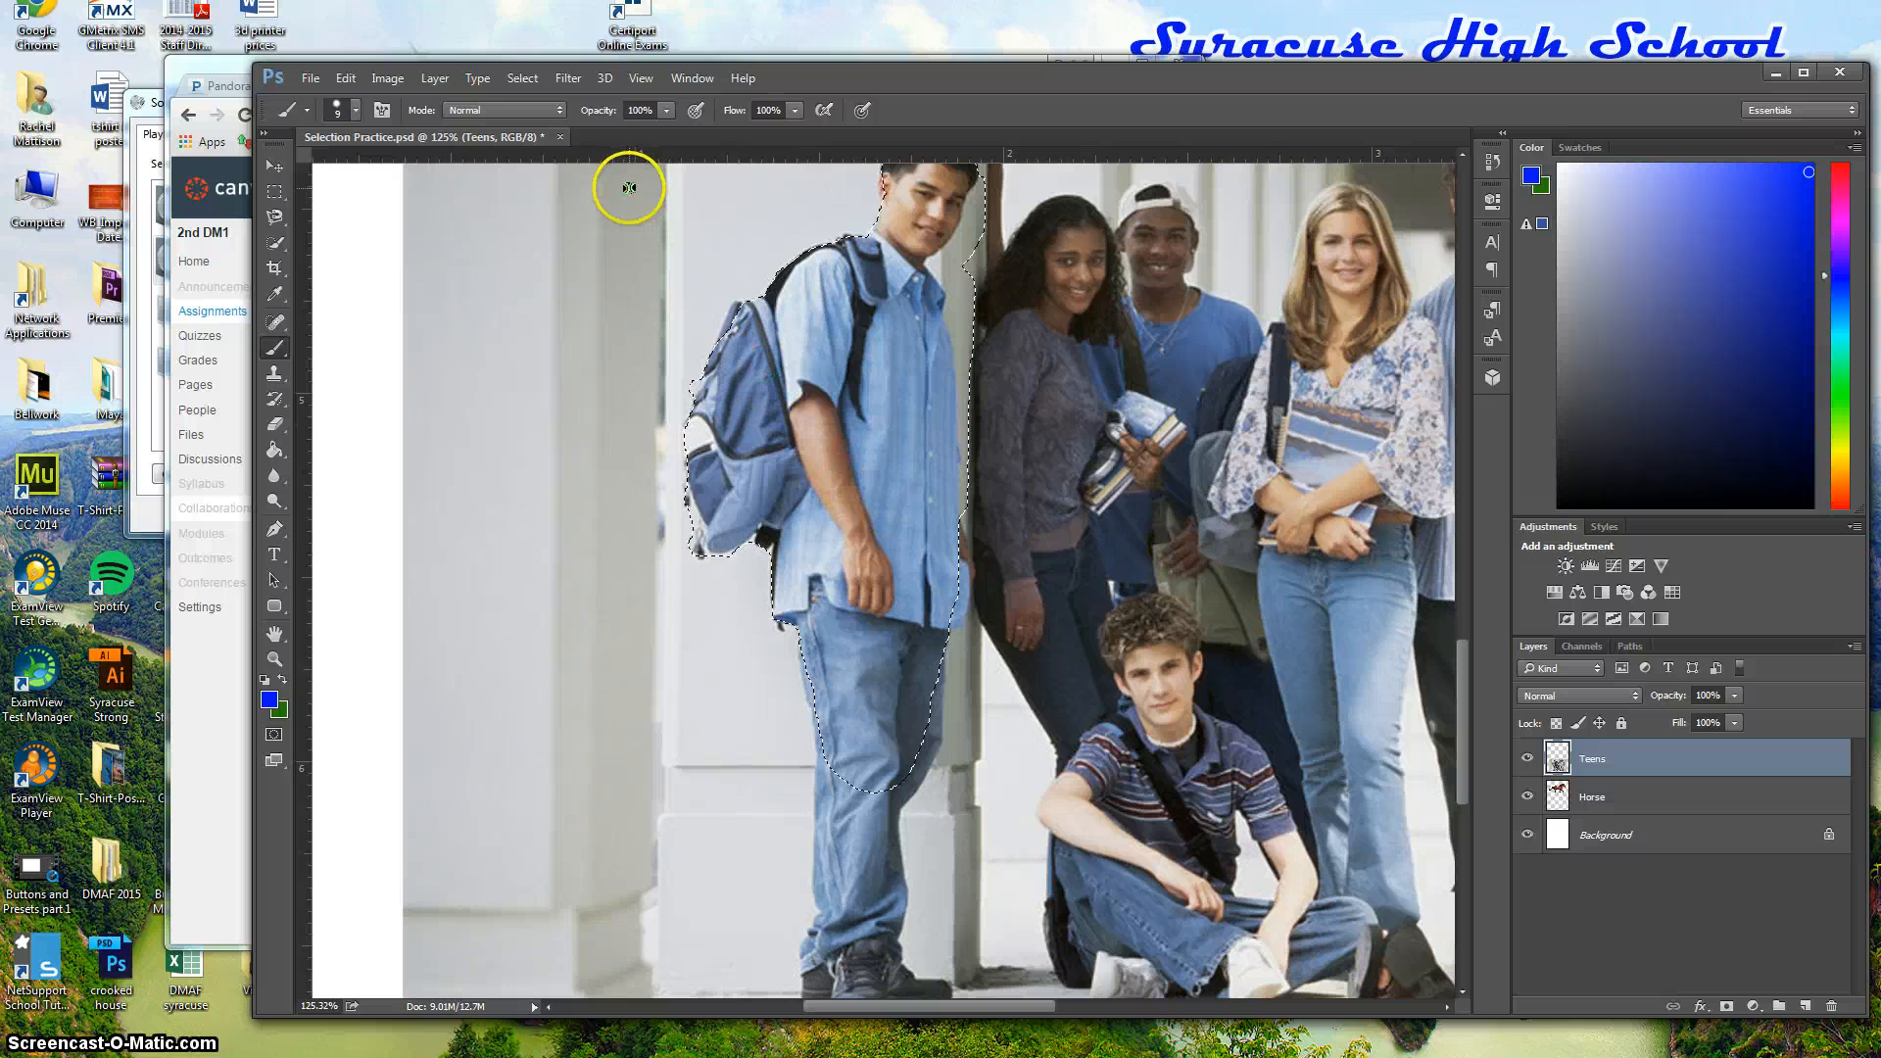
Deselect the boy and load the saved Teen boy channel as a new selection
key(ctrl+d)
click(522, 79)
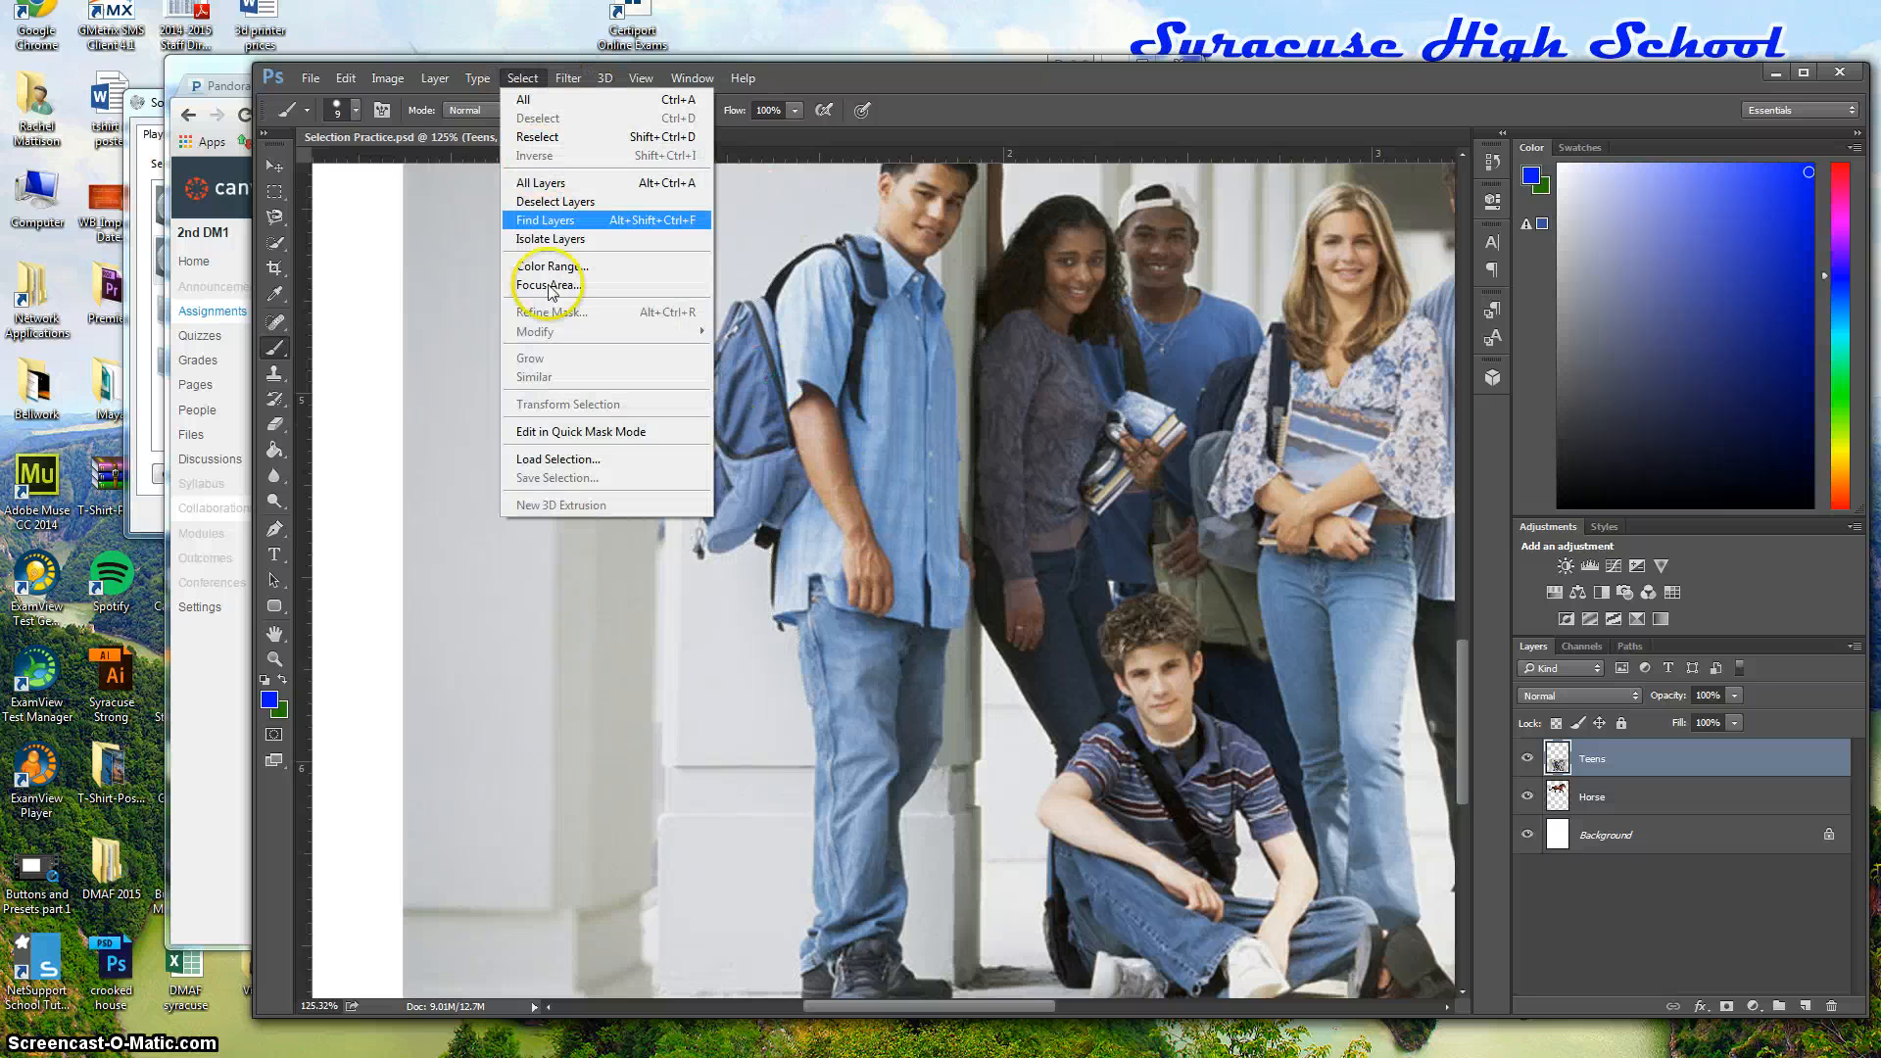
click(534, 462)
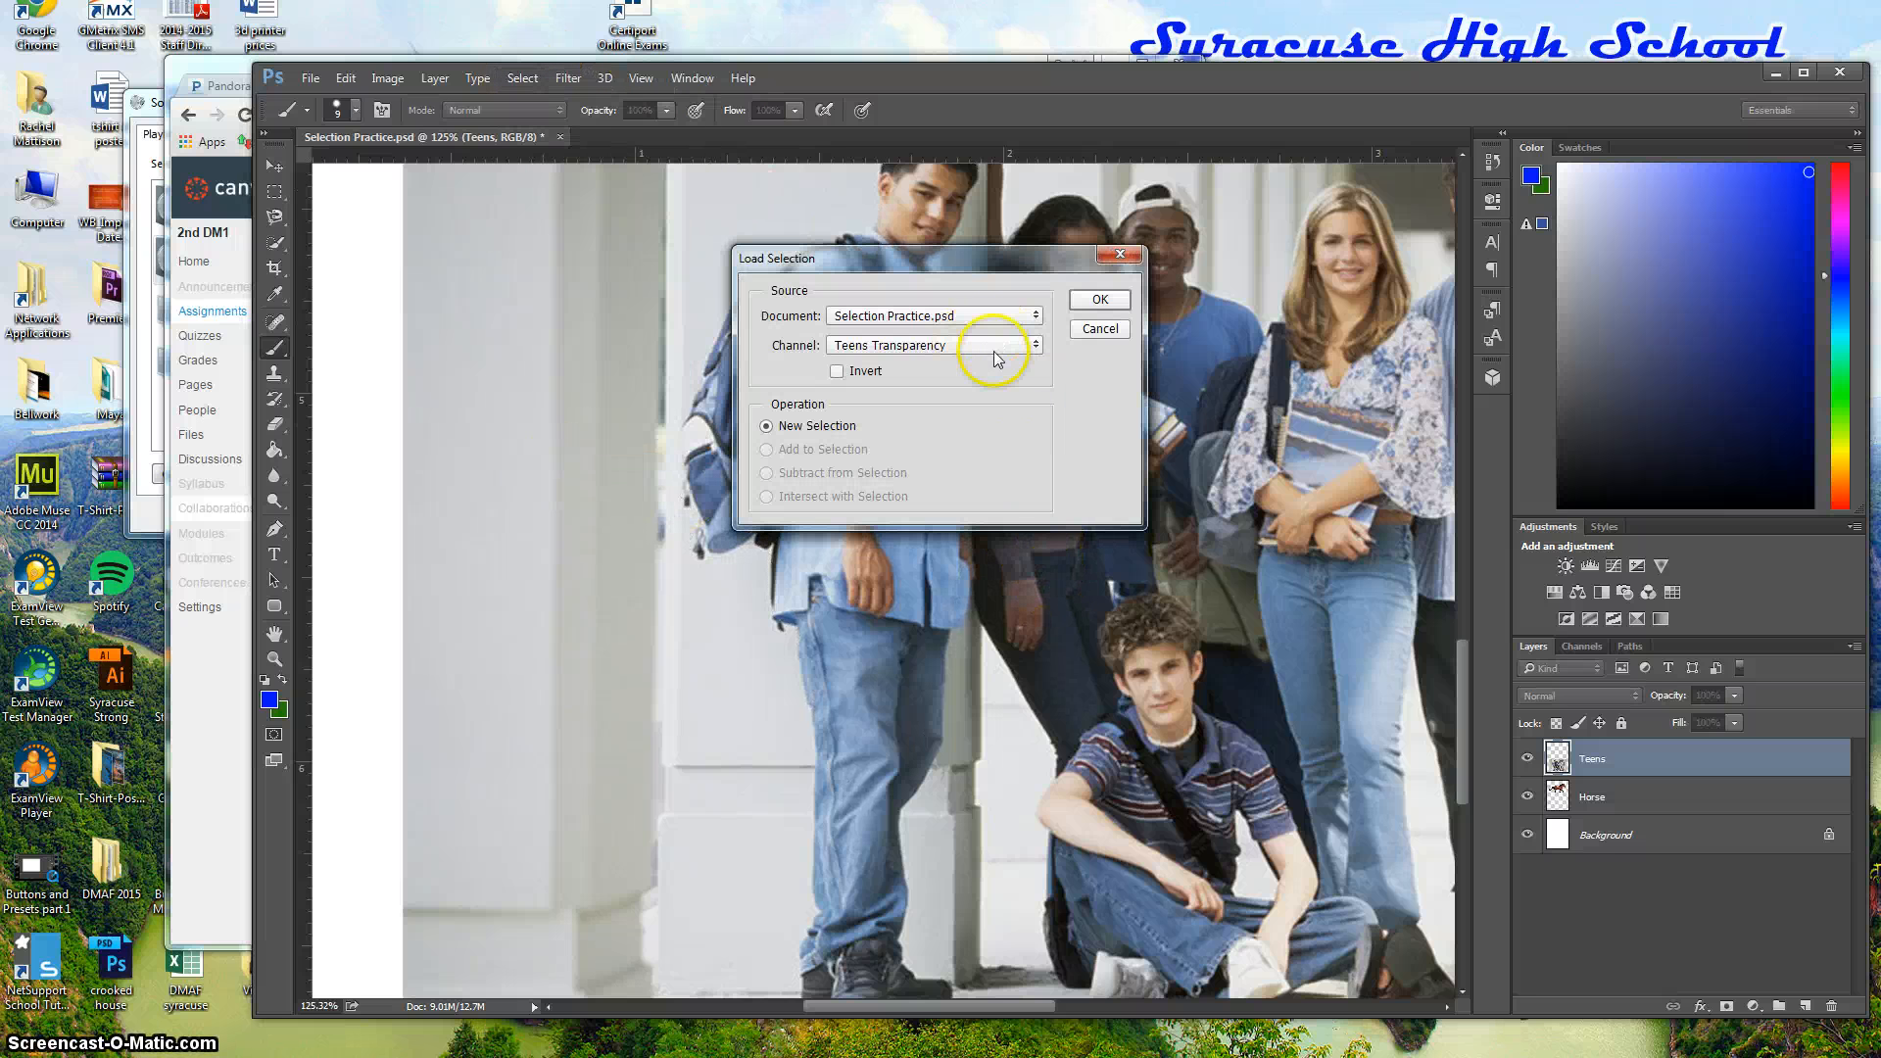
click(984, 345)
click(887, 360)
click(1099, 299)
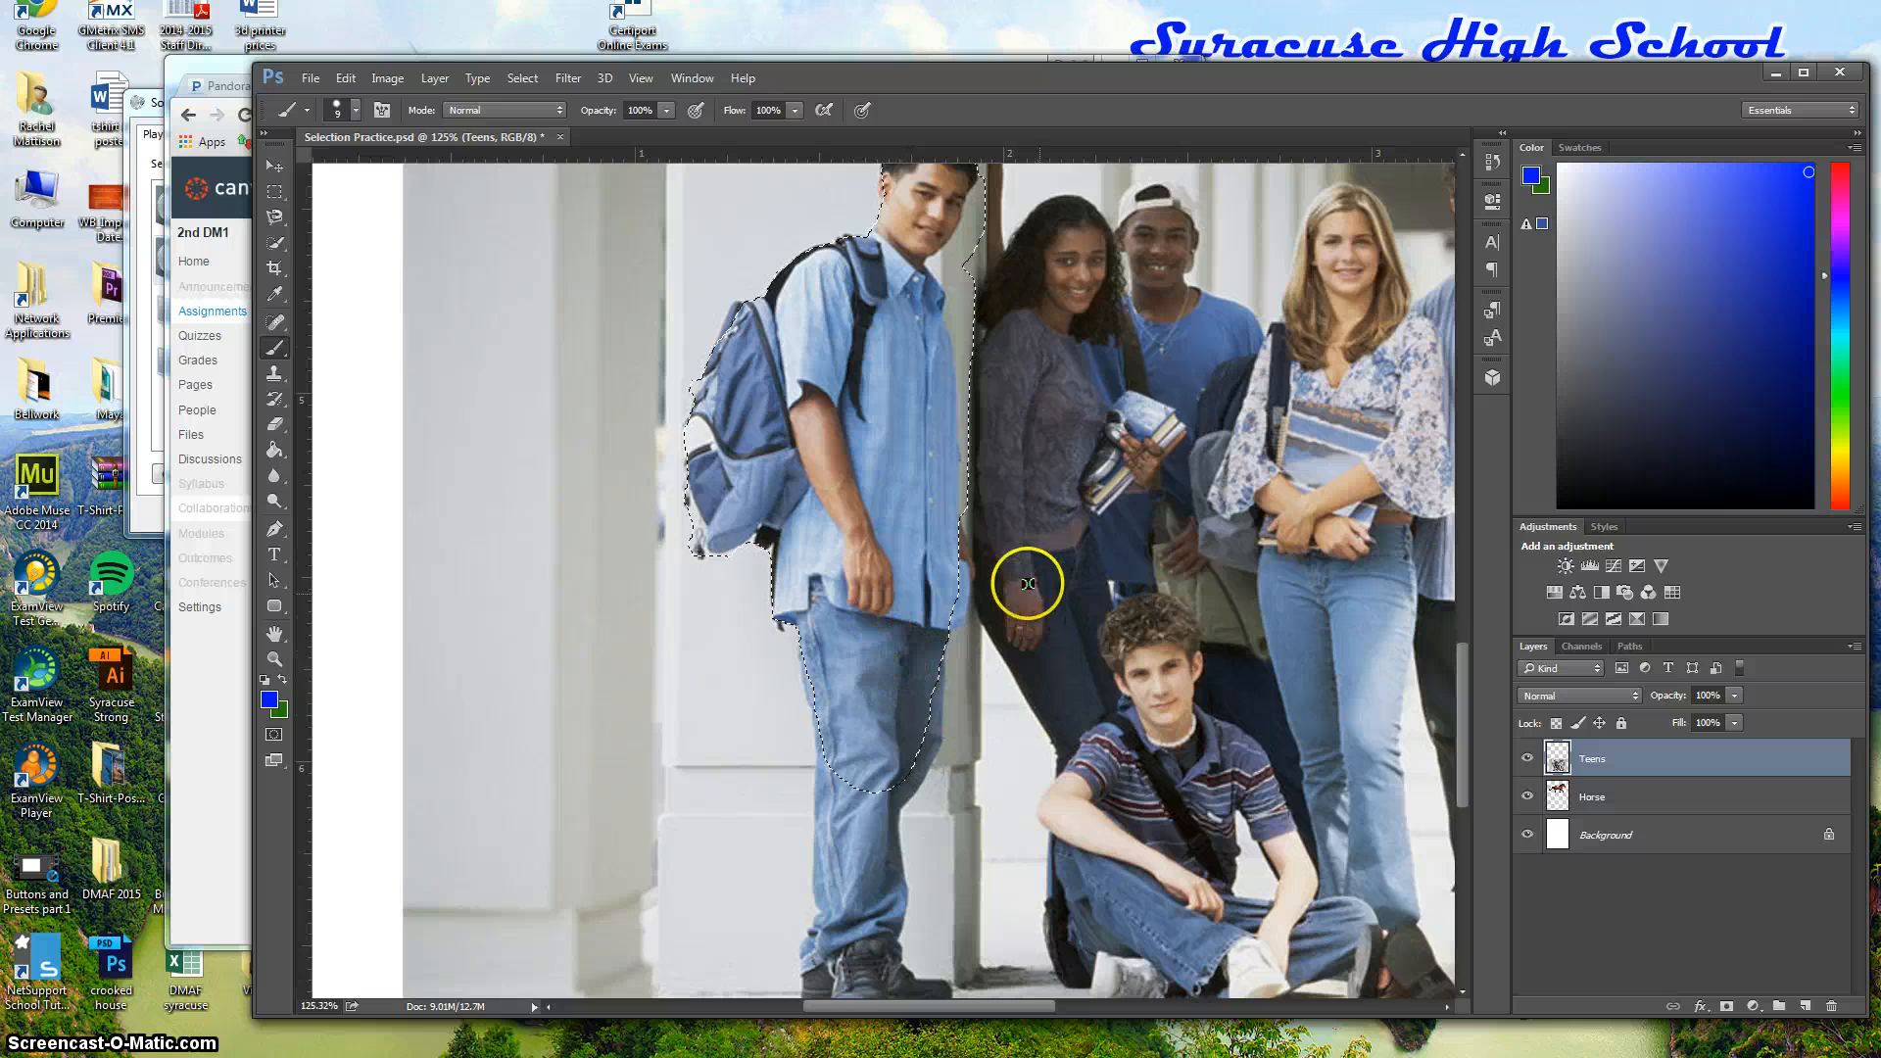
Clear the boy's selection and trace the blonde girl's head and upper body with the Magnetic Lasso tool
scroll(1025, 575, down, 1)
scroll(1012, 555, down, 2)
scroll(1011, 562, down, 3)
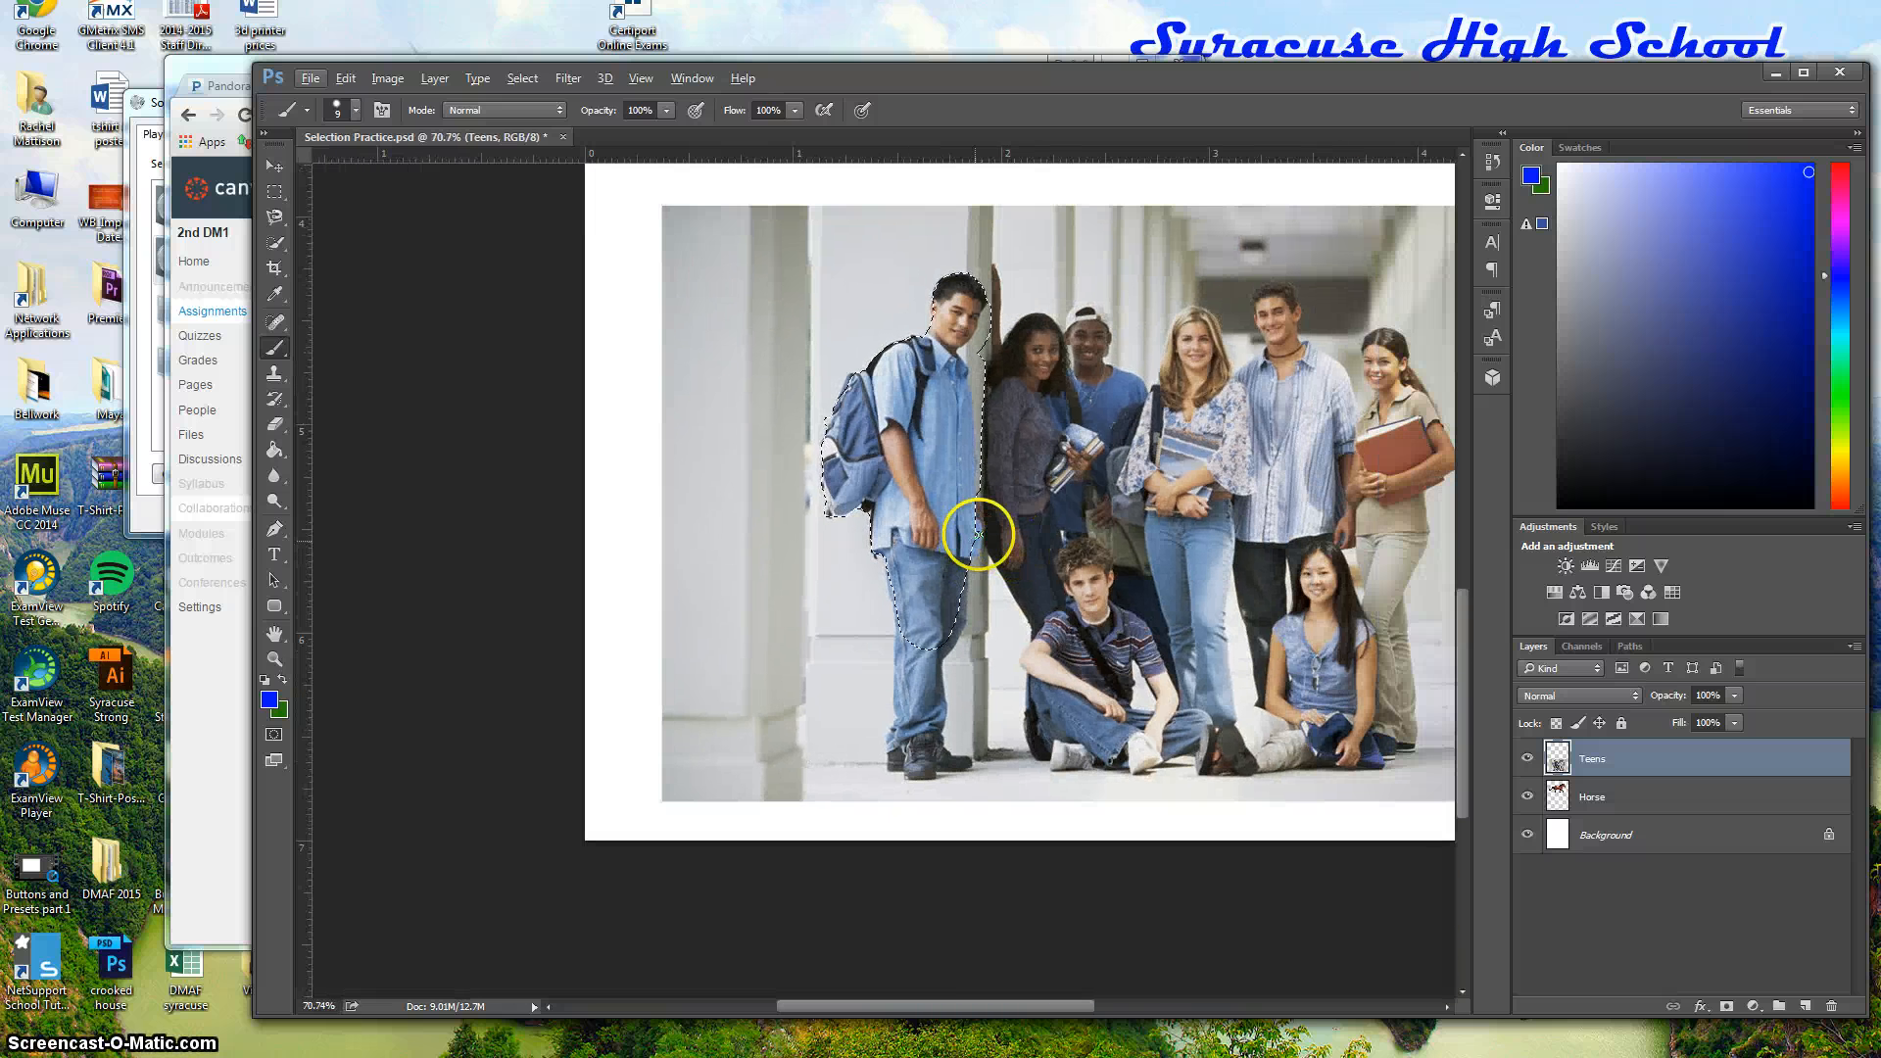
scroll(938, 440, up, 1)
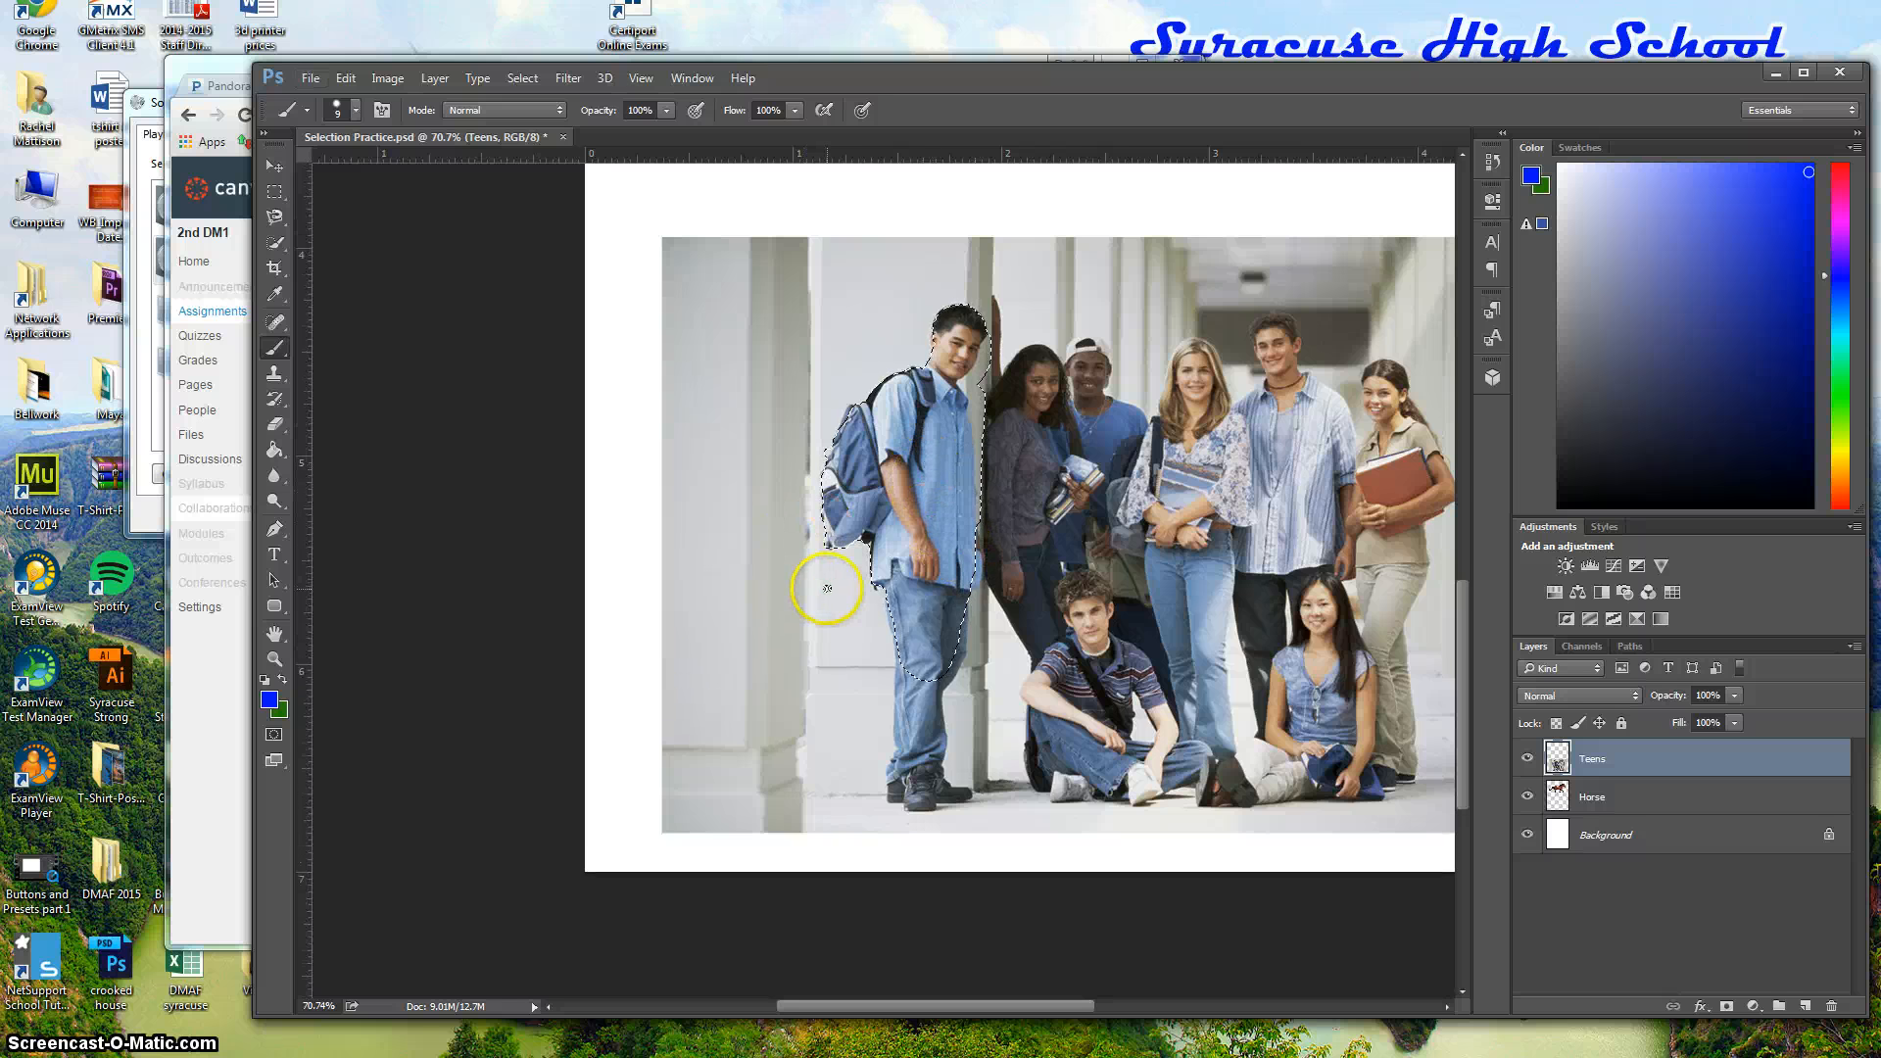
scroll(827, 587, up, 1)
click(275, 216)
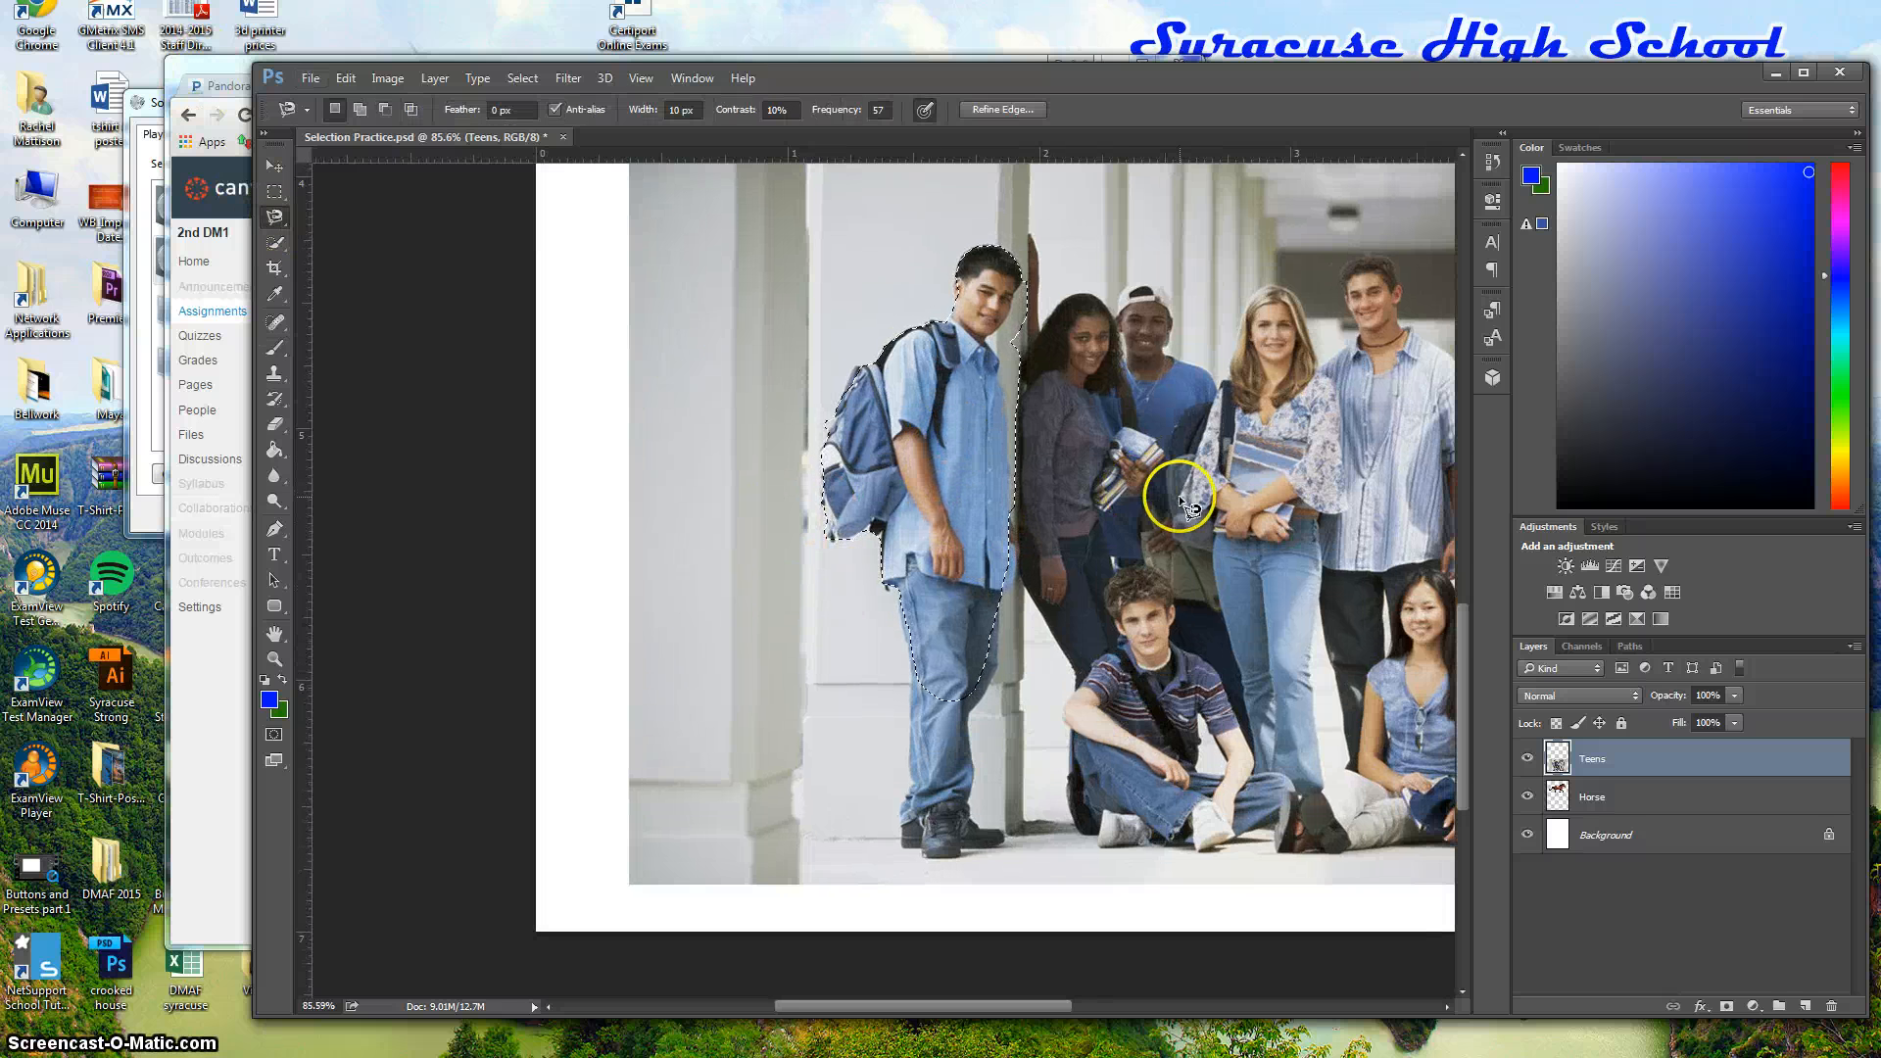
key(ctrl+d)
scroll(1202, 529, up, 1)
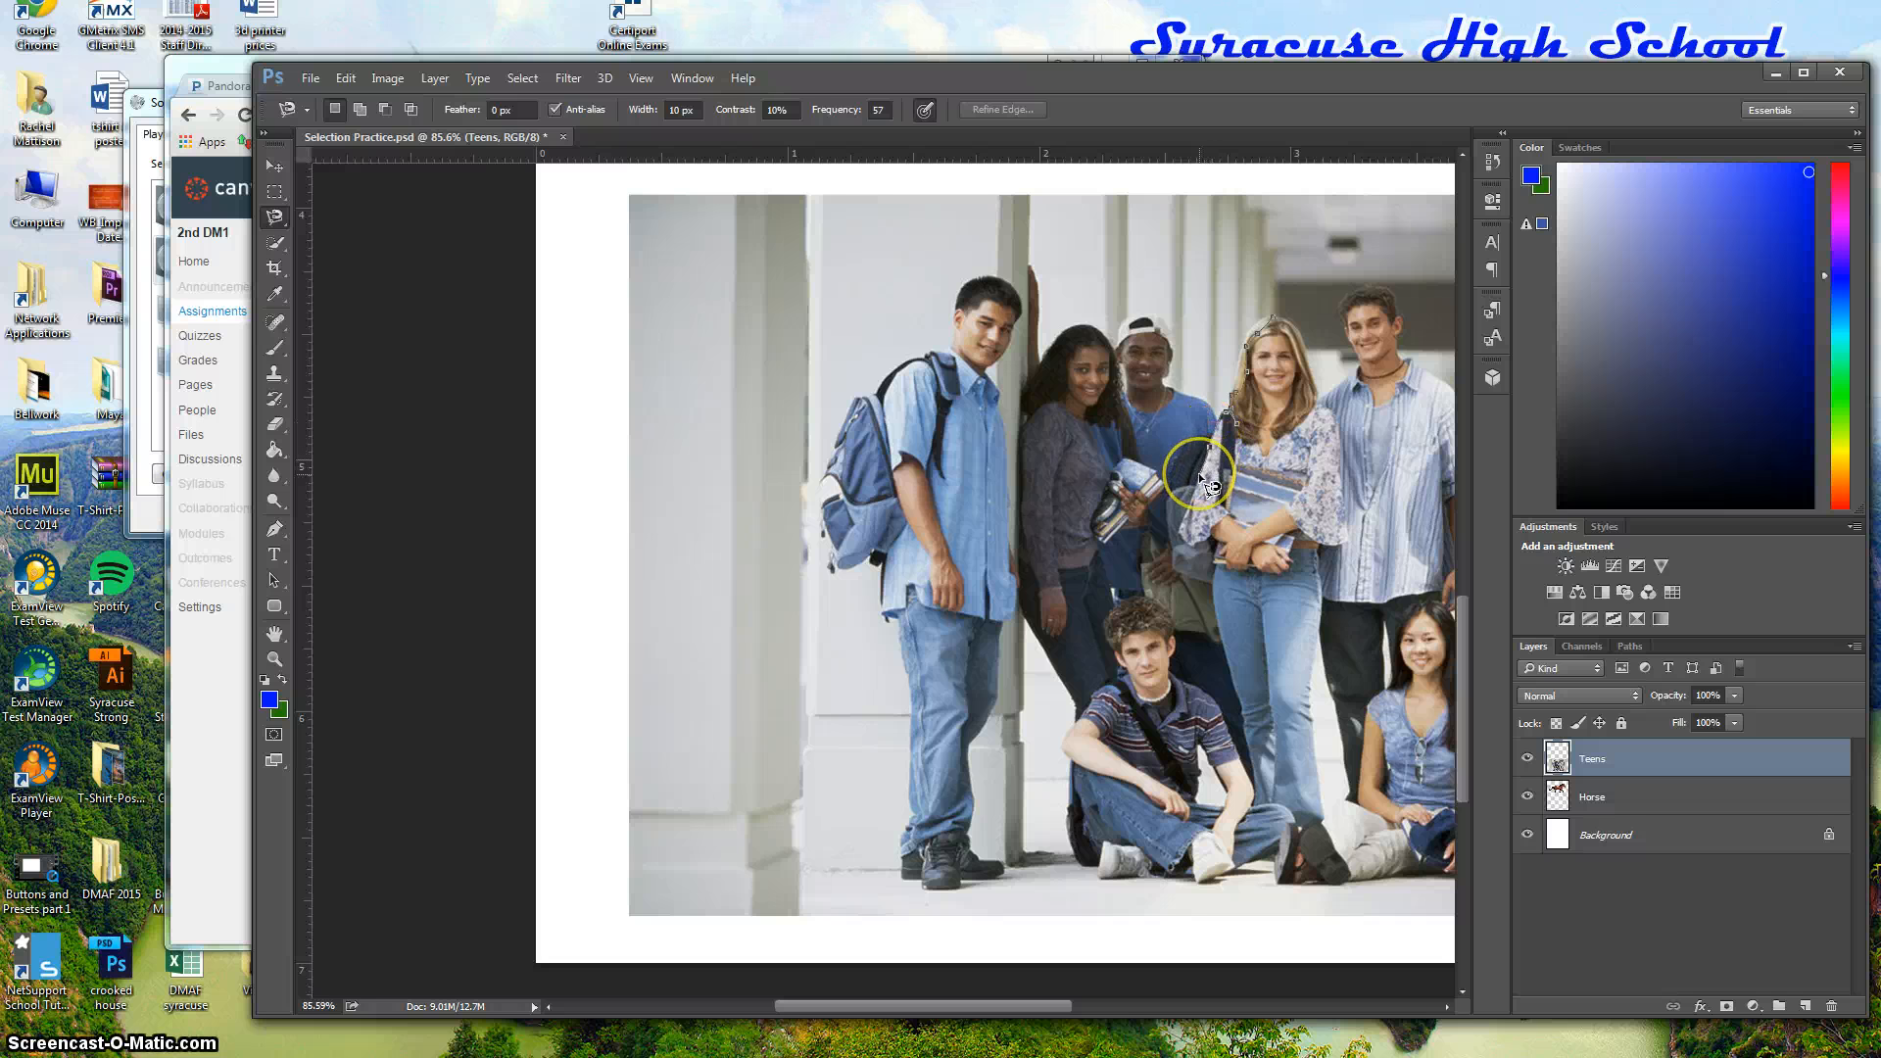
mouse_move(1200, 477)
mouse_down()
mouse_move(1183, 540)
mouse_move(1230, 541)
mouse_move(1219, 565)
mouse_move(1290, 573)
mouse_move(1336, 547)
mouse_move(1327, 401)
mouse_up()
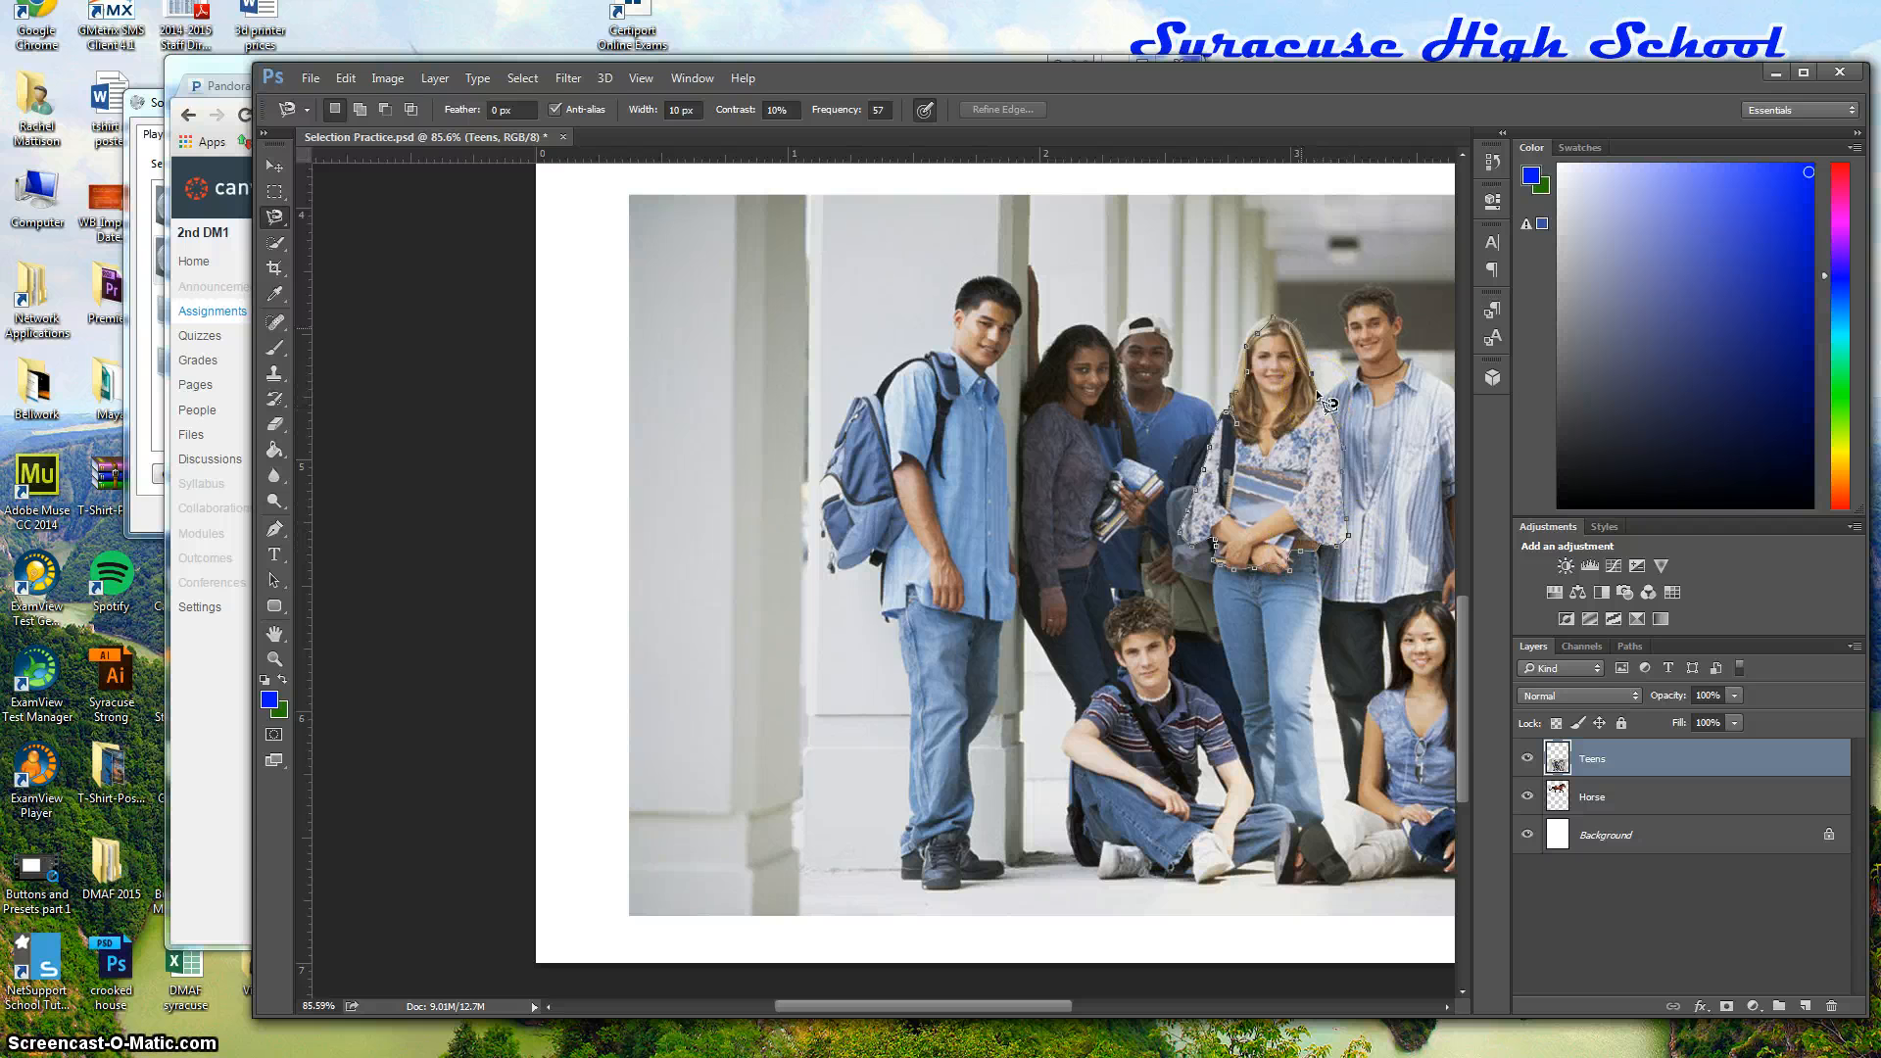
click(1274, 318)
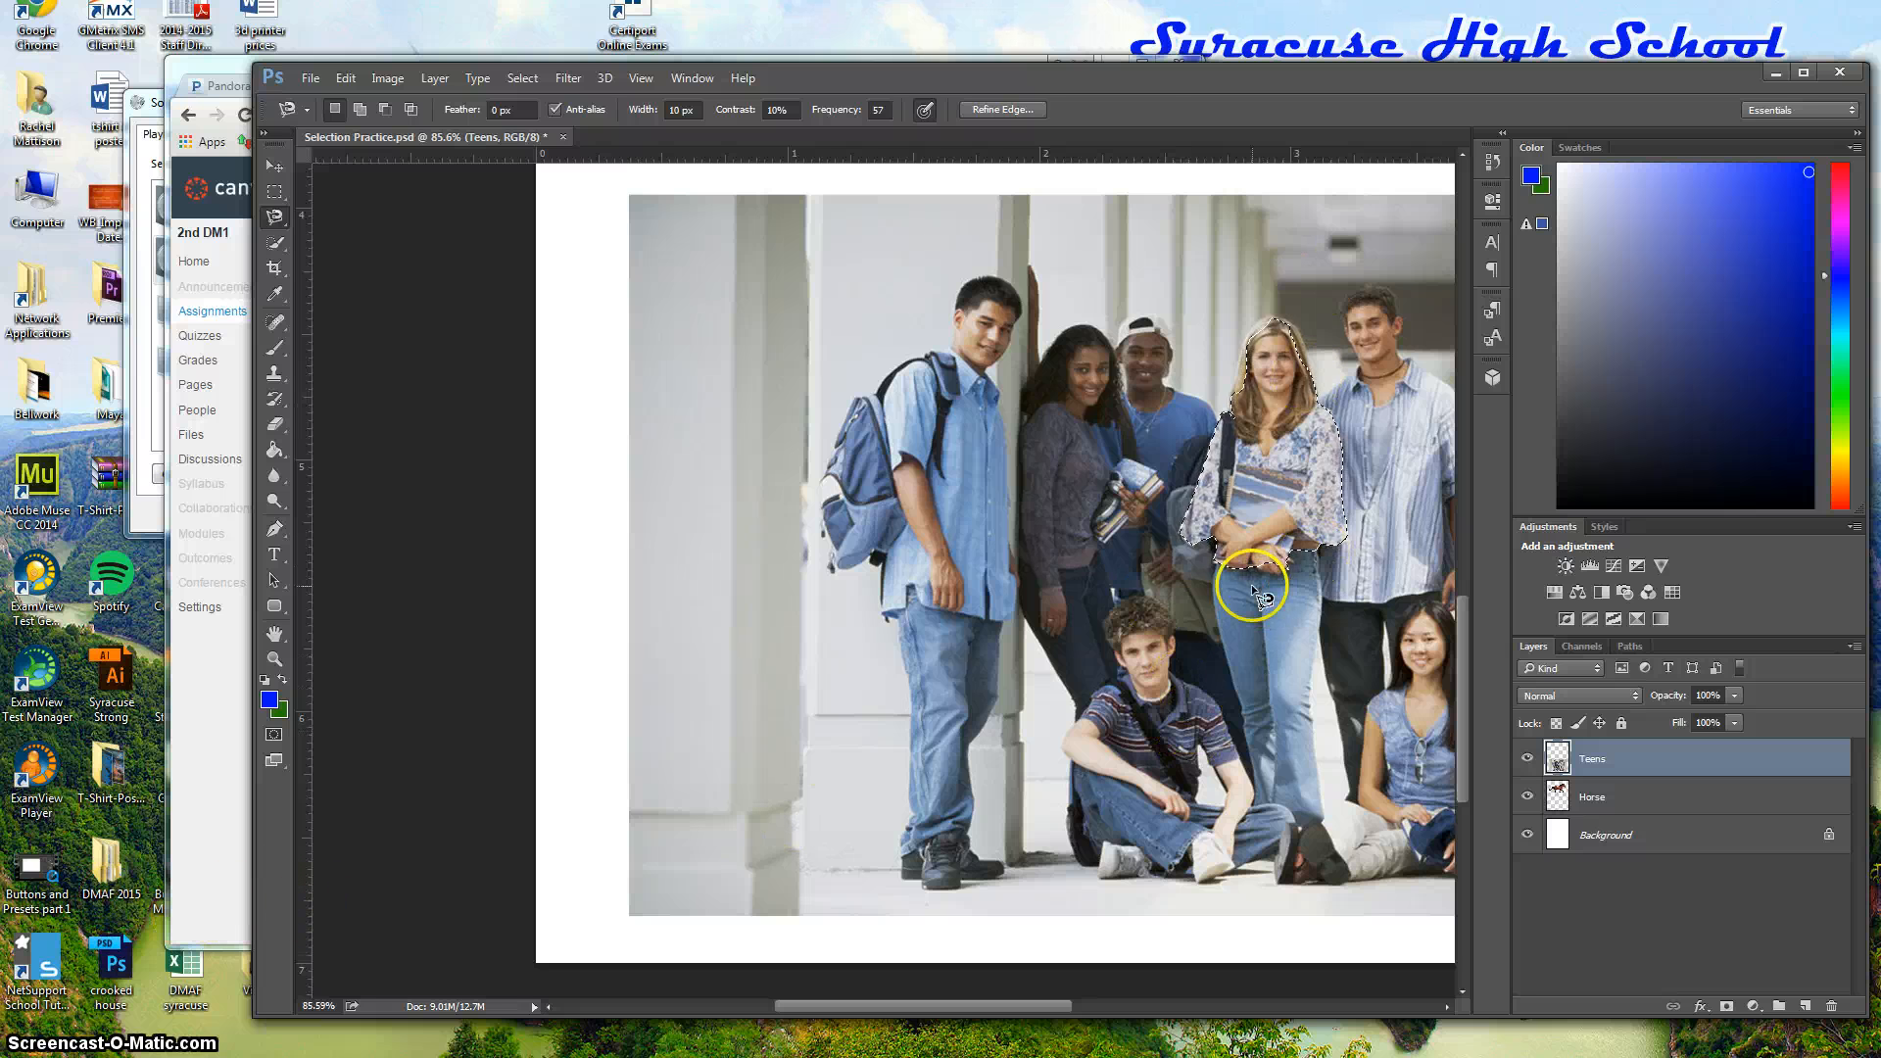
Move the selected blonde girl out of the group to the upper left edge of the teens photo
click(276, 167)
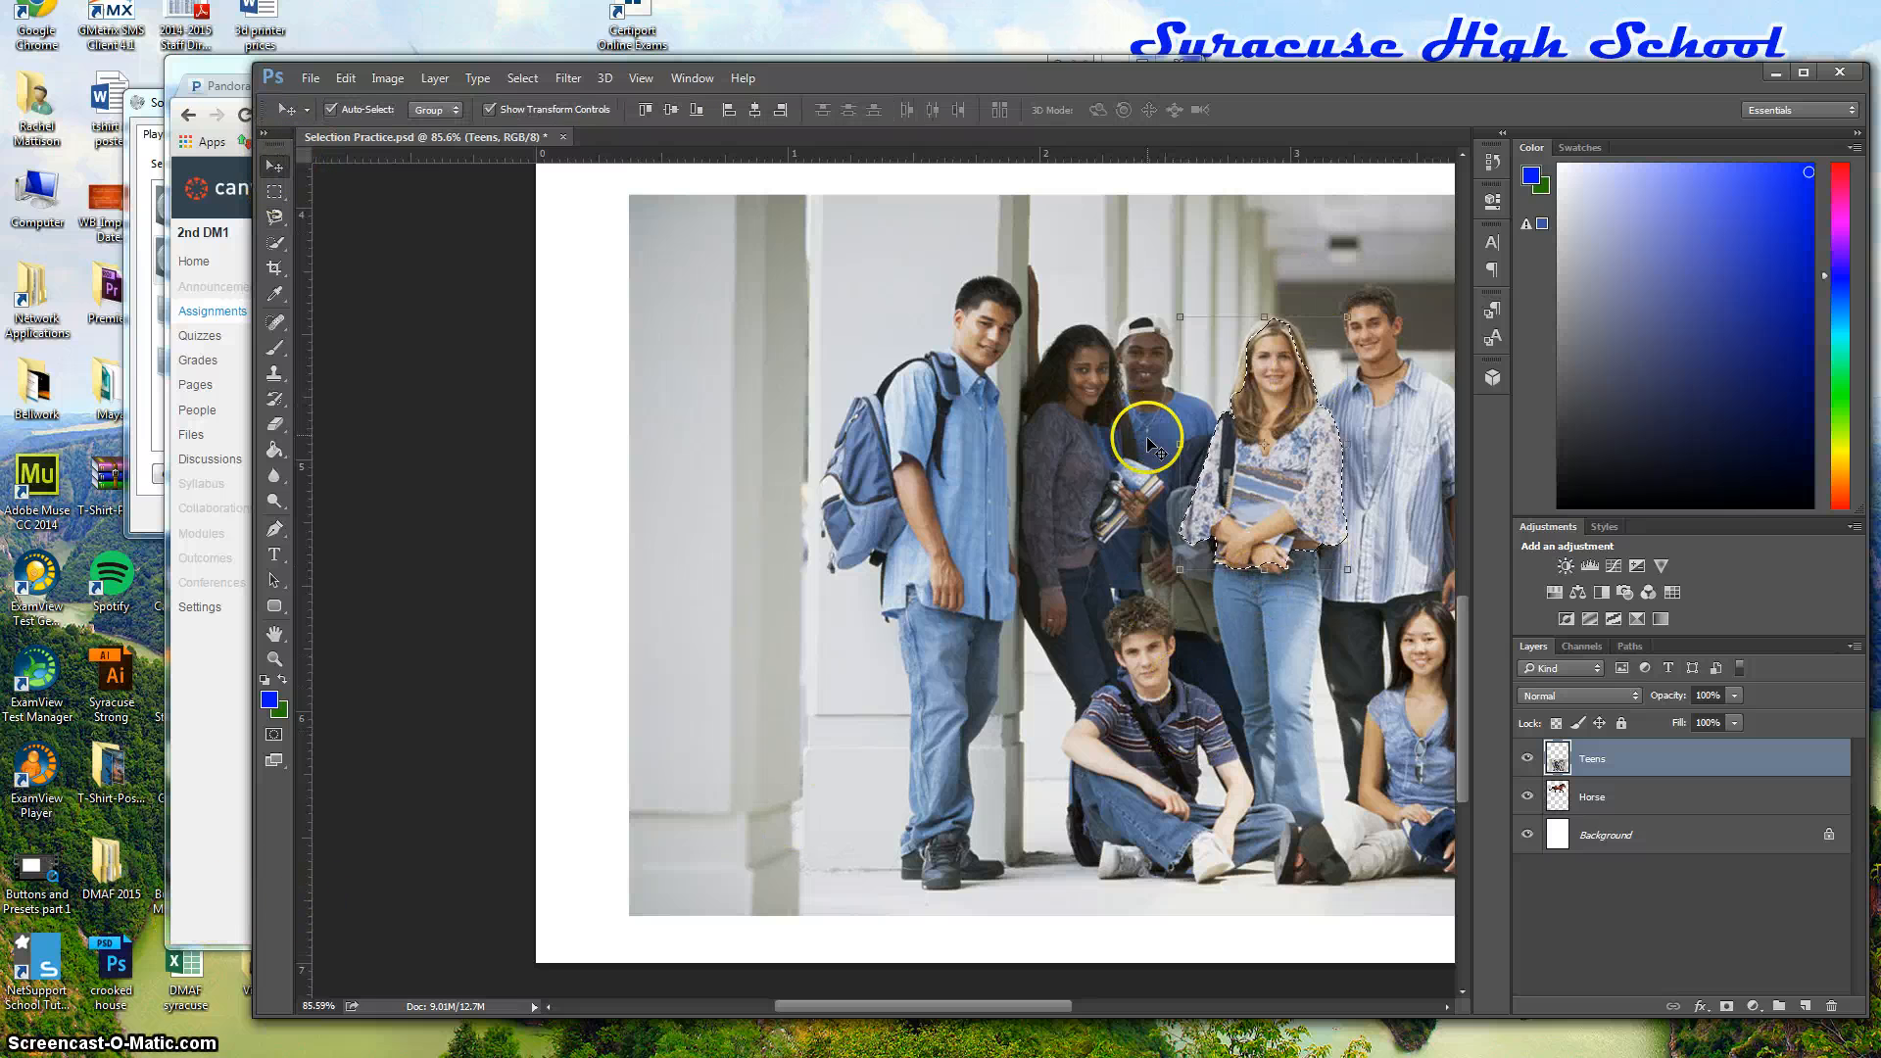
drag(1263, 477, 644, 473)
scroll(762, 596, down, 2)
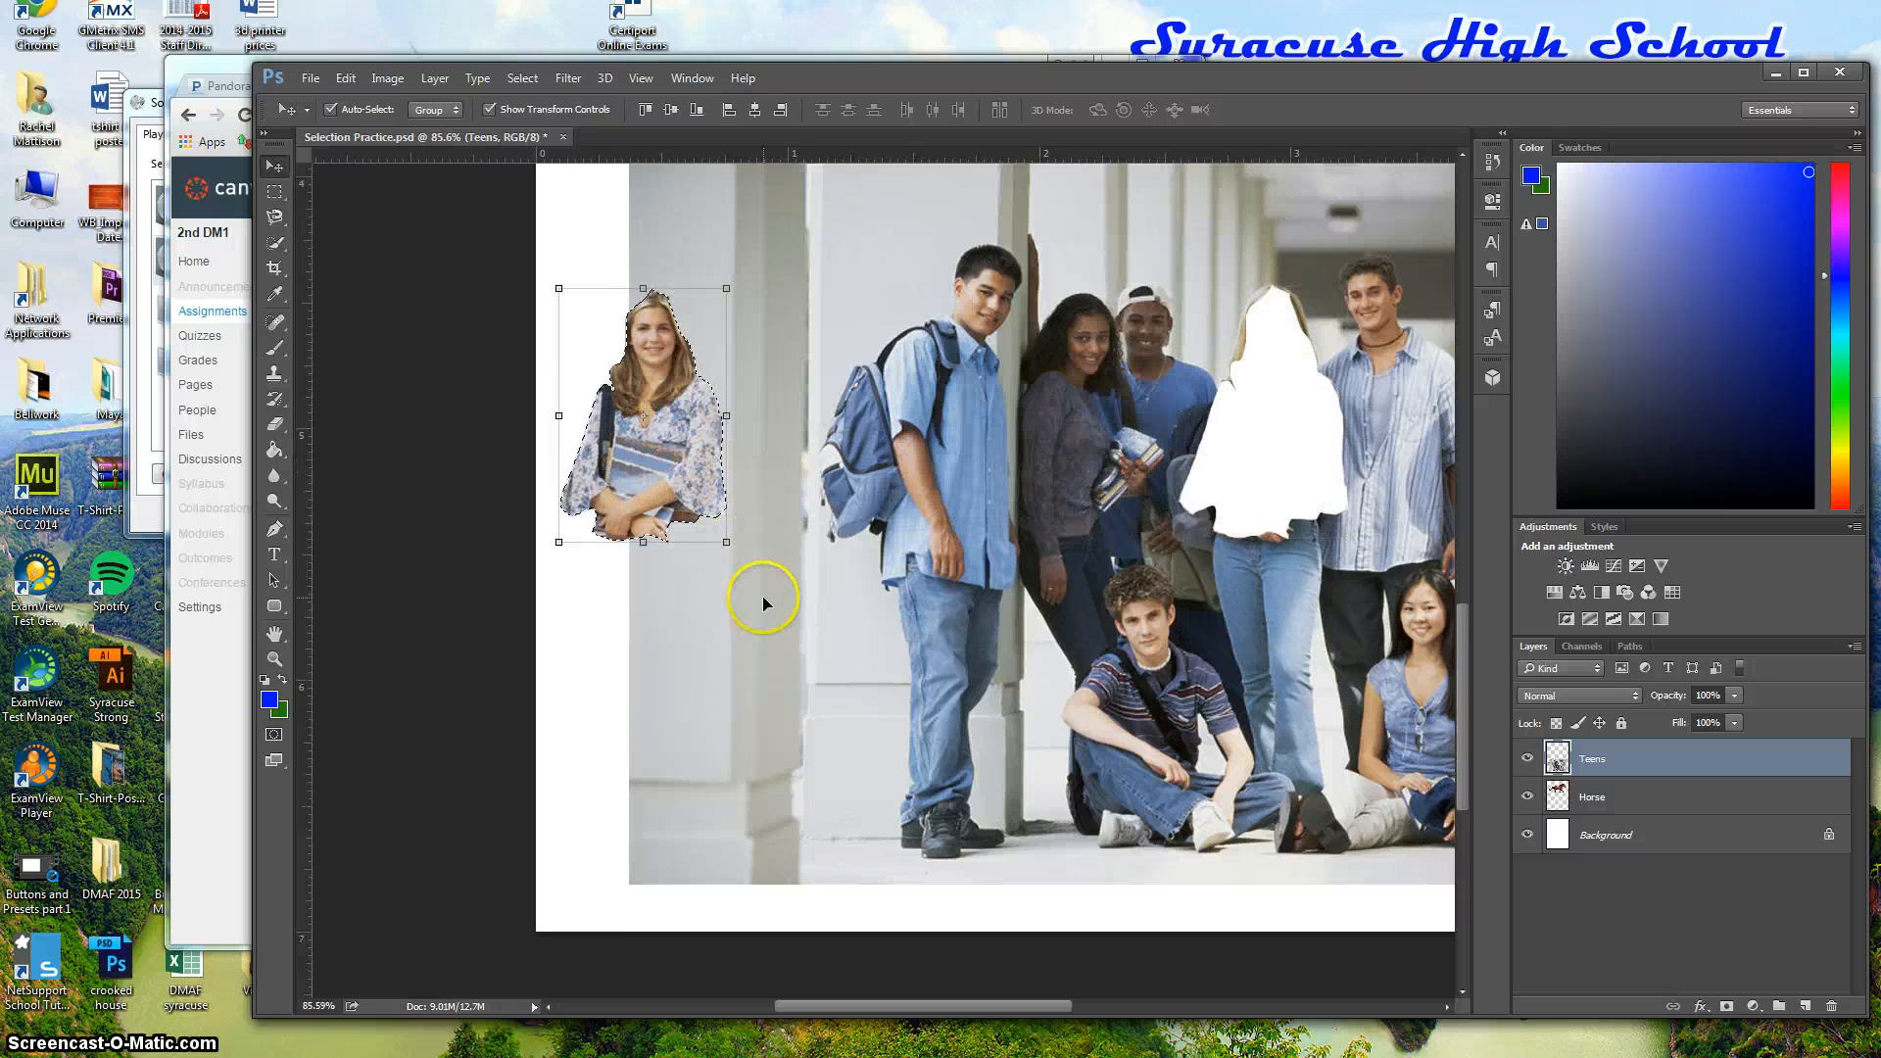
scroll(852, 745, down, 1)
scroll(670, 371, down, 1)
drag(676, 351, 703, 224)
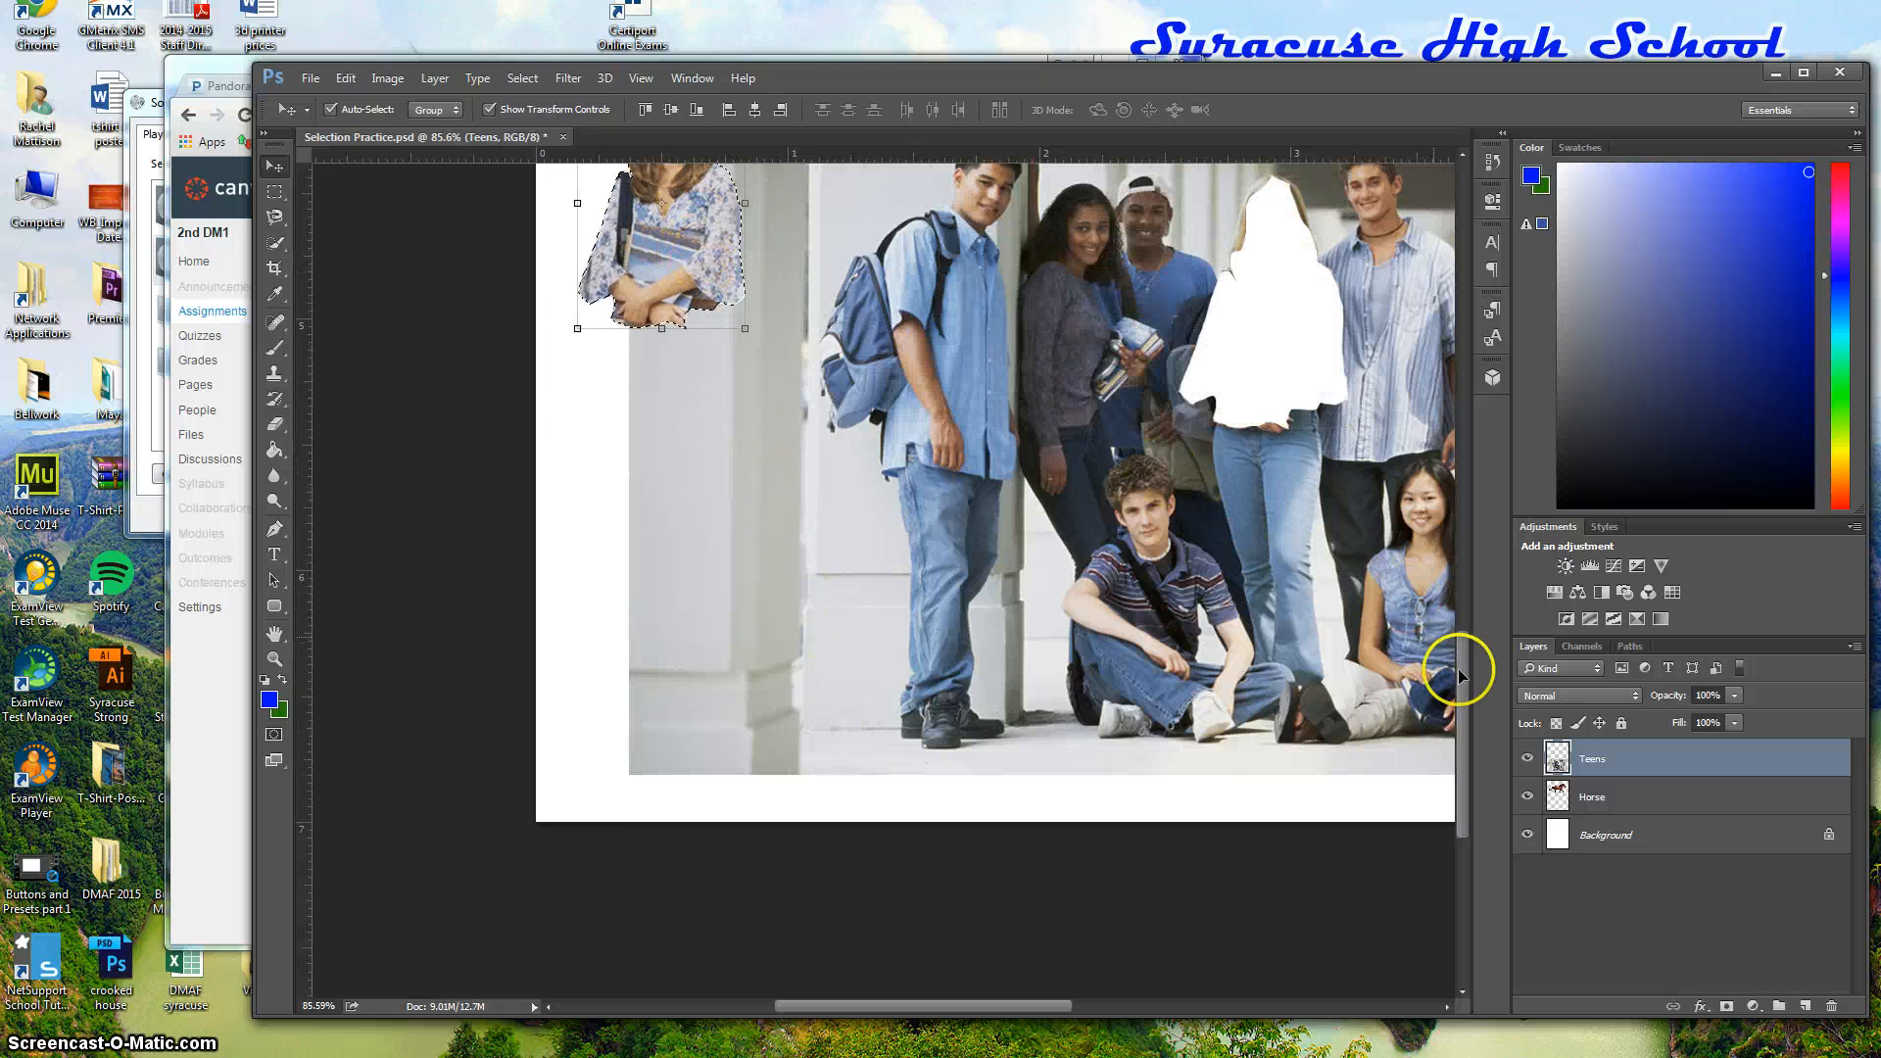
Make the Teens layer active and move the selected blonde girl onto the horse's back
scroll(1239, 599, up, 5)
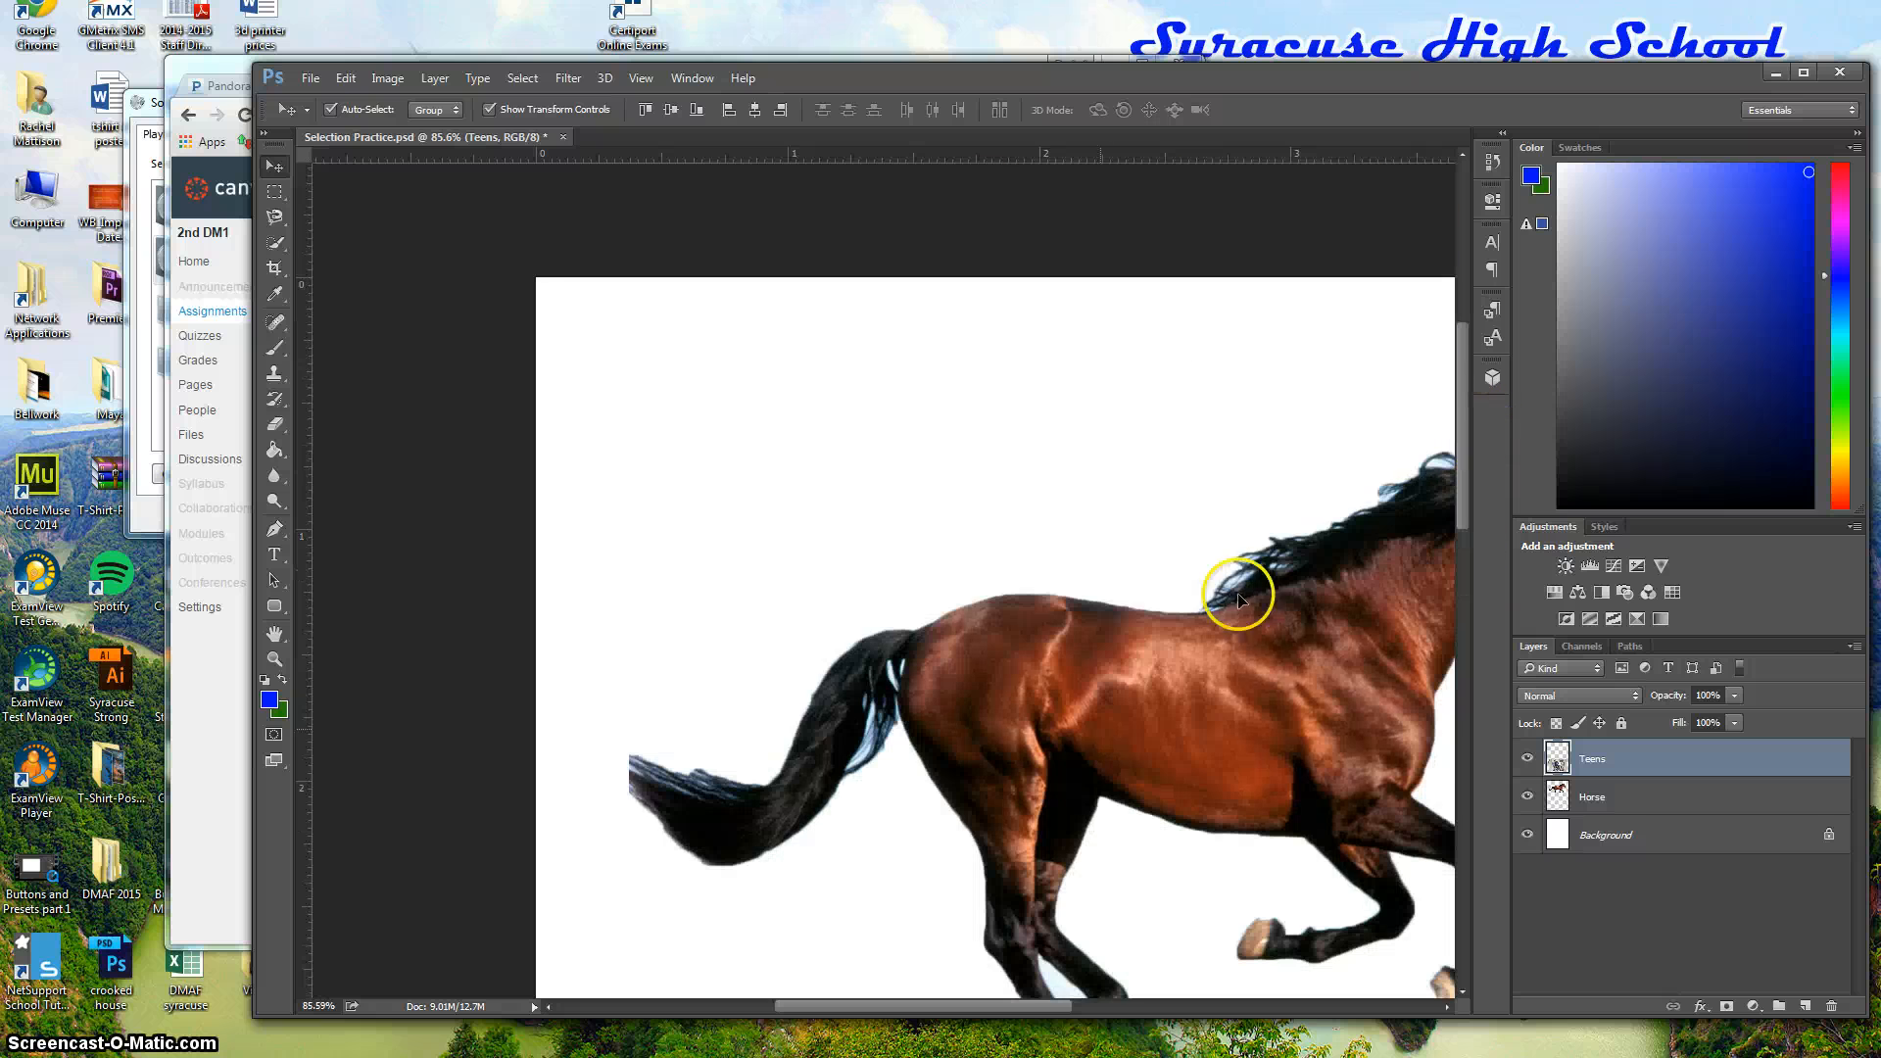
scroll(1190, 741, down, 3)
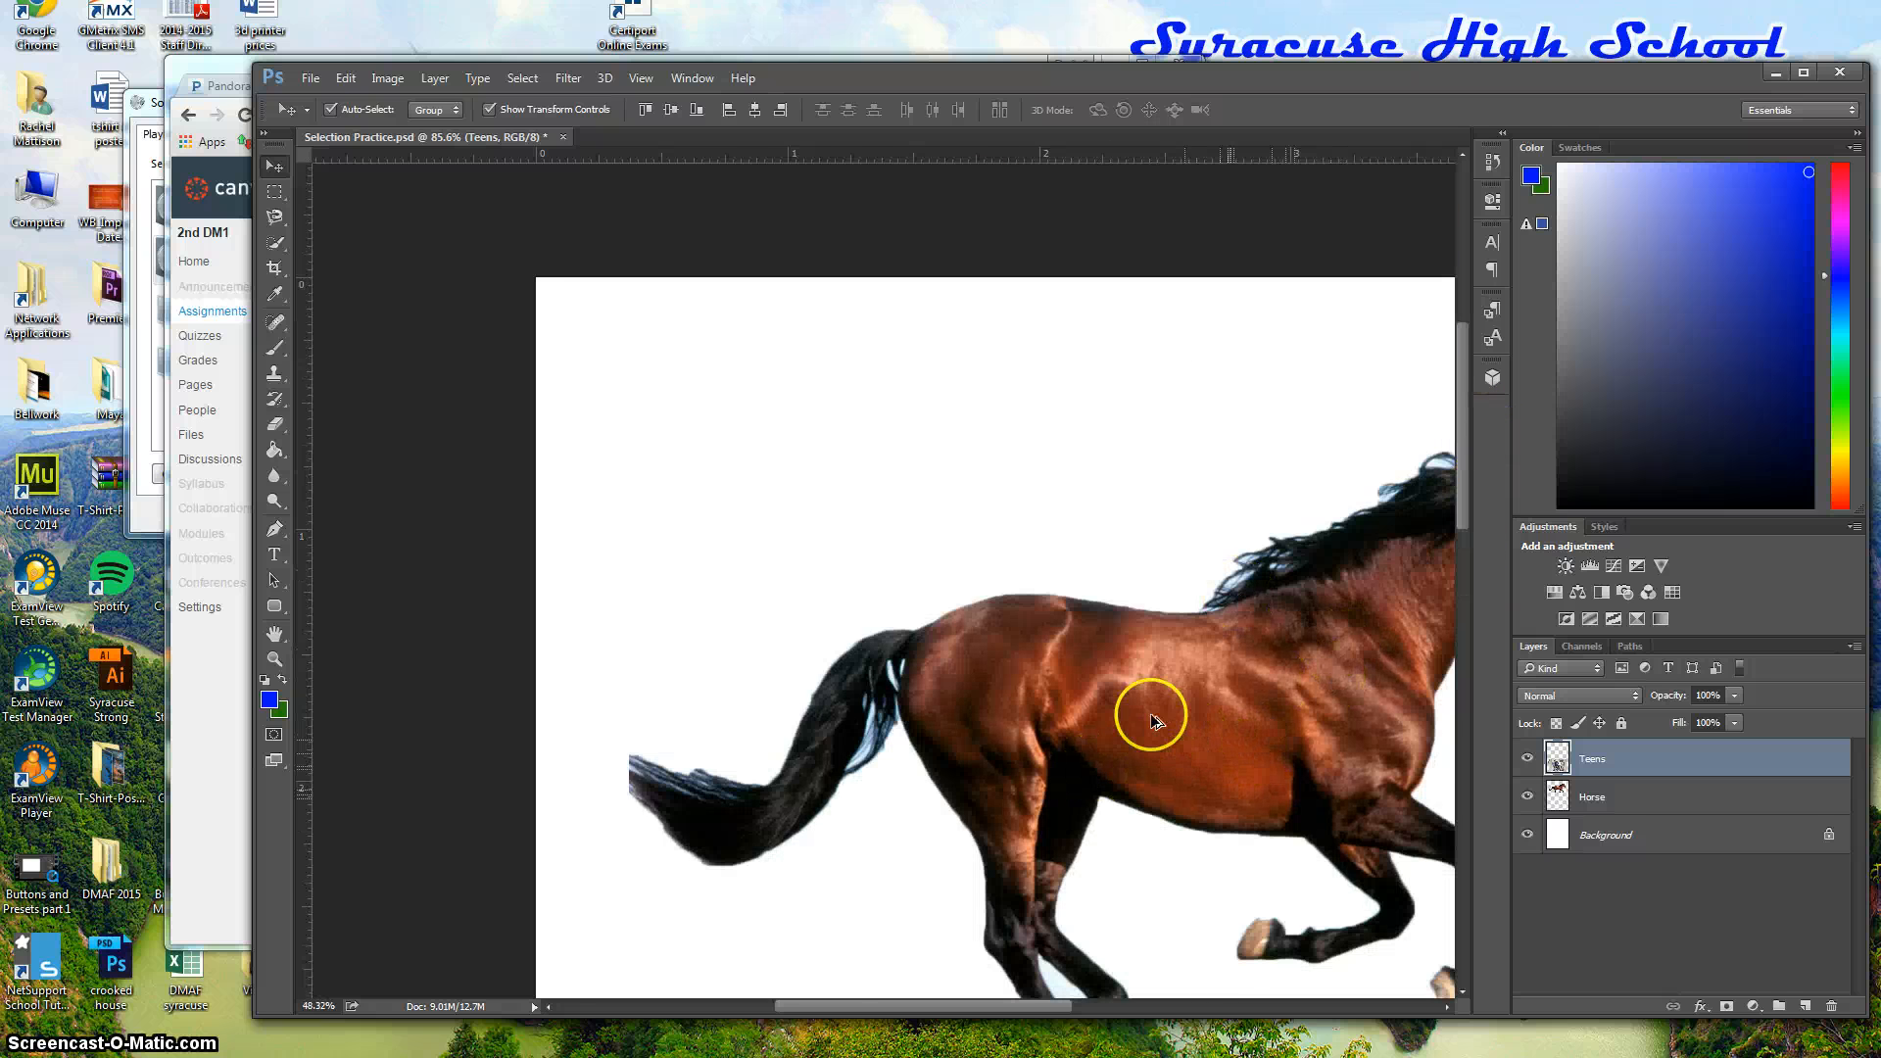
scroll(1151, 720, down, 1)
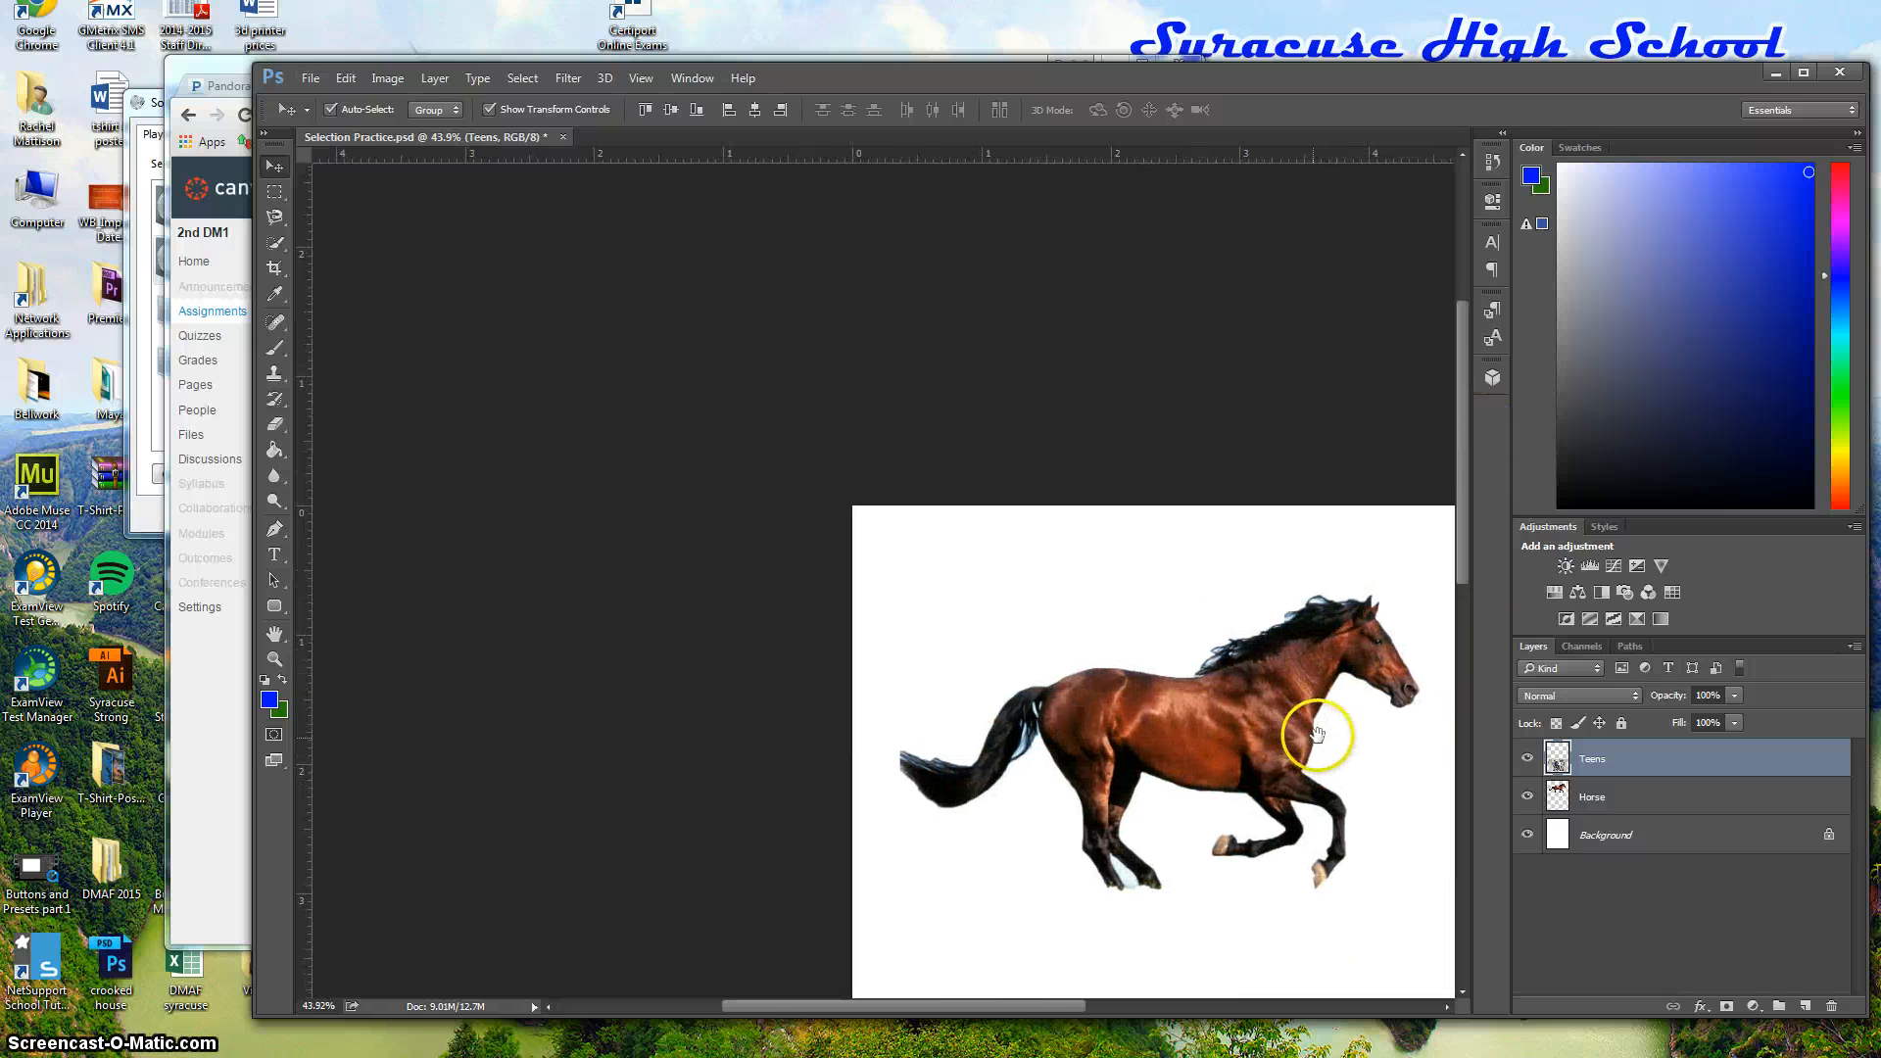
drag(1315, 734, 1079, 449)
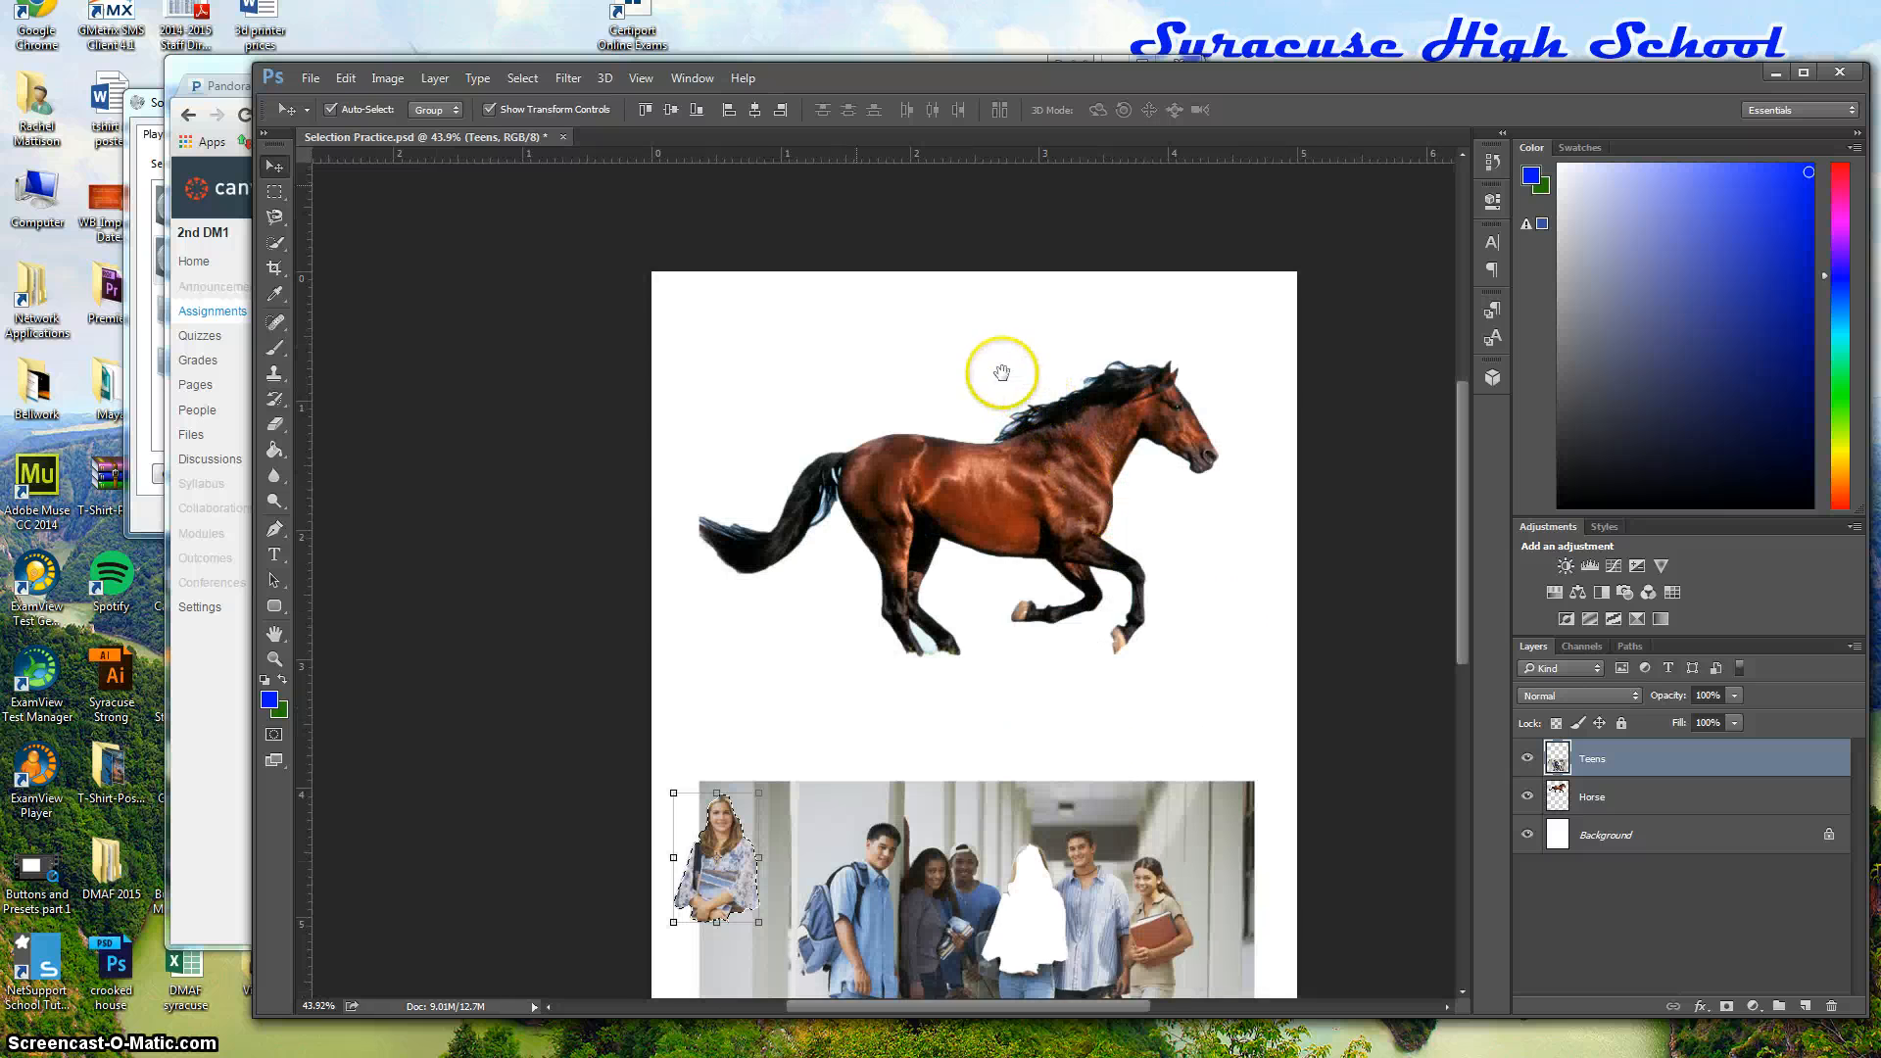
drag(1001, 373, 944, 336)
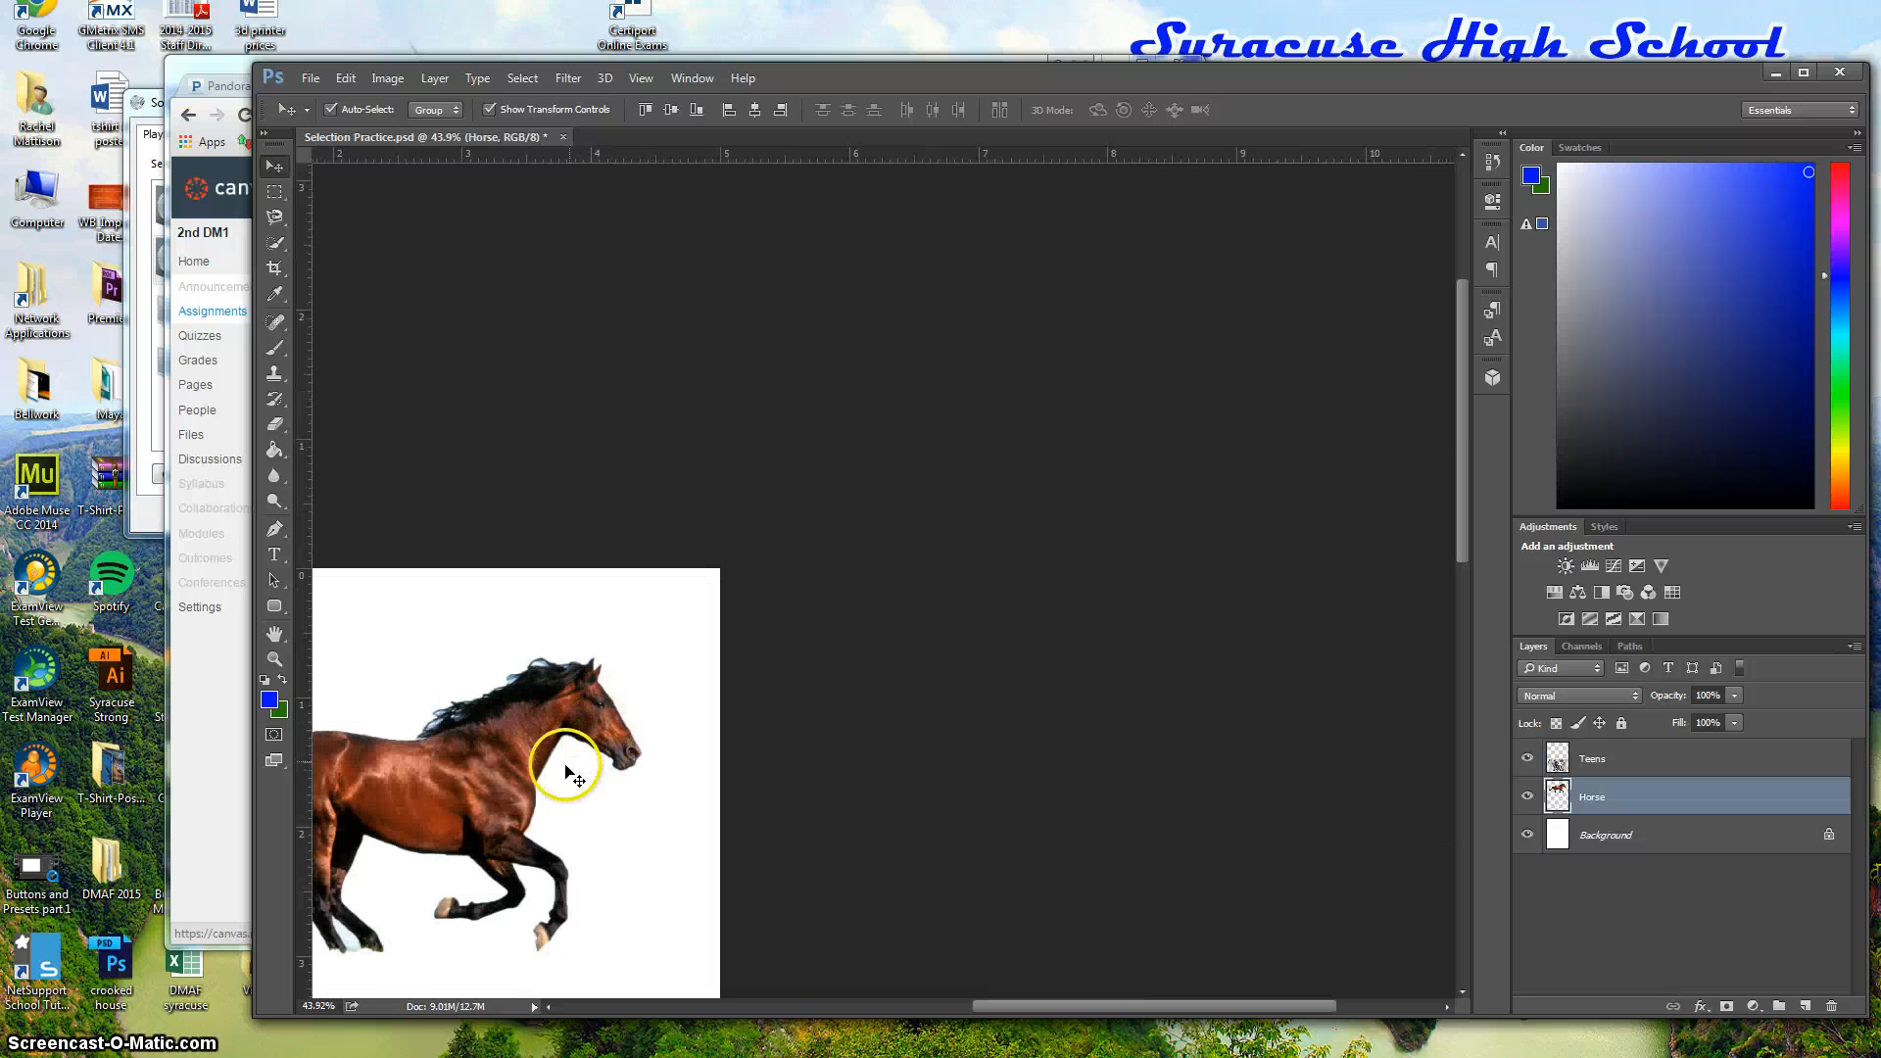
drag(553, 753, 1164, 362)
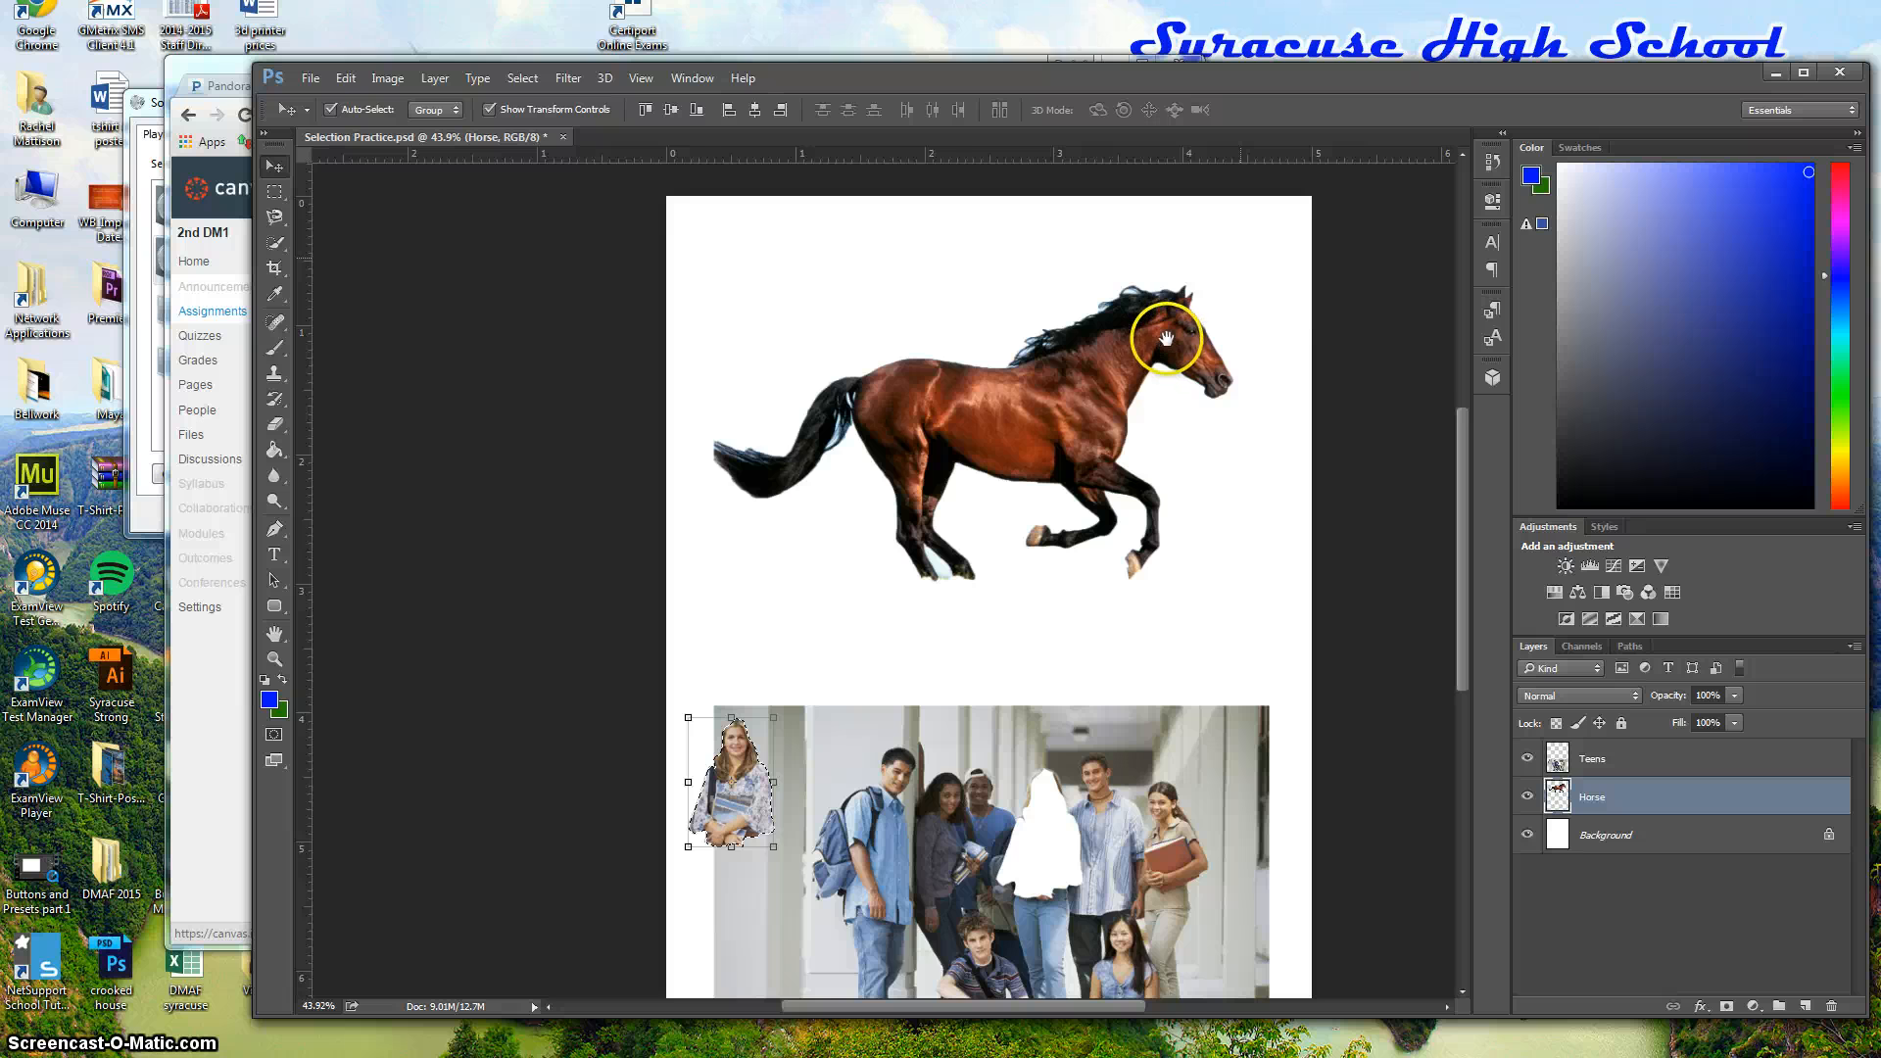
click(781, 737)
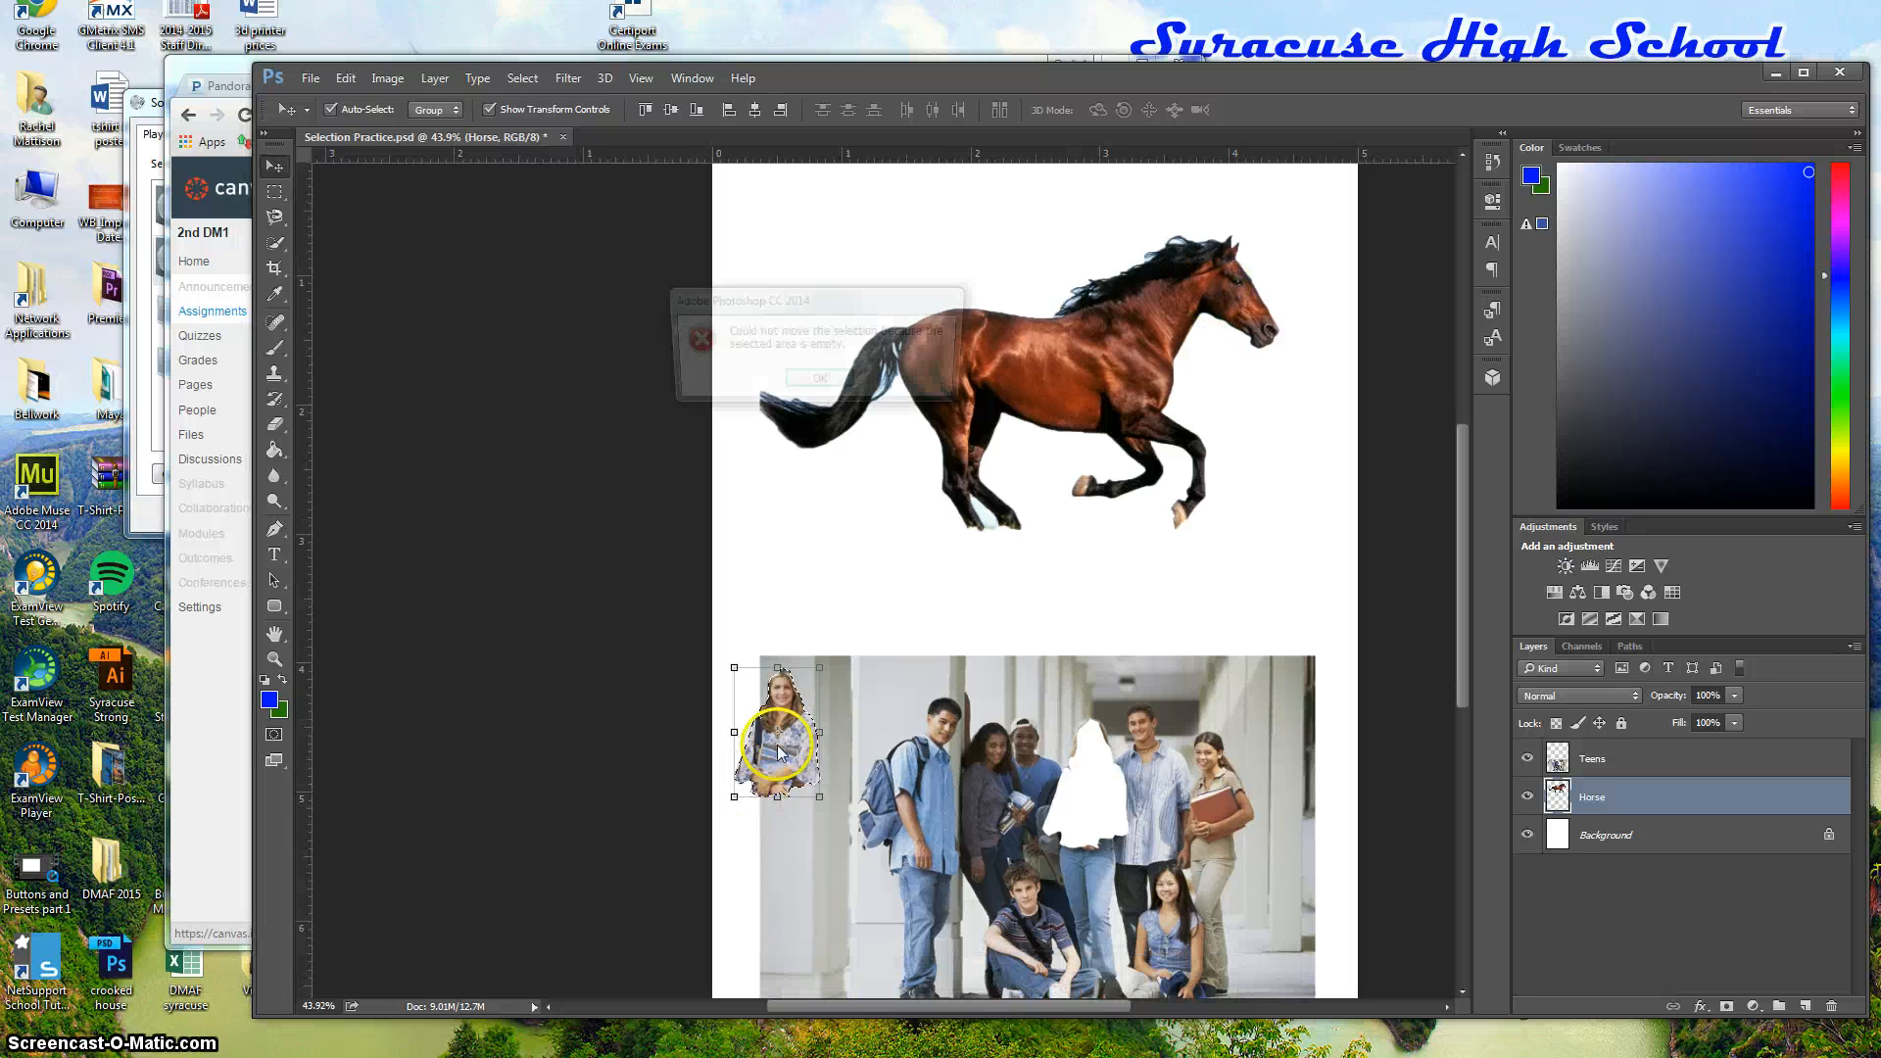
click(818, 382)
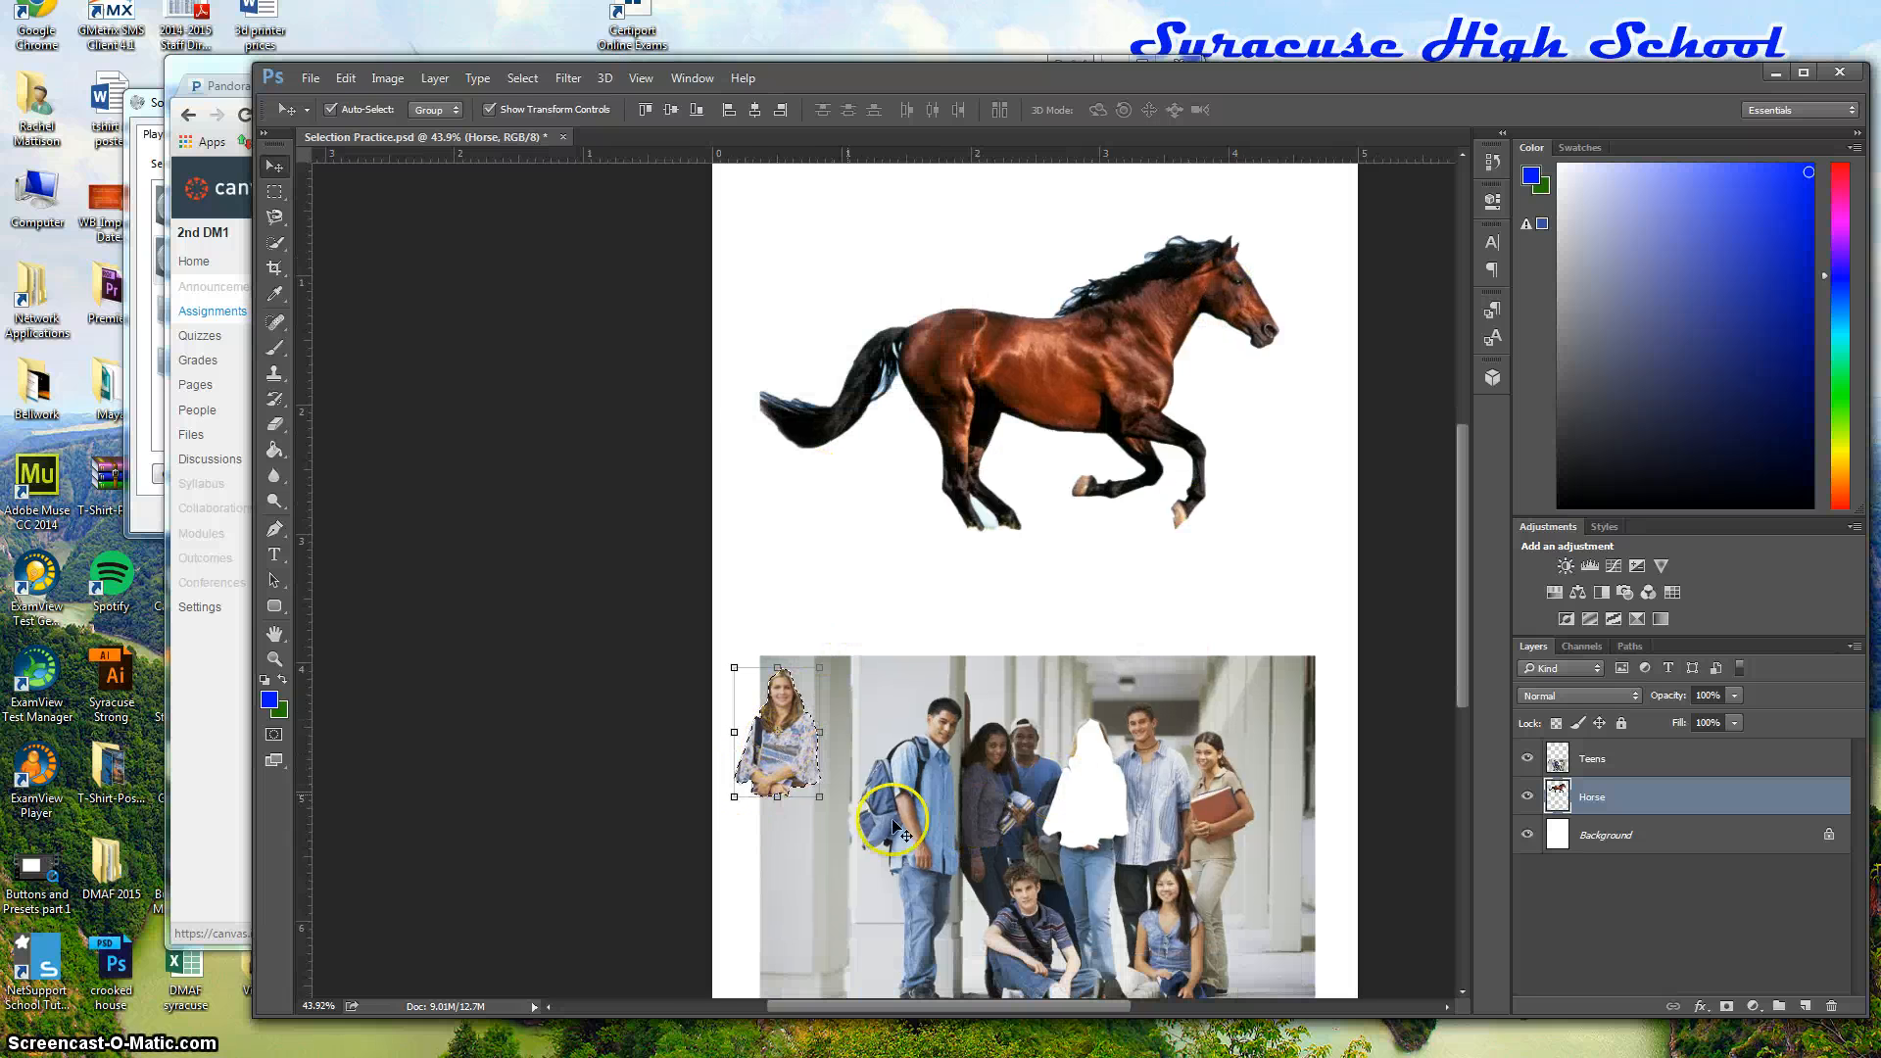
click(1592, 764)
drag(774, 764, 1026, 301)
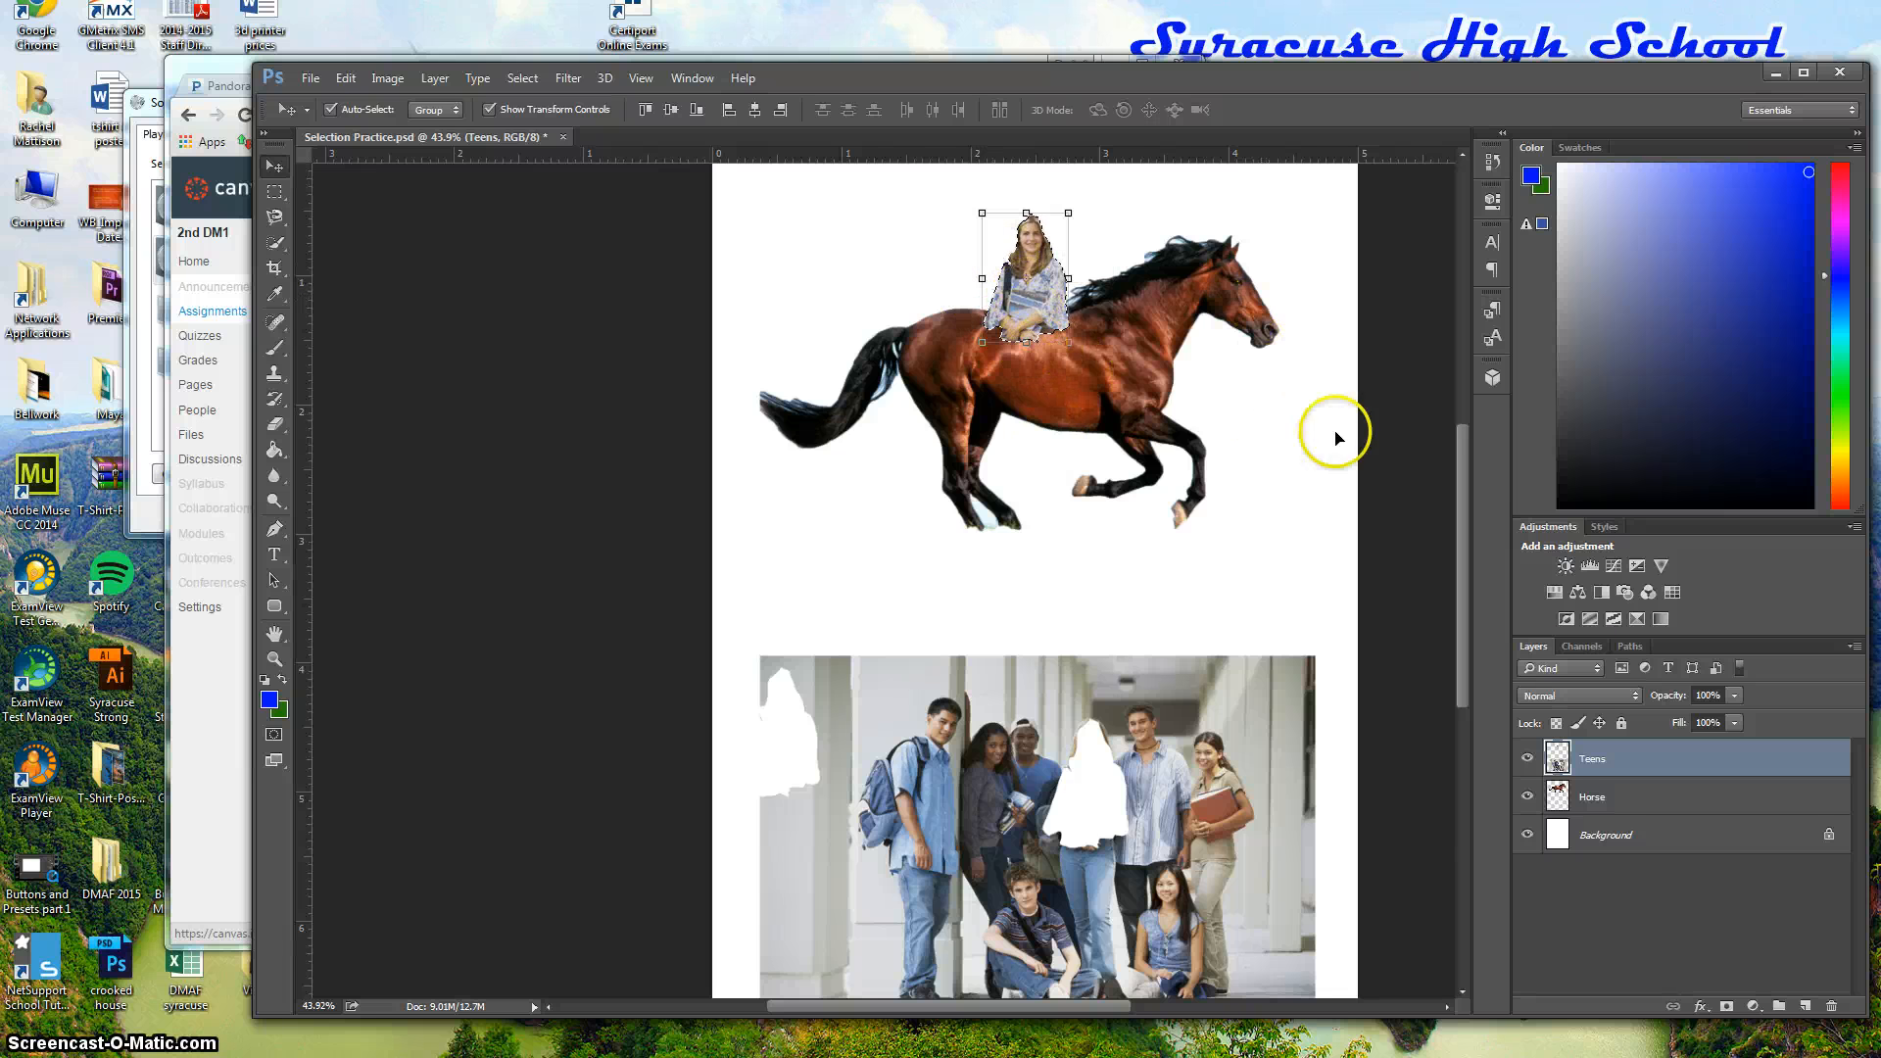